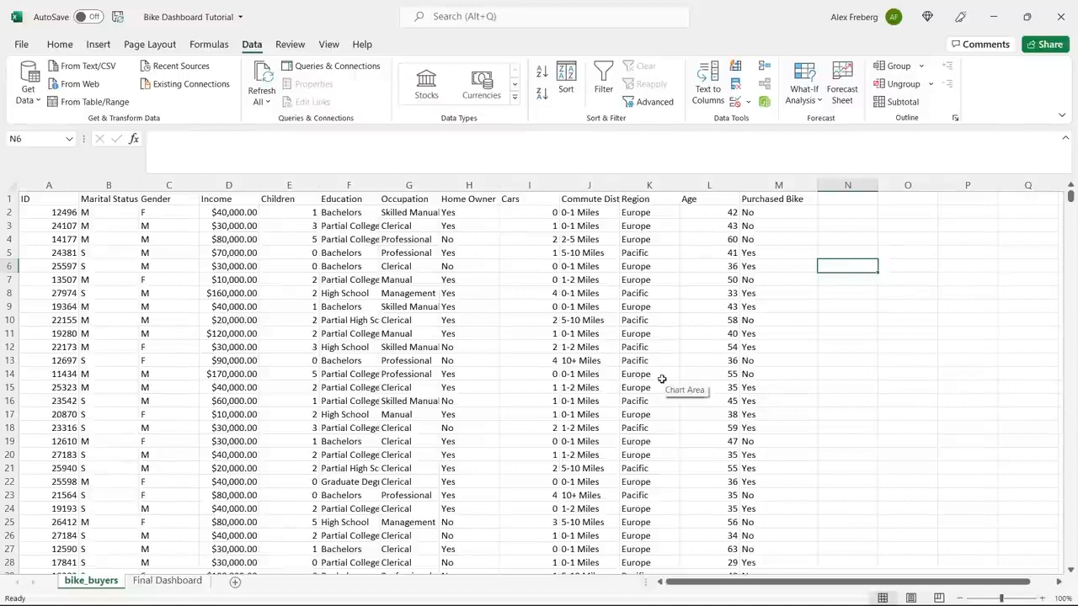
# Open the Final Dashboard sheet and filter its charts by region: North America, Europe, and Pacific in turn.
pyautogui.click(165, 583)
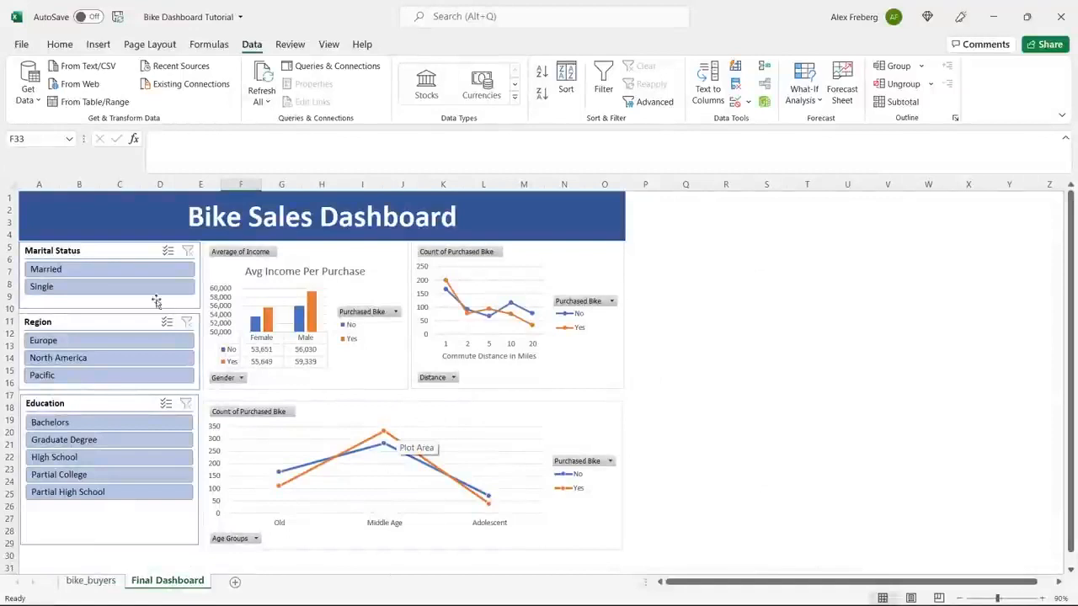
pyautogui.click(148, 357)
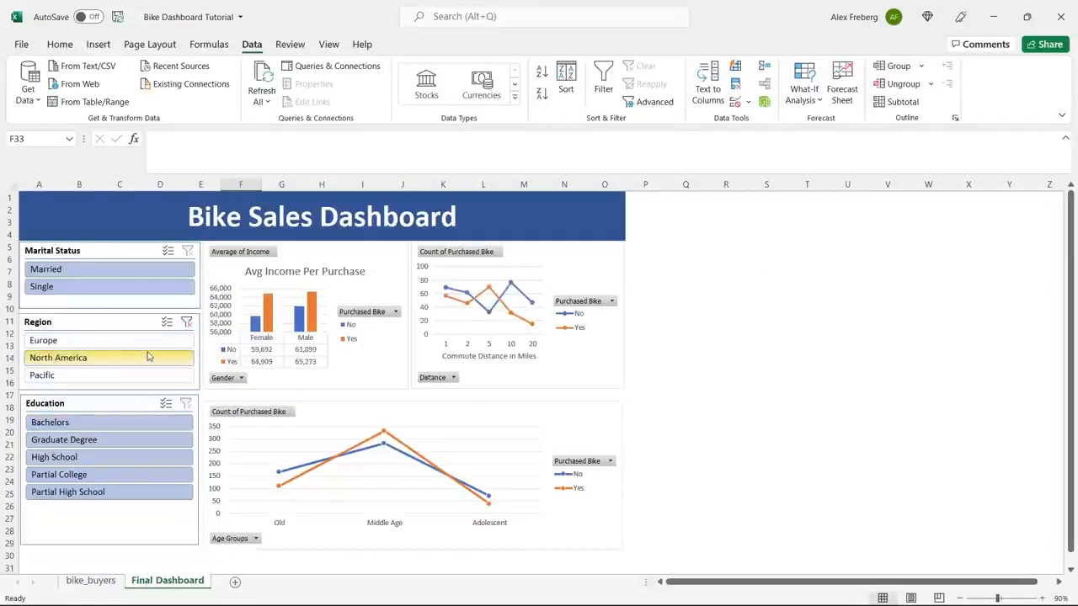
pyautogui.click(149, 342)
pyautogui.click(148, 374)
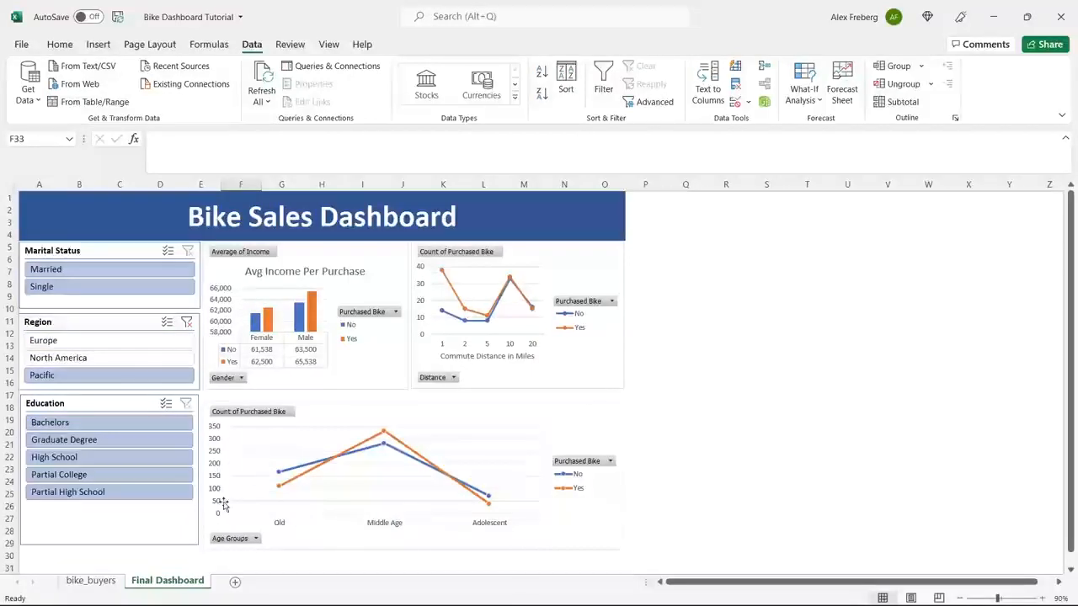
# Check the bike_buyers sheet briefly and hide the Final Dashboard sheet.
pyautogui.click(98, 580)
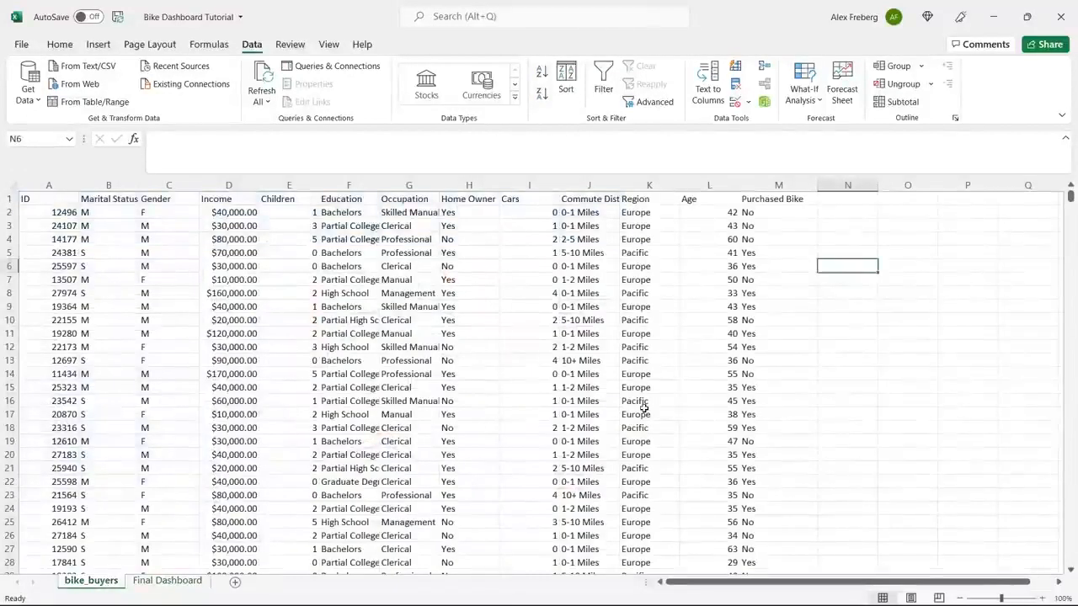
pyautogui.rightClick(177, 580)
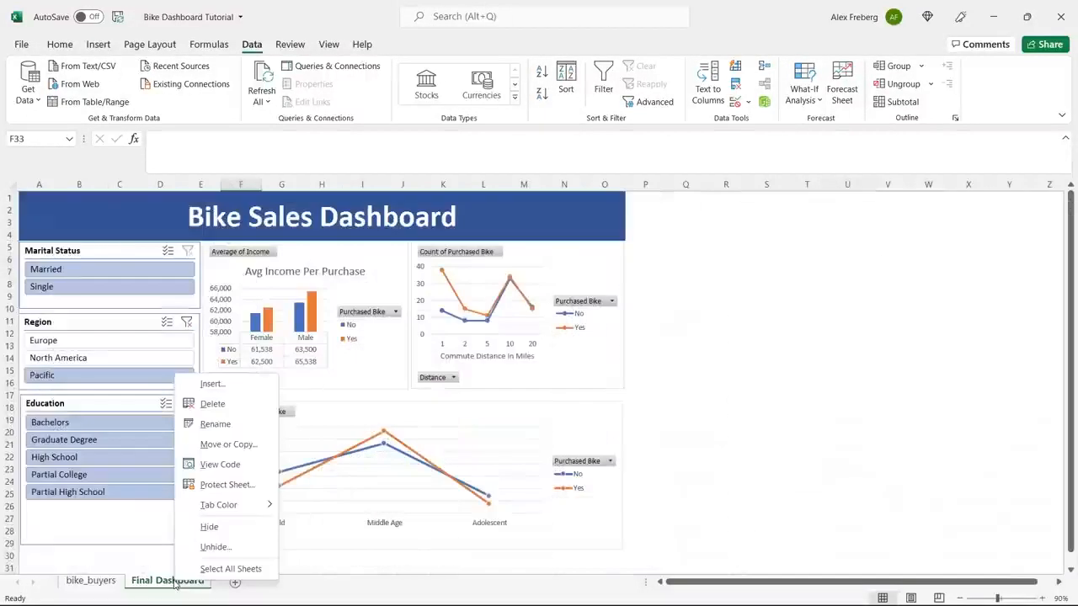
pyautogui.click(215, 528)
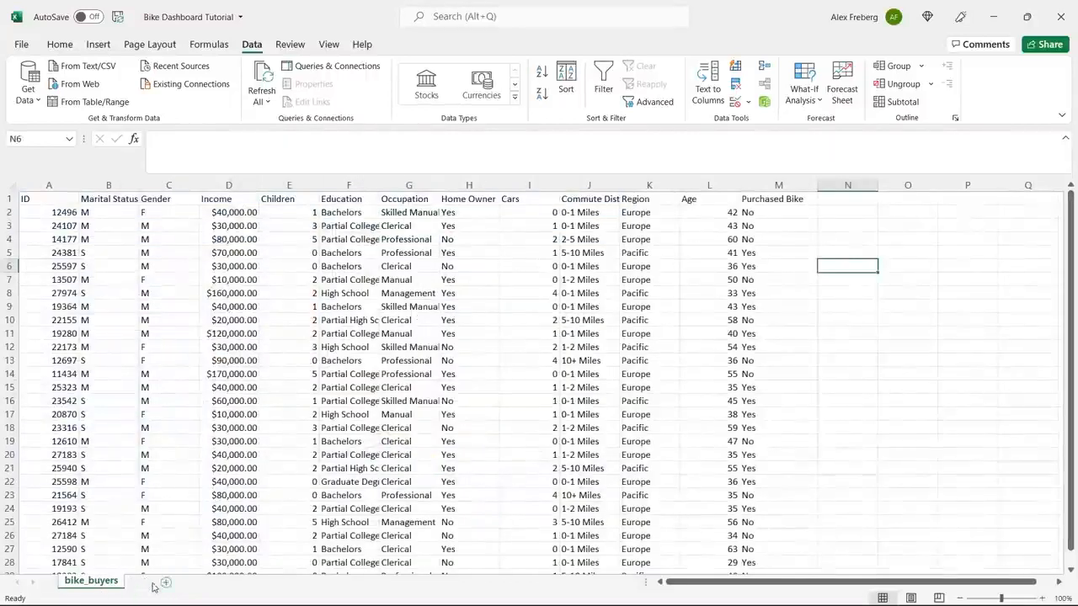
# Add a new sheet after bike_buyers and name it Dashboard.
pyautogui.click(148, 582)
pyautogui.doubleClick(146, 581)
pyautogui.write('D')
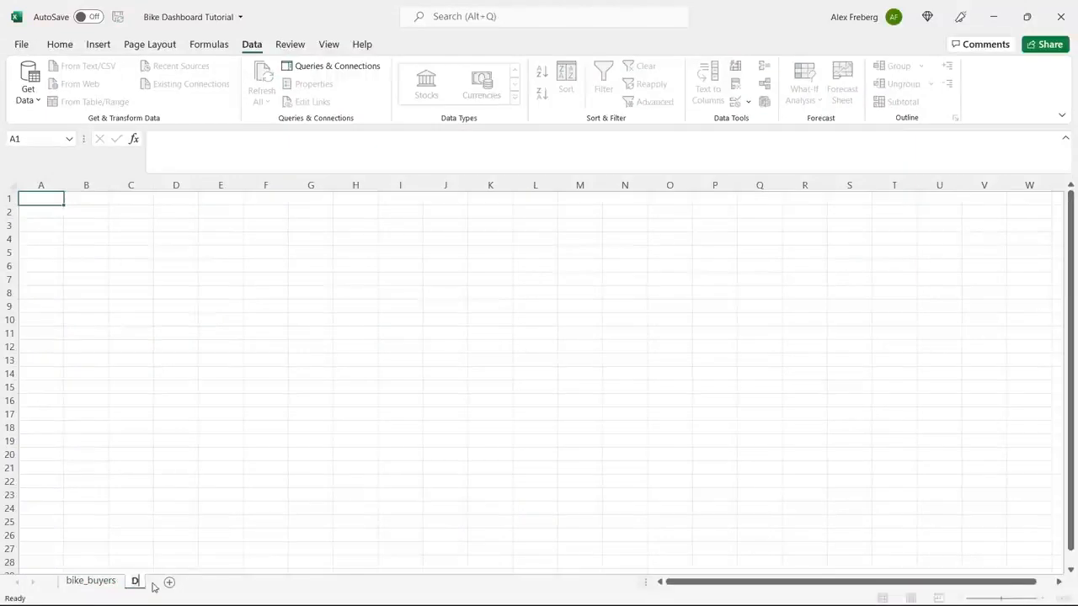
pyautogui.write('ashboard')
# Add another new sheet after Dashboard and name it Pivot Table.
pyautogui.click(211, 582)
pyautogui.write('Pivot')
pyautogui.doubleClick(211, 581)
pyautogui.write('Pivot Table')
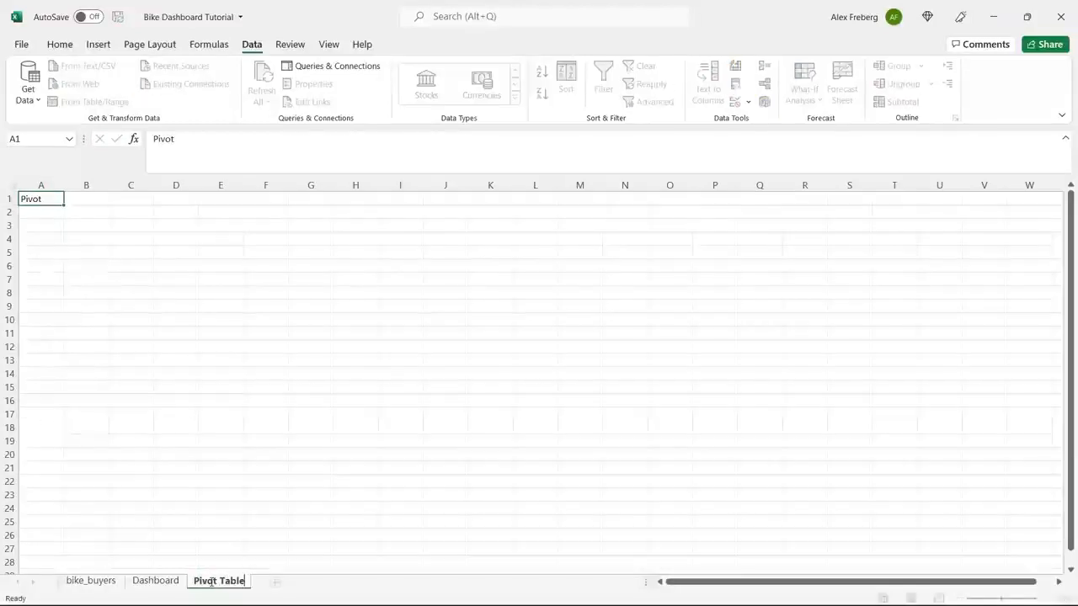
# Add a sheet named Working Sheet and order the sheets as bike_buyers, Working Sheet, Pivot Table, Dashboard.
pyautogui.click(276, 581)
pyautogui.doubleClick(275, 581)
pyautogui.write('Working Sheet')
pyautogui.click(272, 522)
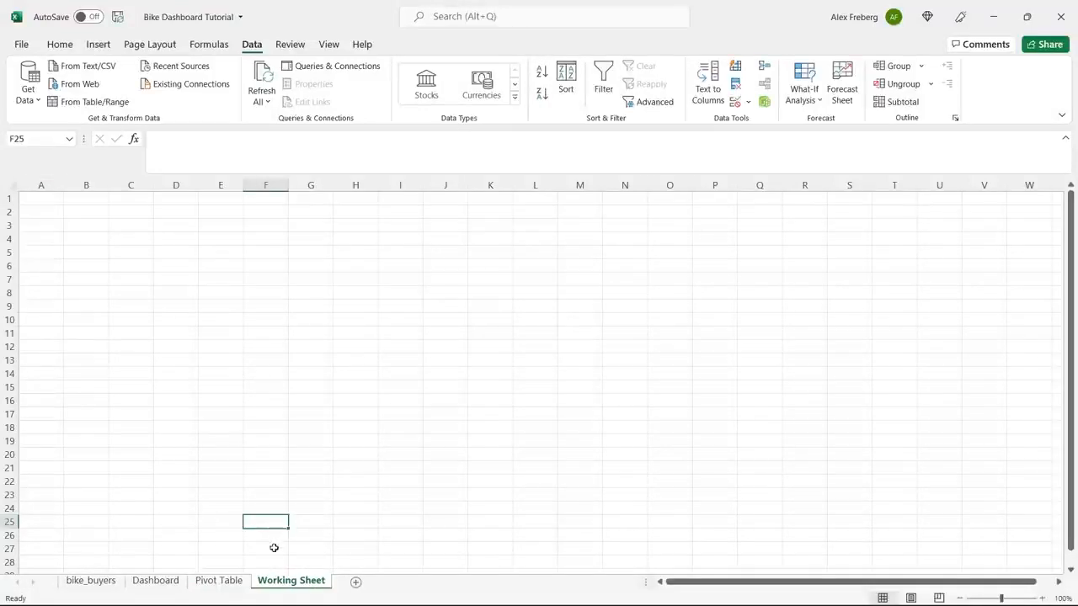
pyautogui.moveTo(278, 585); pyautogui.dragTo(168, 585)
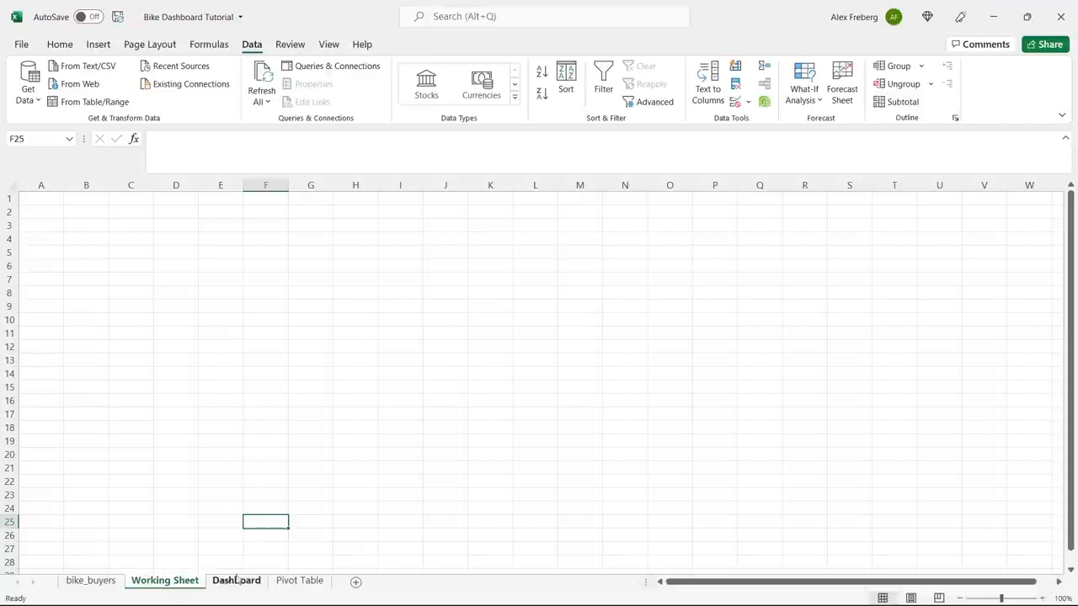
pyautogui.moveTo(307, 585); pyautogui.dragTo(240, 584)
# Copy the entire contents of the bike_buyers sheet into Working Sheet starting at cell A1.
pyautogui.click(91, 583)
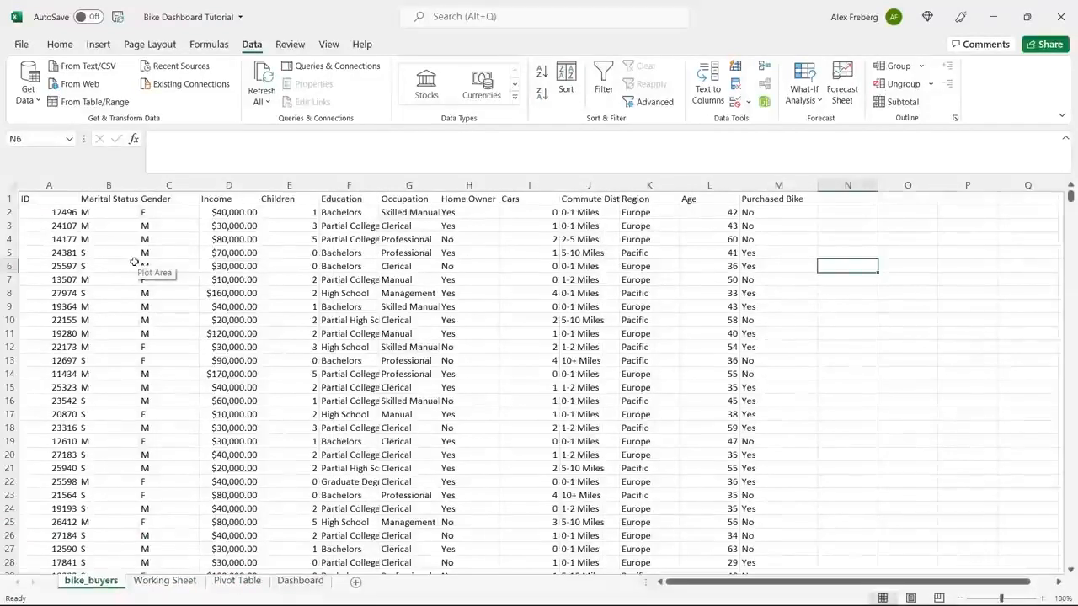
pyautogui.click(10, 184)
pyautogui.hotkey('ctrl', 'c')
pyautogui.hotkey('ctrl', 'pagedown')
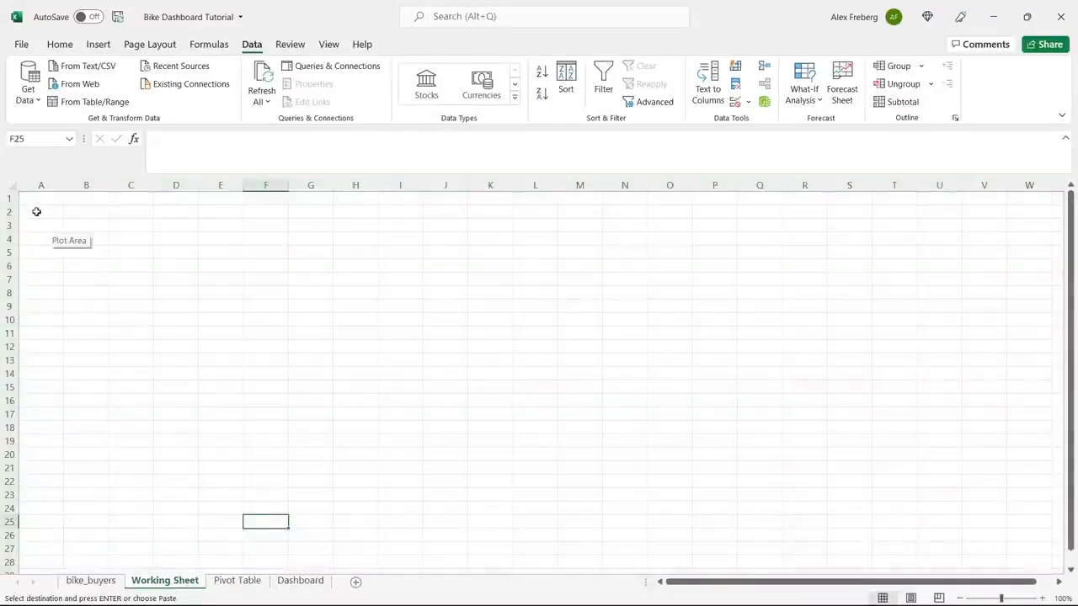
pyautogui.click(36, 202)
pyautogui.hotkey('ctrl', 'v')
pyautogui.click(109, 253)
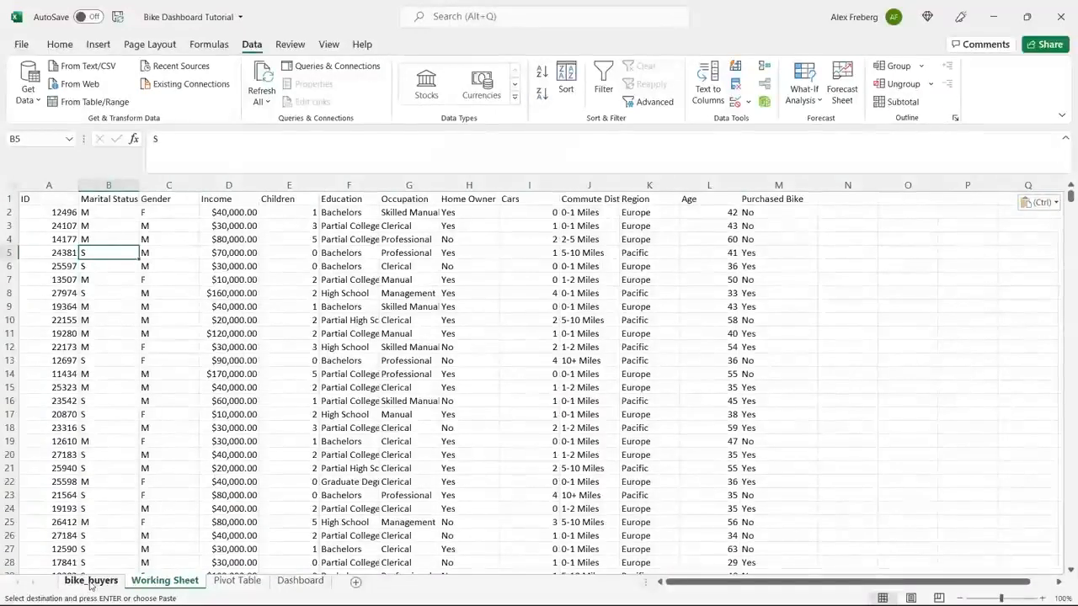
# Return to the bike_buyers sheet and clear the pending copy selection, selecting cell N6.
pyautogui.click(91, 581)
pyautogui.click(106, 412)
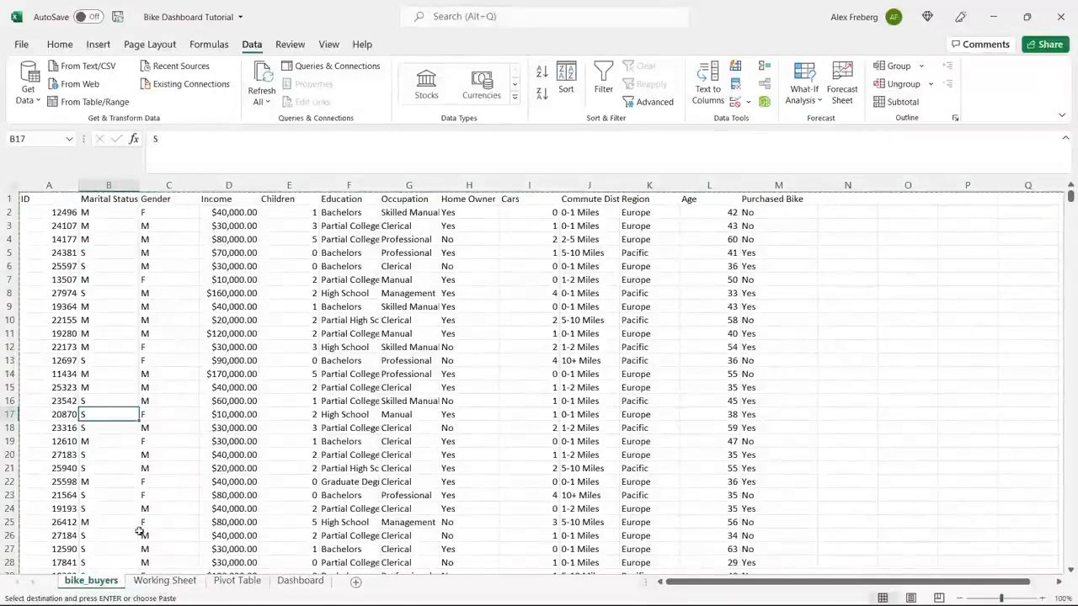
pyautogui.doubleClick(844, 281)
pyautogui.click(849, 267)
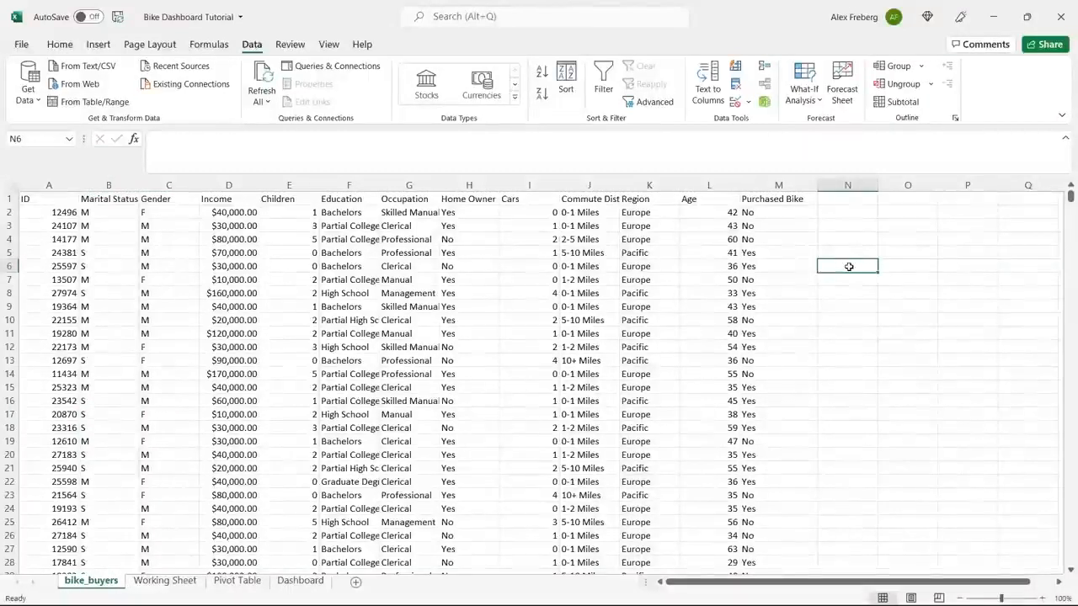
# Turn on filtering for the header row of all the data in Working Sheet.
pyautogui.click(166, 580)
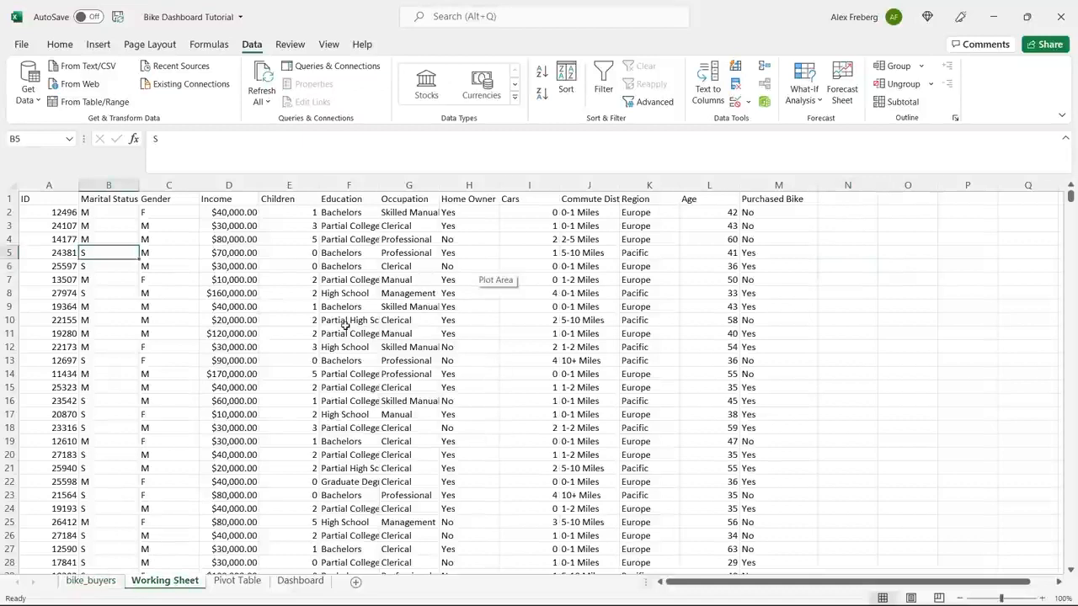
pyautogui.click(11, 181)
pyautogui.click(602, 82)
pyautogui.click(66, 224)
# Auto-fit the width of all columns in Working Sheet and widen them all slightly.
pyautogui.click(11, 182)
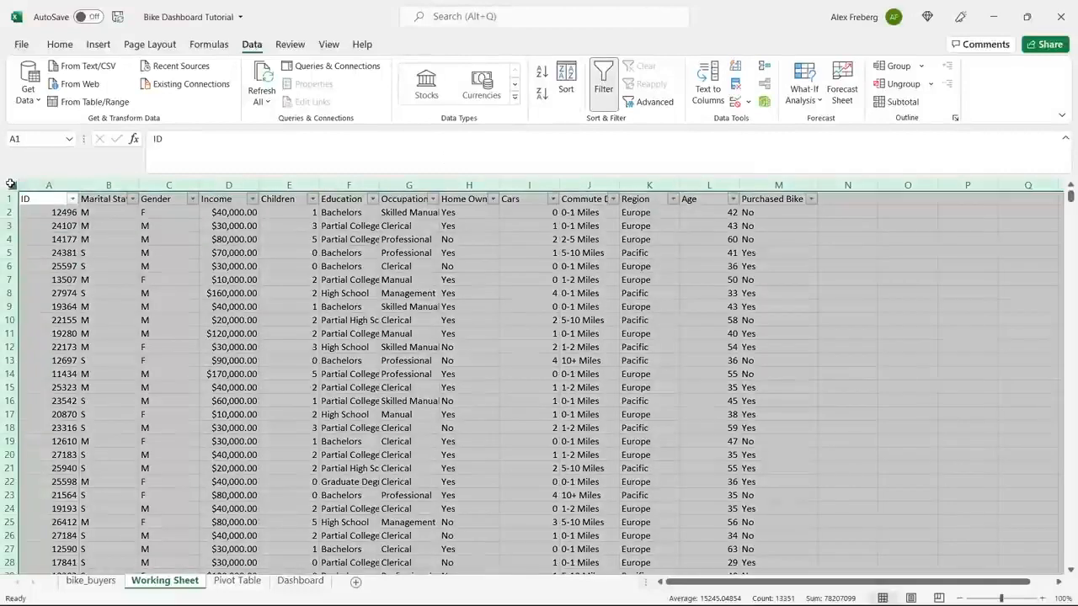
pyautogui.doubleClick(103, 185)
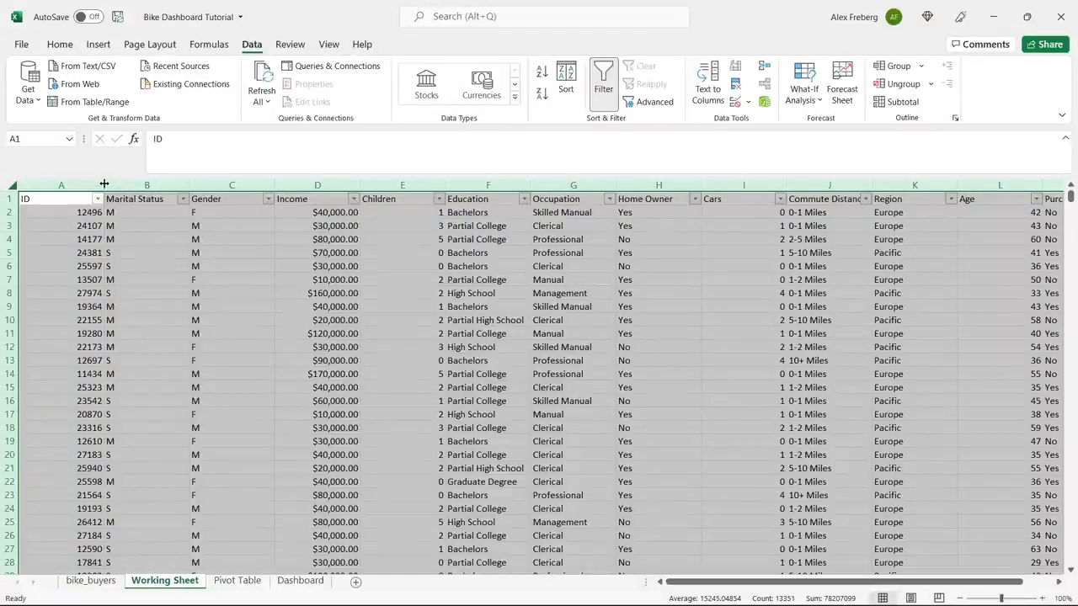
pyautogui.moveTo(103, 184); pyautogui.dragTo(110, 184)
pyautogui.click(141, 225)
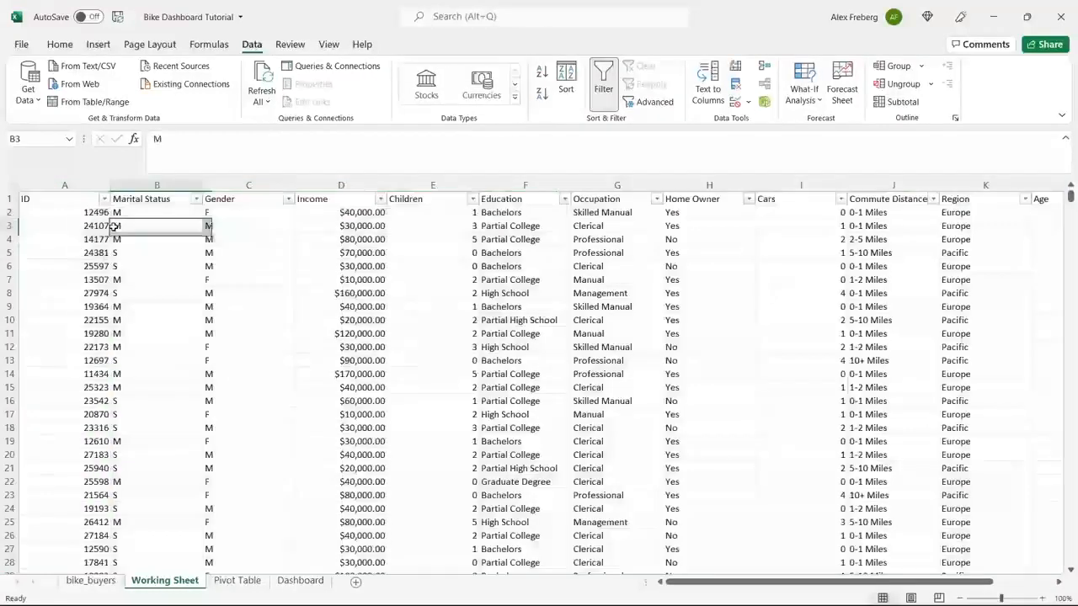
# Examine the filter values of the ID, Marital Status, Gender and Purchased Bike columns, and look over the remaining columns.
pyautogui.click(104, 199)
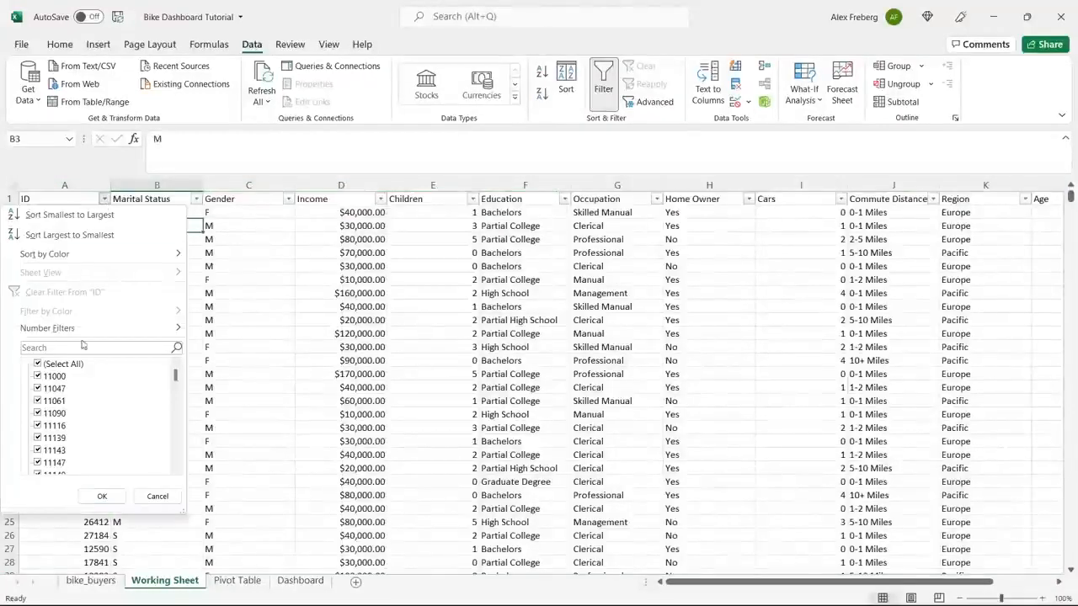
pyautogui.click(235, 317)
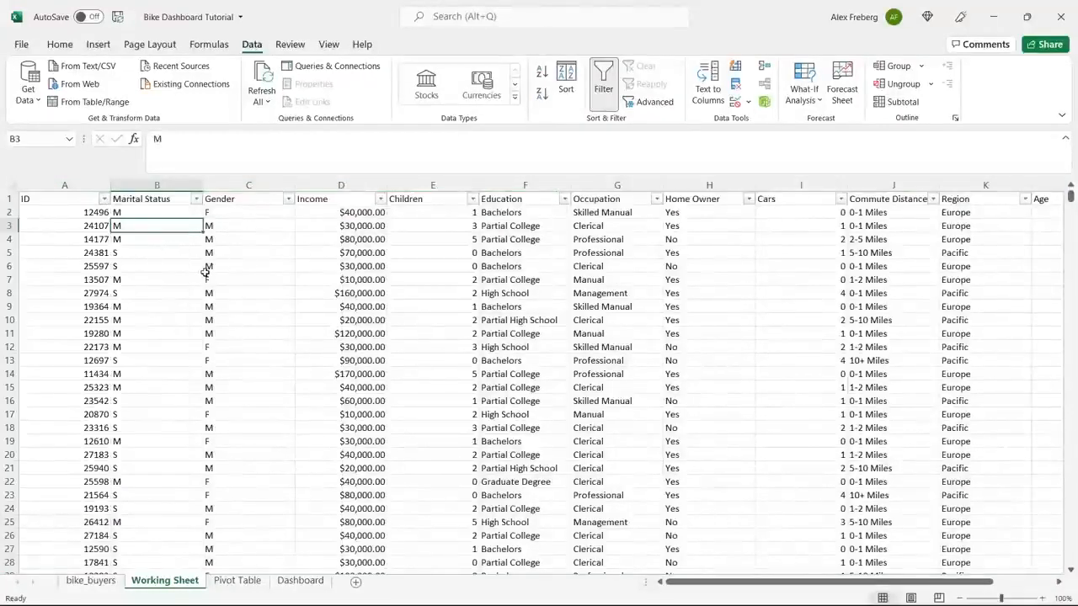
pyautogui.click(196, 199)
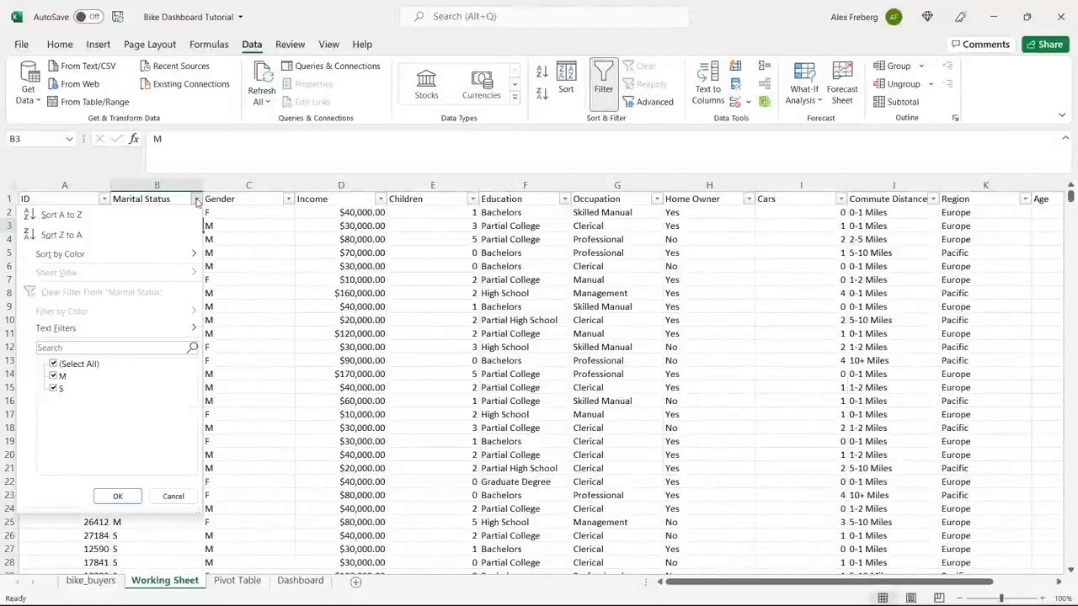
pyautogui.click(253, 286)
pyautogui.click(288, 202)
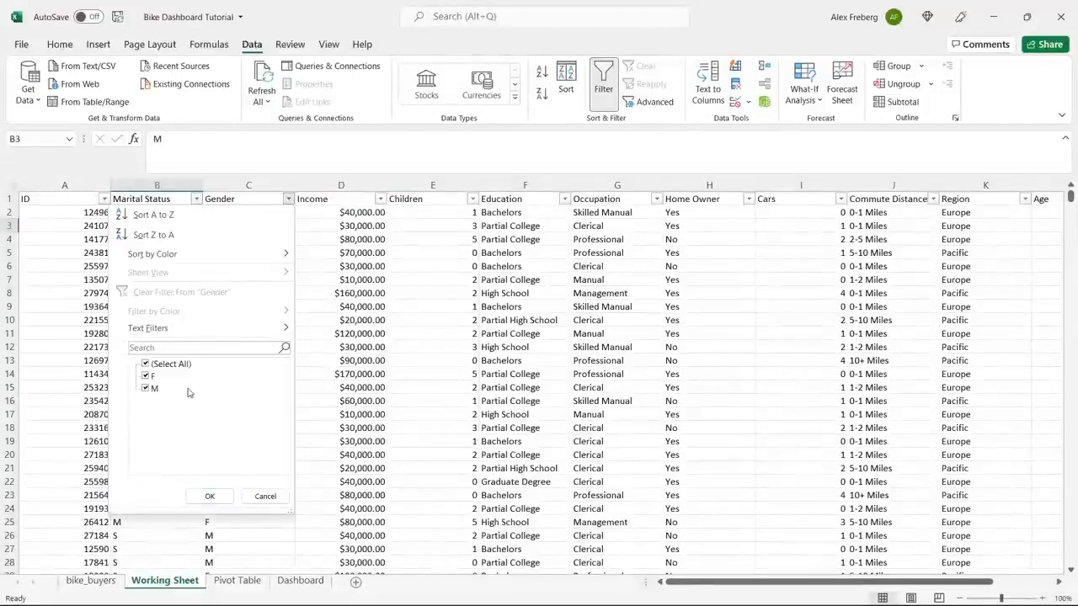
pyautogui.click(332, 256)
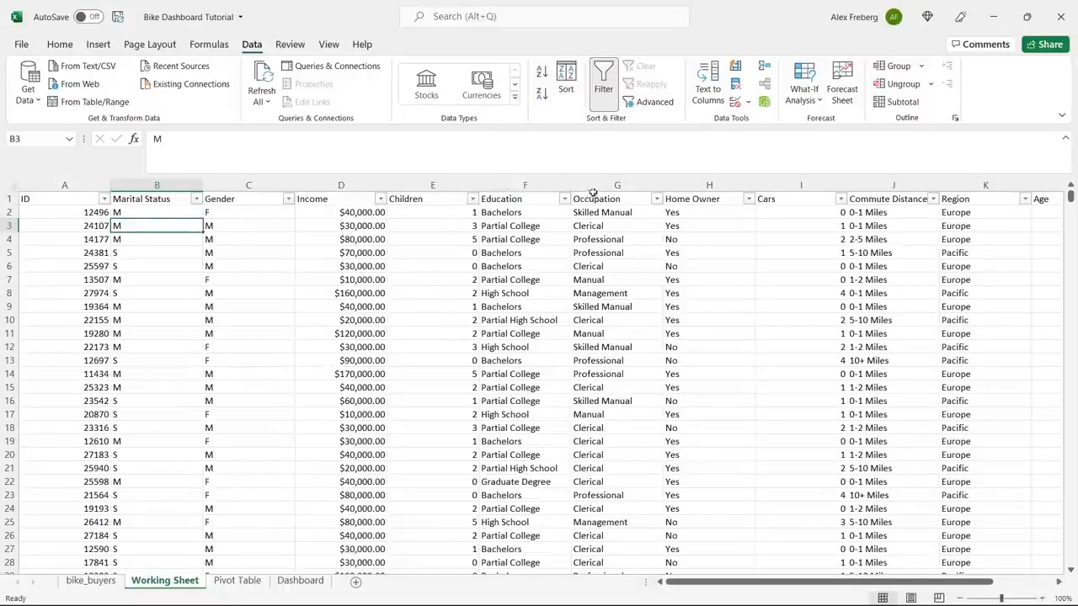
pyautogui.hscroll(3, 617, 325)
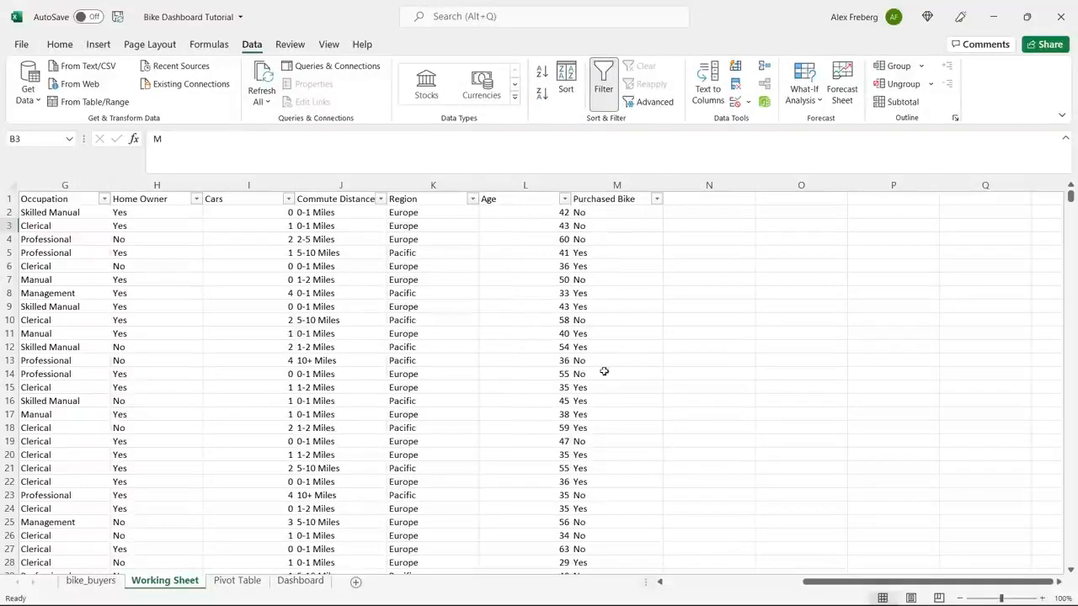
pyautogui.click(656, 198)
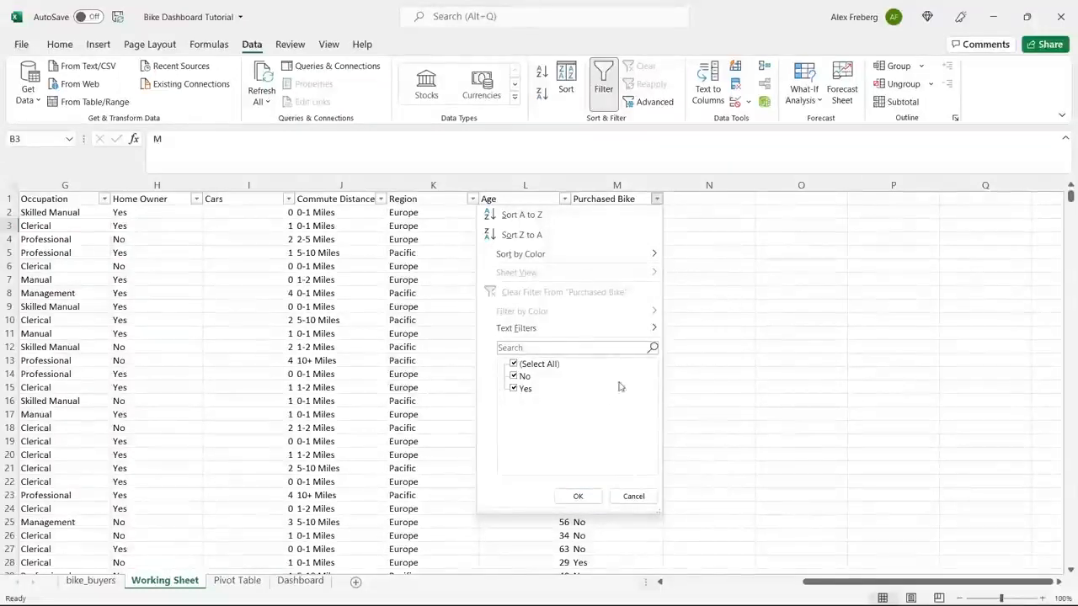
pyautogui.click(710, 362)
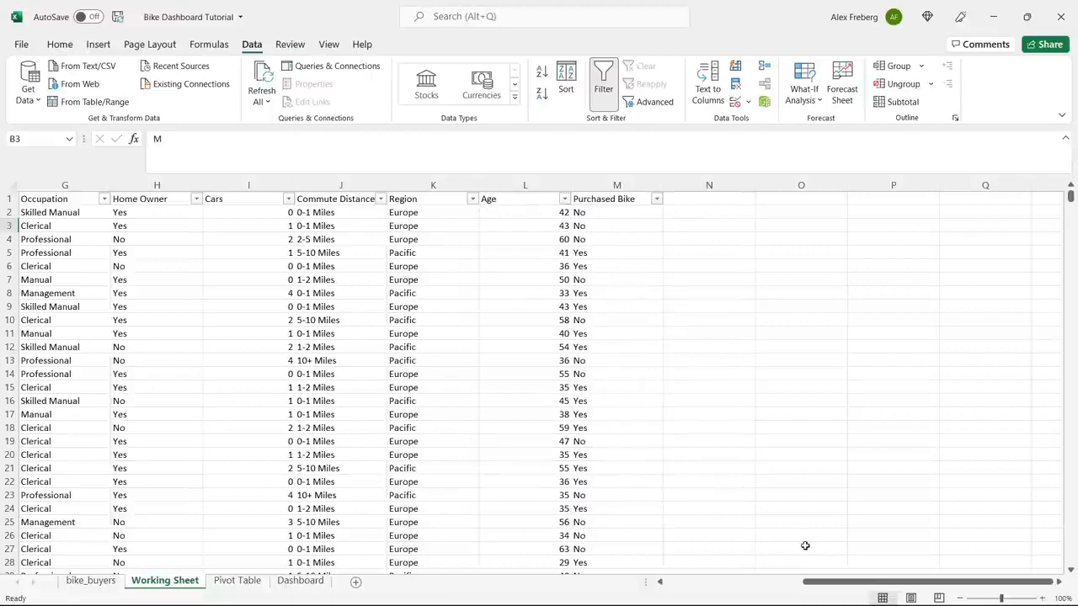
pyautogui.moveTo(824, 583); pyautogui.dragTo(678, 598)
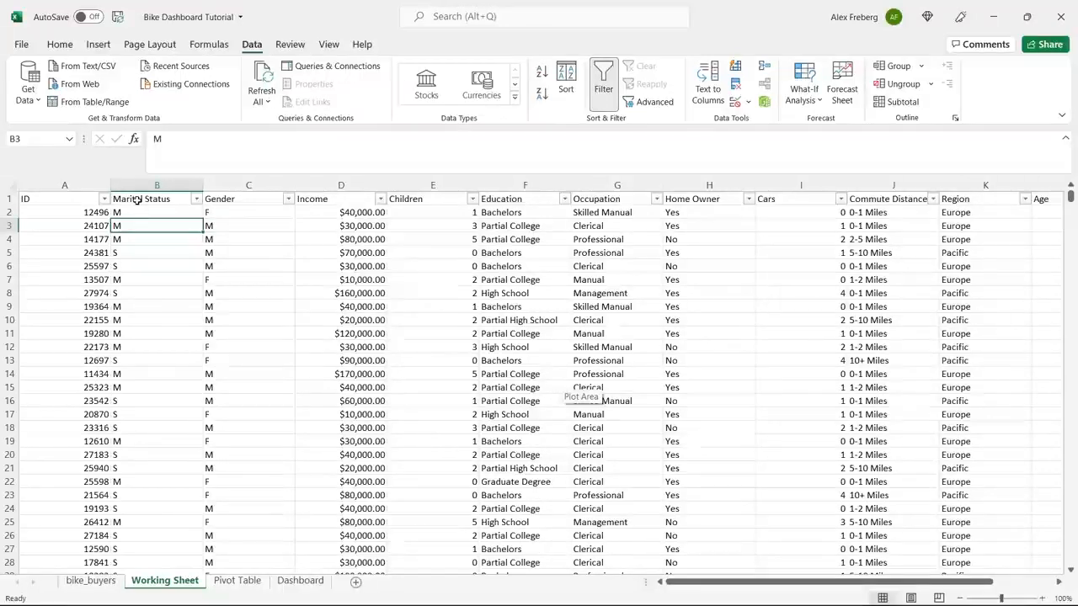
# Remove duplicate rows from the whole Working Sheet, comparing all columns and treating the first row as headers.
pyautogui.click(10, 185)
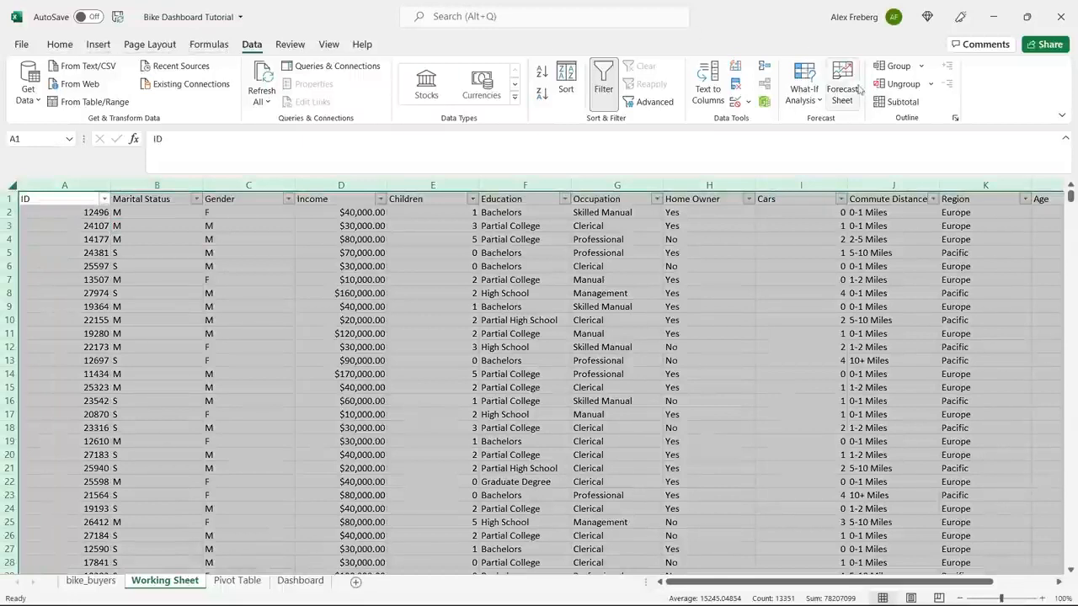
pyautogui.click(737, 91)
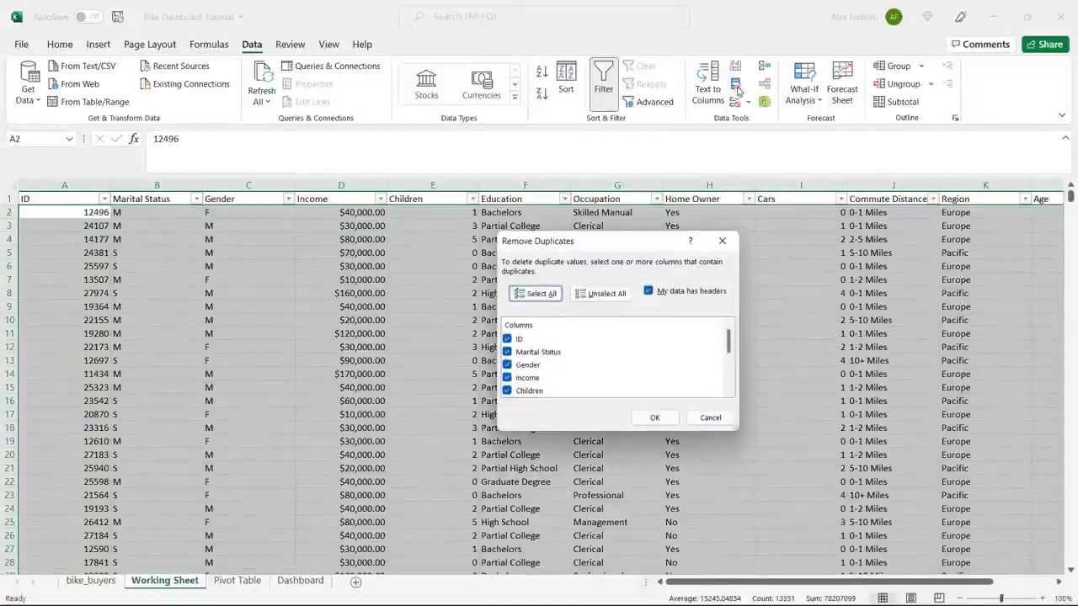
pyautogui.moveTo(732, 345)
pyautogui.mouseDown()
pyautogui.moveTo(733, 389)
pyautogui.moveTo(733, 334)
pyautogui.mouseUp()
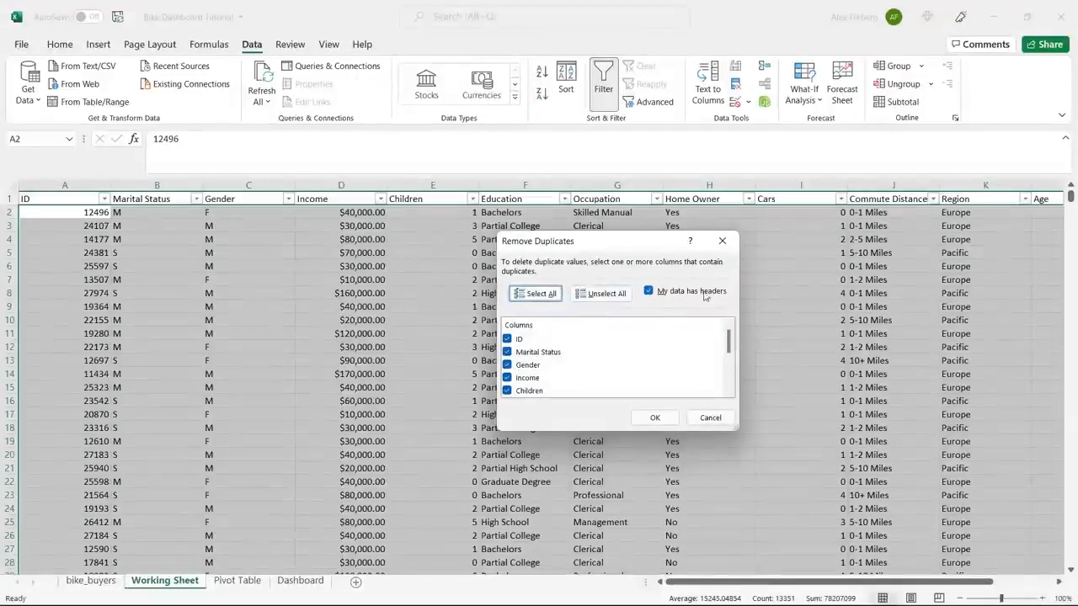
pyautogui.click(655, 417)
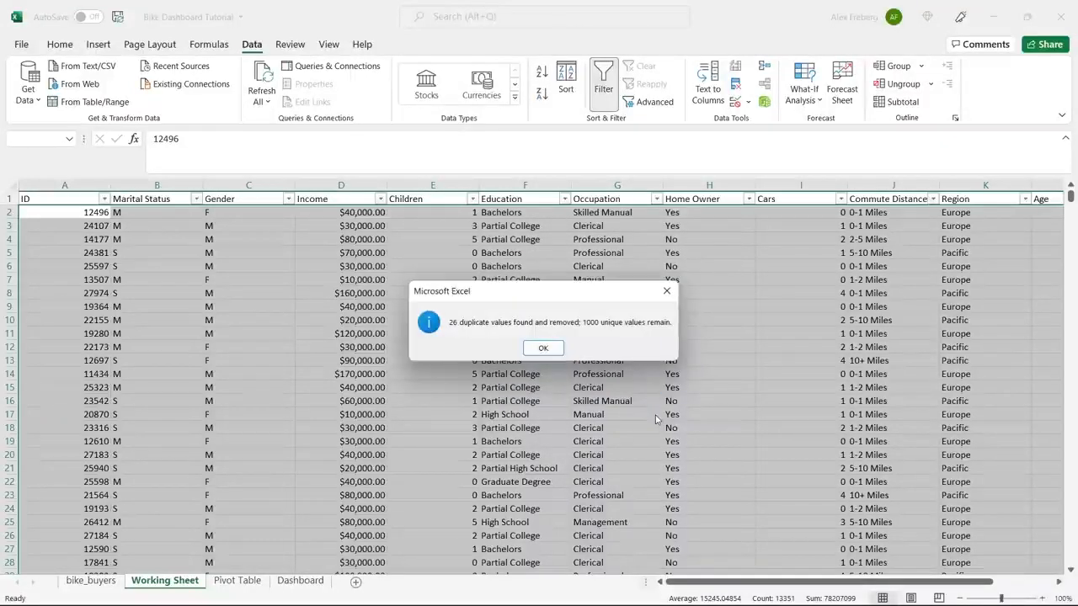
pyautogui.click(544, 348)
pyautogui.click(544, 335)
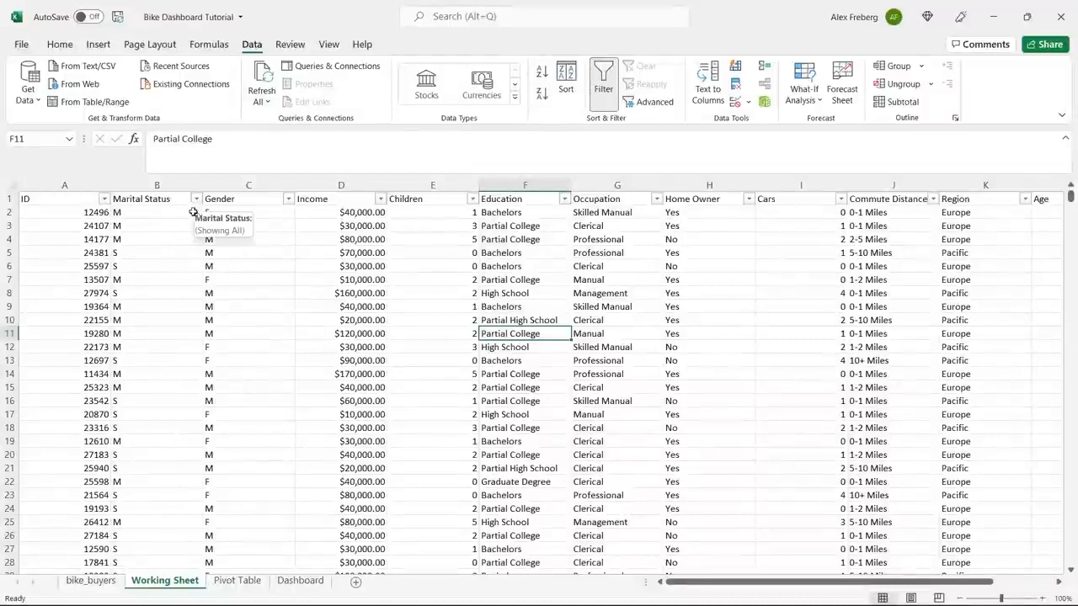
# Replace every M with Married in the Marital Status column, searching by columns with case matching on.
pyautogui.click(158, 184)
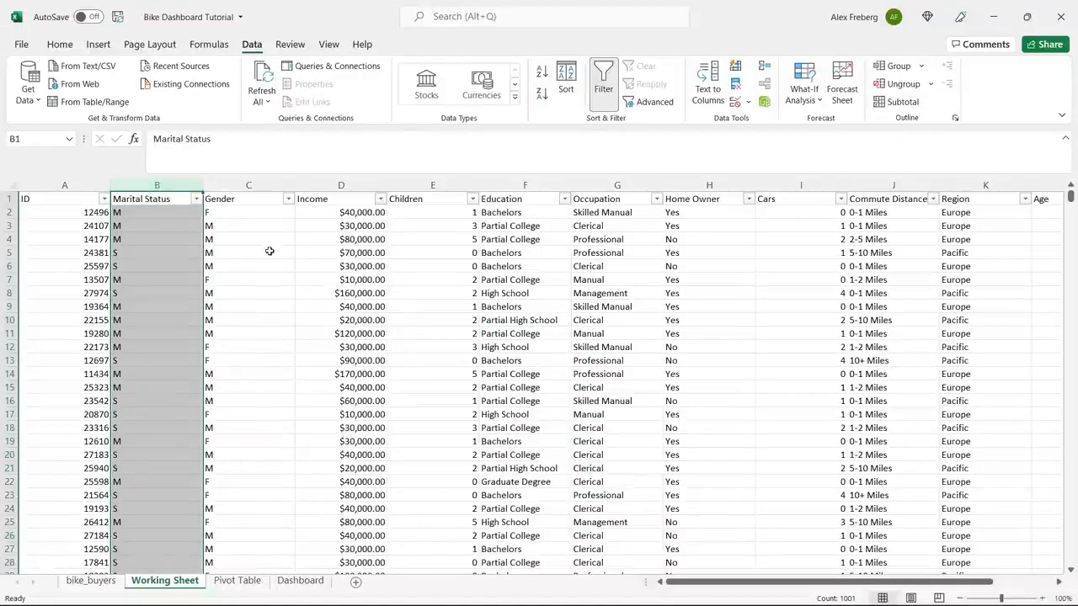
pyautogui.hotkey('ctrl', 'h')
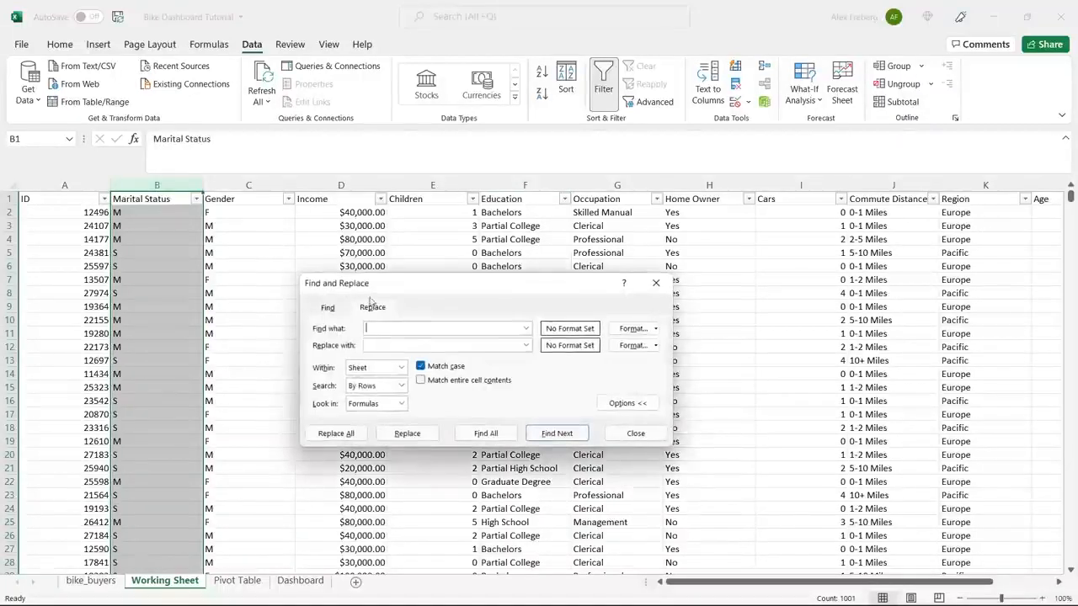
pyautogui.moveTo(425, 287); pyautogui.dragTo(439, 239)
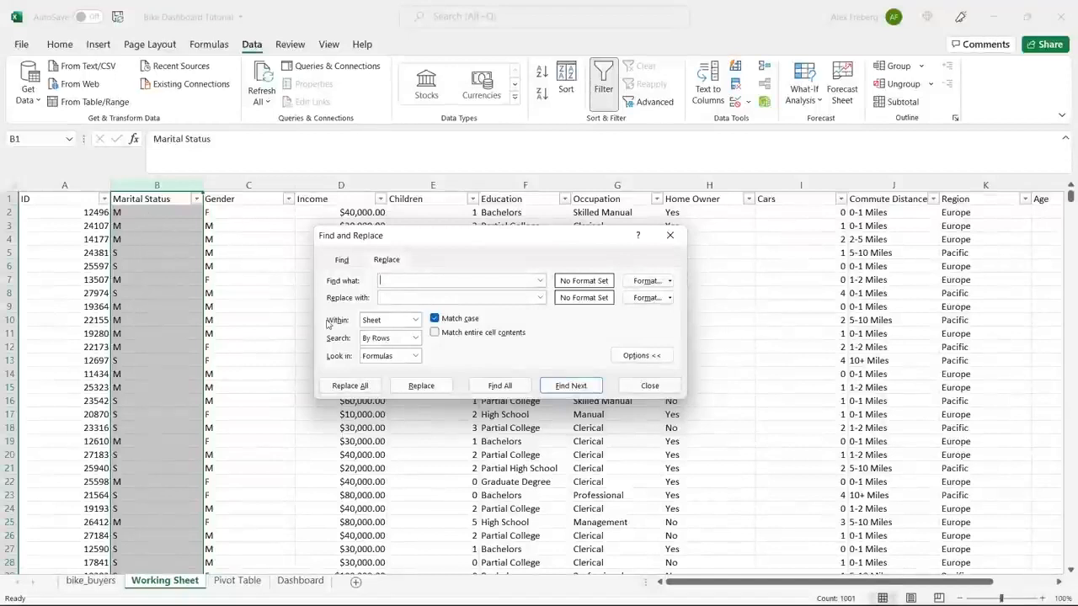
pyautogui.click(414, 338)
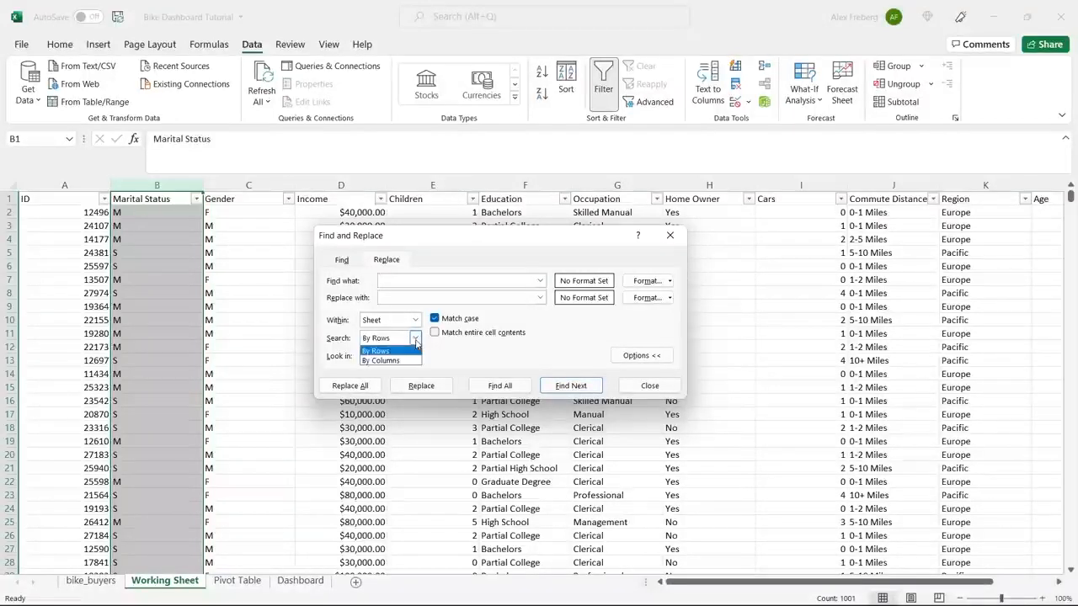
pyautogui.click(405, 363)
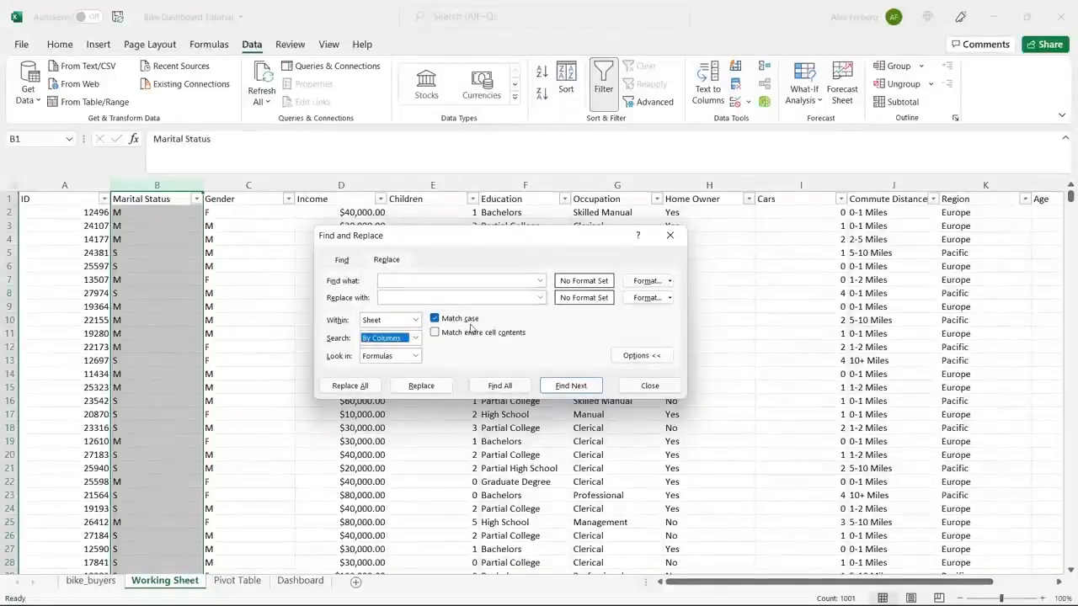
pyautogui.click(454, 282)
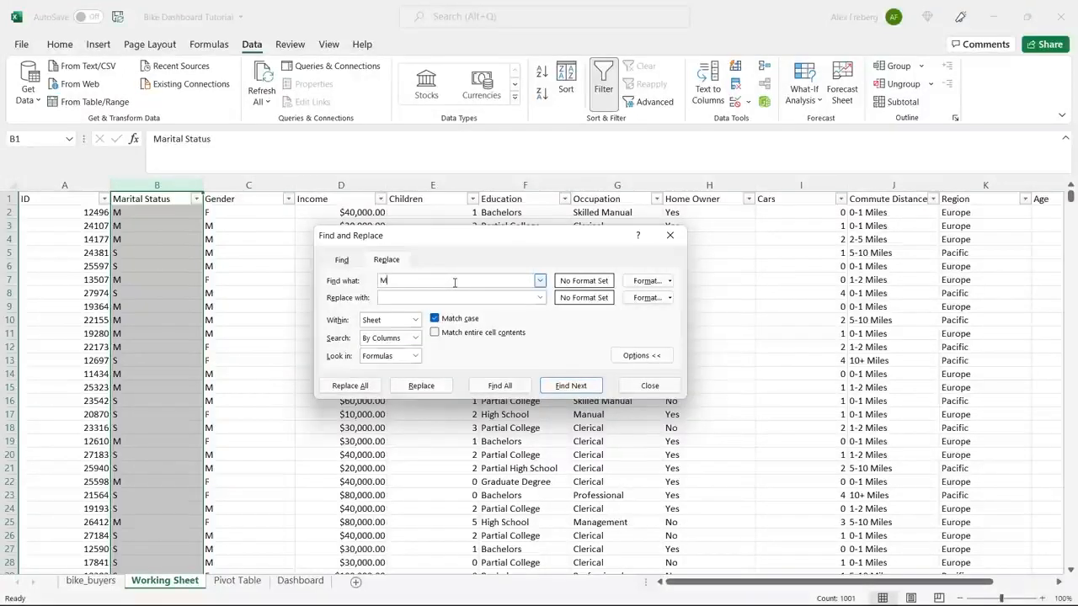
pyautogui.click(447, 298)
pyautogui.write('Married')
pyautogui.click(362, 386)
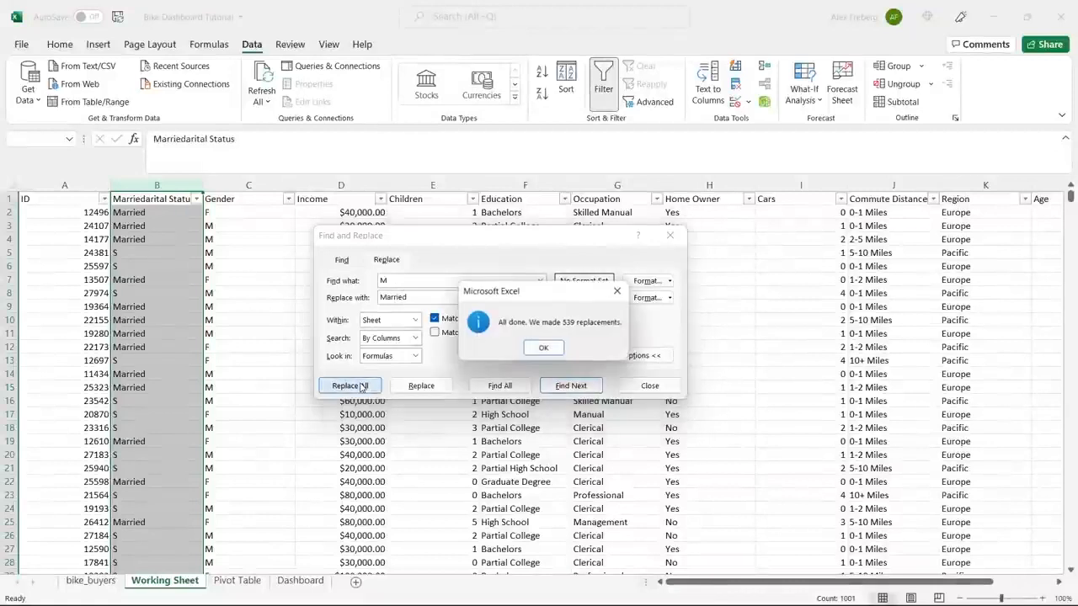
pyautogui.click(543, 347)
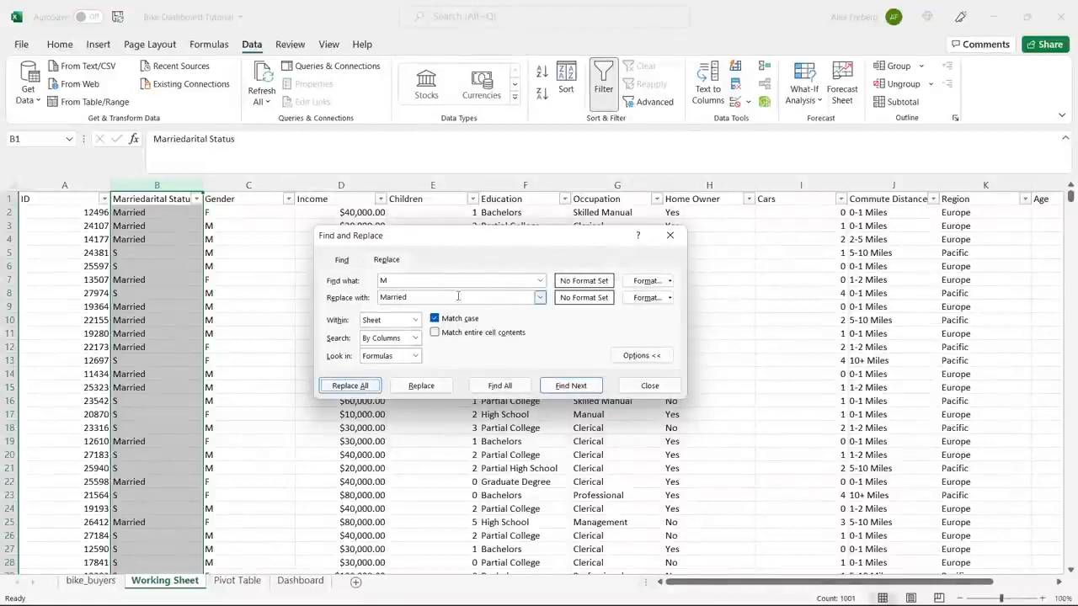
# Replace every S with Single in the Marital Status column and close Find and Replace.
pyautogui.click(435, 297)
pyautogui.doubleClick(434, 299)
pyautogui.write('Single')
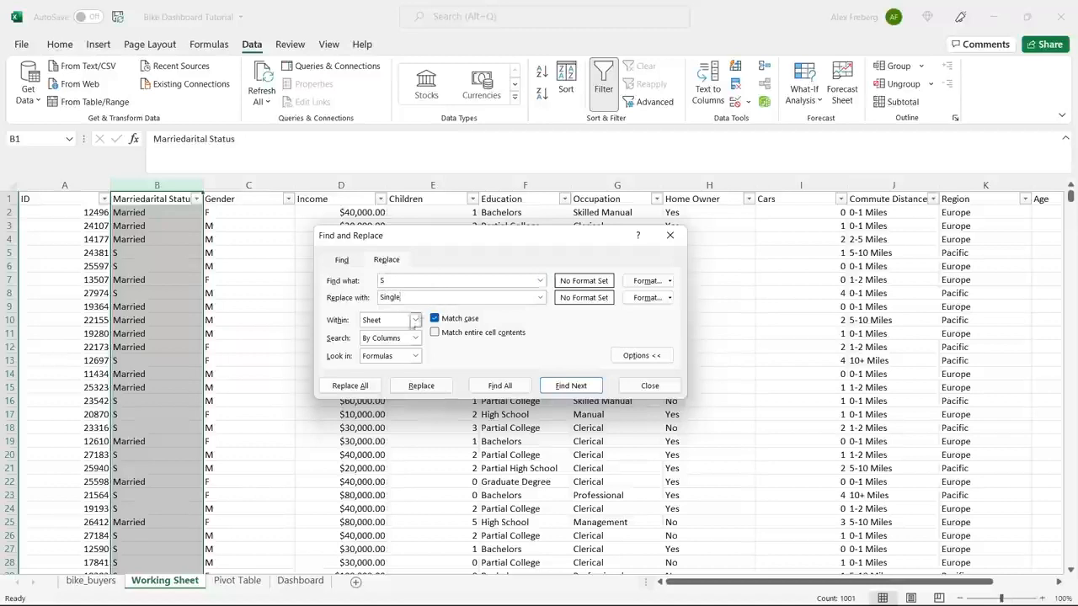
pyautogui.click(350, 386)
pyautogui.click(543, 346)
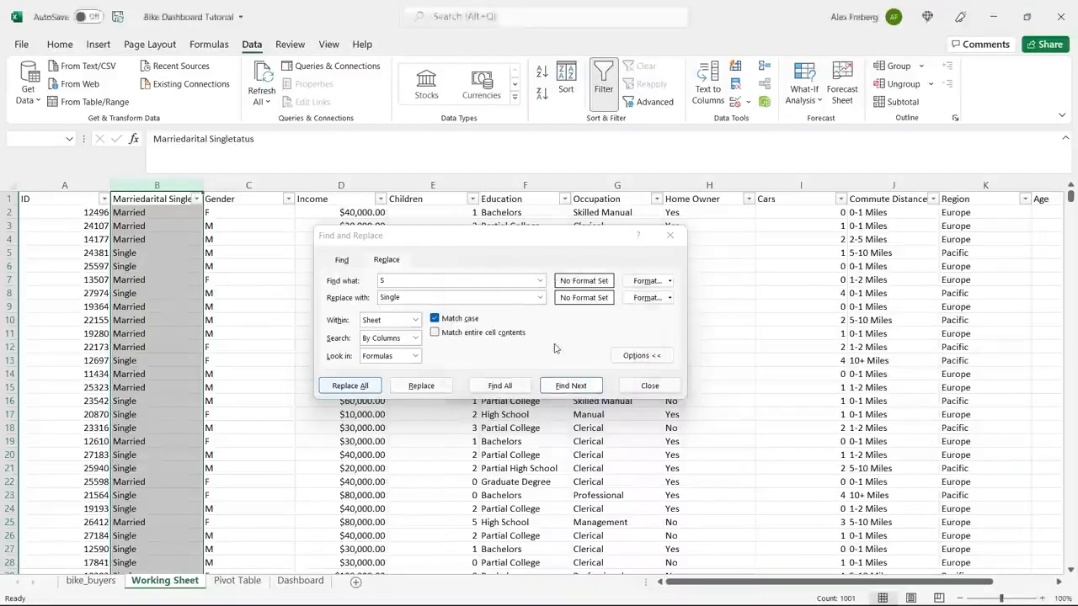
pyautogui.click(669, 235)
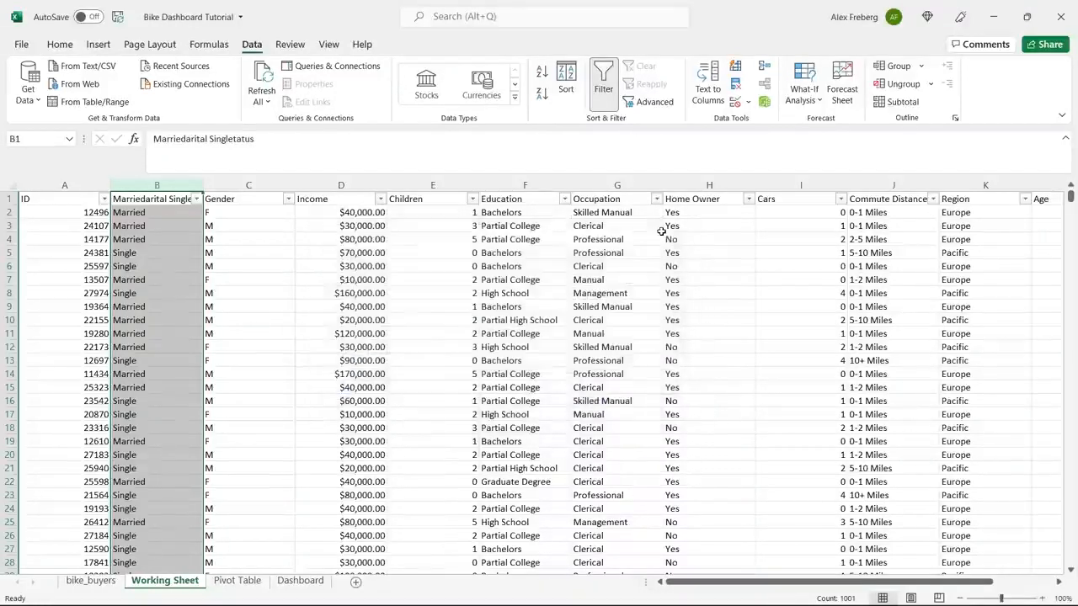
# Replace every M with Male in the Gender column.
pyautogui.click(249, 186)
pyautogui.hotkey('ctrl', 'h')
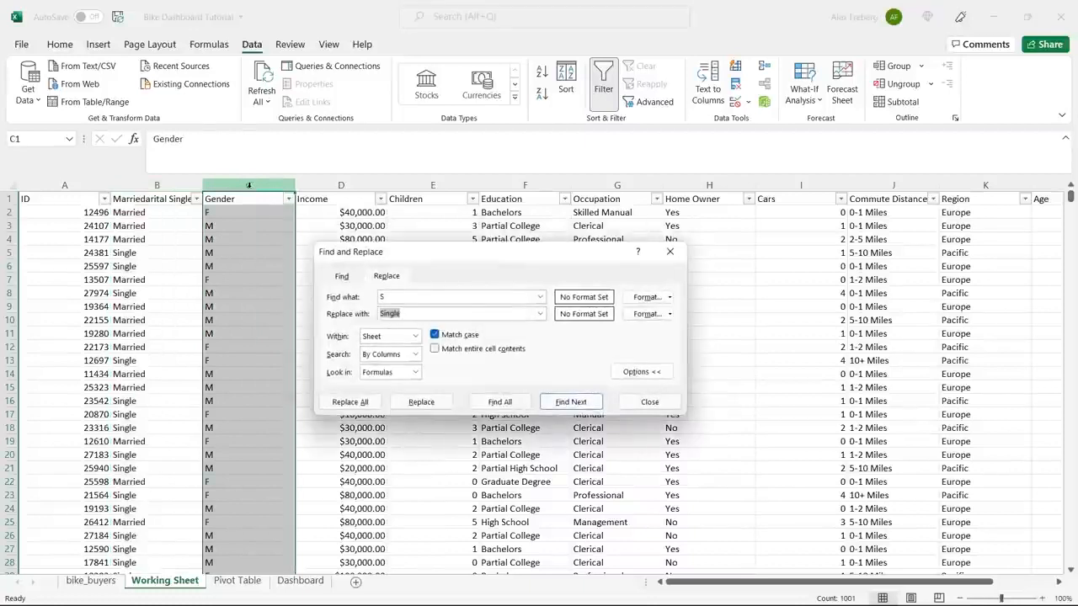
pyautogui.click(393, 296)
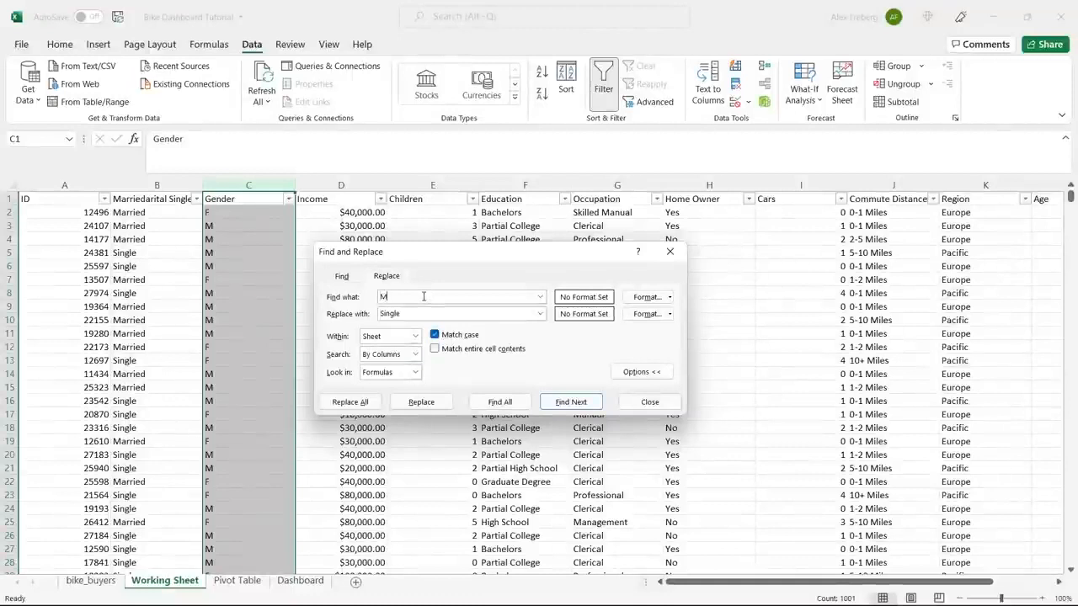
pyautogui.doubleClick(419, 311)
pyautogui.write('Male')
pyautogui.click(349, 401)
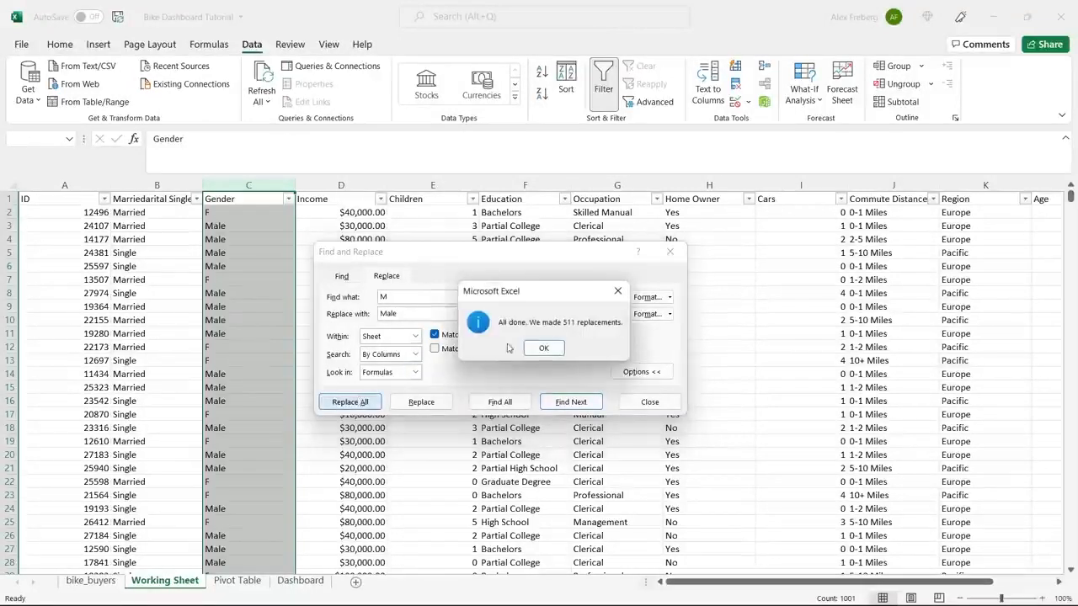
pyautogui.click(554, 348)
# Replace every F with Female in the Gender column and close Find and Replace.
pyautogui.click(441, 295)
pyautogui.write('F')
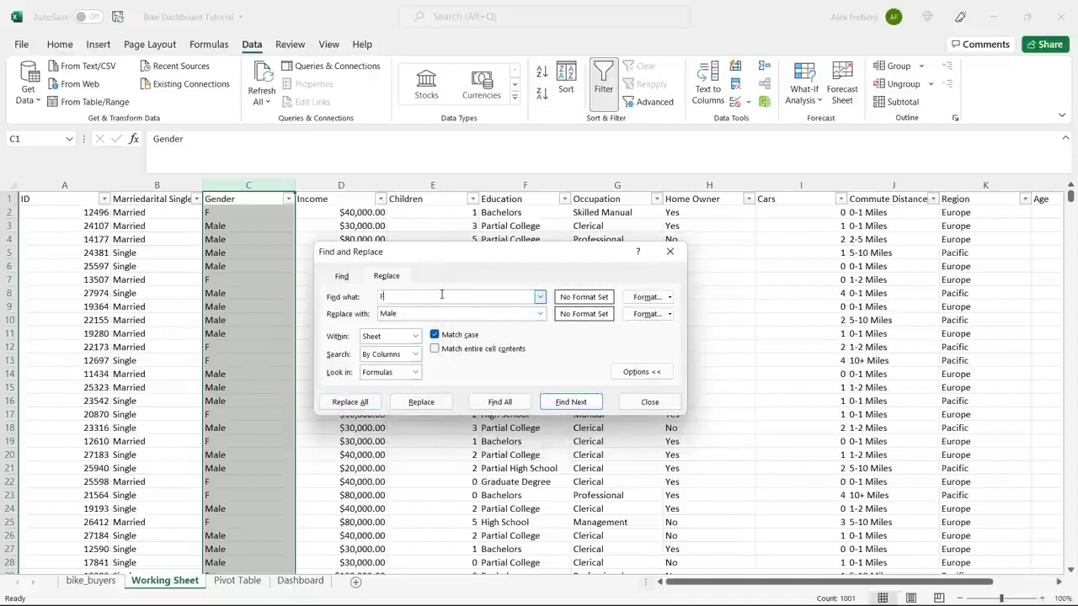
pyautogui.doubleClick(429, 313)
pyautogui.write('Fem')
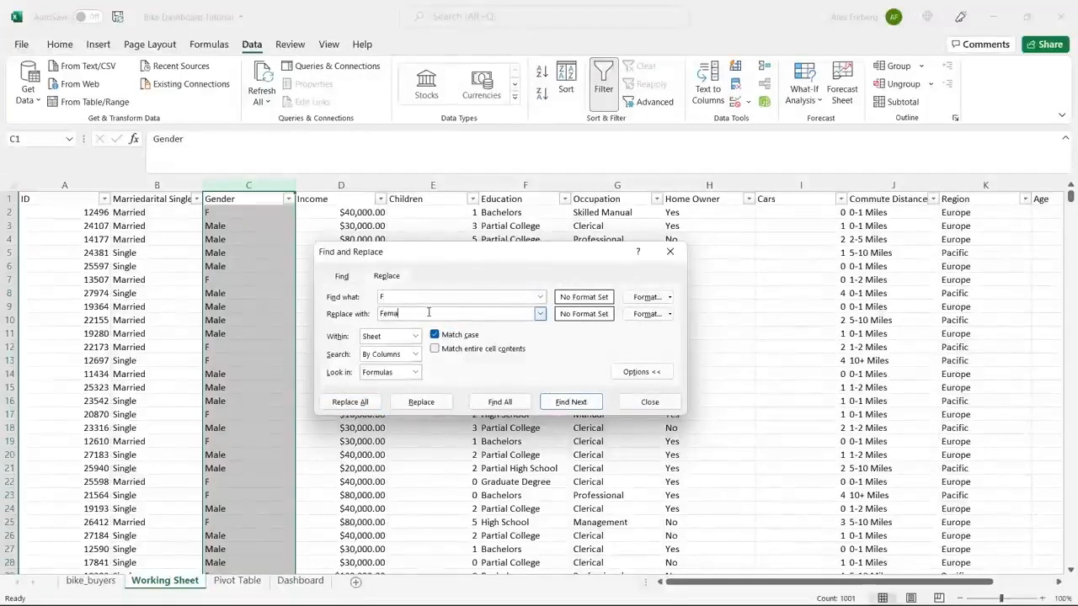
pyautogui.click(350, 401)
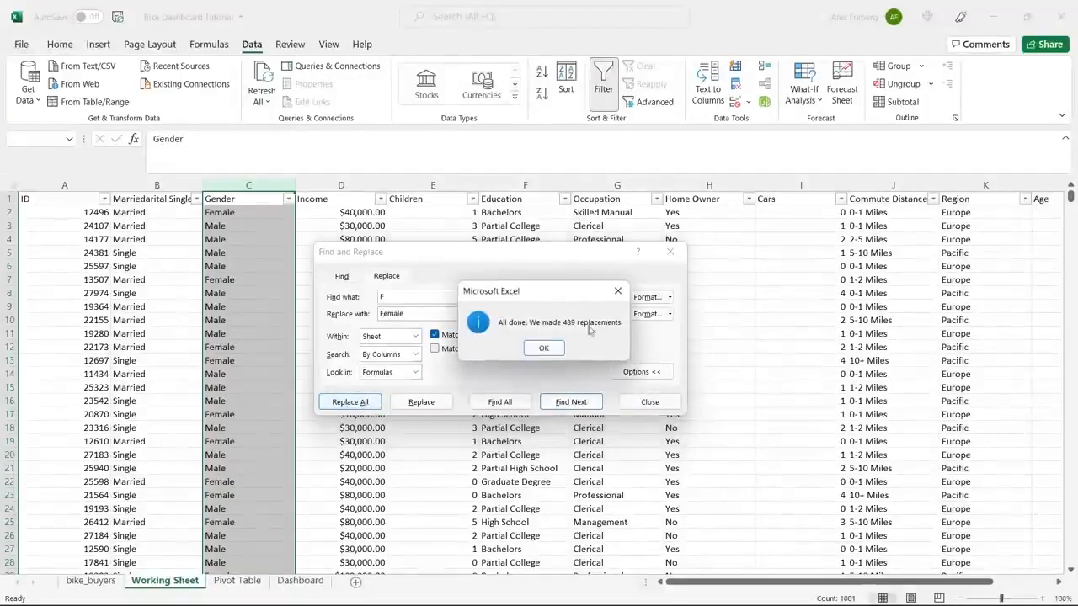
pyautogui.click(546, 346)
pyautogui.click(670, 252)
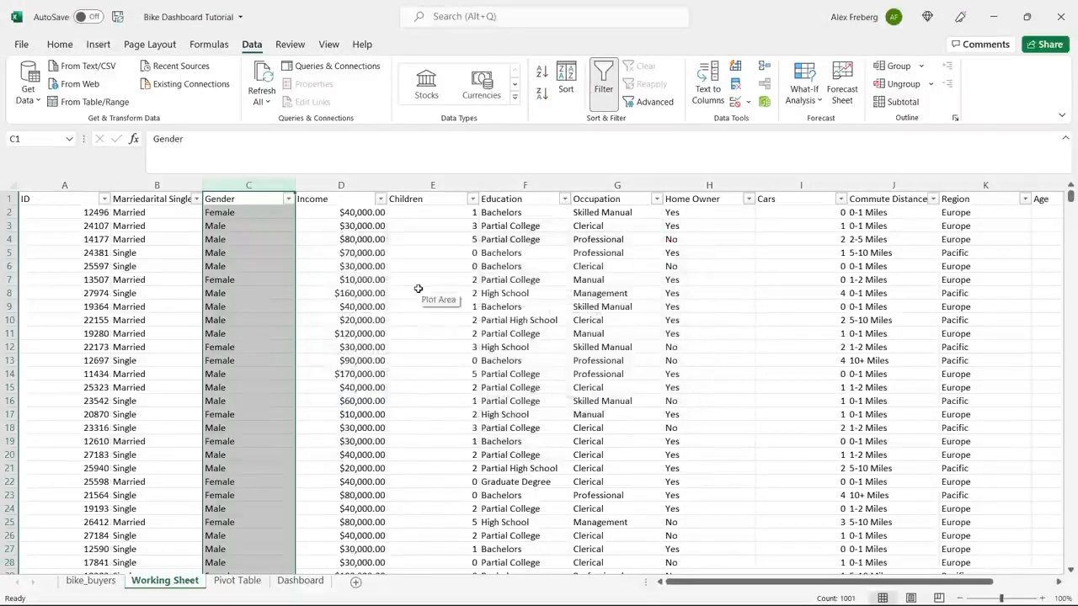
# Format the Income column as Currency with no decimal places.
pyautogui.click(419, 289)
pyautogui.click(341, 185)
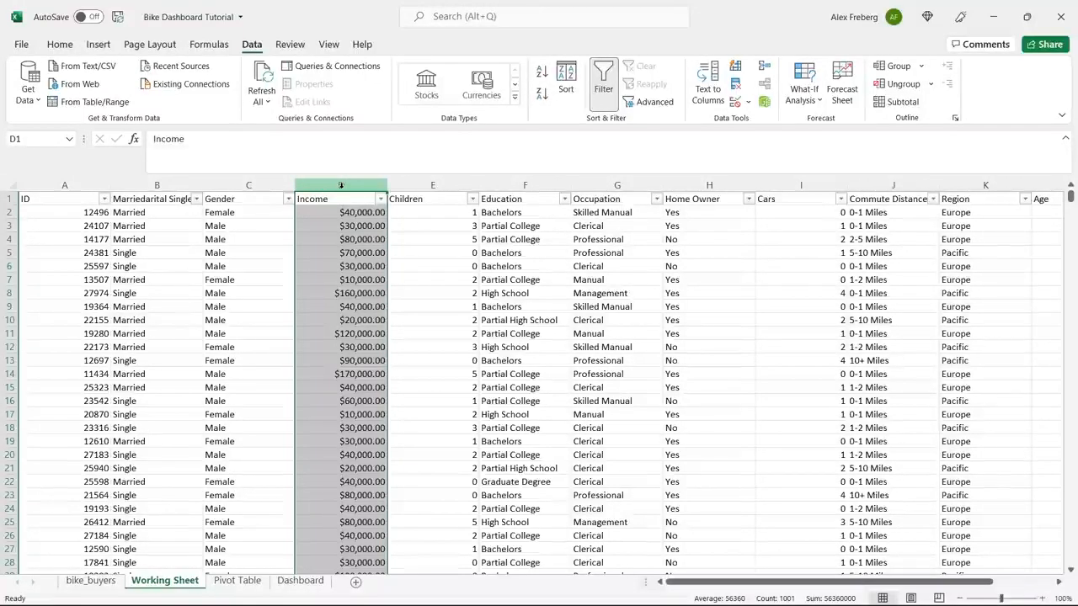
pyautogui.click(359, 224)
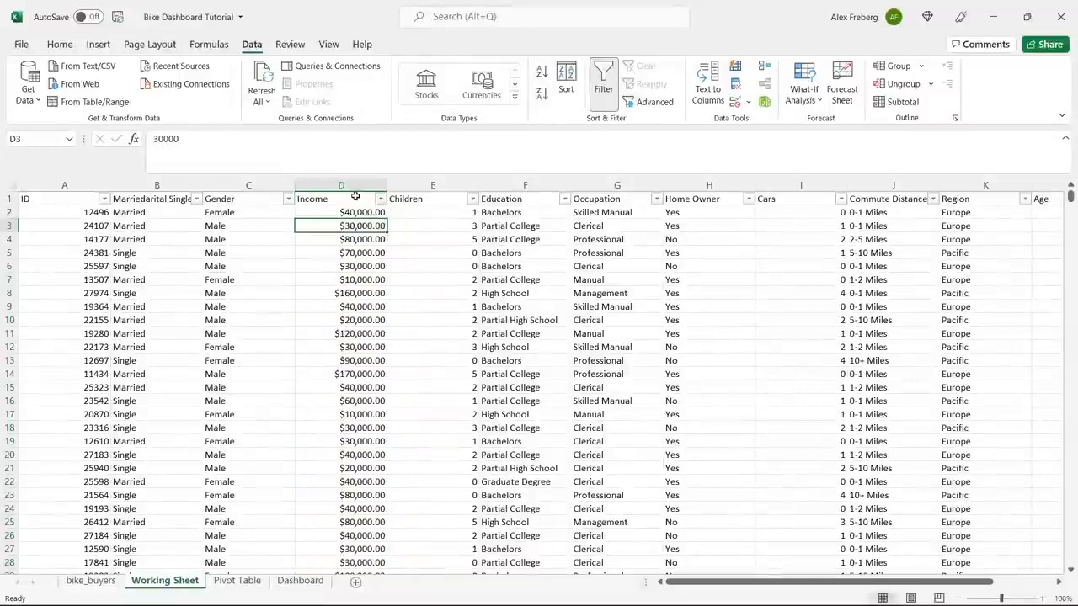
pyautogui.click(60, 43)
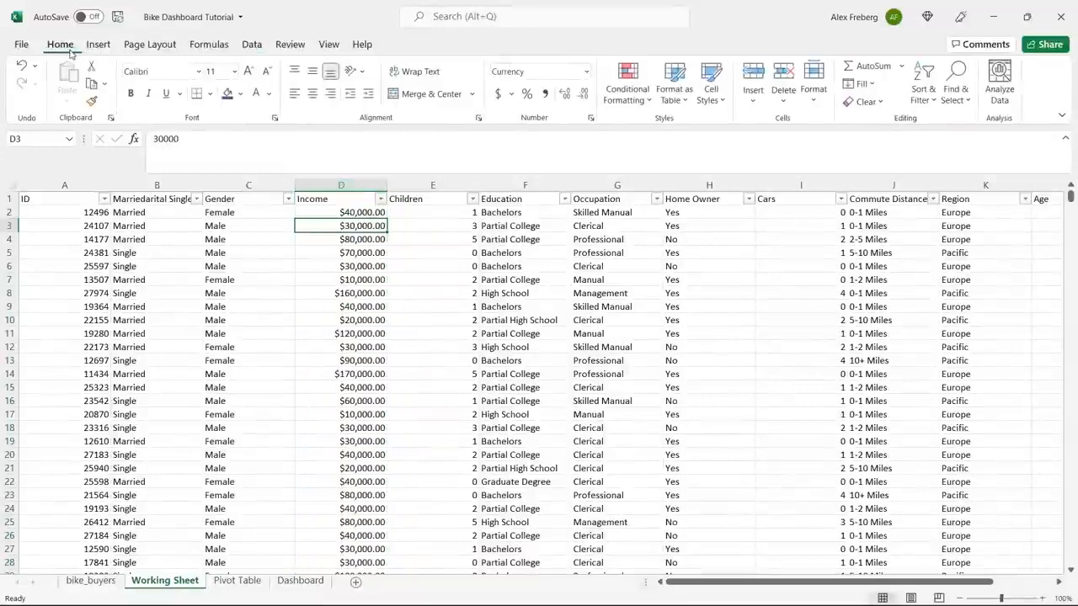
pyautogui.click(349, 186)
pyautogui.click(586, 71)
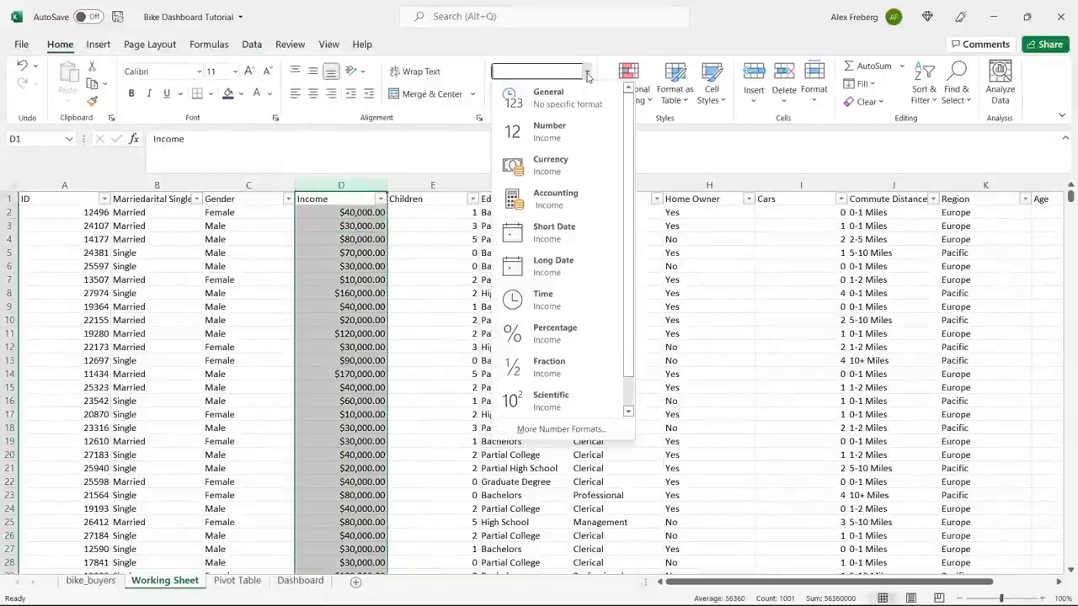
pyautogui.click(578, 157)
pyautogui.click(580, 96)
pyautogui.click(580, 96)
pyautogui.click(366, 217)
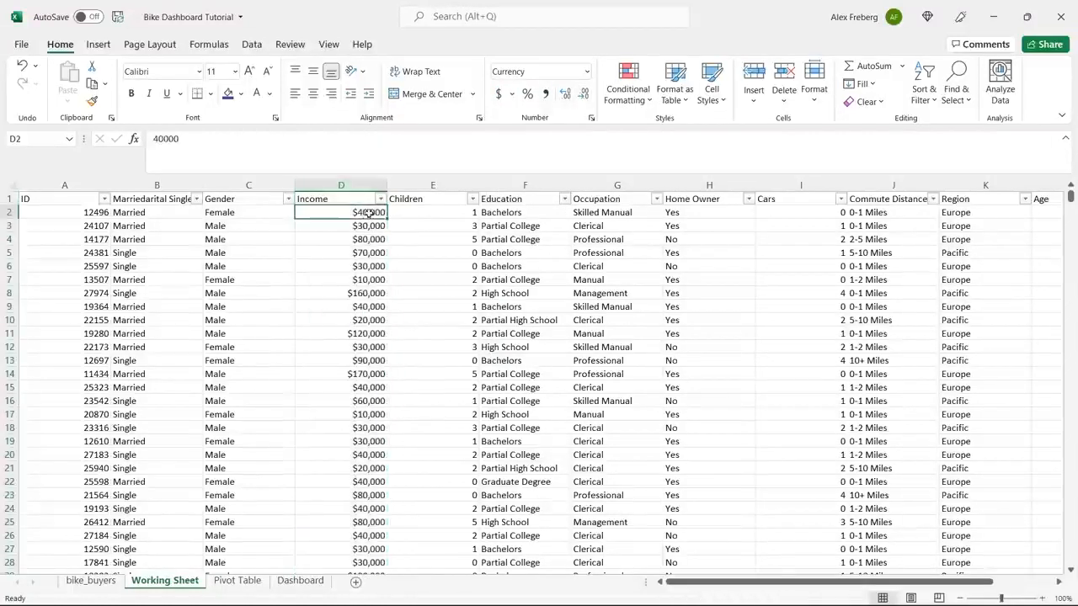
# Examine the filter values of the Income, Children, Education, Occupation, Home Owner and Cars columns for inconsistencies.
pyautogui.click(381, 198)
pyautogui.moveTo(376, 378)
pyautogui.mouseDown()
pyautogui.moveTo(378, 426)
pyautogui.moveTo(383, 374)
pyautogui.mouseUp()
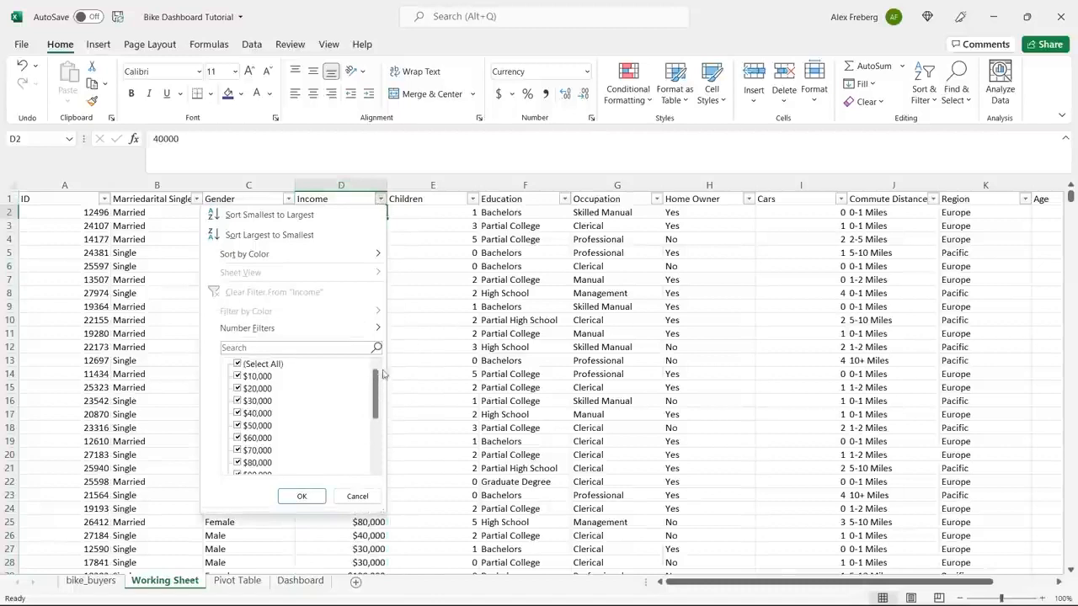
pyautogui.click(419, 284)
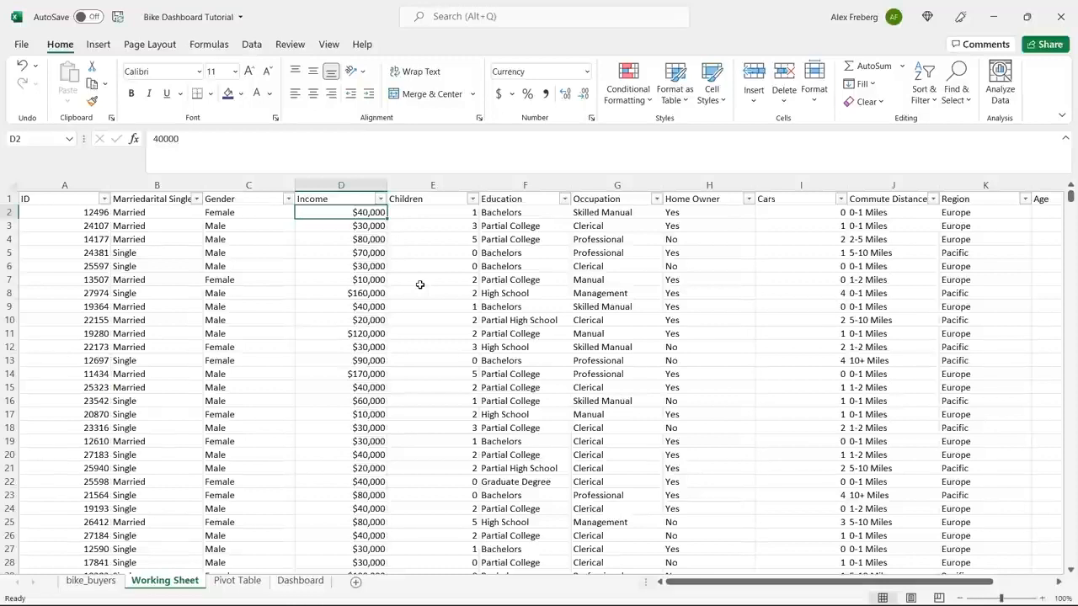
pyautogui.click(472, 198)
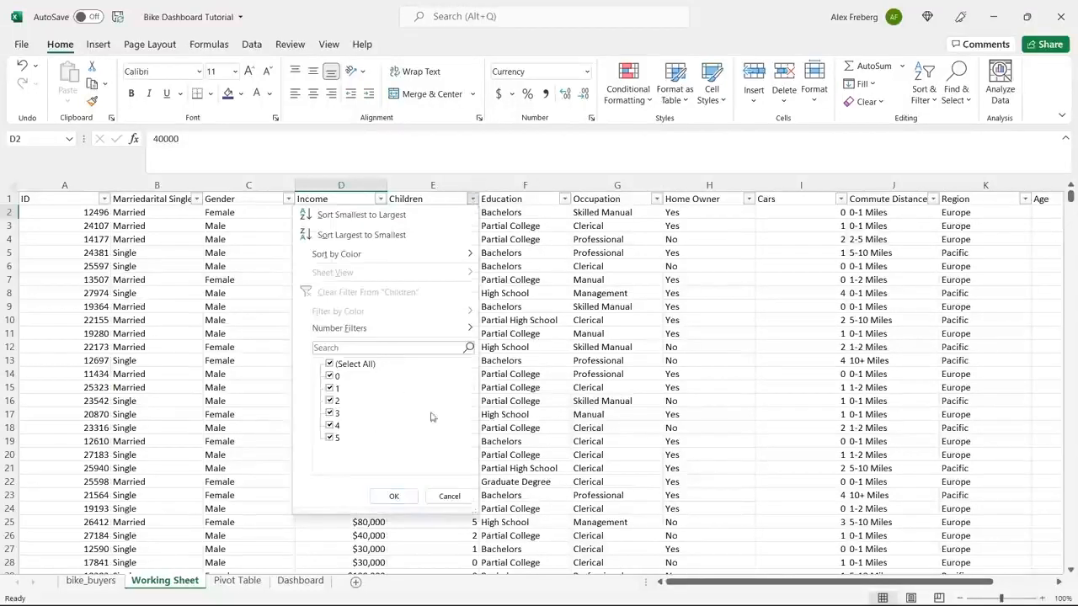
pyautogui.click(549, 212)
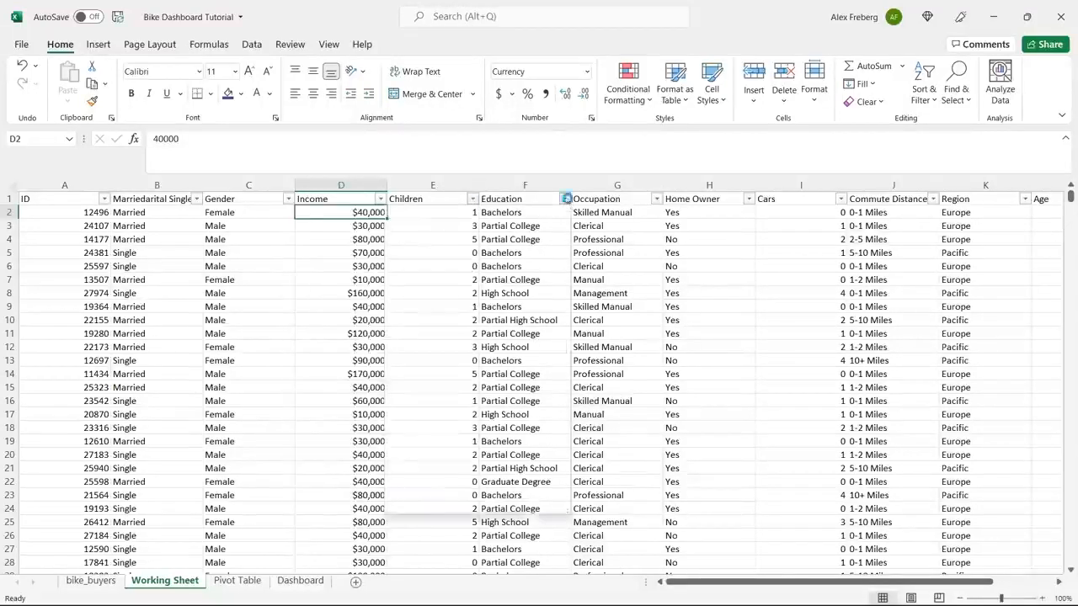
pyautogui.click(567, 199)
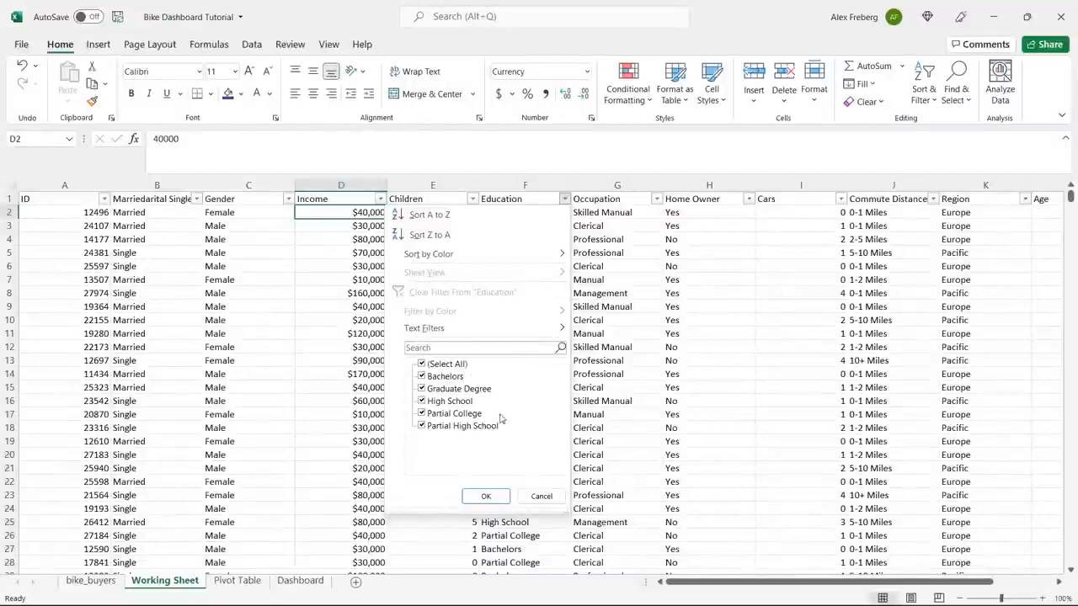
pyautogui.click(636, 283)
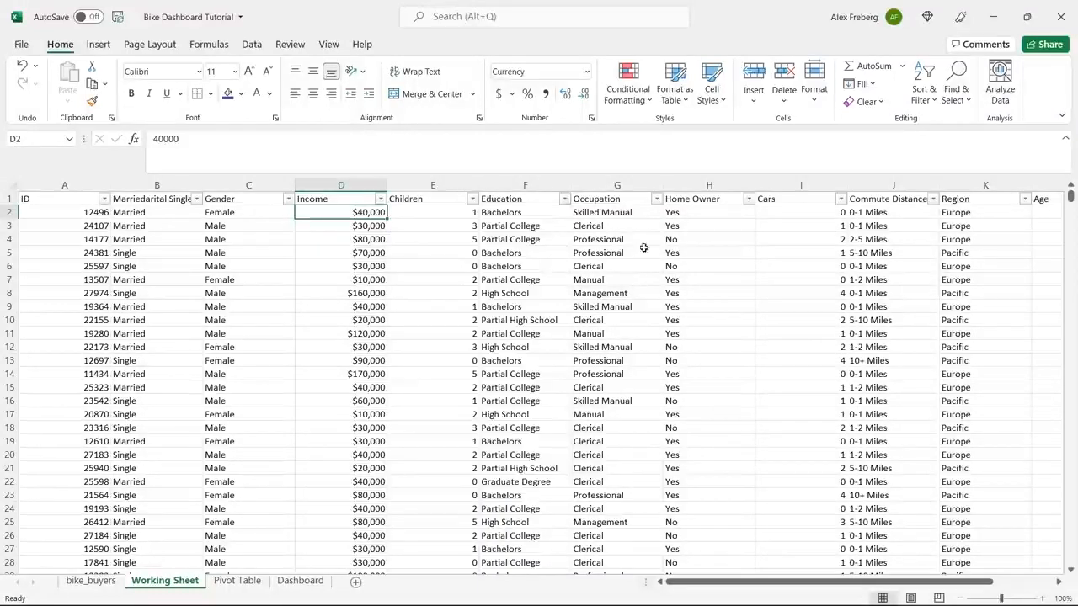
pyautogui.click(655, 199)
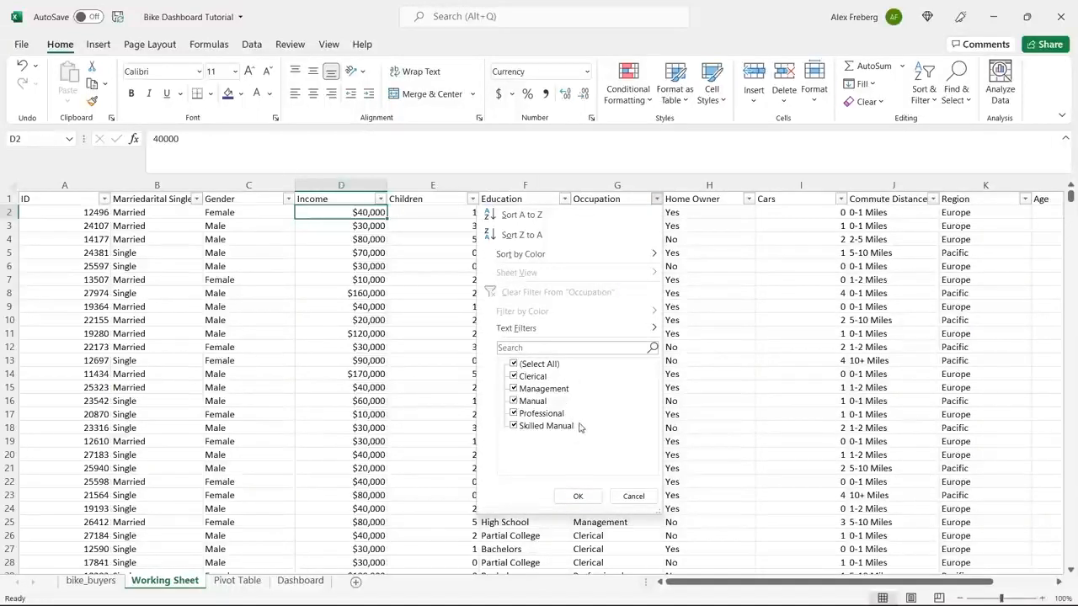
pyautogui.click(726, 245)
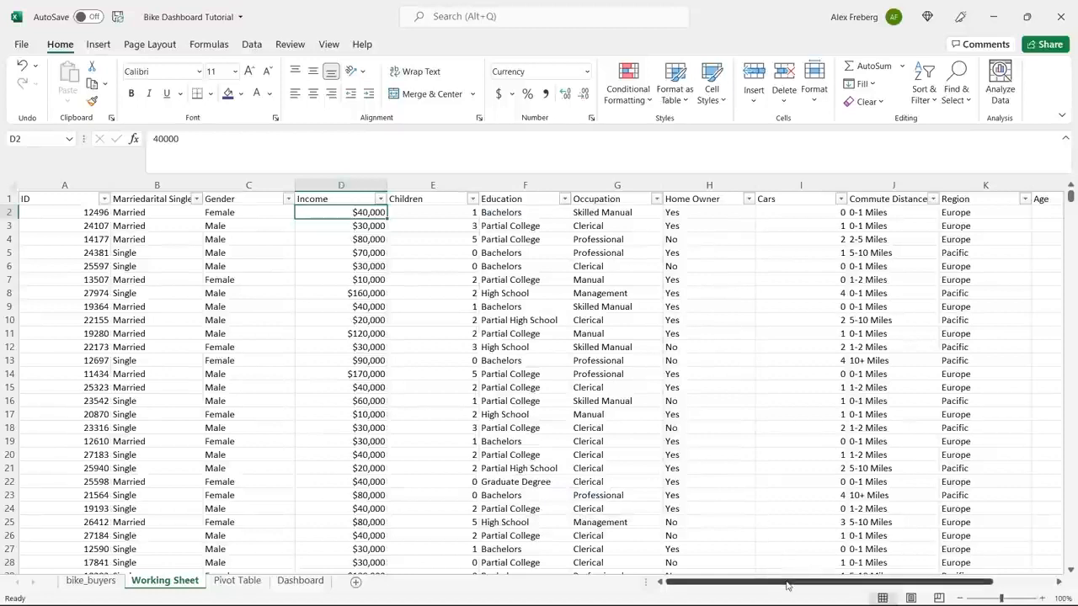
pyautogui.moveTo(787, 585); pyautogui.dragTo(865, 573)
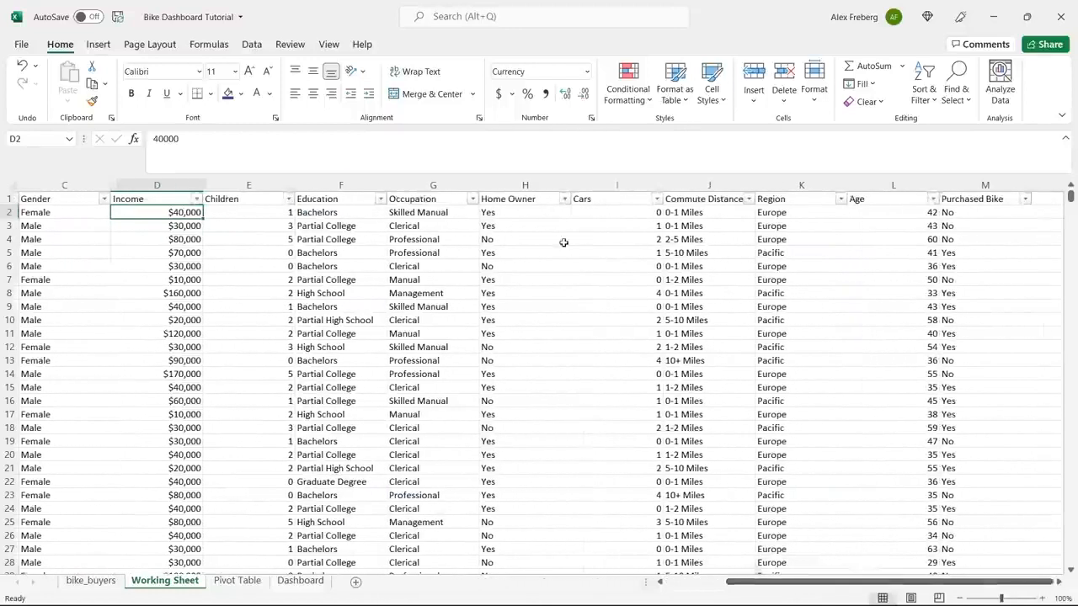
pyautogui.click(565, 201)
pyautogui.click(644, 259)
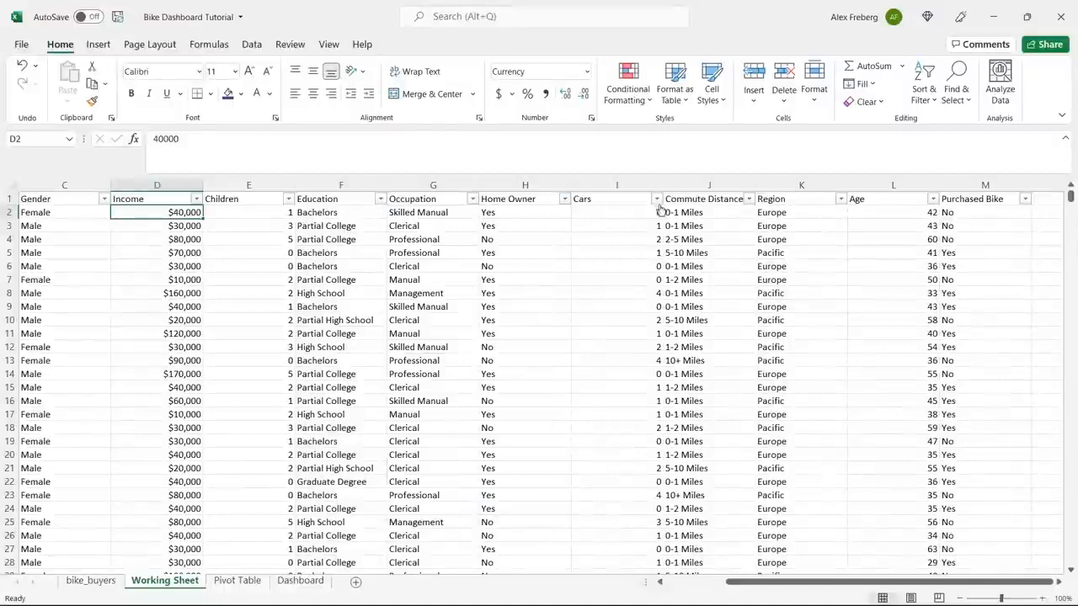
pyautogui.click(657, 200)
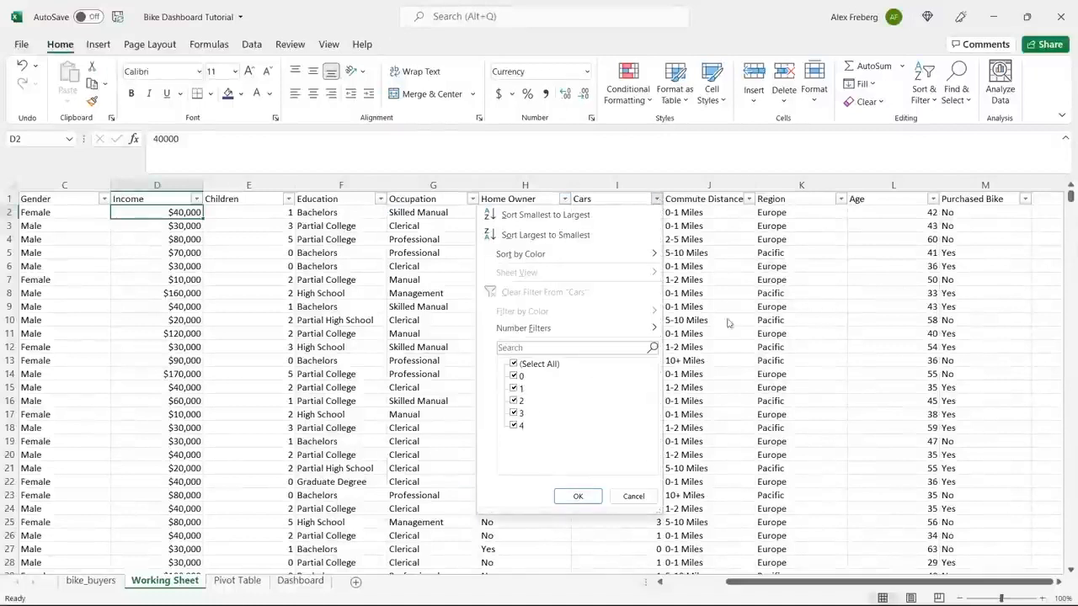
pyautogui.click(720, 252)
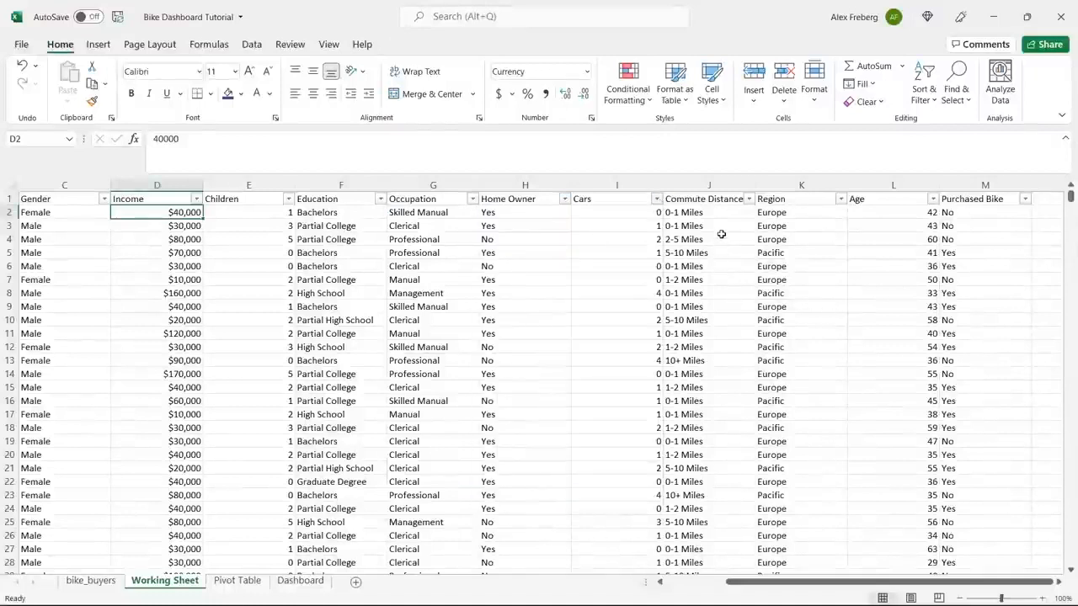
# Examine the filter values of the Commute Distance, Region and Age columns for inconsistencies.
pyautogui.click(748, 199)
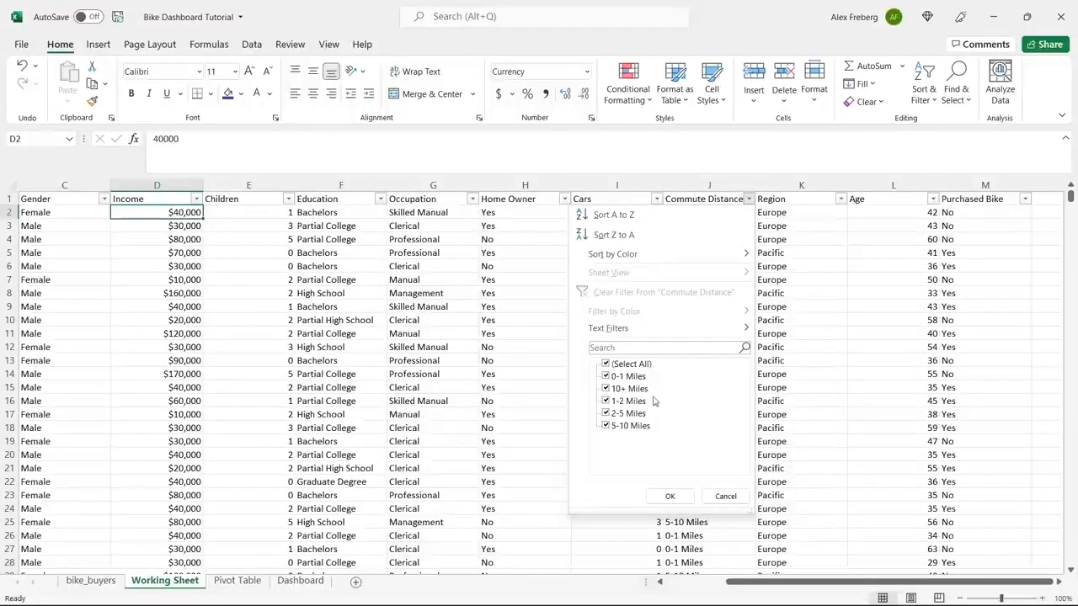
pyautogui.click(725, 496)
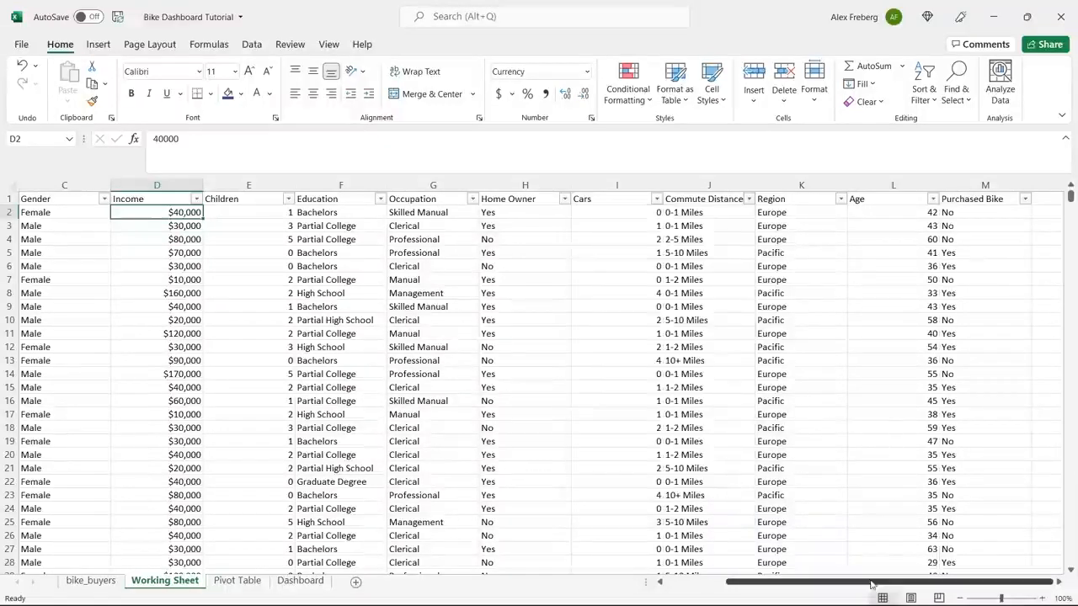
pyautogui.moveTo(863, 587); pyautogui.dragTo(879, 582)
pyautogui.click(1059, 583)
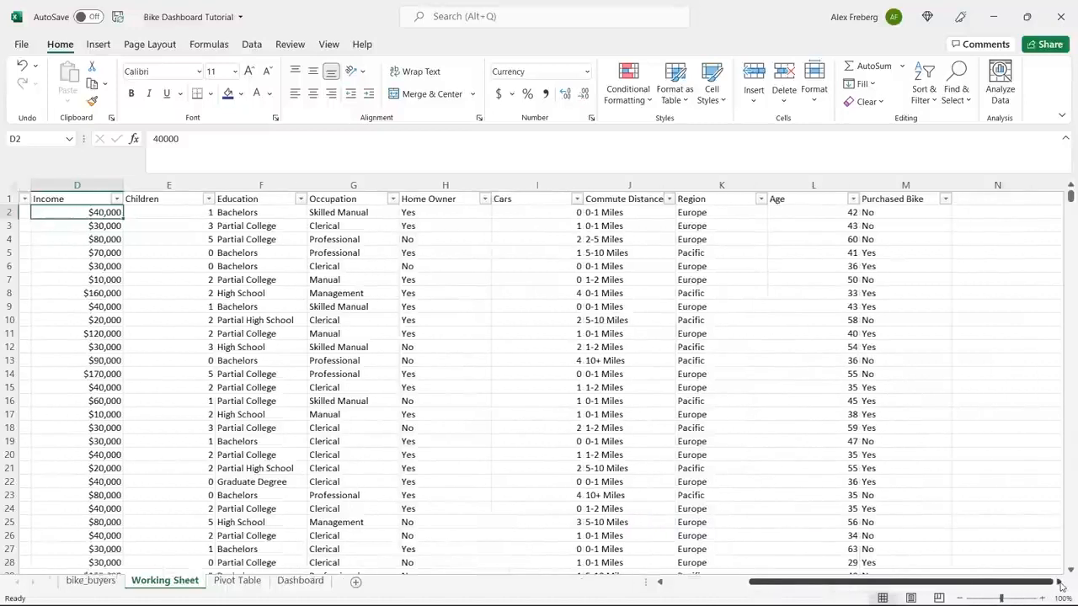
pyautogui.click(1059, 582)
pyautogui.click(656, 199)
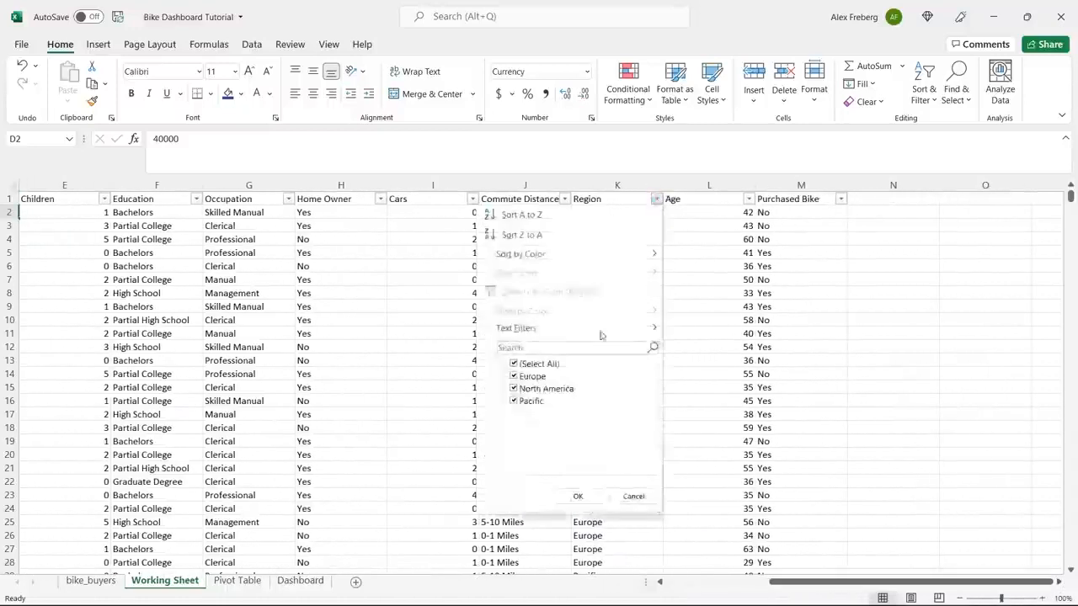
pyautogui.click(577, 496)
pyautogui.click(747, 199)
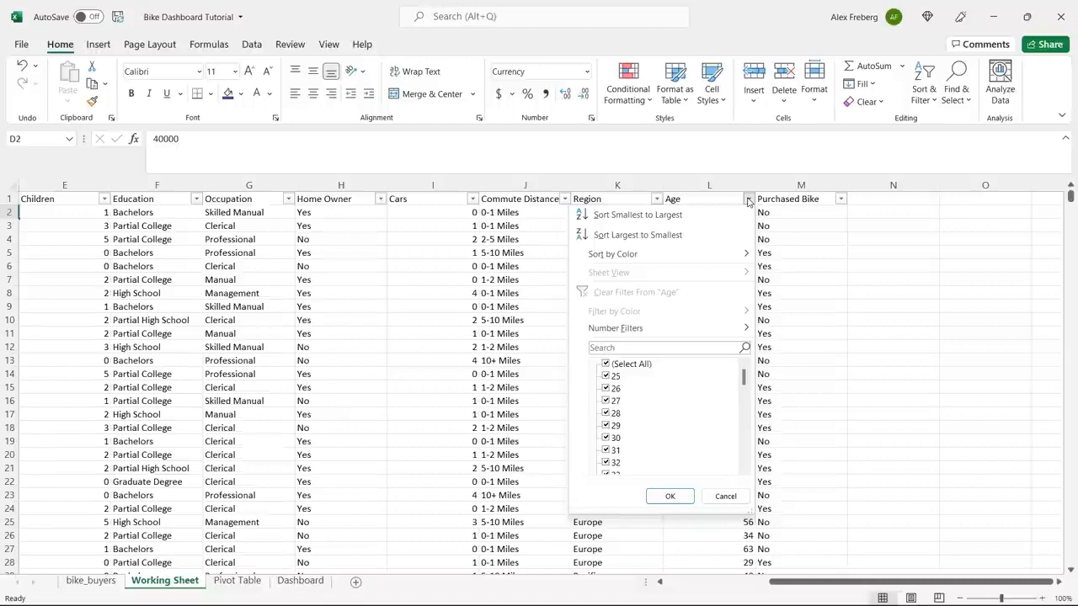
pyautogui.click(726, 496)
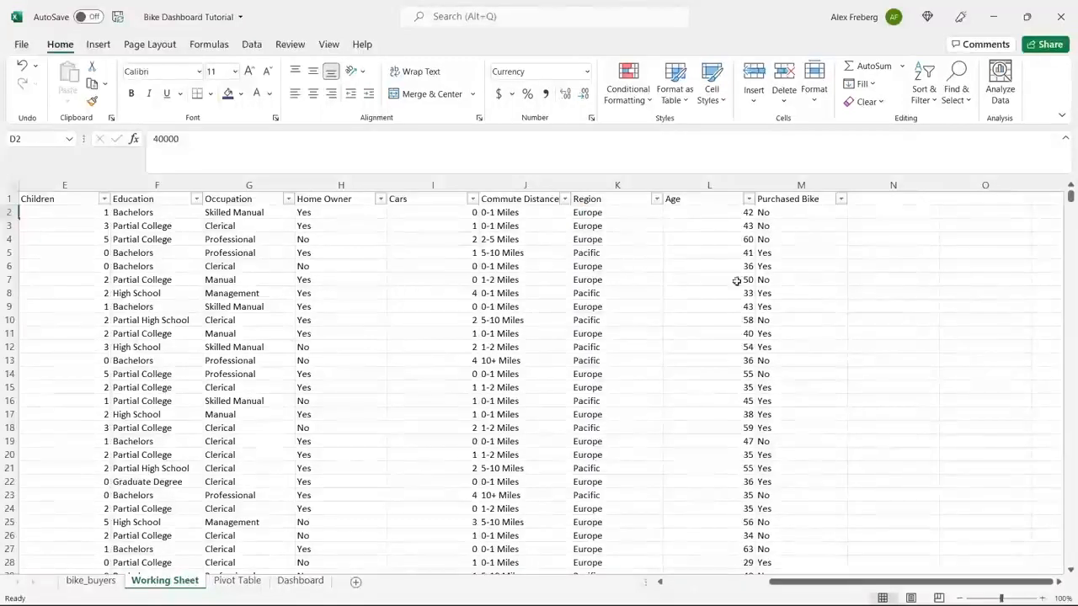
pyautogui.click(748, 201)
pyautogui.moveTo(744, 379)
pyautogui.mouseDown()
pyautogui.moveTo(748, 474)
pyautogui.moveTo(748, 378)
pyautogui.mouseUp()
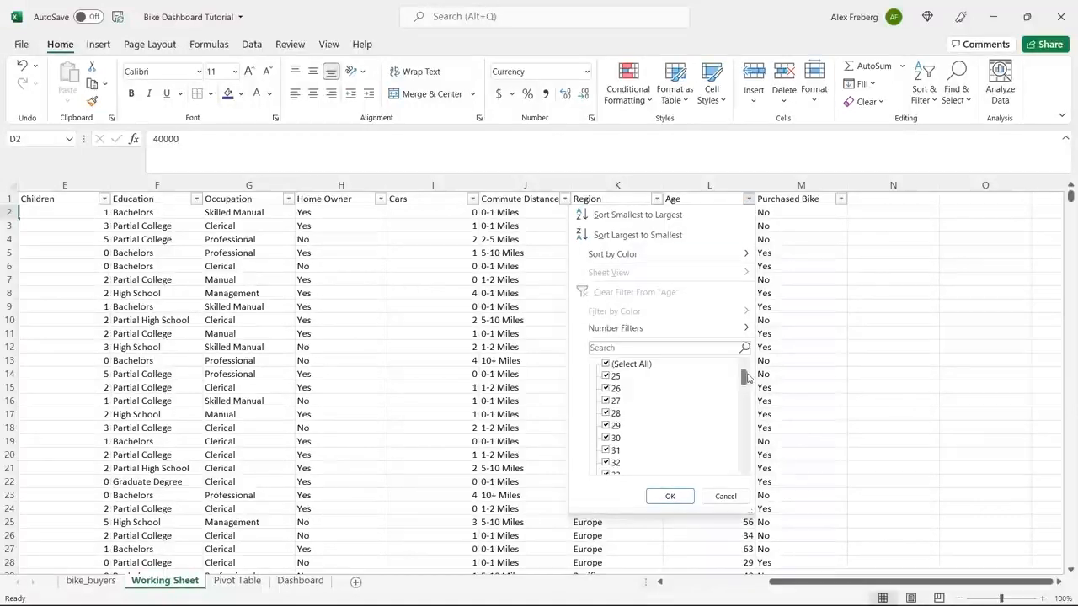
pyautogui.click(724, 496)
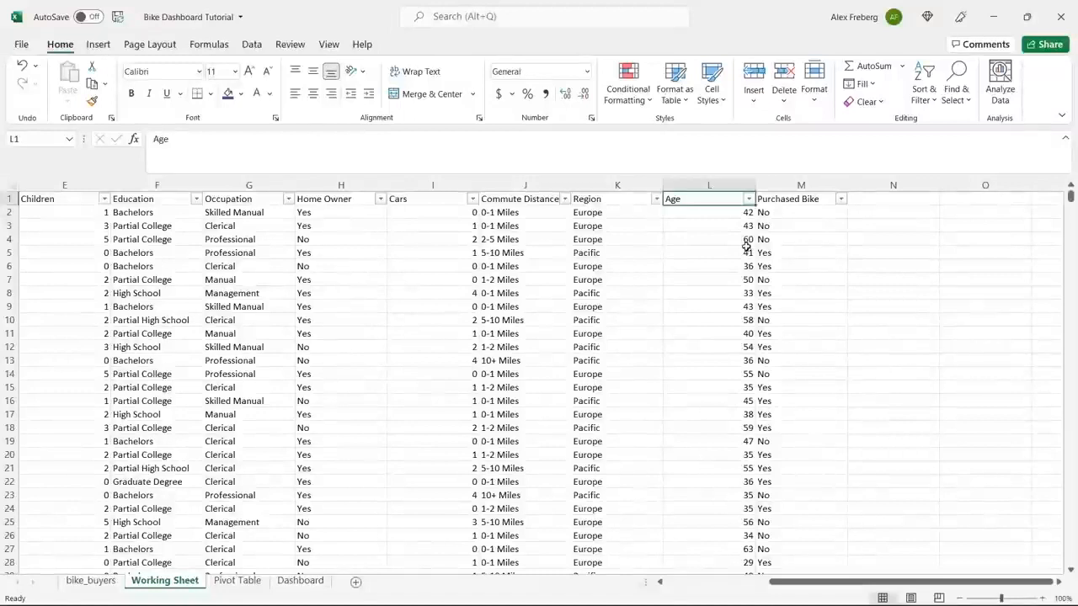
# Insert a new column between Age and Purchased Bike and head it Age Brackets.
pyautogui.rightClick(791, 187)
pyautogui.click(830, 305)
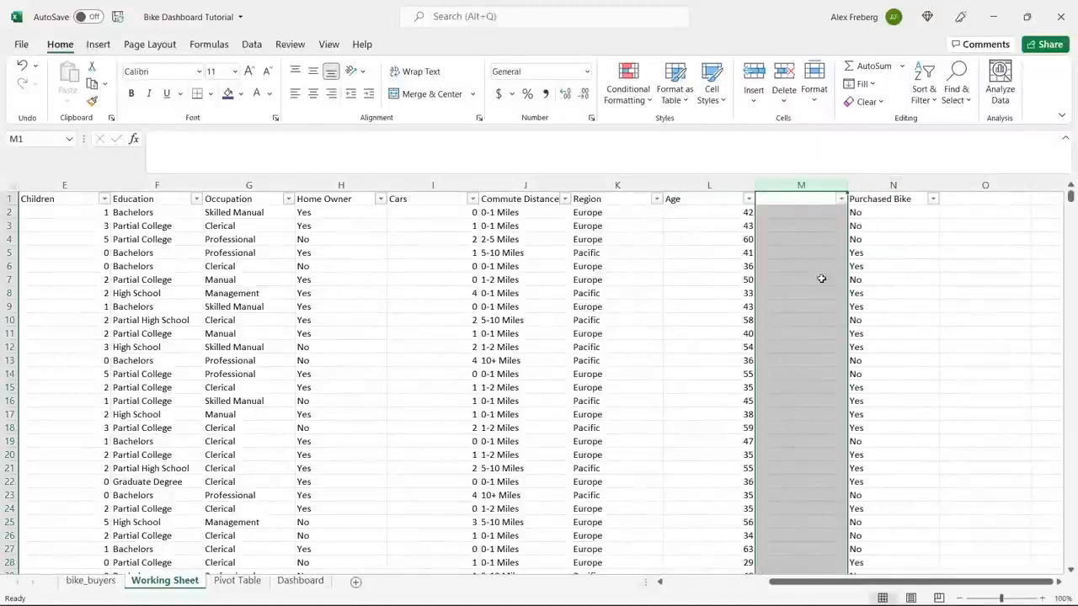
pyautogui.click(792, 198)
pyautogui.write('Age Brackets')
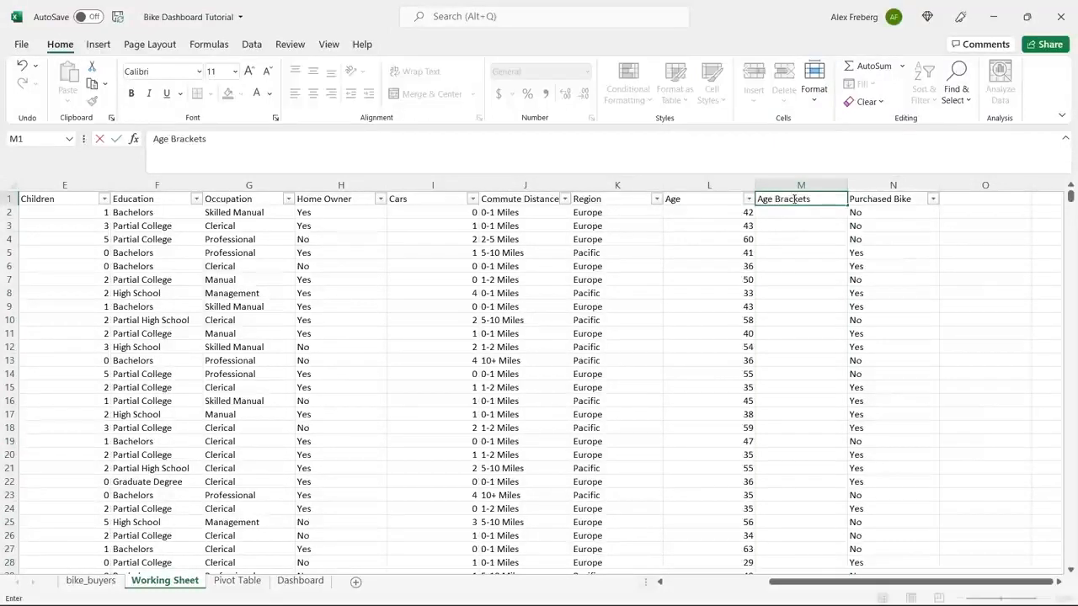
# Begin an IF formula in M2 under Age Brackets with the logical test L2>31.
pyautogui.click(796, 215)
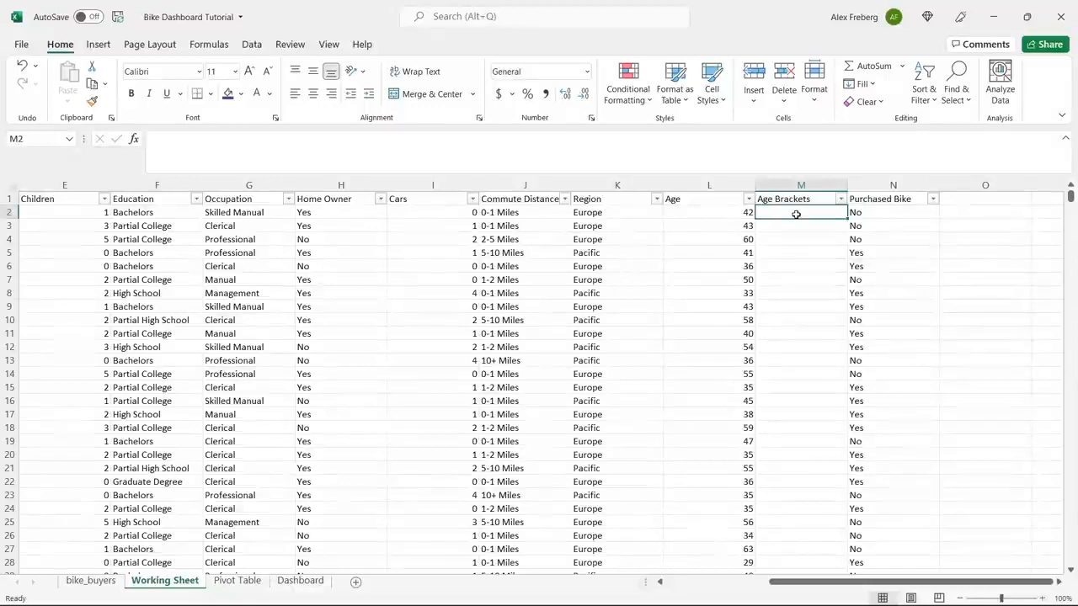
pyautogui.click(789, 149)
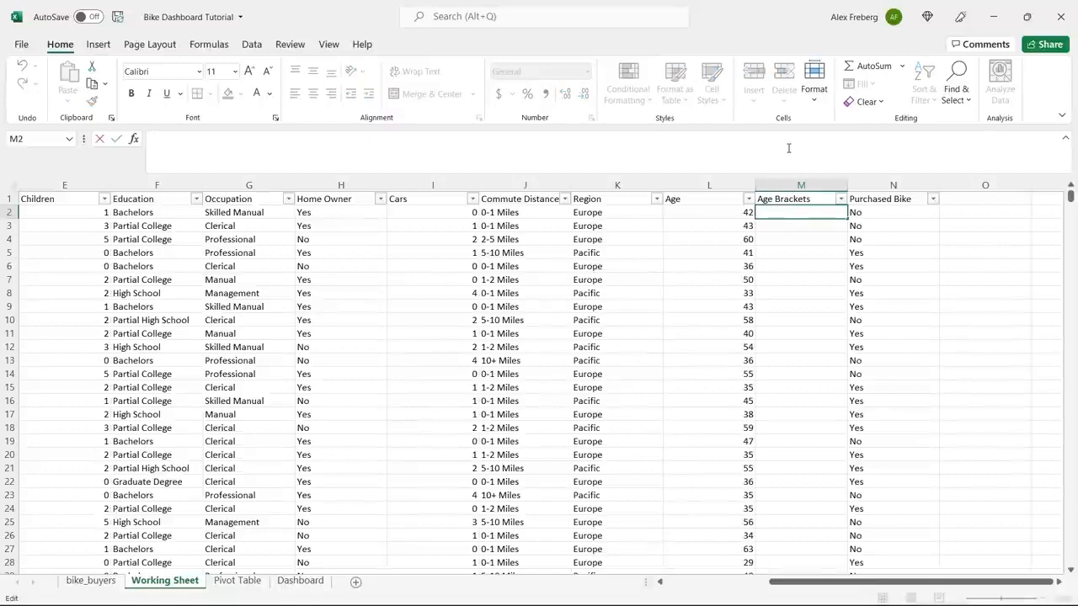
pyautogui.write('=IF')
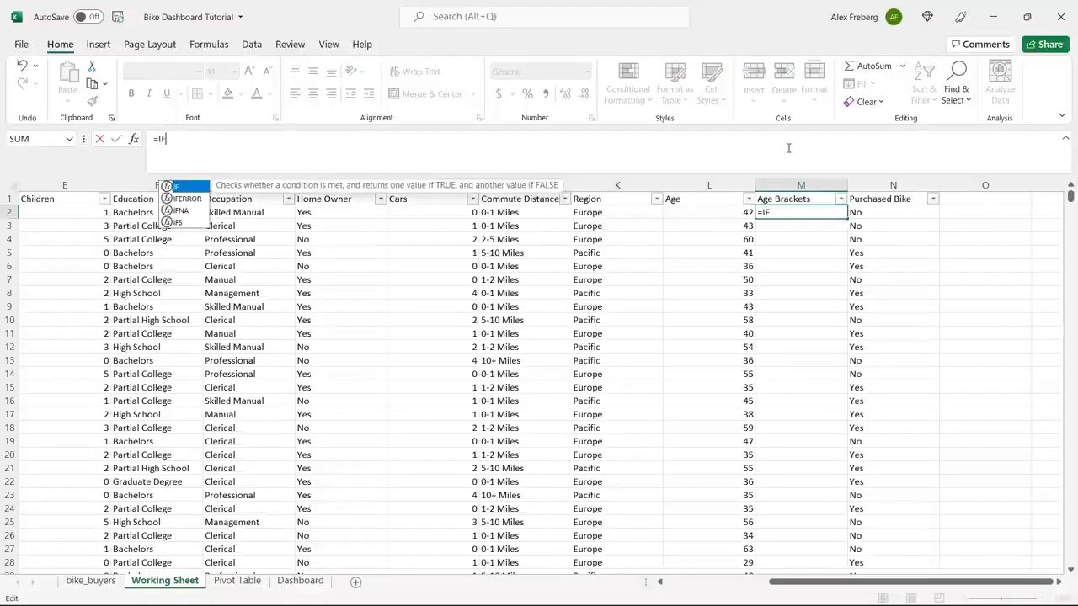
pyautogui.write('(')
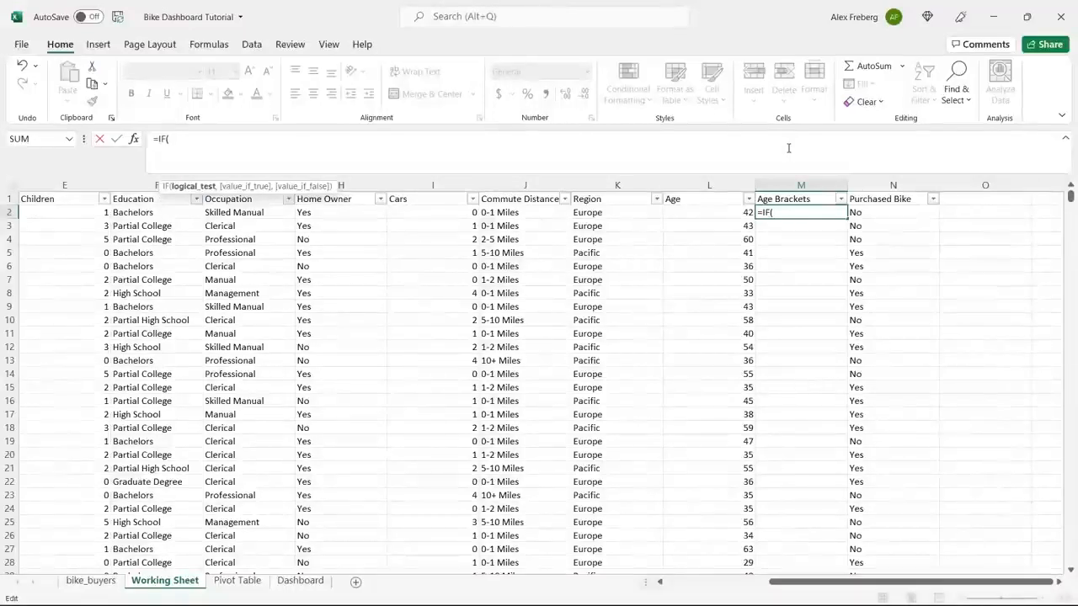
pyautogui.click(718, 211)
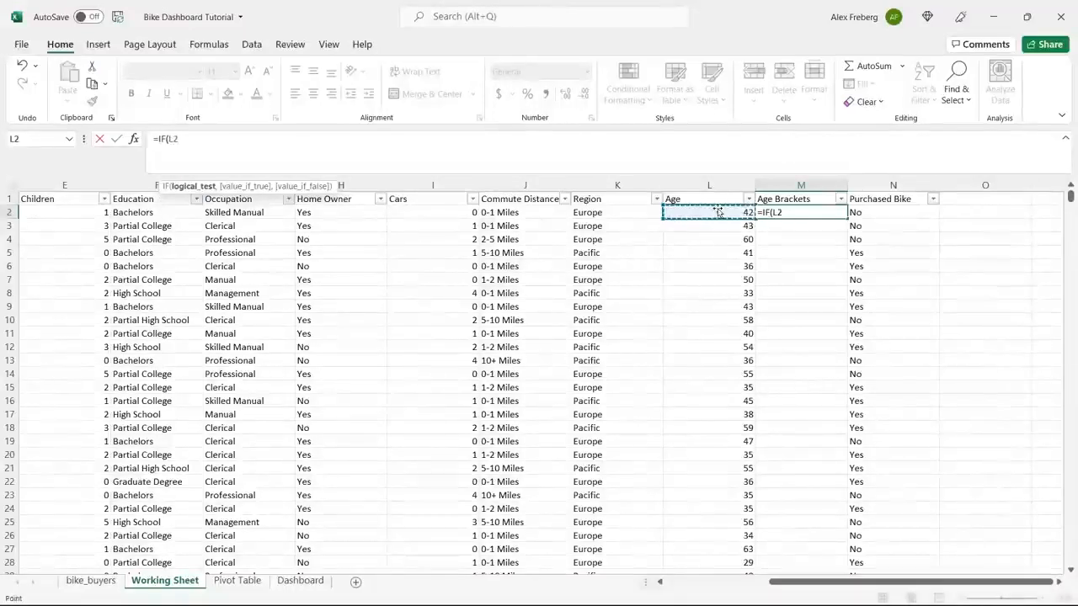
pyautogui.click(634, 141)
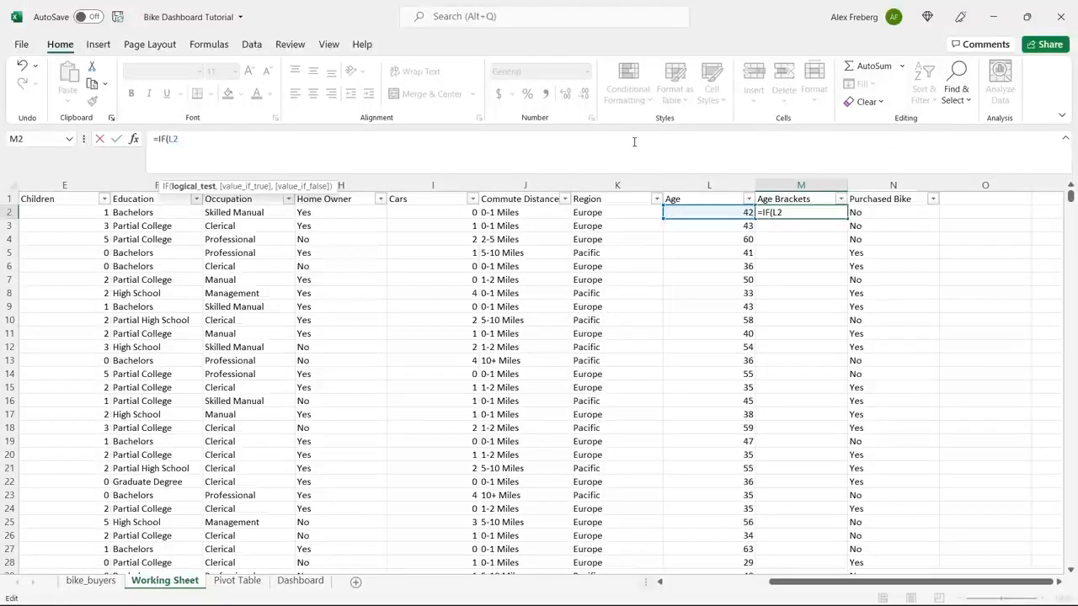
pyautogui.write('>31')
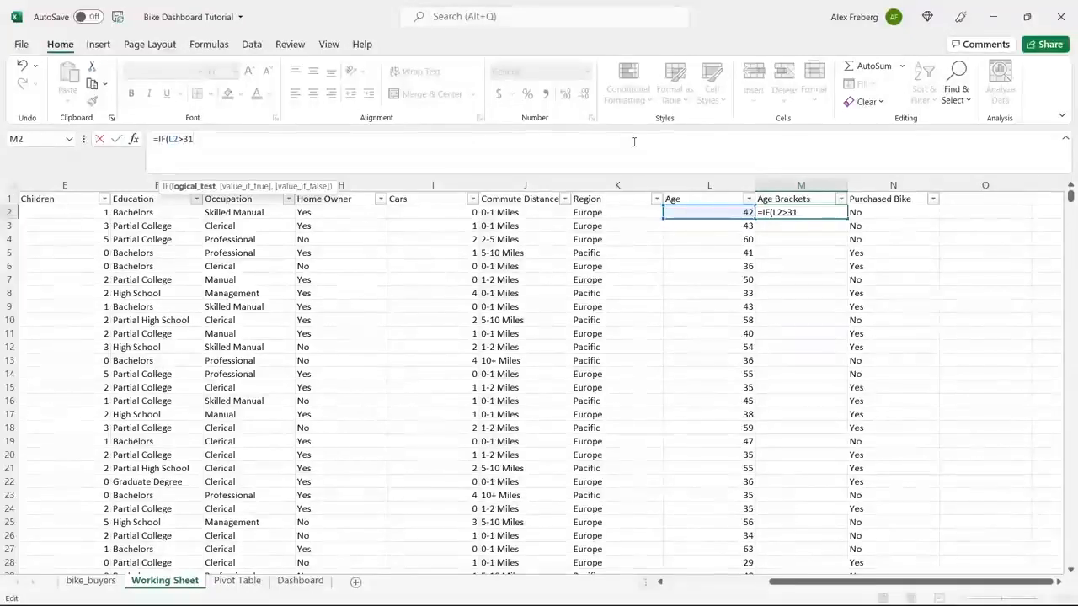
pyautogui.write(',')
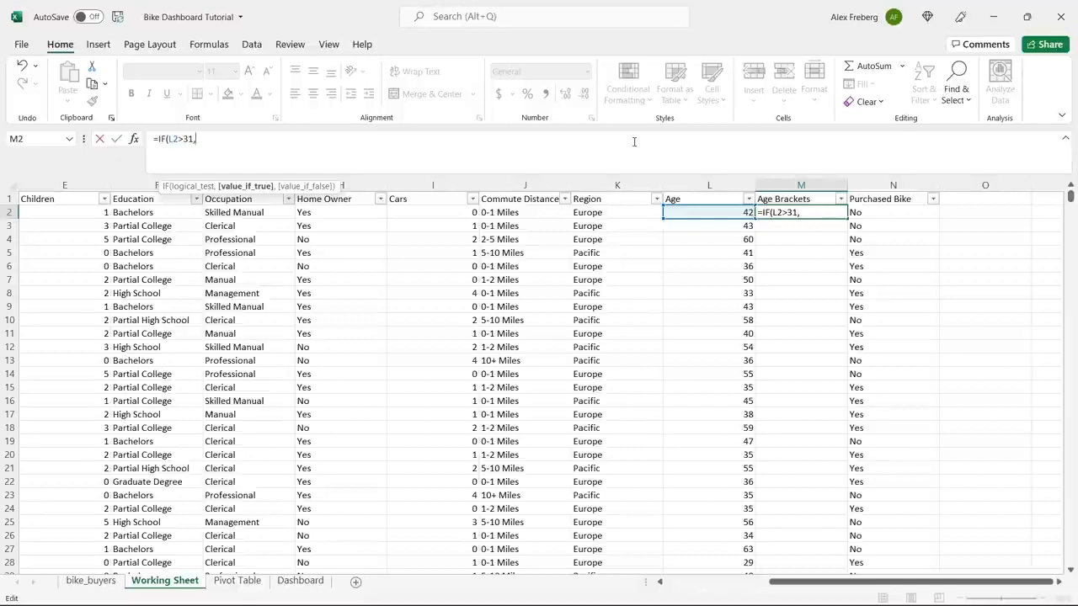
# Complete the M2 formula so it returns "Adolescent" when true and "Invalid" when false.
pyautogui.write('"Adolexcent')
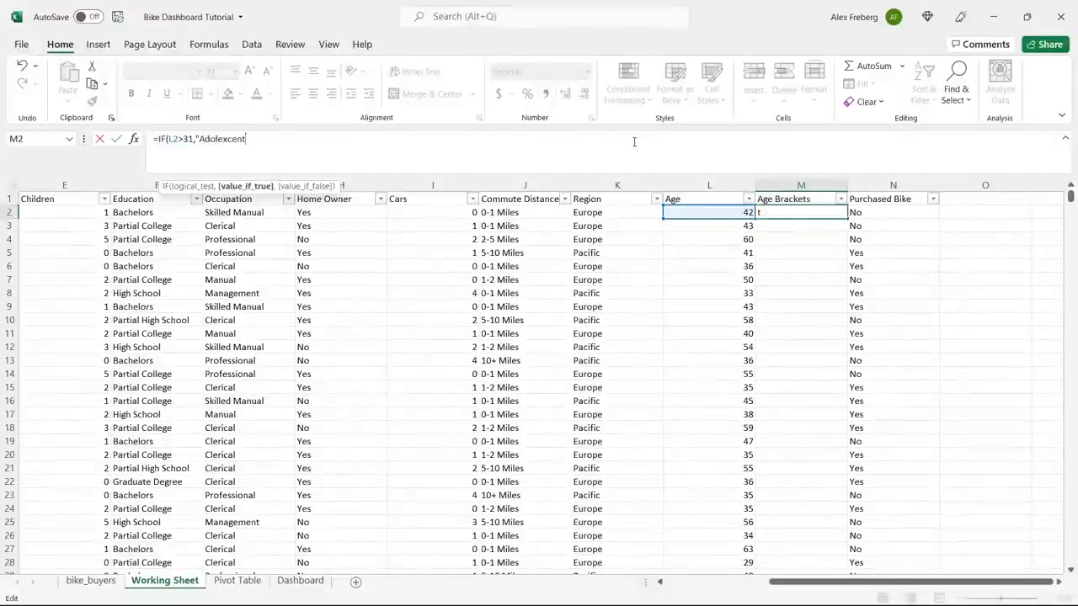
pyautogui.press('BackSpace')
pyautogui.press('BackSpace')
pyautogui.press('BackSpace')
pyautogui.press('BackSpace')
pyautogui.press('BackSpace')
pyautogui.write('scent"')
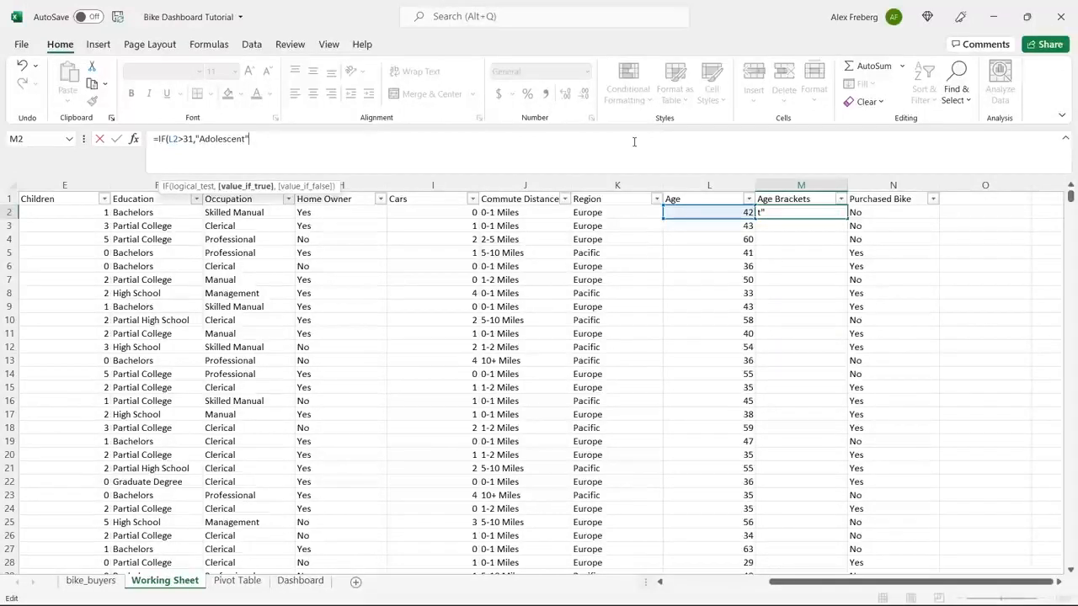
pyautogui.write(',')
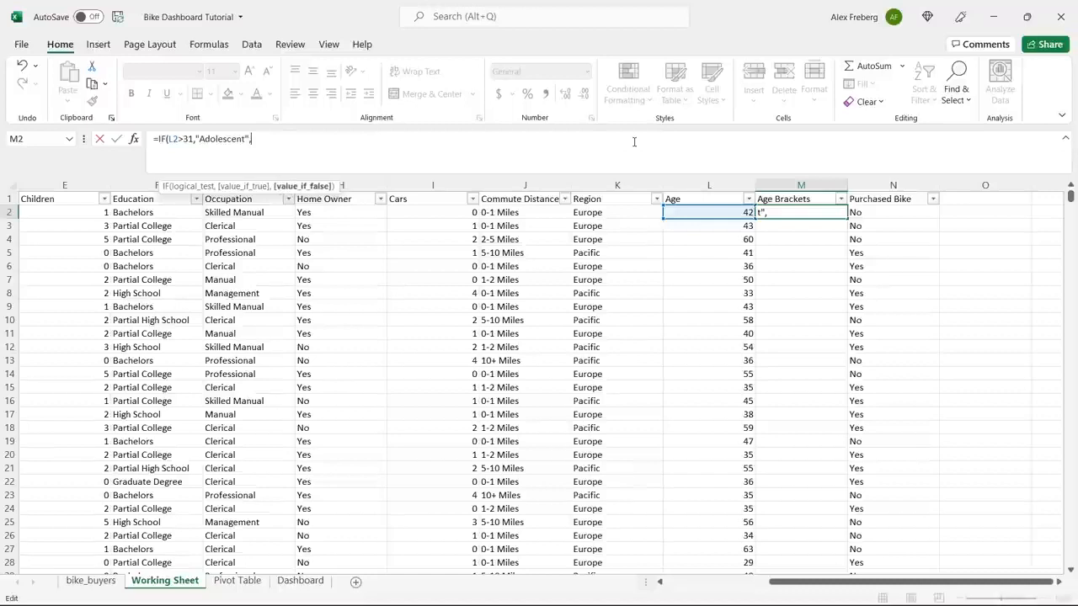
pyautogui.write('"Inv')
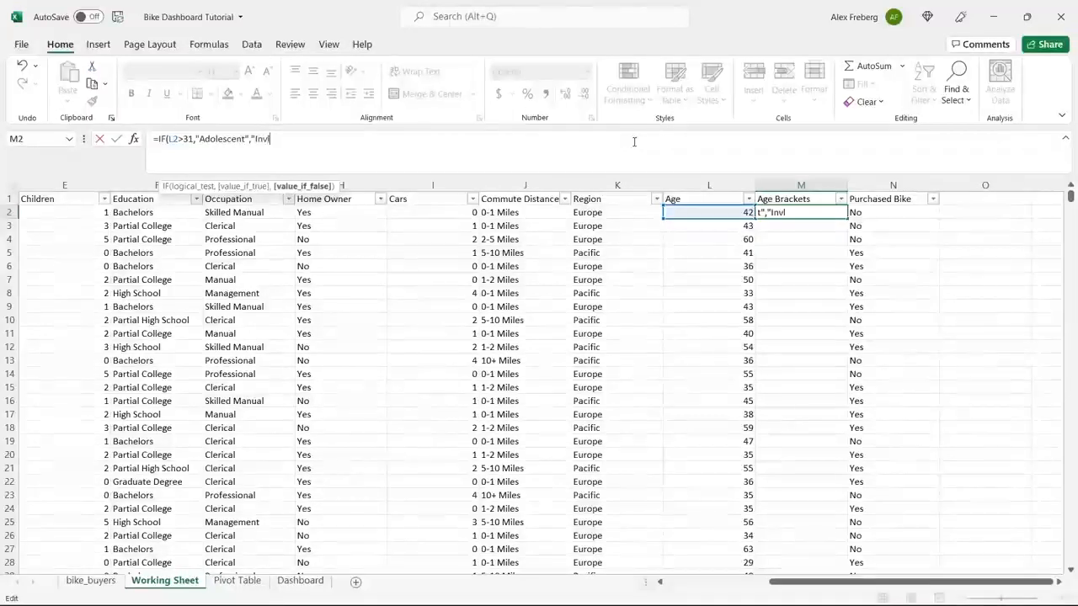
pyautogui.write('alid")')
pyautogui.press('Return')
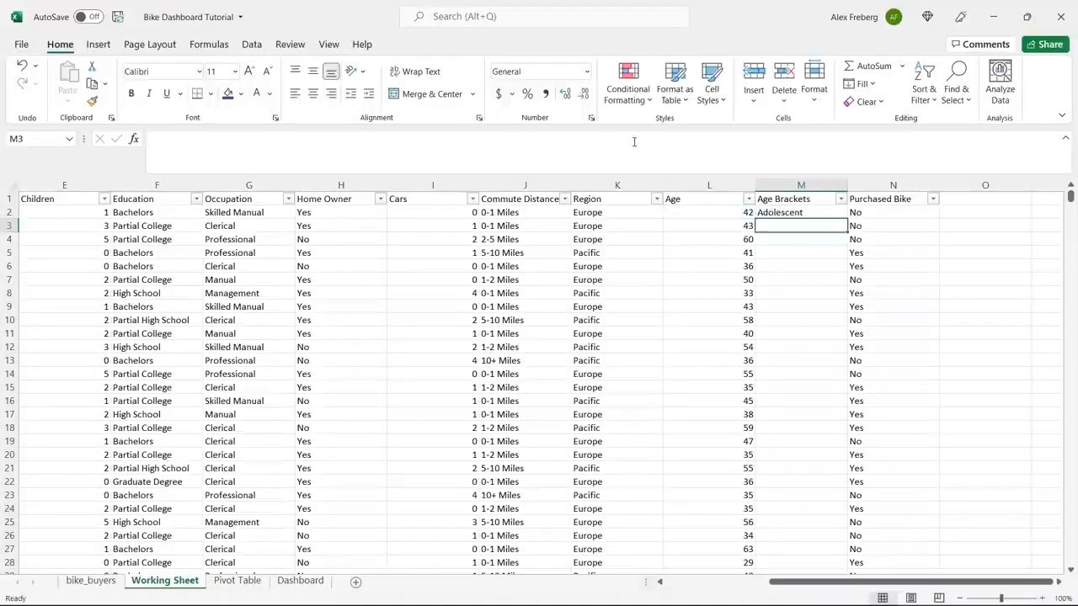
# Fill the M2 formula down the entire Age Brackets column.
pyautogui.click(838, 214)
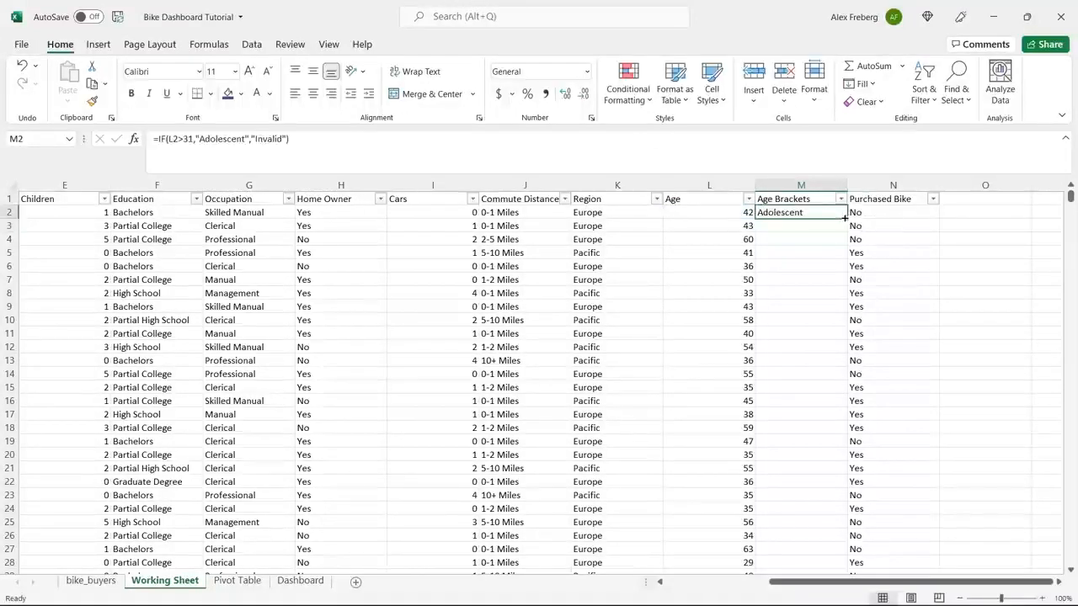
pyautogui.doubleClick(845, 218)
pyautogui.click(767, 247)
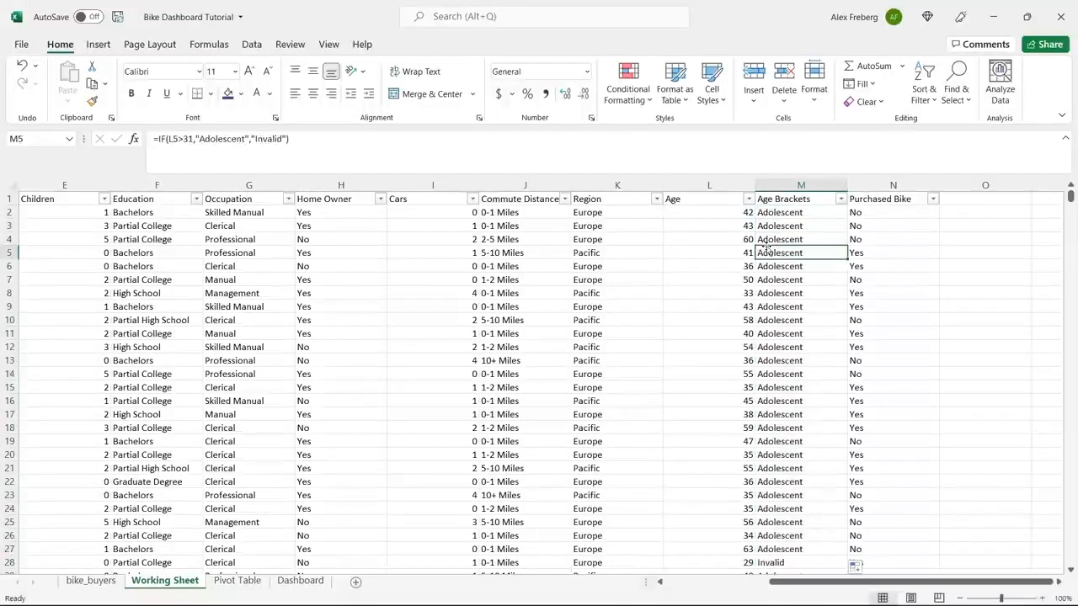
pyautogui.click(729, 212)
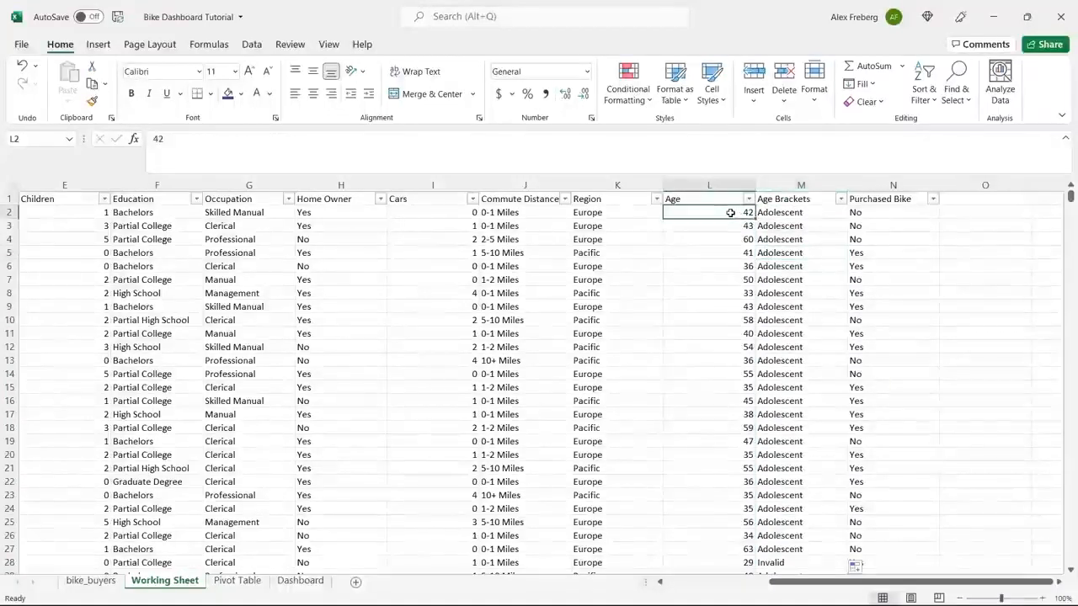
# Change the logical test in M2 to L2<31 and fill the corrected formula down the Age Brackets column.
pyautogui.click(788, 213)
pyautogui.click(182, 140)
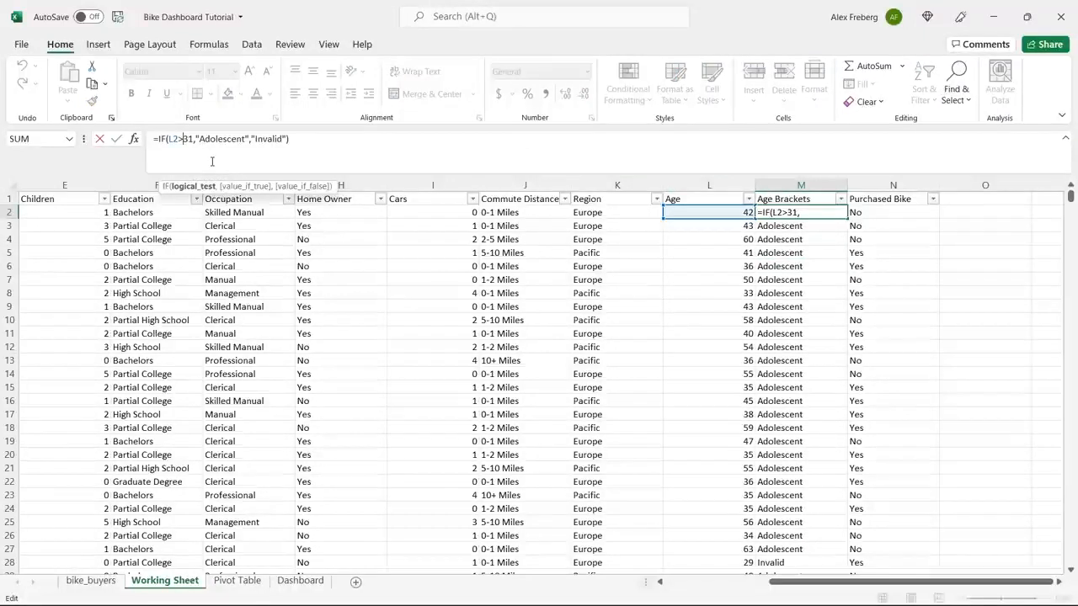
pyautogui.press('BackSpace')
pyautogui.write('<')
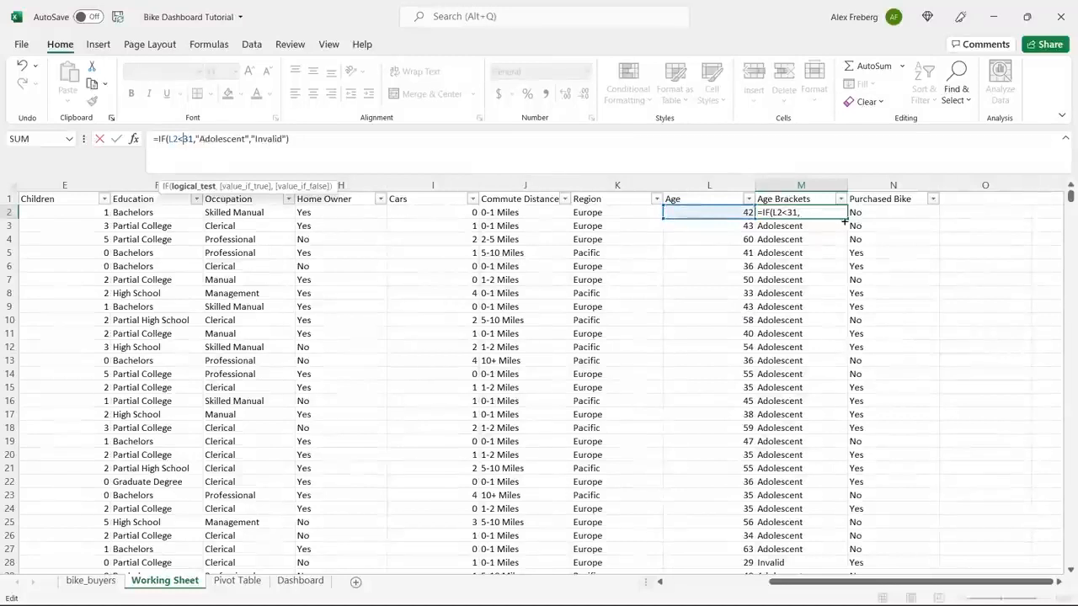
pyautogui.press('Return')
pyautogui.click(826, 212)
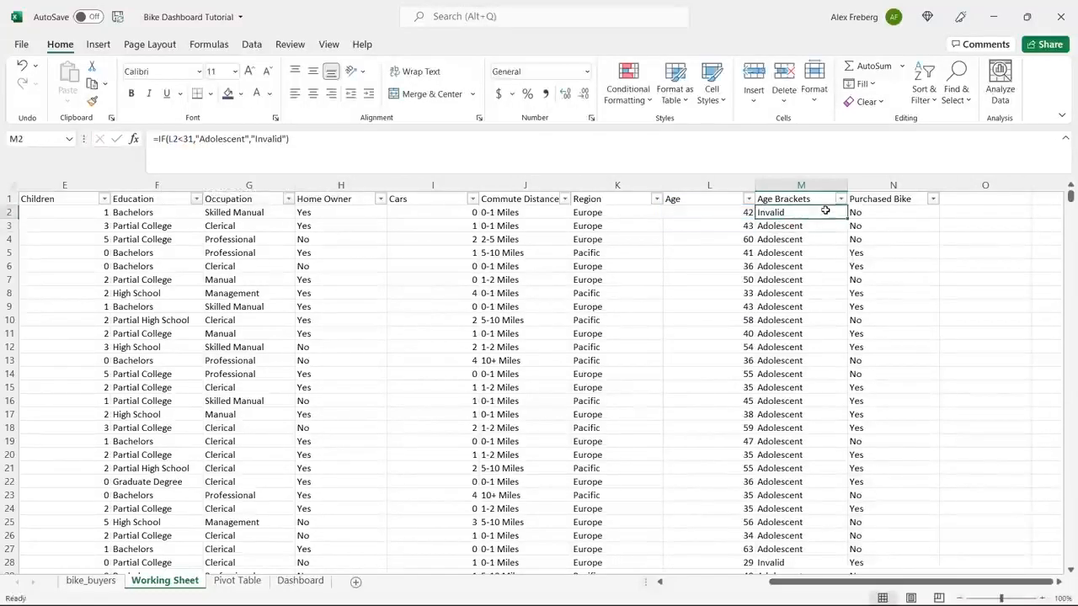
pyautogui.doubleClick(847, 218)
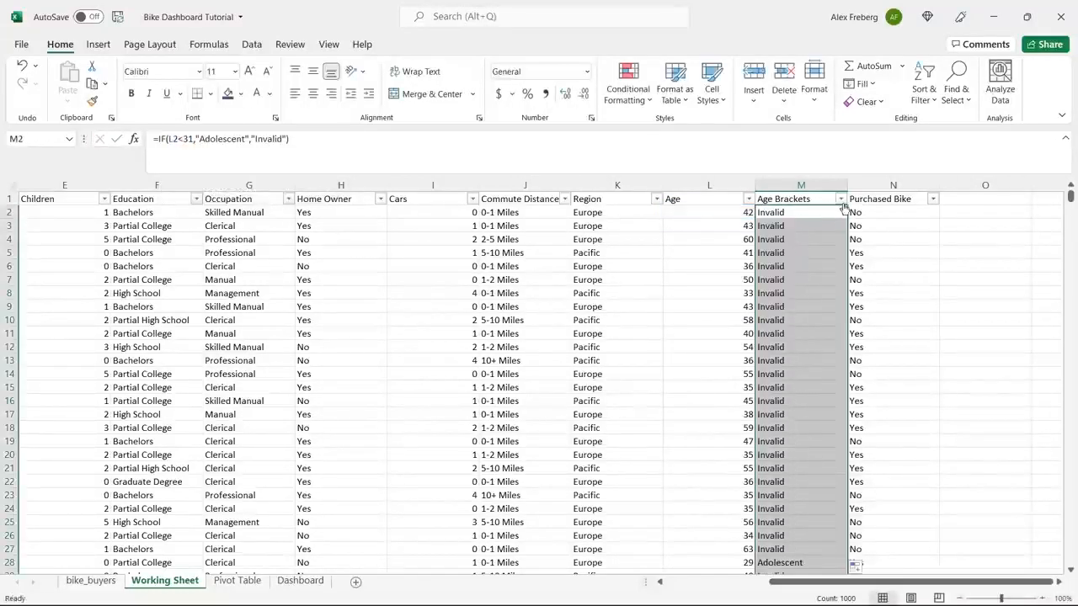
# Check the Age Brackets results against the neighbouring ages and review the distinct values in the Age Brackets filter list.
pyautogui.click(792, 360)
pyautogui.scroll(-4, 791, 360)
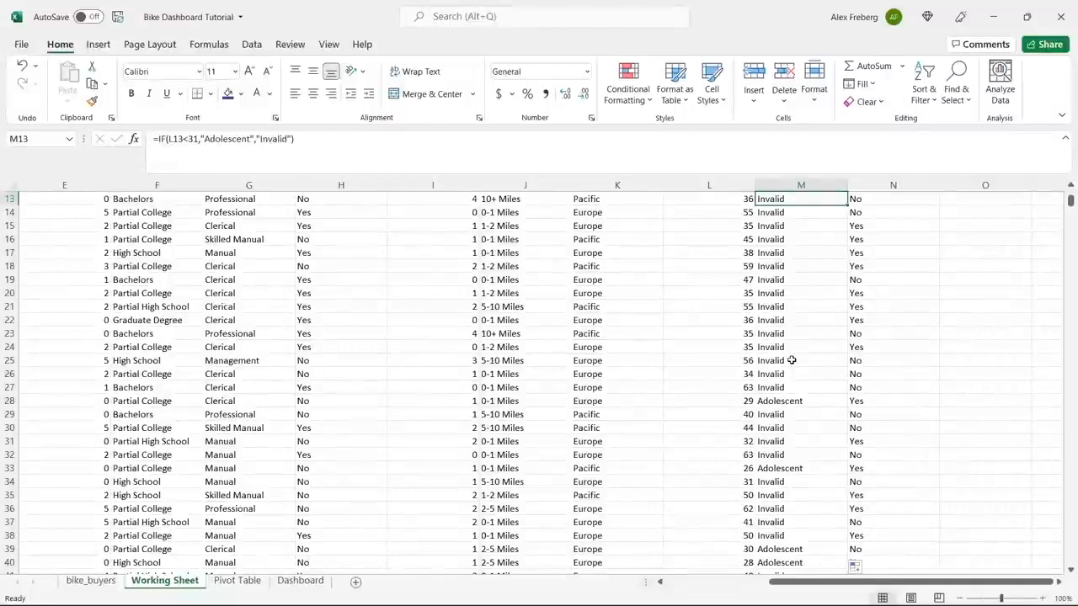
pyautogui.click(744, 483)
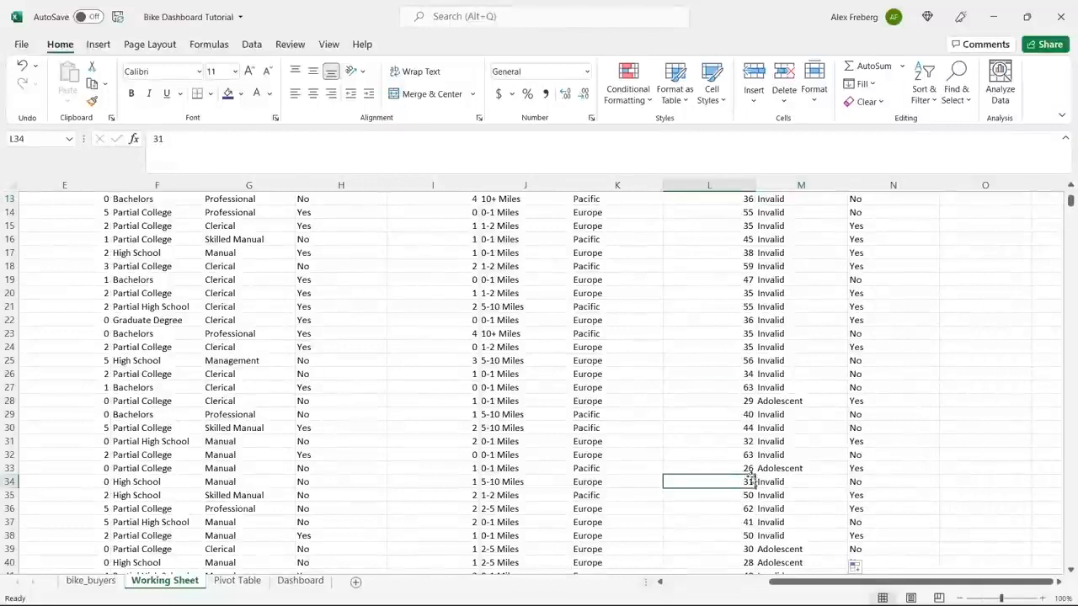
pyautogui.click(782, 483)
pyautogui.click(766, 469)
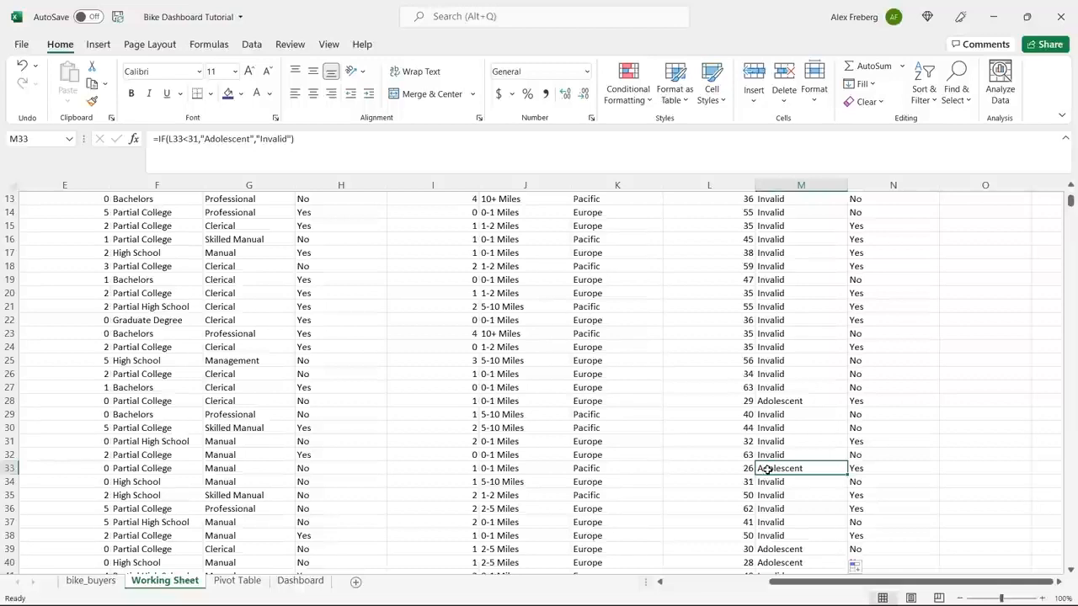
pyautogui.click(803, 404)
pyautogui.scroll(4, 833, 251)
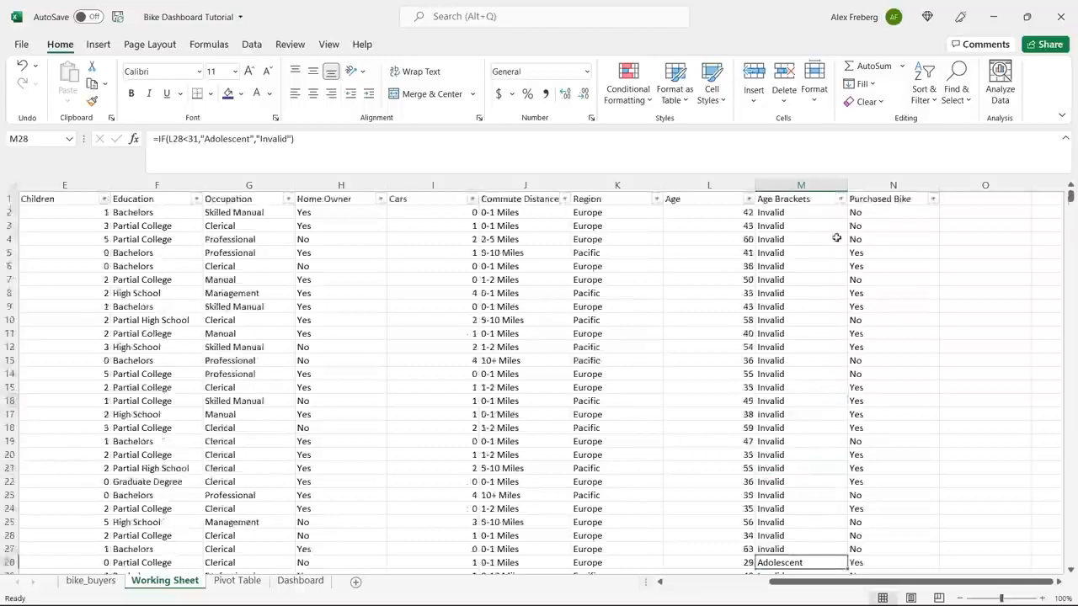
pyautogui.click(852, 198)
pyautogui.click(840, 199)
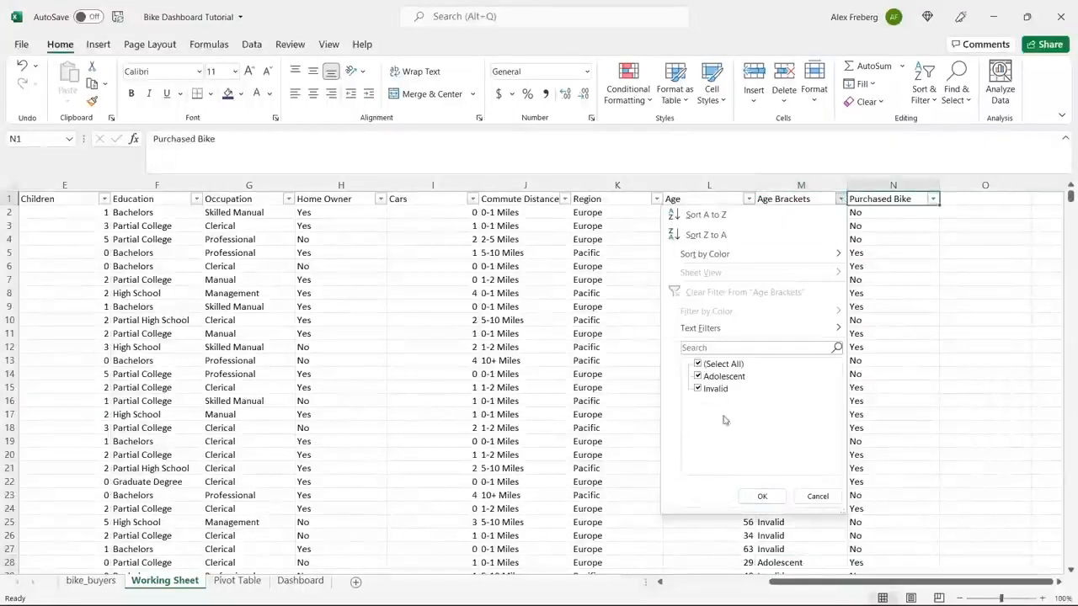
pyautogui.click(817, 495)
# Open the M2 formula for editing and inspect its value-if-false argument "Invalid".
pyautogui.click(783, 214)
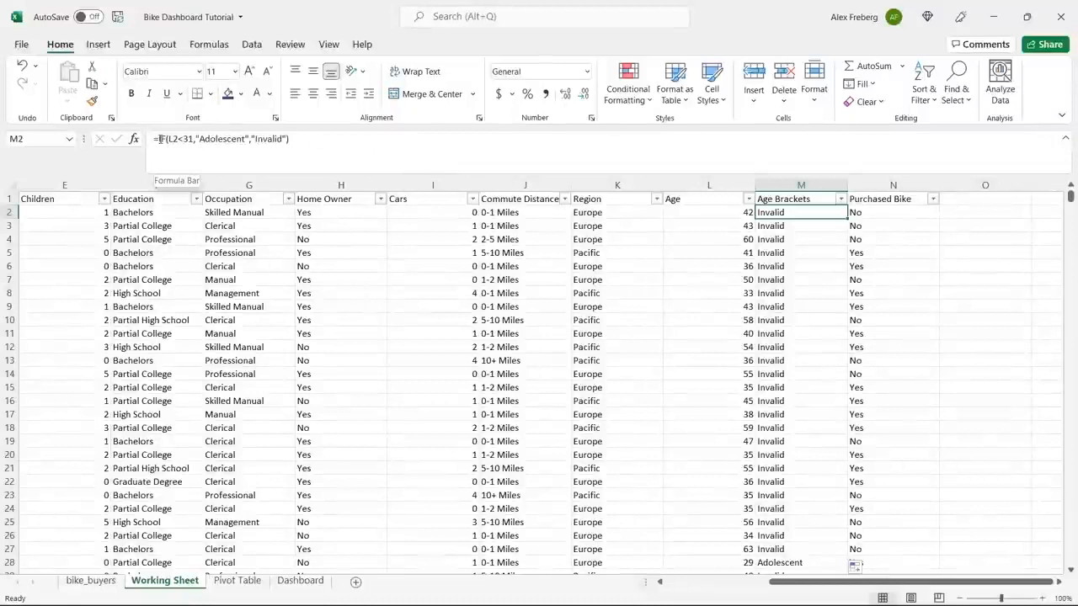
pyautogui.doubleClick(268, 140)
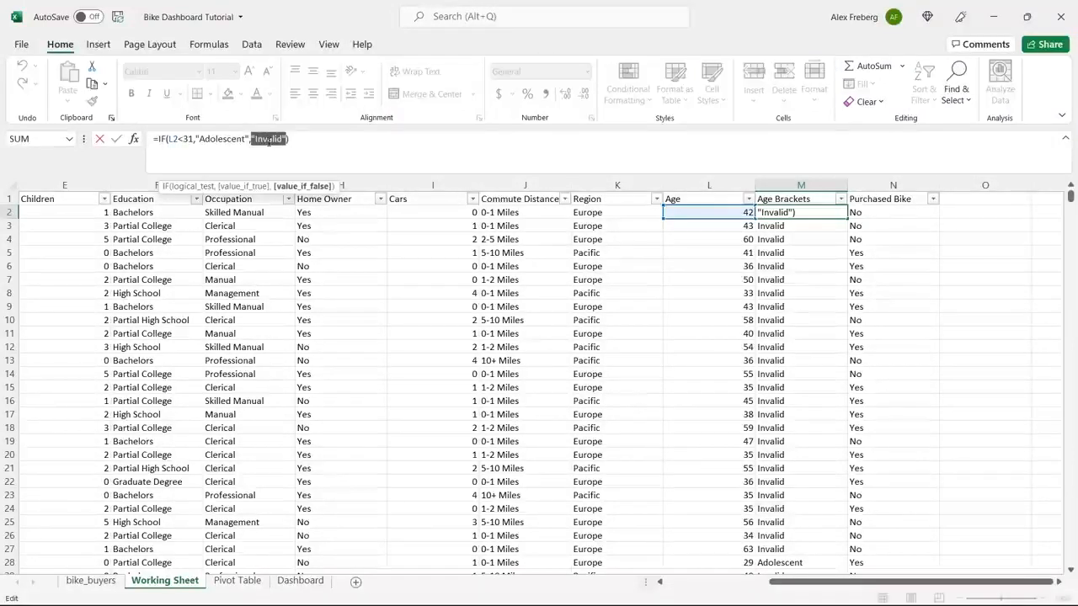
pyautogui.click(298, 149)
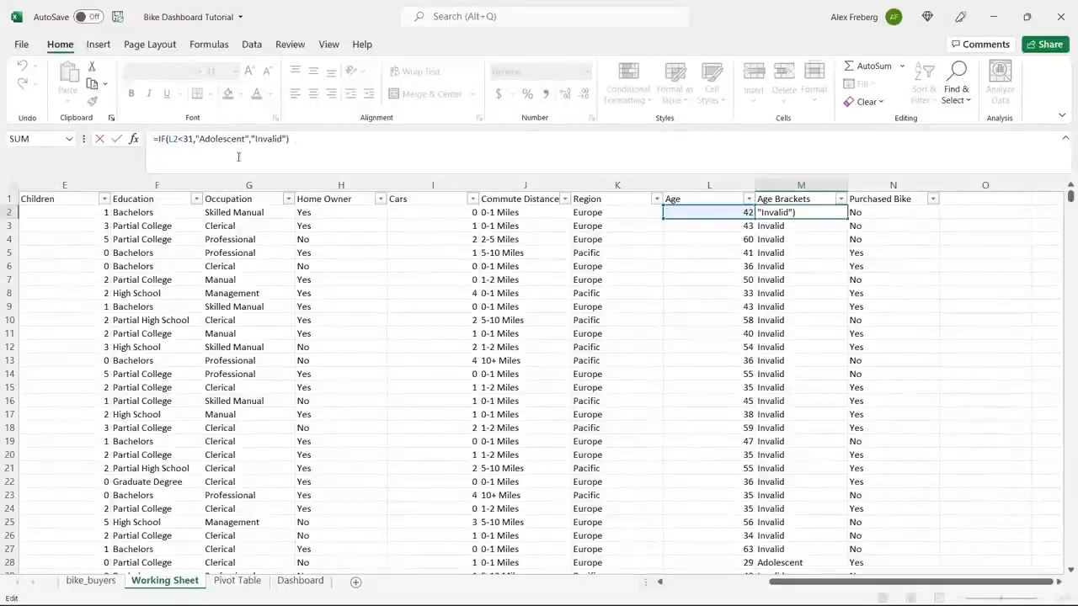
pyautogui.doubleClick(268, 140)
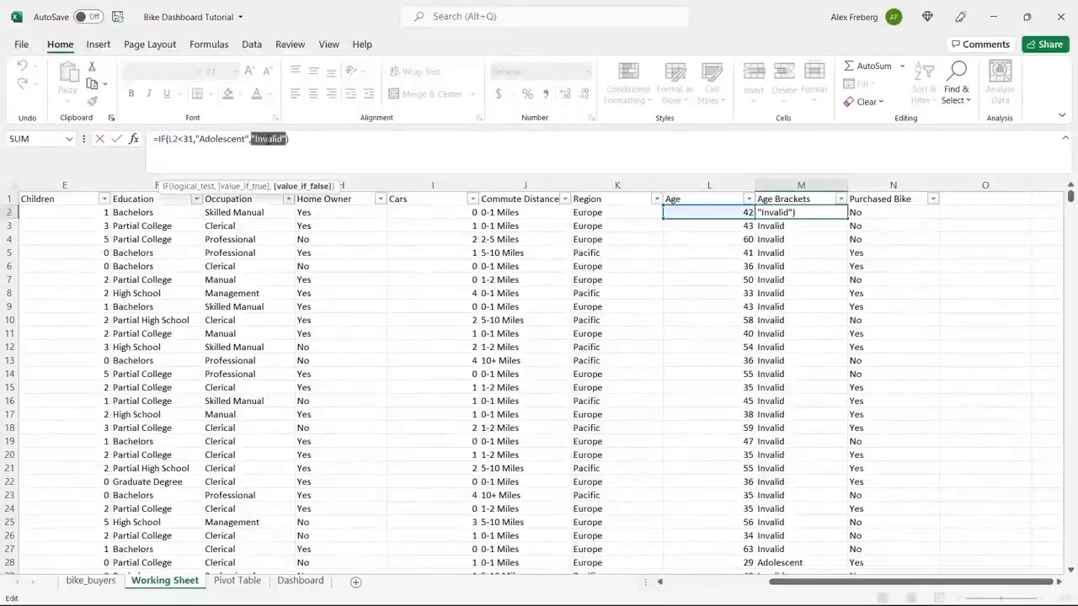
pyautogui.click(290, 141)
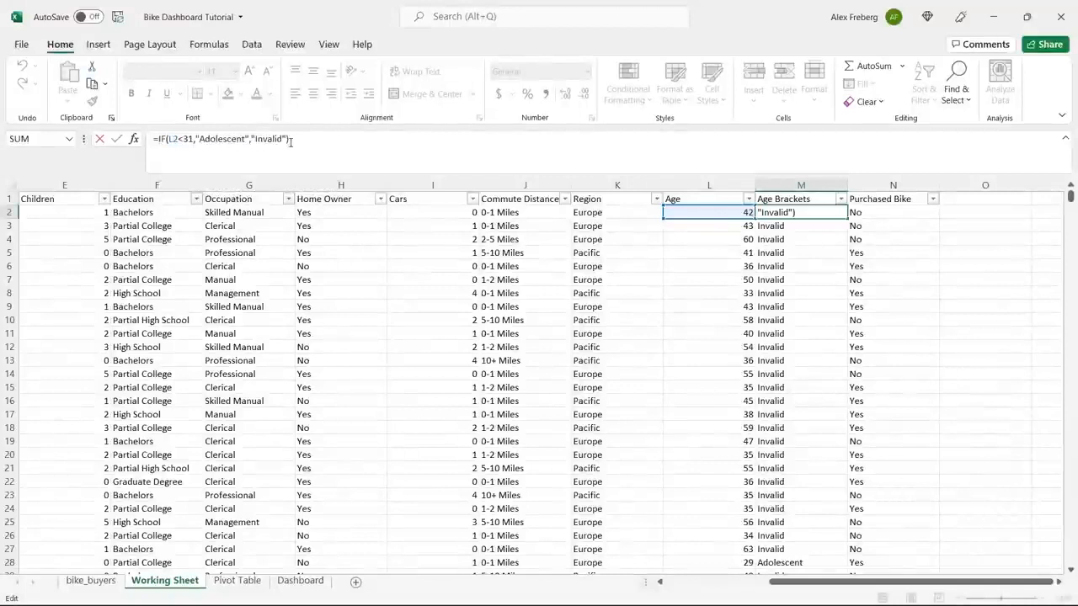
pyautogui.click(155, 138)
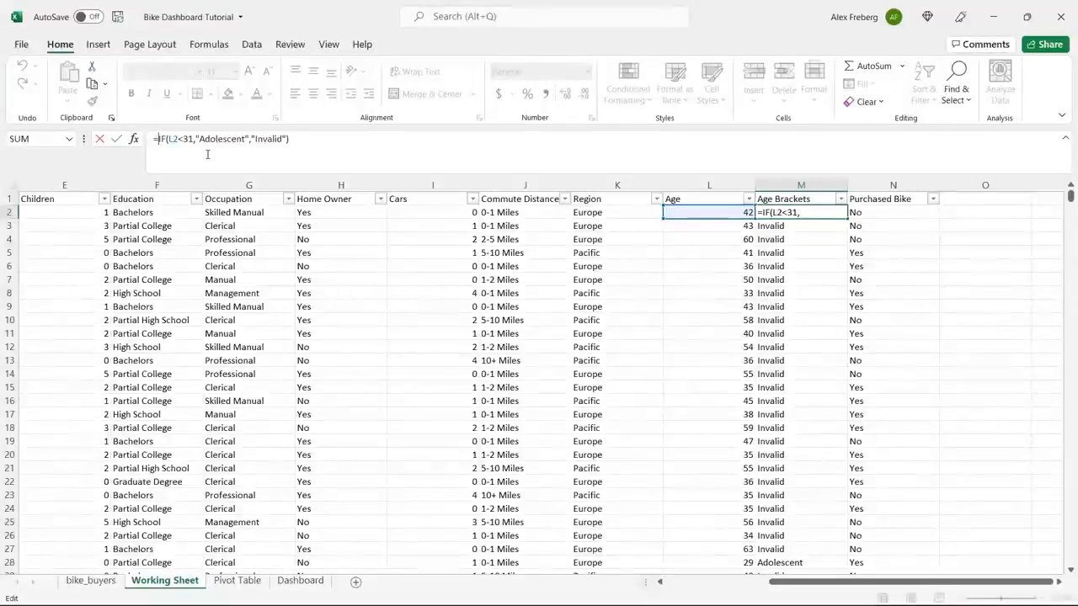
pyautogui.write('IF(')
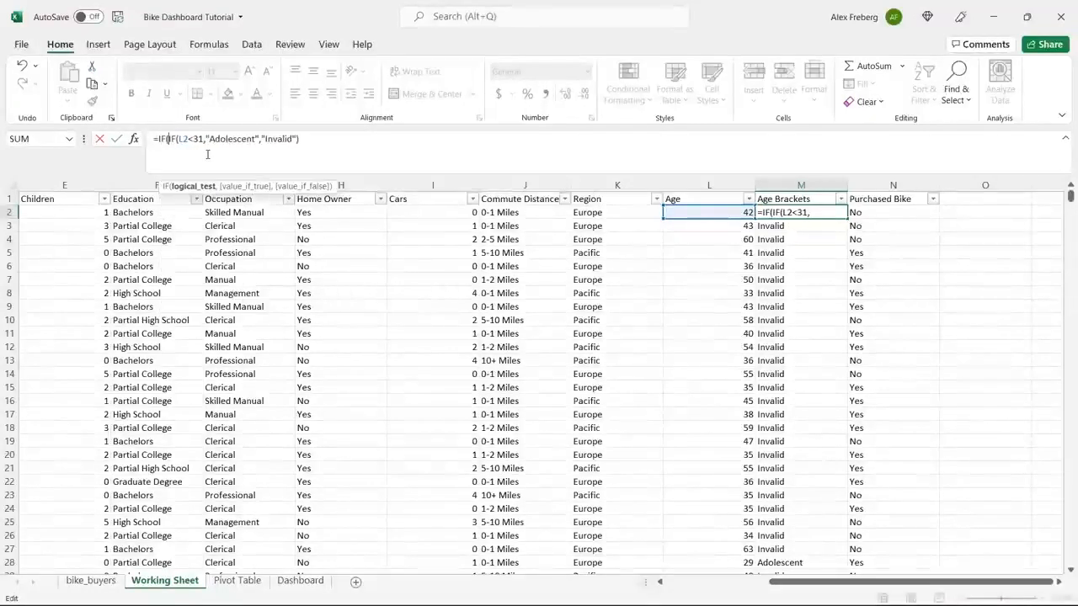
pyautogui.write('(')
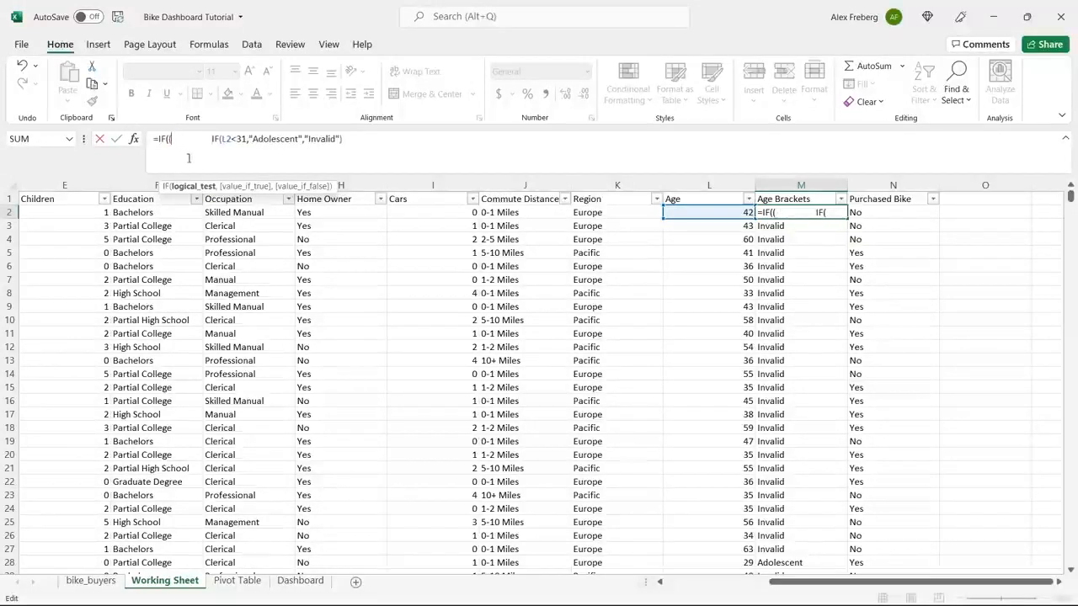
pyautogui.press('BackSpace')
pyautogui.press('BackSpace')
pyautogui.press('BackSpace')
pyautogui.press('BackSpace')
pyautogui.press('BackSpace')
pyautogui.press('BackSpace')
pyautogui.press('BackSpace')
pyautogui.press('BackSpace')
pyautogui.press('BackSpace')
pyautogui.press('BackSpace')
pyautogui.press('BackSpace')
pyautogui.press('BackSpace')
pyautogui.press('BackSpace')
pyautogui.press('BackSpace')
pyautogui.press('BackSpace')
pyautogui.press('BackSpace')
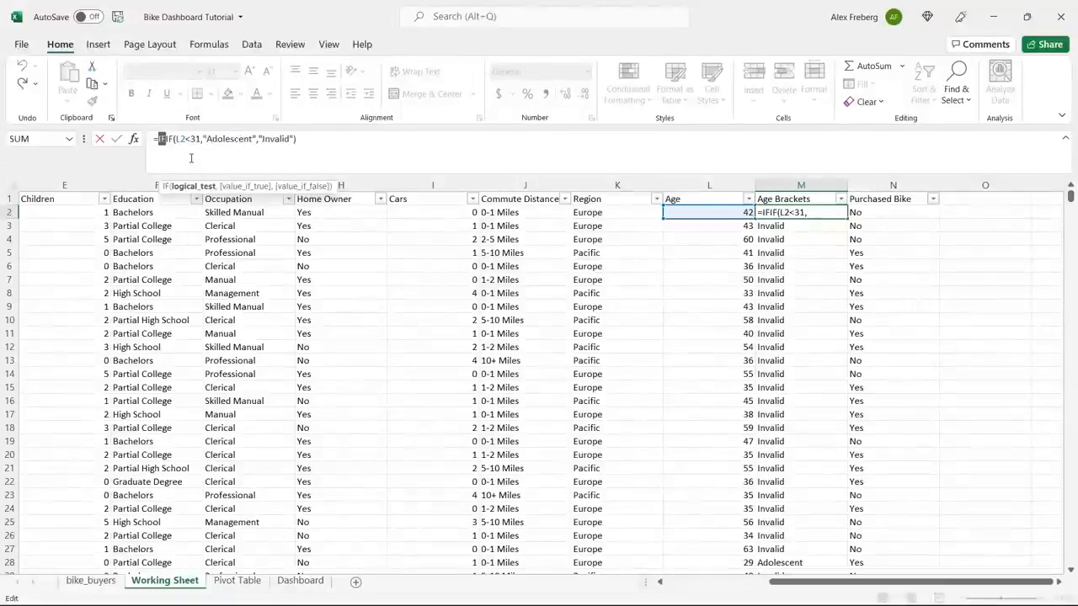
pyautogui.click(167, 143)
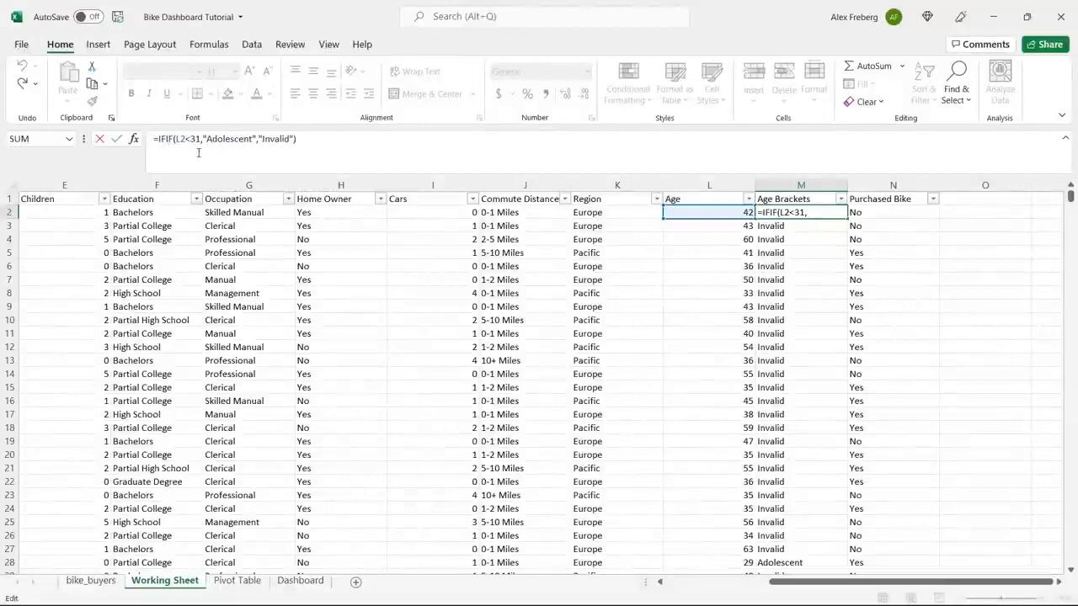
pyautogui.hotkey('ctrl', 'y')
pyautogui.hotkey('ctrl', 'z')
pyautogui.click(162, 140)
pyautogui.press('BackSpace')
pyautogui.press('BackSpace')
# Insert an outer IF with the logical test L2>=31 in front of the existing IF function in M2.
pyautogui.write('IF')
pyautogui.press('Right')
pyautogui.write('(')
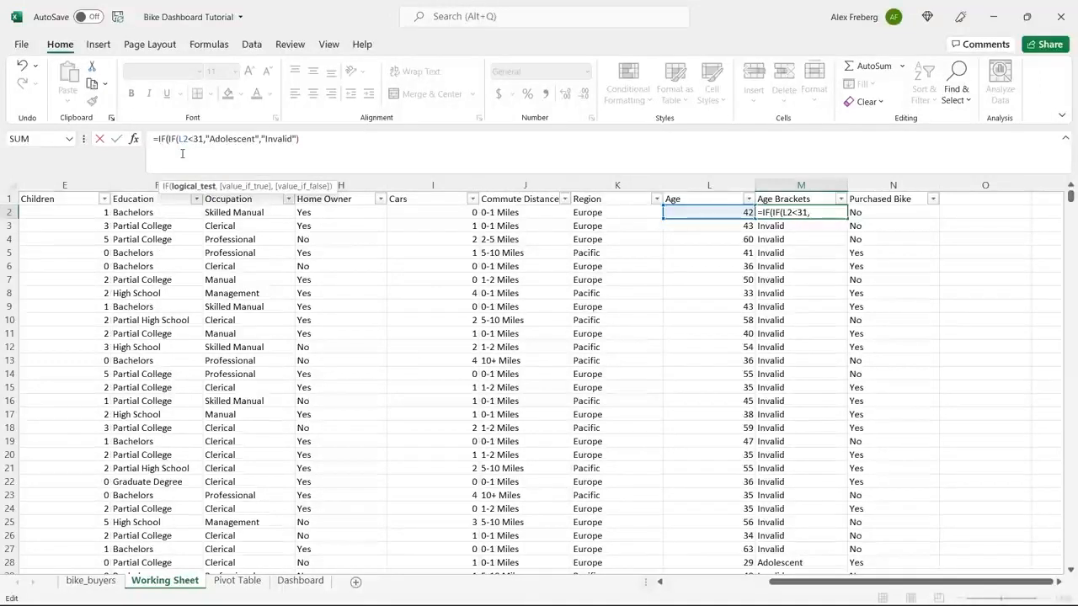
pyautogui.click(695, 213)
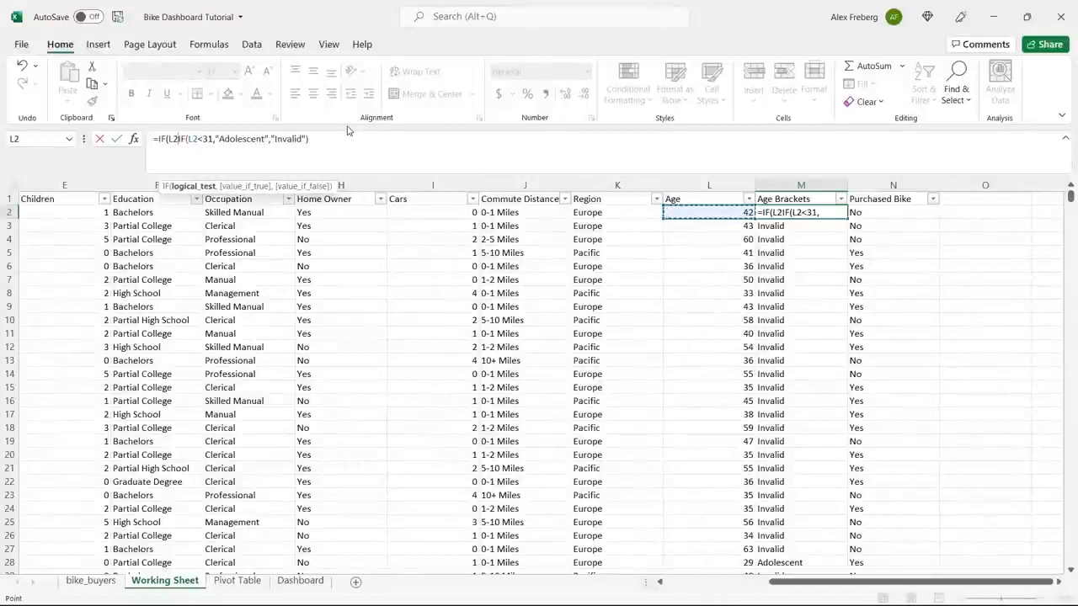
pyautogui.write('>=')
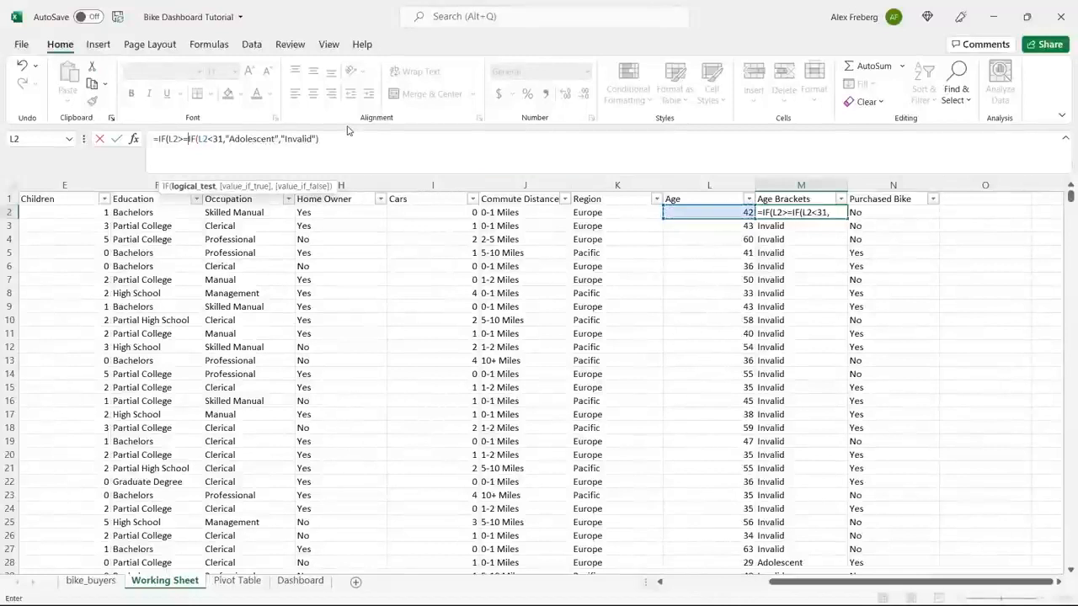
pyautogui.write('31,')
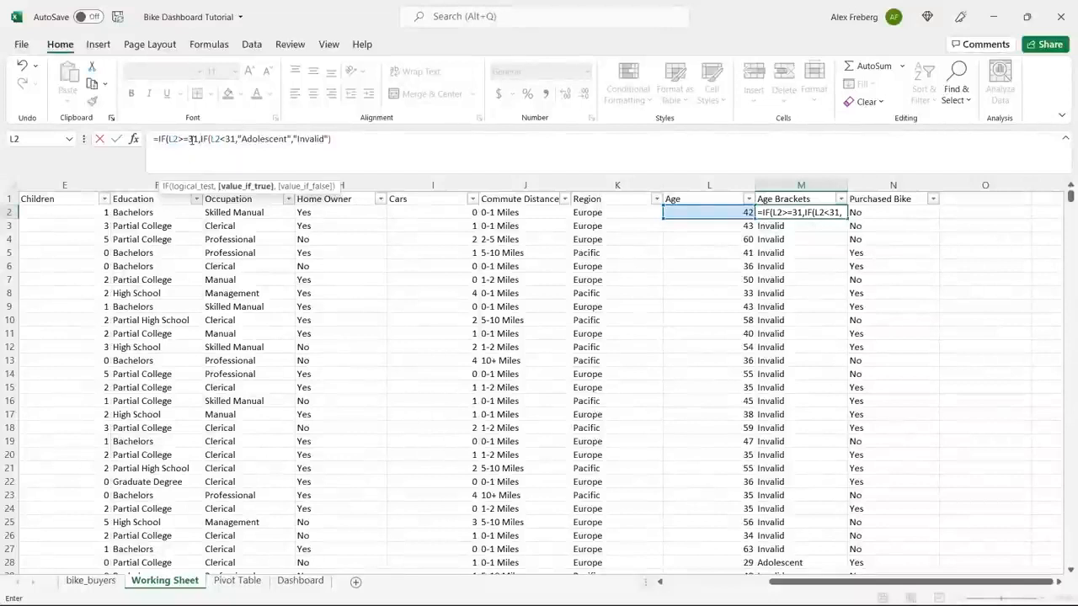
# Complete the outer IF in M2 so it returns "Middle Age" when true and the existing Adolescent test when false.
pyautogui.write('"Mi')
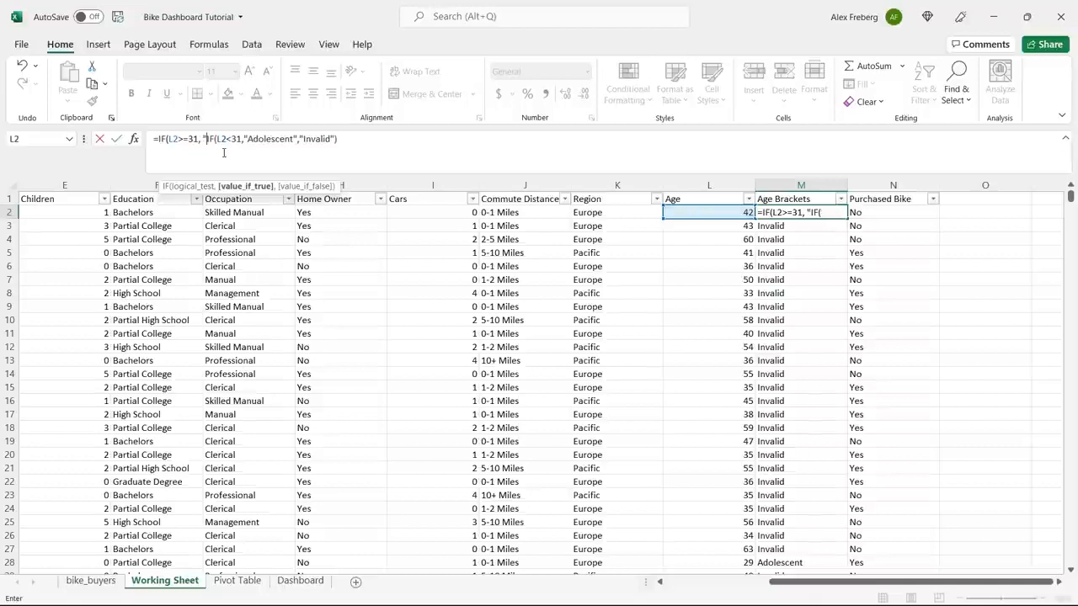
pyautogui.write('ddle Age')
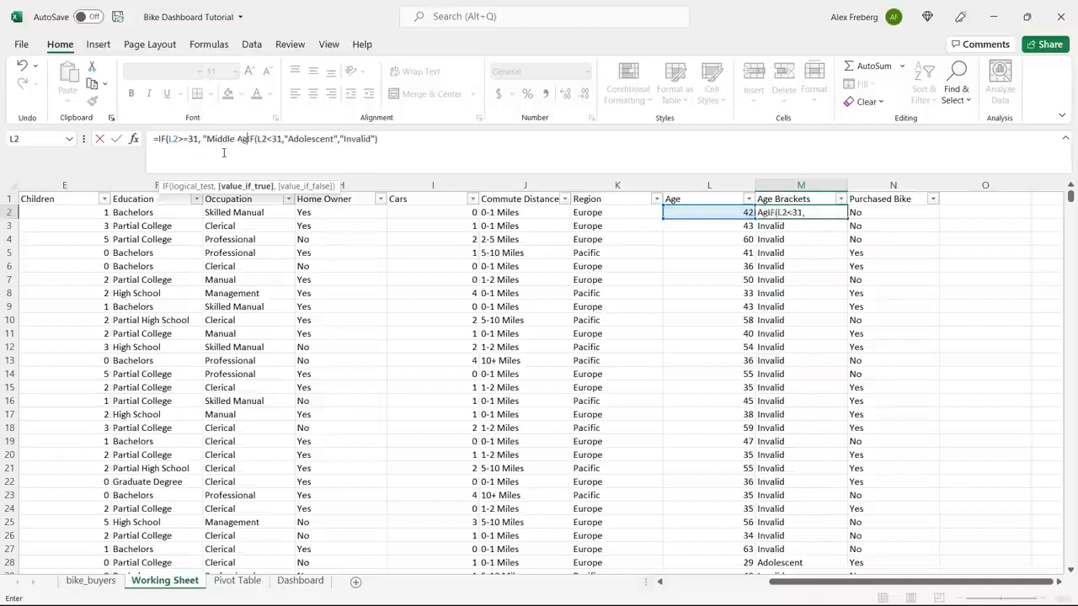
pyautogui.write('"')
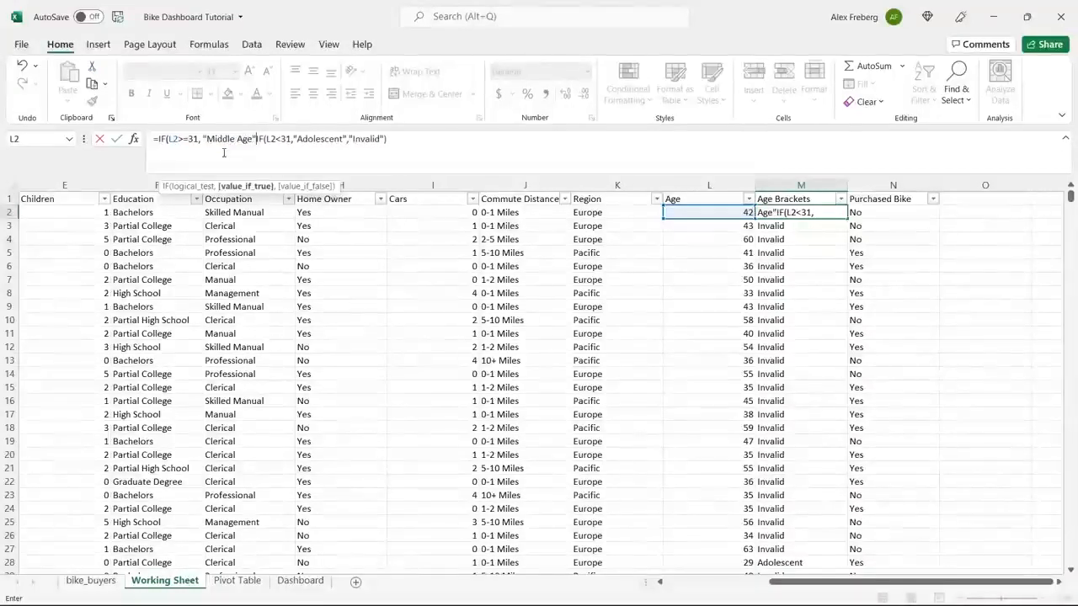
pyautogui.write(',')
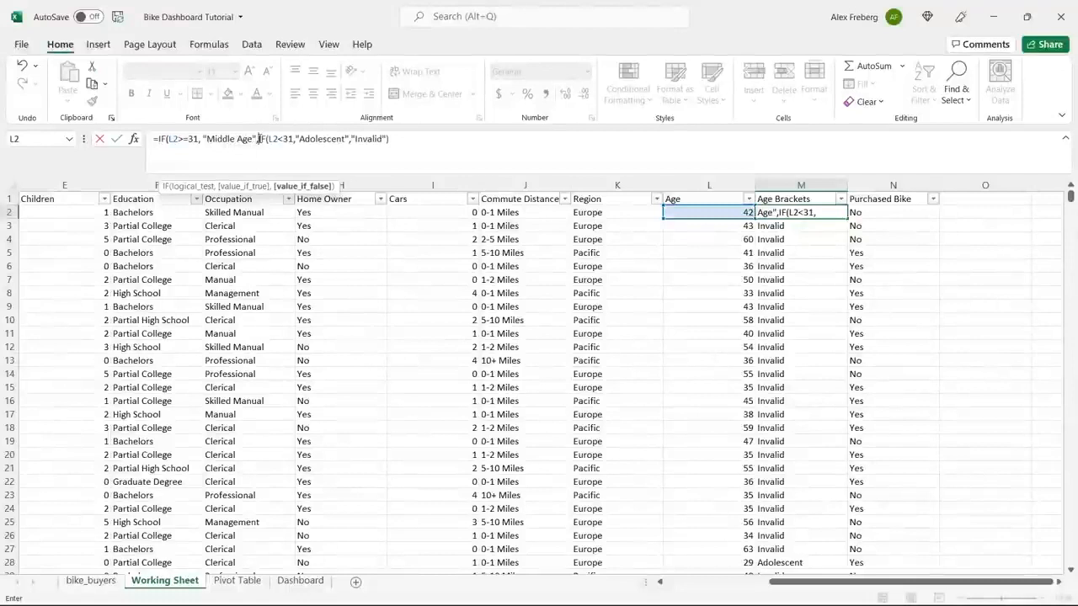
pyautogui.click(393, 140)
pyautogui.write(')')
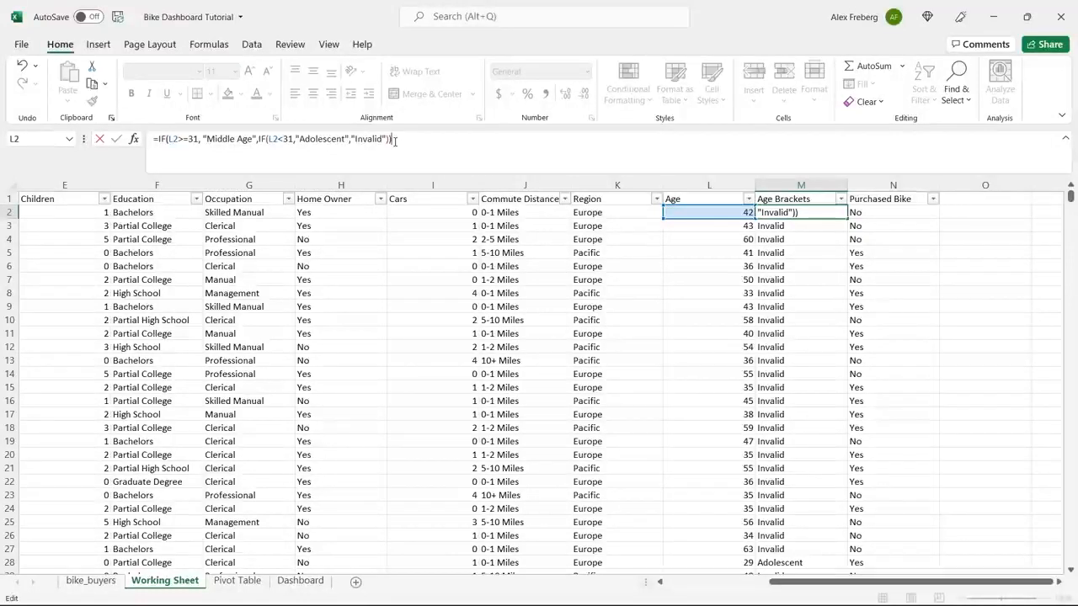
pyautogui.press('Return')
# Fill the nested M2 formula down the entire Age Brackets column.
pyautogui.click(842, 214)
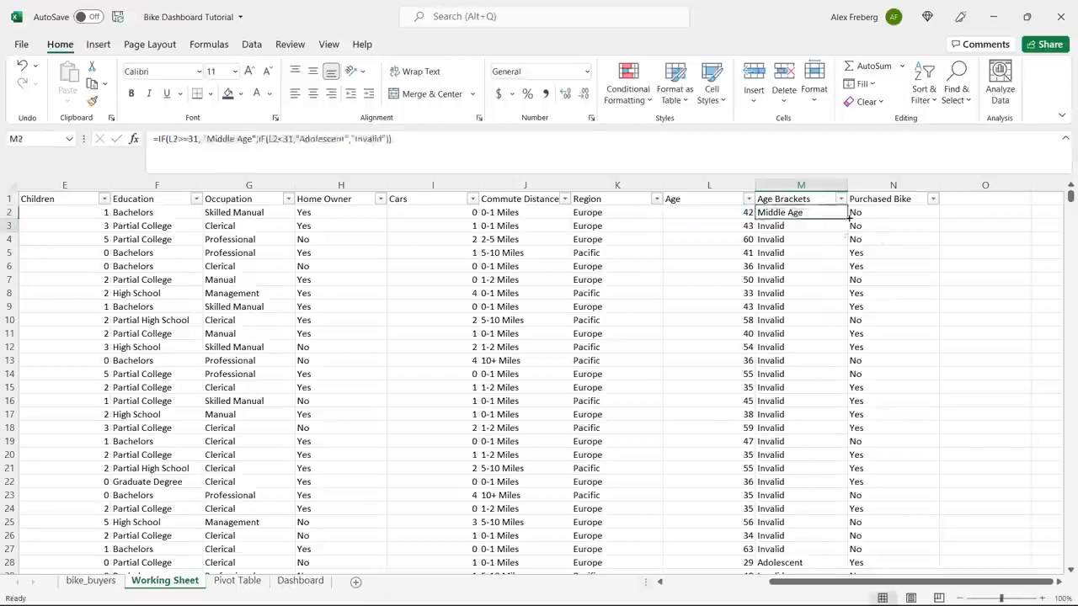
pyautogui.doubleClick(848, 218)
pyautogui.click(805, 241)
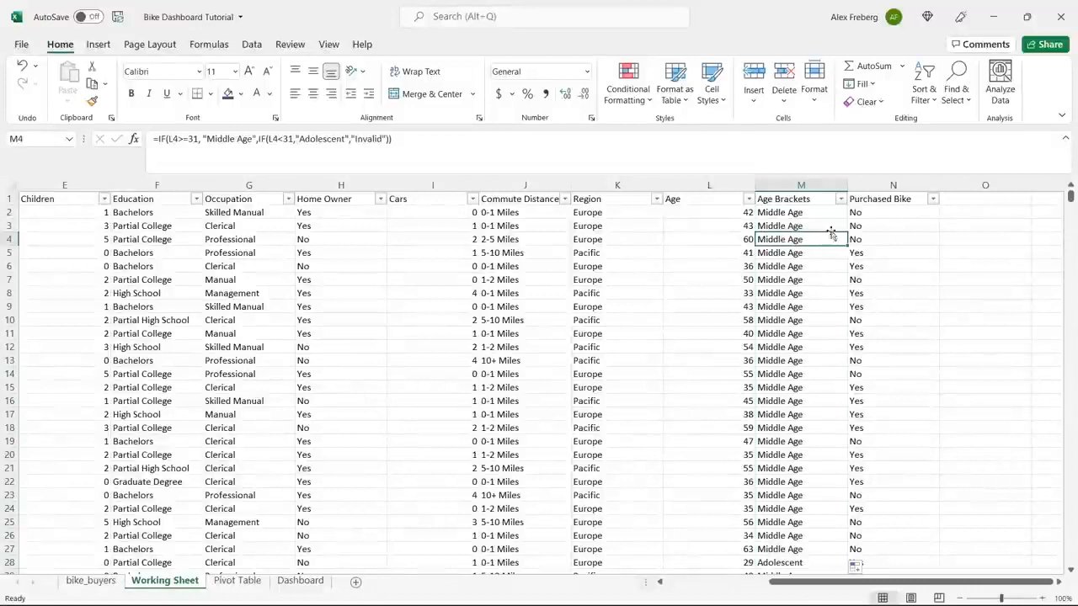
# Review which bracket names occur in the Age Brackets filter list without applying a filter.
pyautogui.click(840, 199)
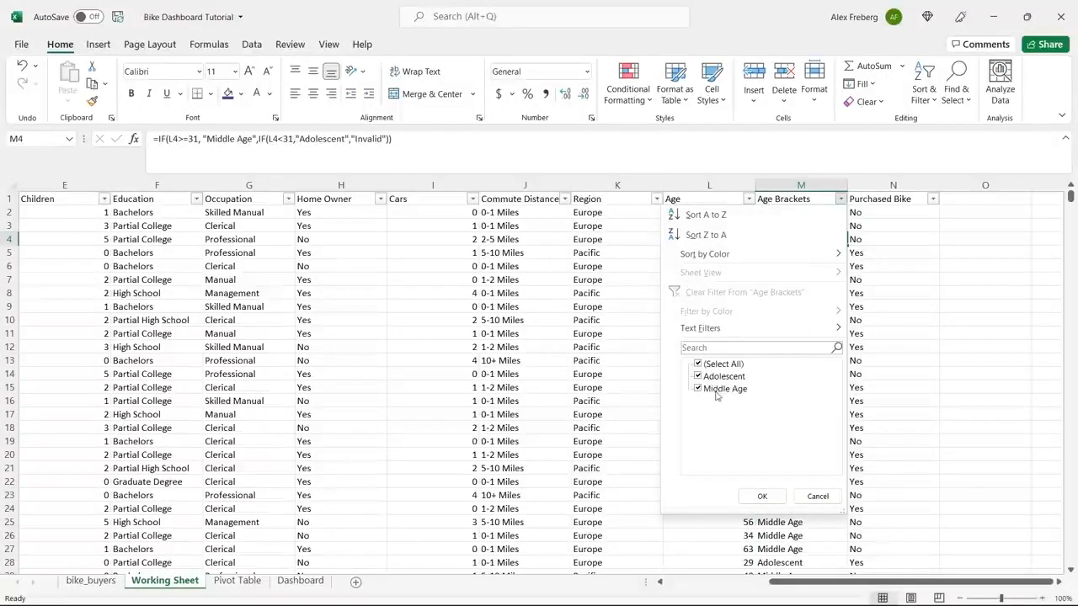
pyautogui.click(804, 490)
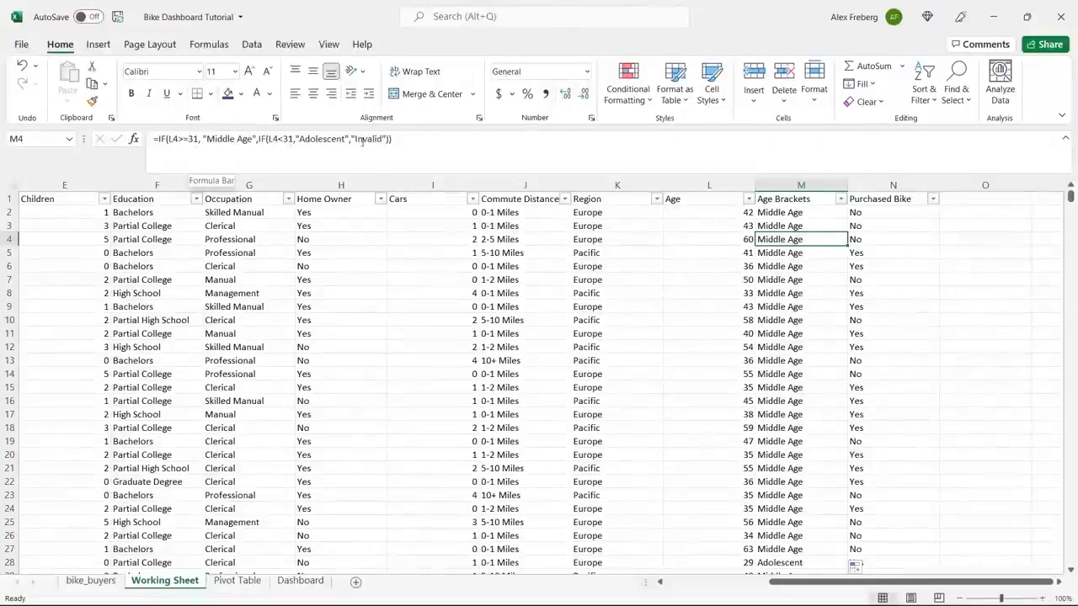
pyautogui.click(841, 199)
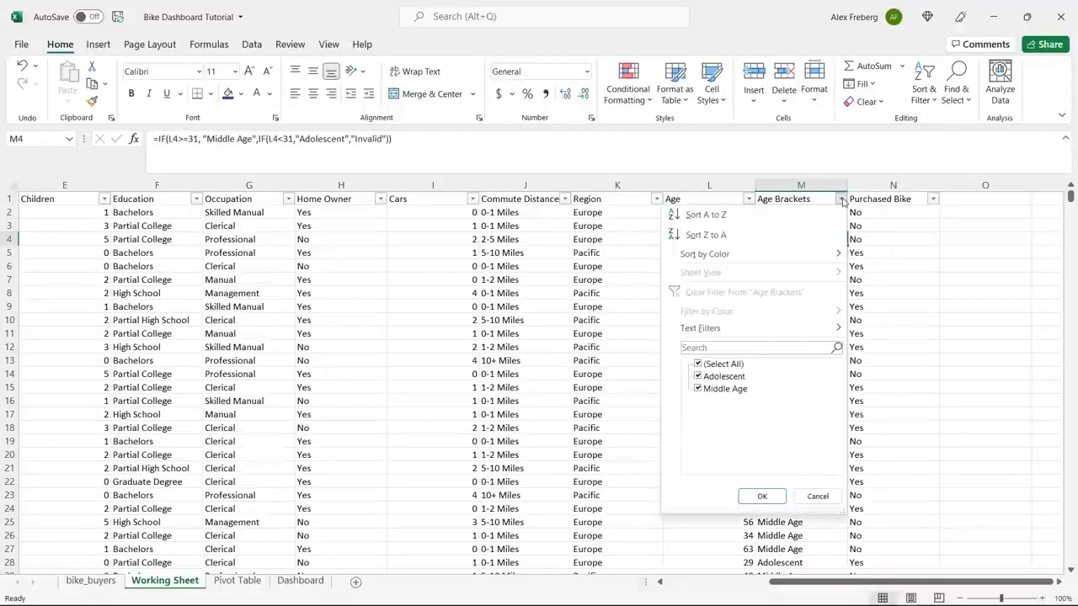
pyautogui.click(817, 497)
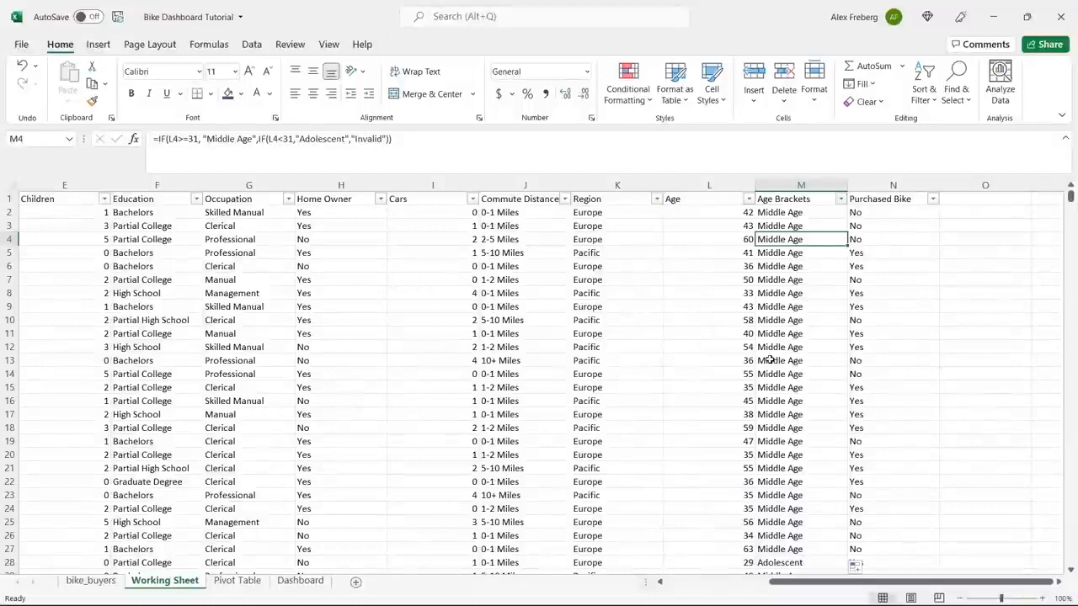
pyautogui.moveTo(392, 139); pyautogui.dragTo(158, 143)
pyautogui.doubleClick(366, 138)
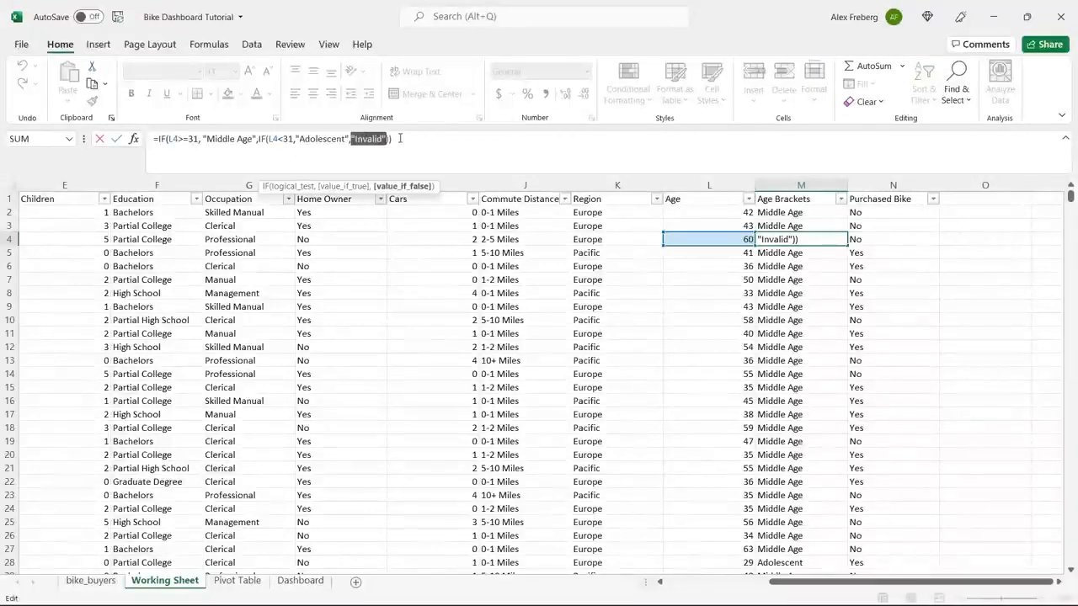
pyautogui.click(400, 139)
pyautogui.click(159, 139)
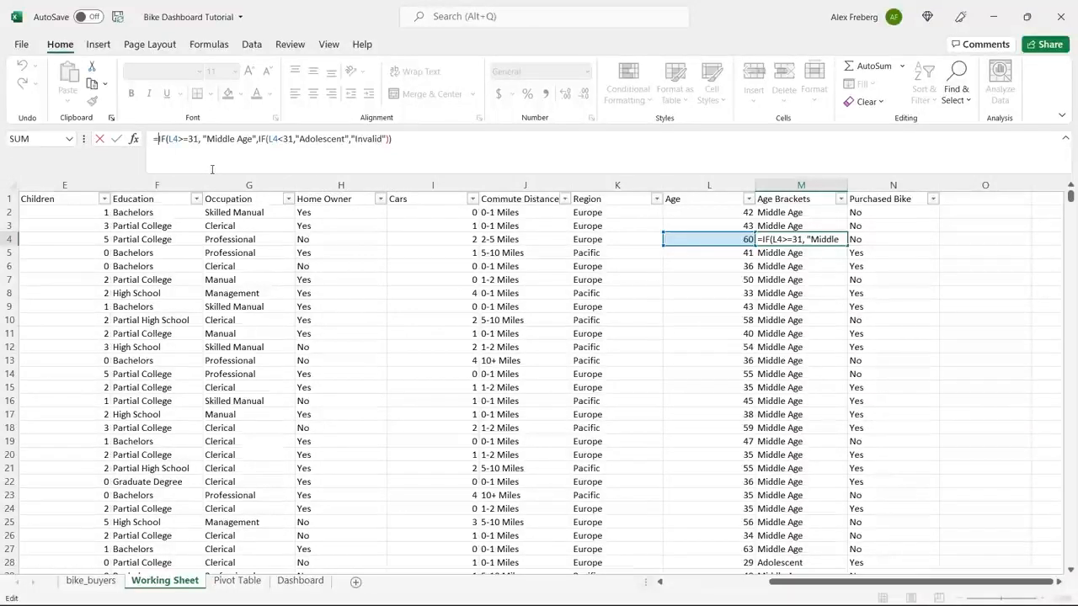
pyautogui.write('IF(')
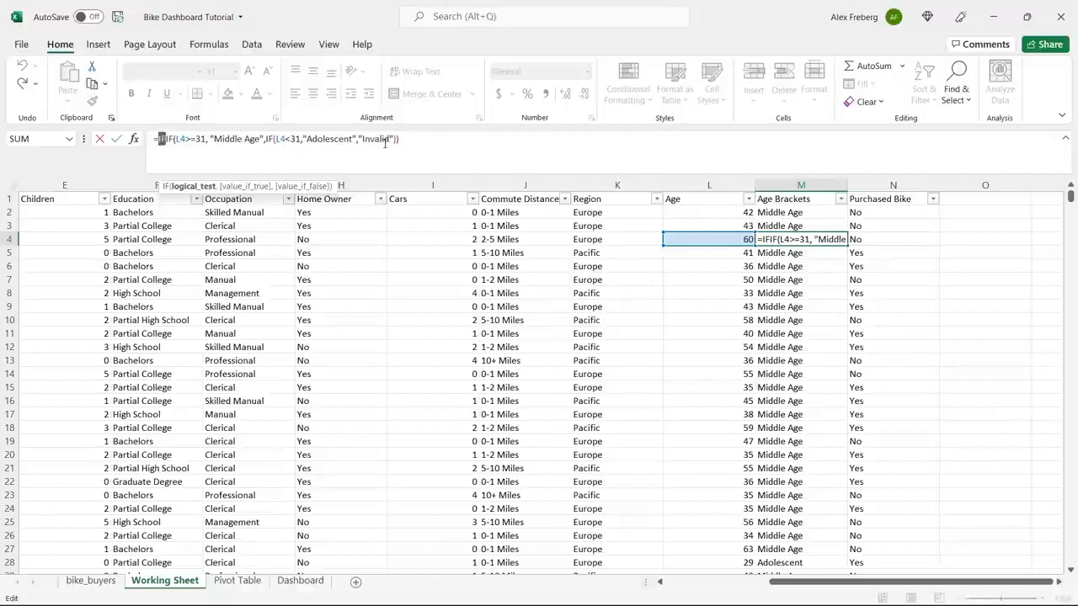
pyautogui.press('BackSpace')
pyautogui.press('BackSpace')
pyautogui.press('BackSpace')
pyautogui.press('BackSpace')
pyautogui.write('=')
pyautogui.press('Return')
# Insert an outer IF with the logical test L2>55 in front of the existing nested IF in M2.
pyautogui.click(775, 212)
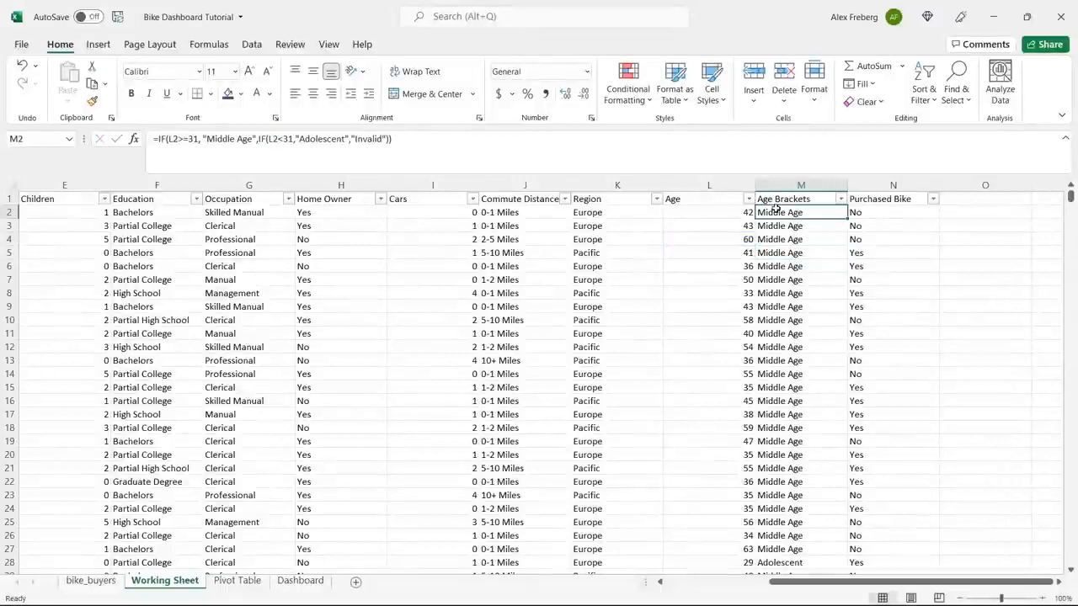
pyautogui.click(158, 140)
pyautogui.write('IF(')
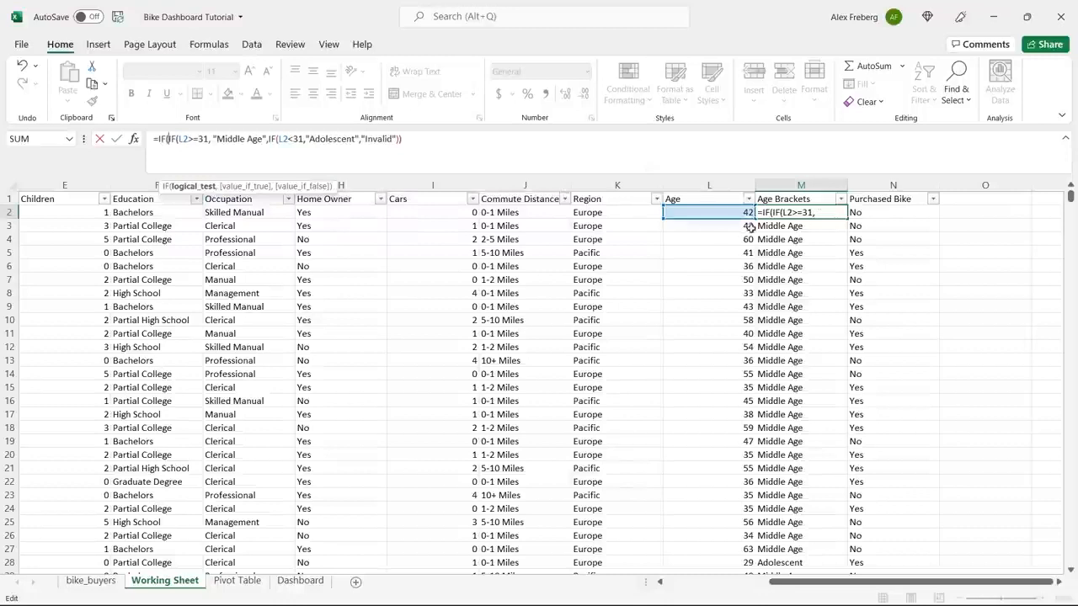
pyautogui.click(711, 212)
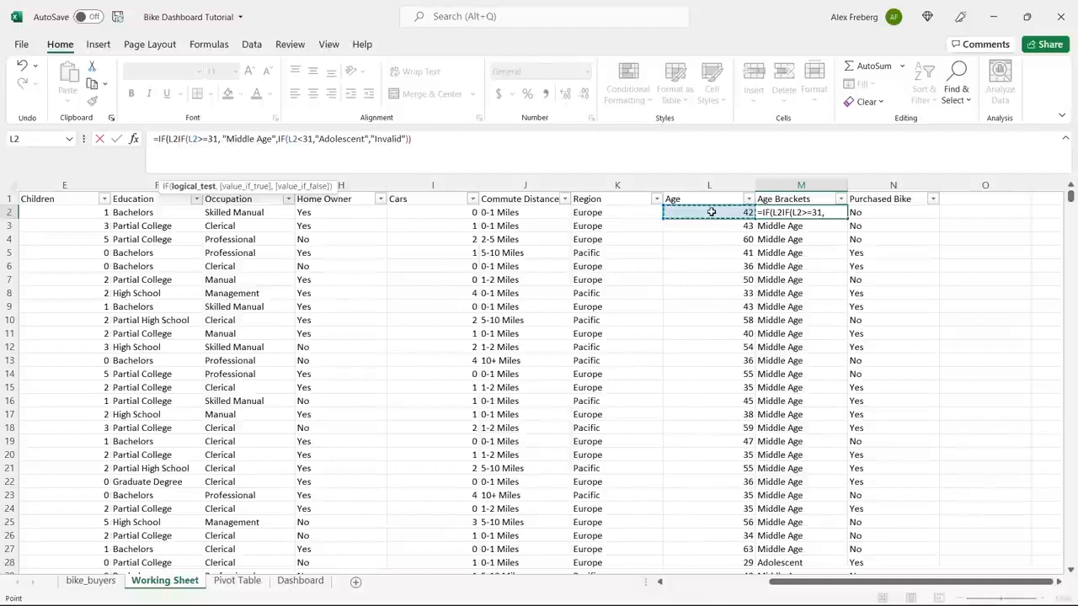
pyautogui.write('>55')
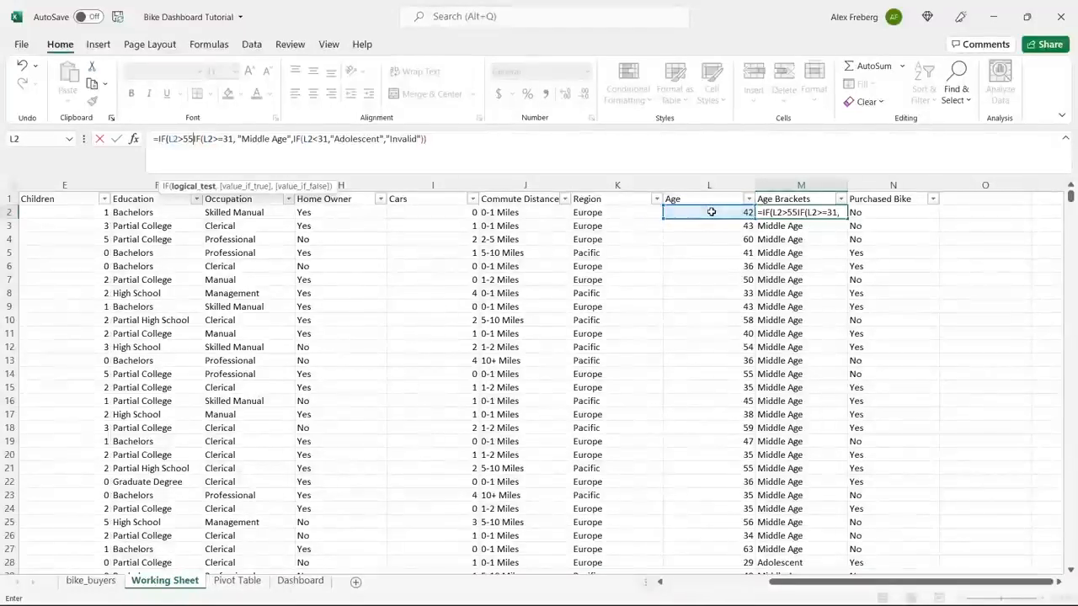
pyautogui.write(',')
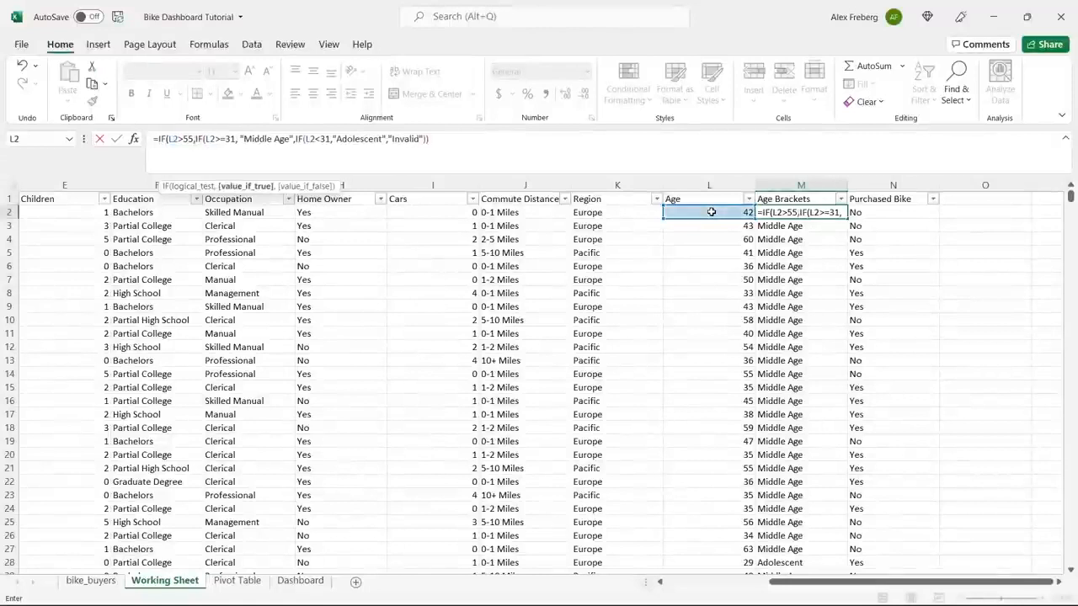
pyautogui.write(' "Old"')
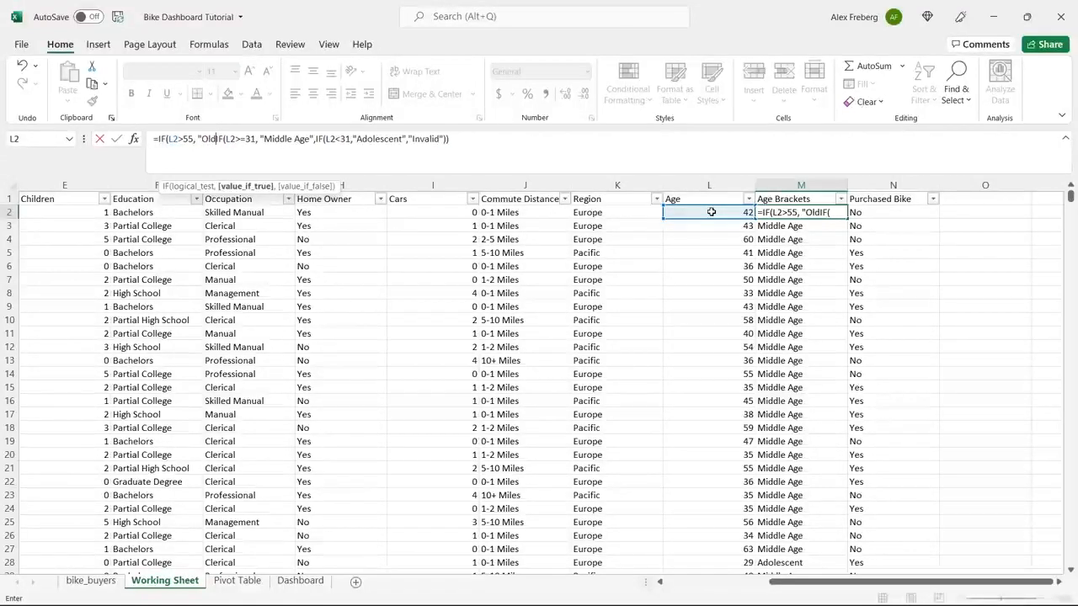
pyautogui.write(',')
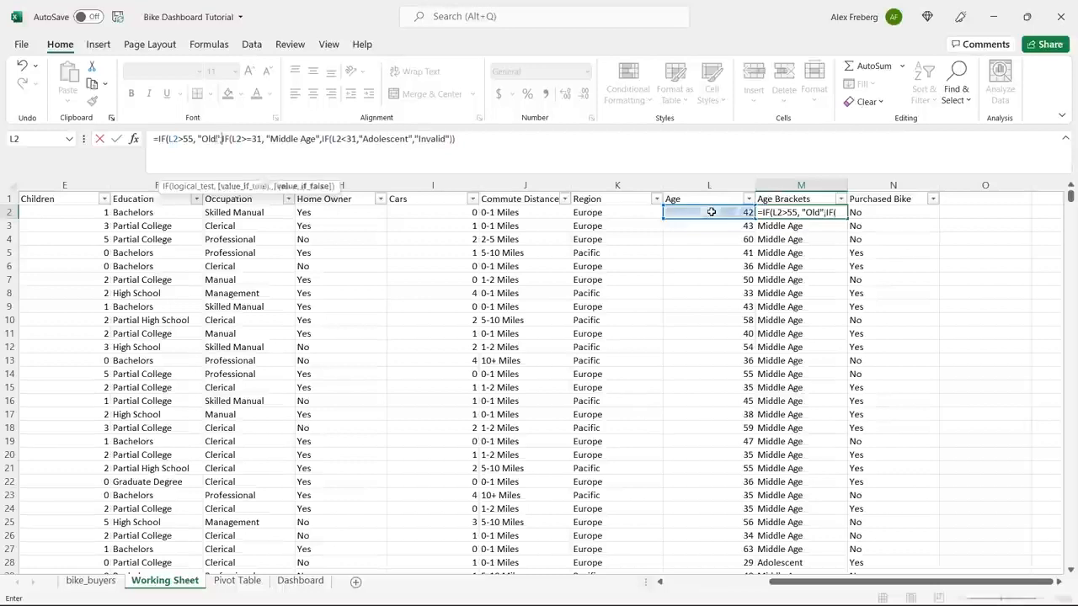
# Complete the outer IF in M2 so it returns "Old" when true and the existing nested IF when false.
pyautogui.click(481, 140)
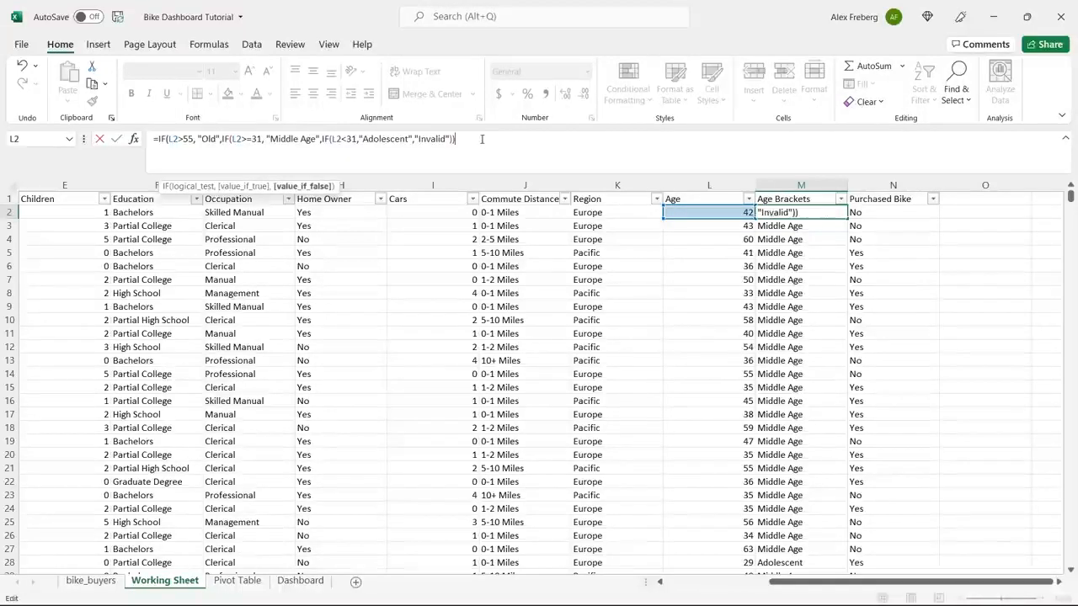
pyautogui.write(')')
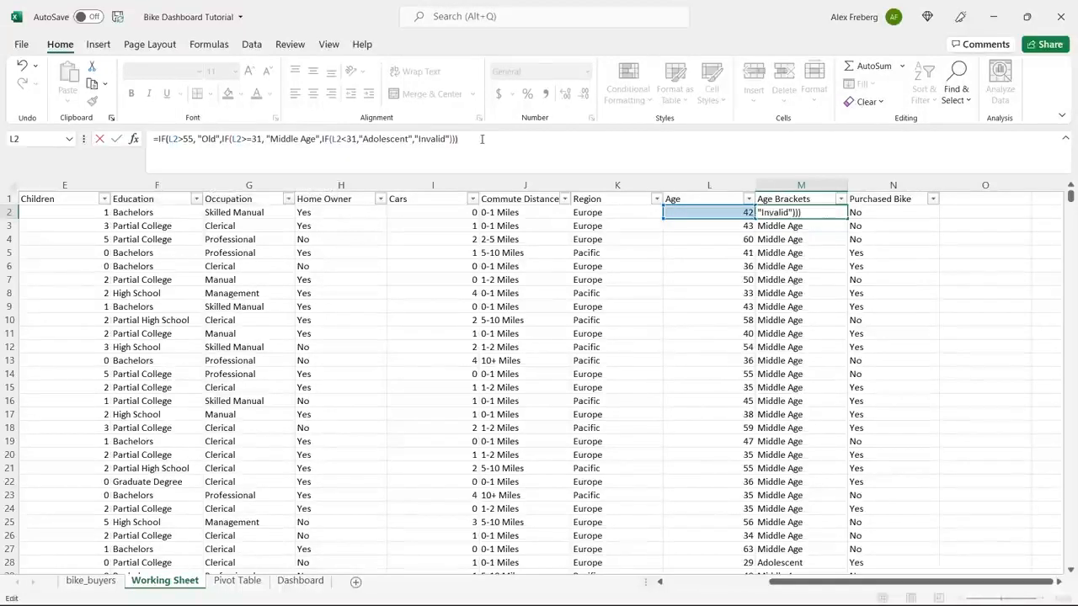
pyautogui.press('Return')
# Fill the three-level M2 formula down the Age Brackets column and check several customers older than 55.
pyautogui.click(843, 215)
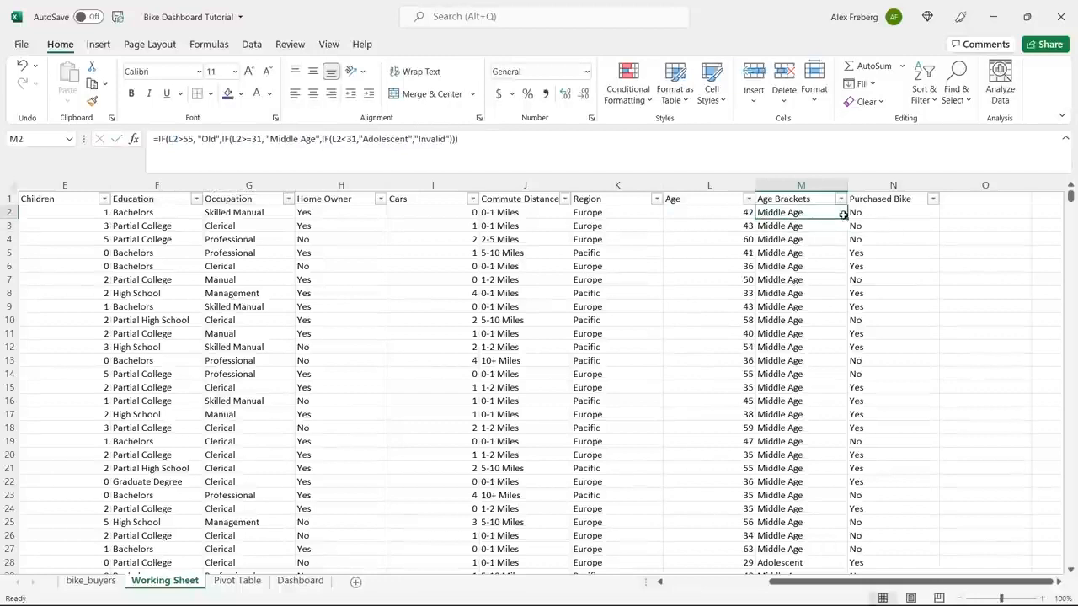
pyautogui.doubleClick(847, 216)
pyautogui.click(794, 238)
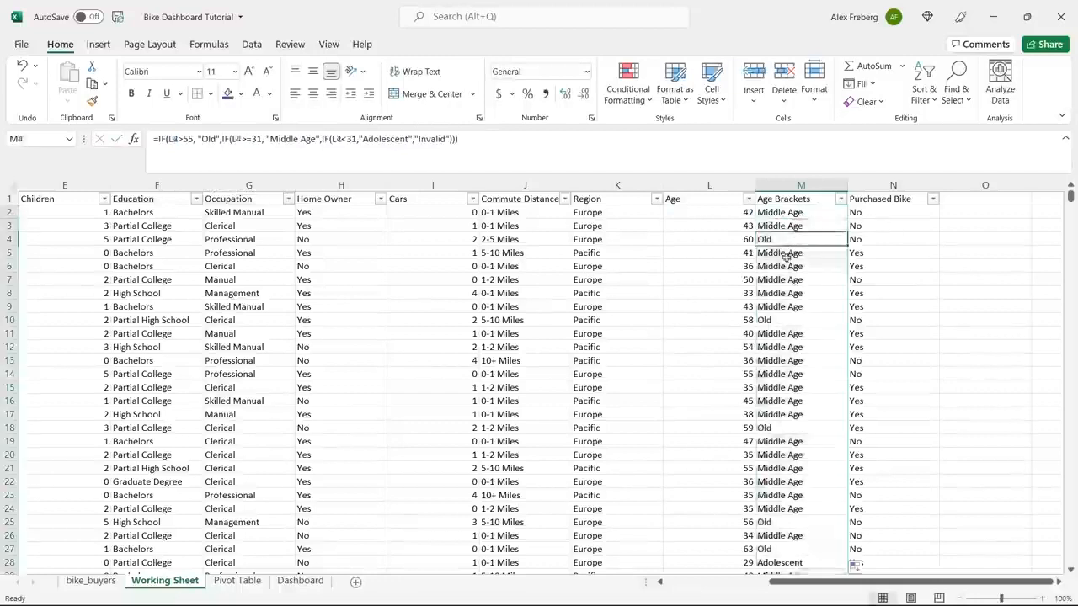
pyautogui.click(774, 320)
pyautogui.click(783, 428)
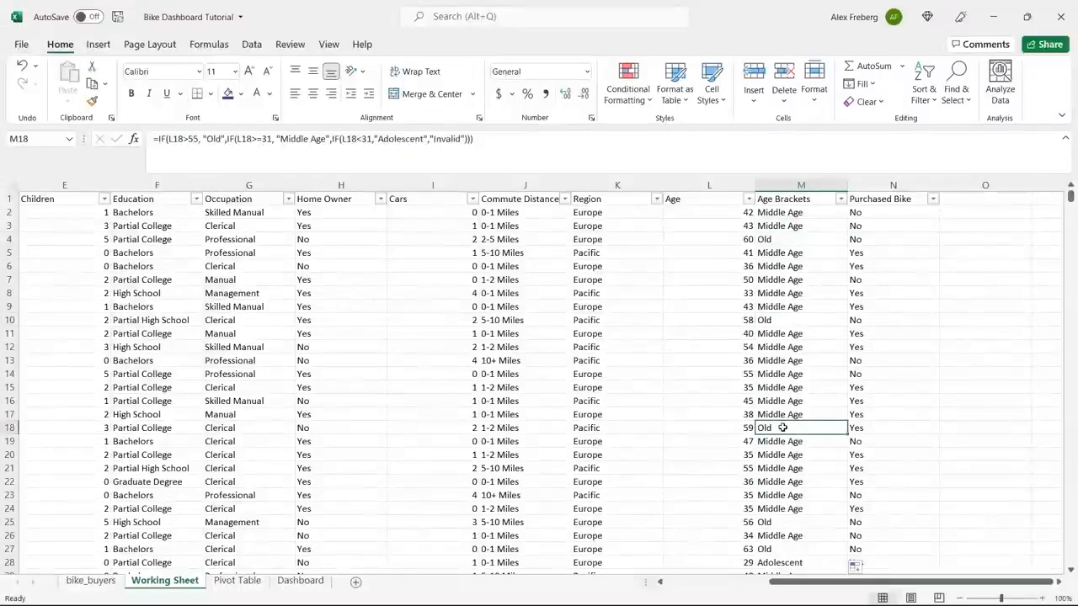
pyautogui.doubleClick(193, 139)
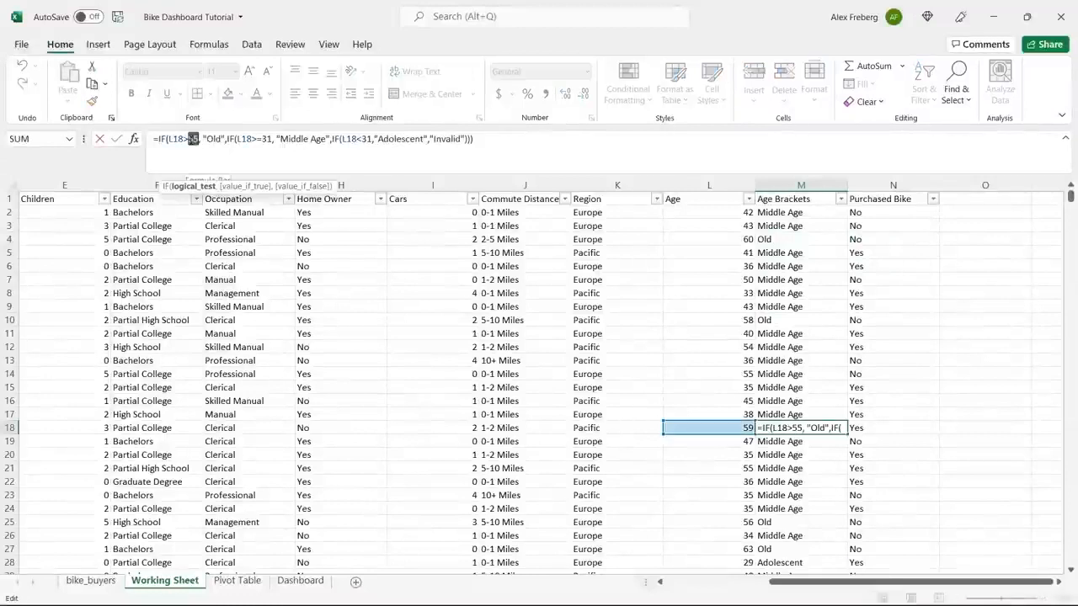
pyautogui.write('54')
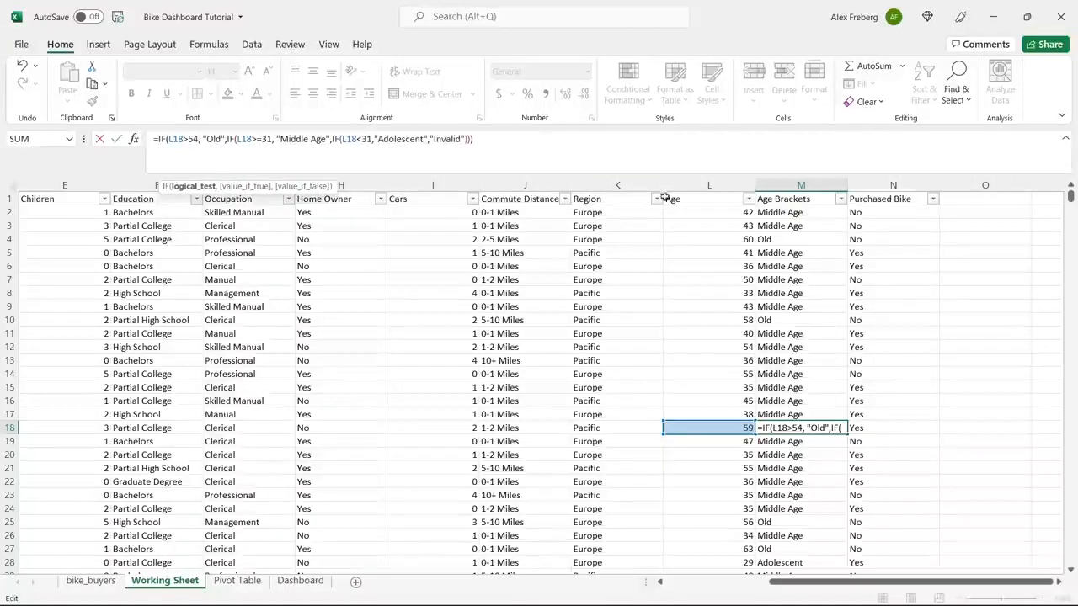
pyautogui.click(800, 267)
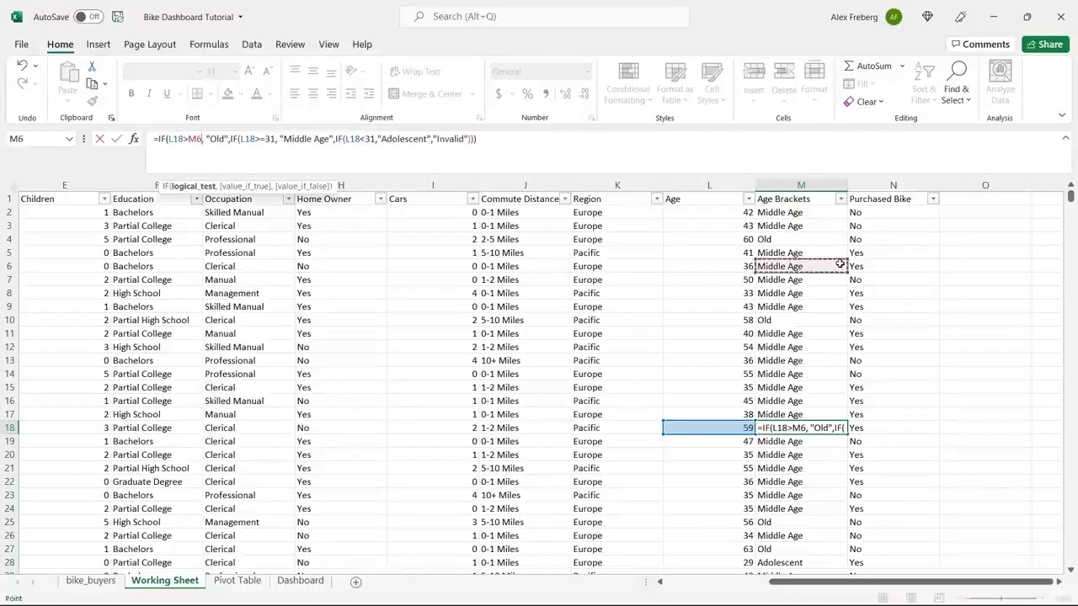
pyautogui.press('Escape')
# Change the "Old" test in M2 to L2>54 and fill the formula down the whole Age Brackets column.
pyautogui.click(800, 212)
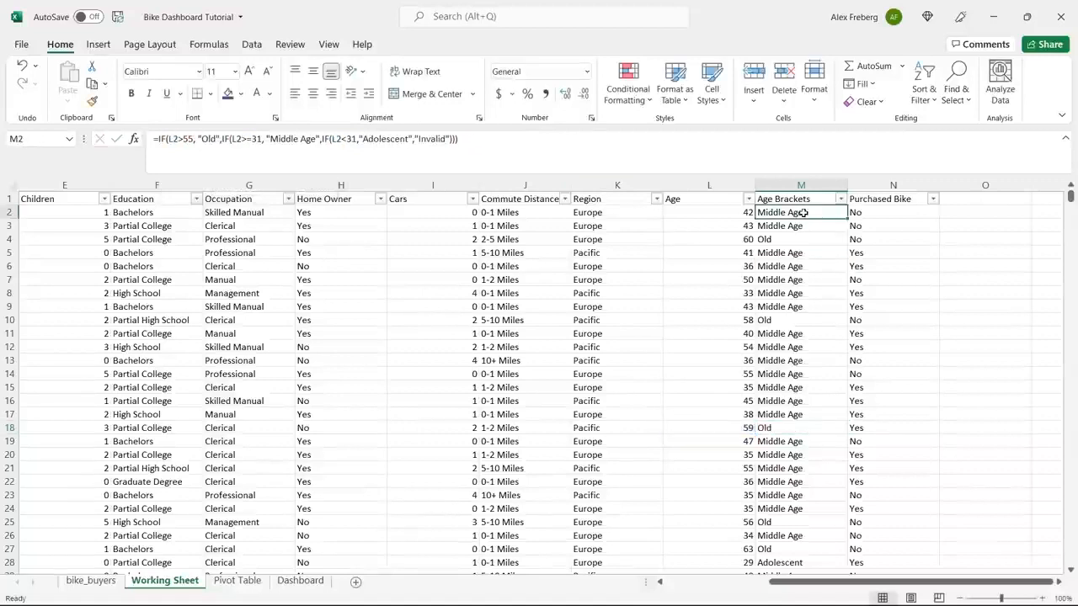
pyautogui.click(192, 138)
pyautogui.press('BackSpace')
pyautogui.write('4')
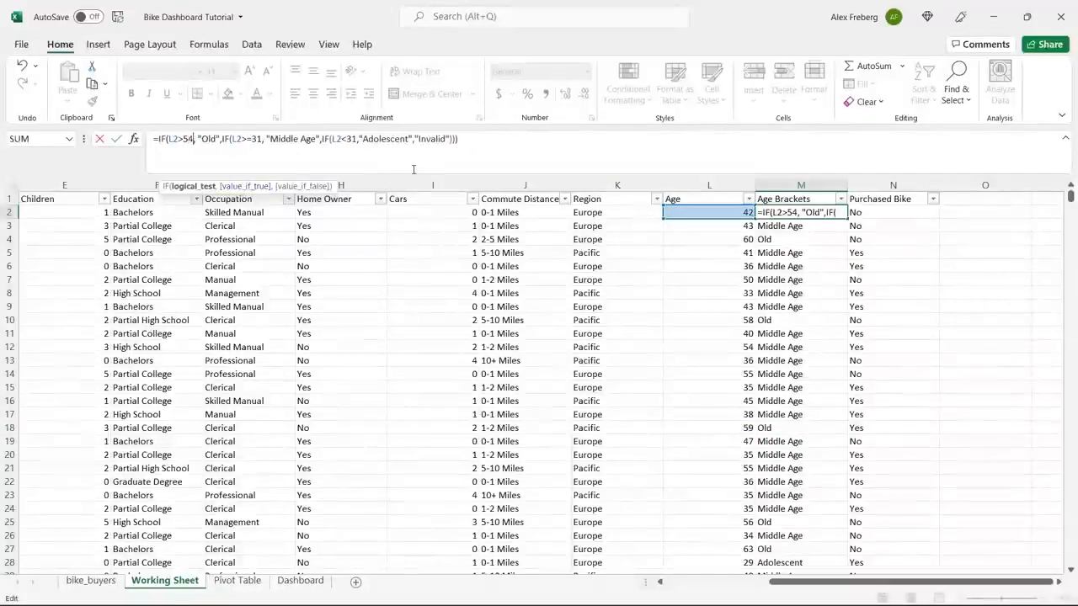
pyautogui.click(468, 141)
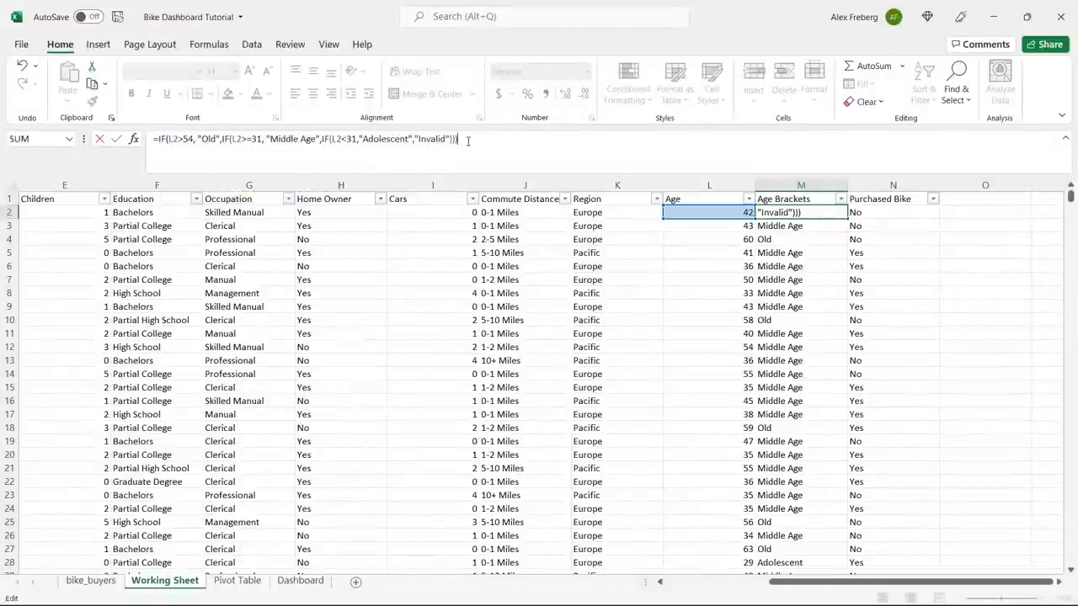
pyautogui.press('Return')
pyautogui.click(837, 212)
pyautogui.doubleClick(846, 217)
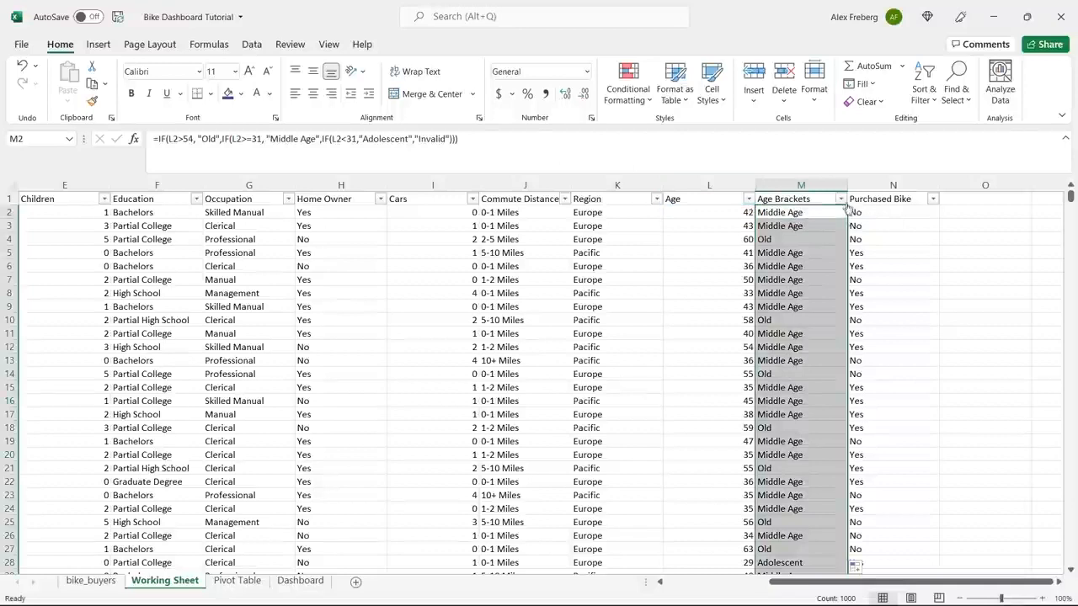
# Review the values in the Age Brackets and Purchased Bike filter lists without applying a filter.
pyautogui.click(841, 199)
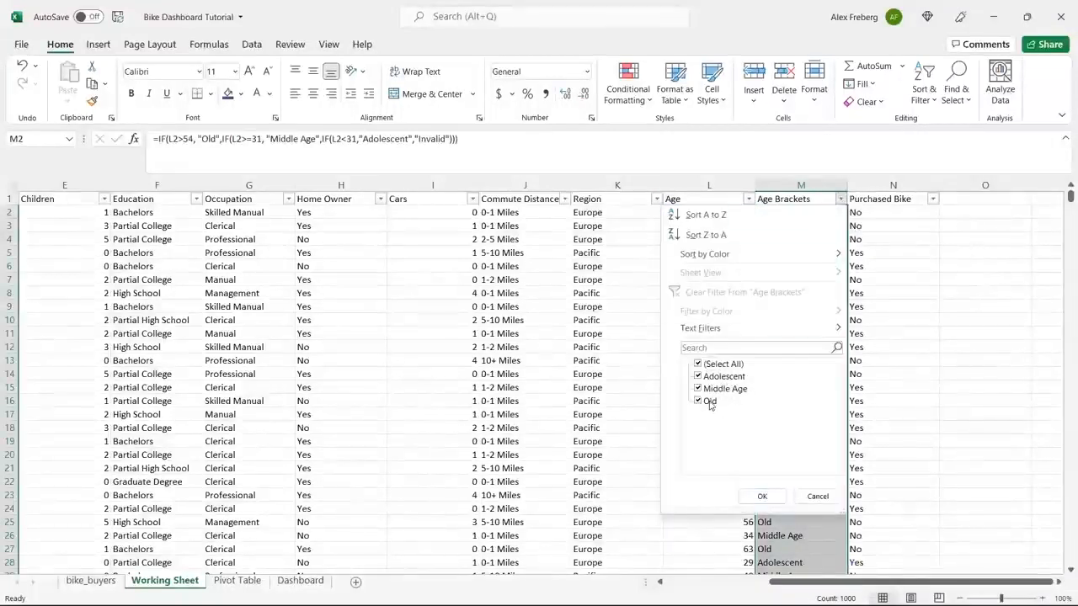
pyautogui.click(812, 496)
pyautogui.click(797, 388)
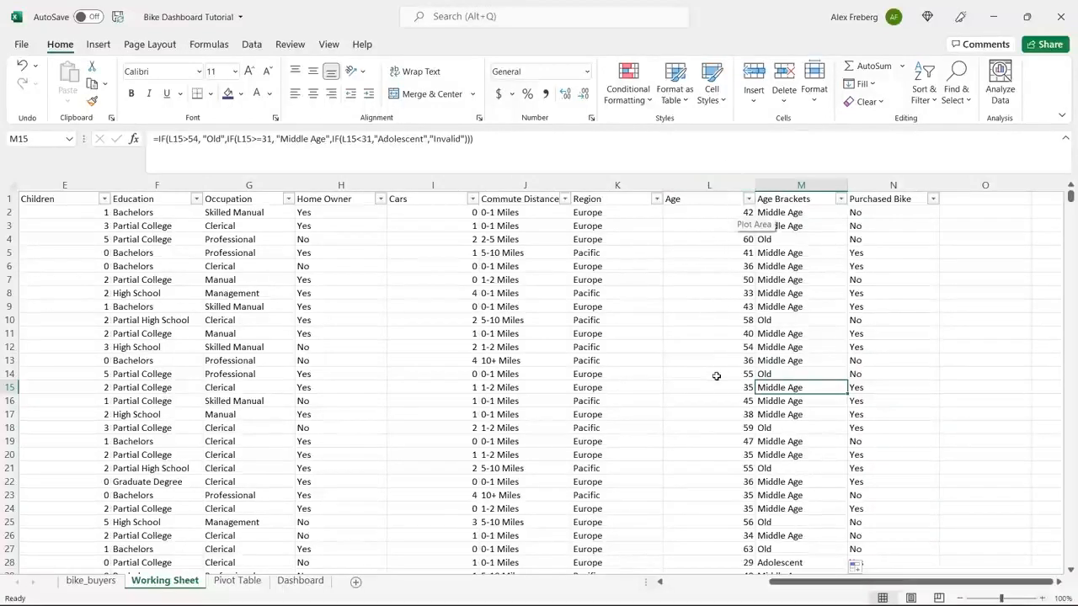
pyautogui.click(815, 199)
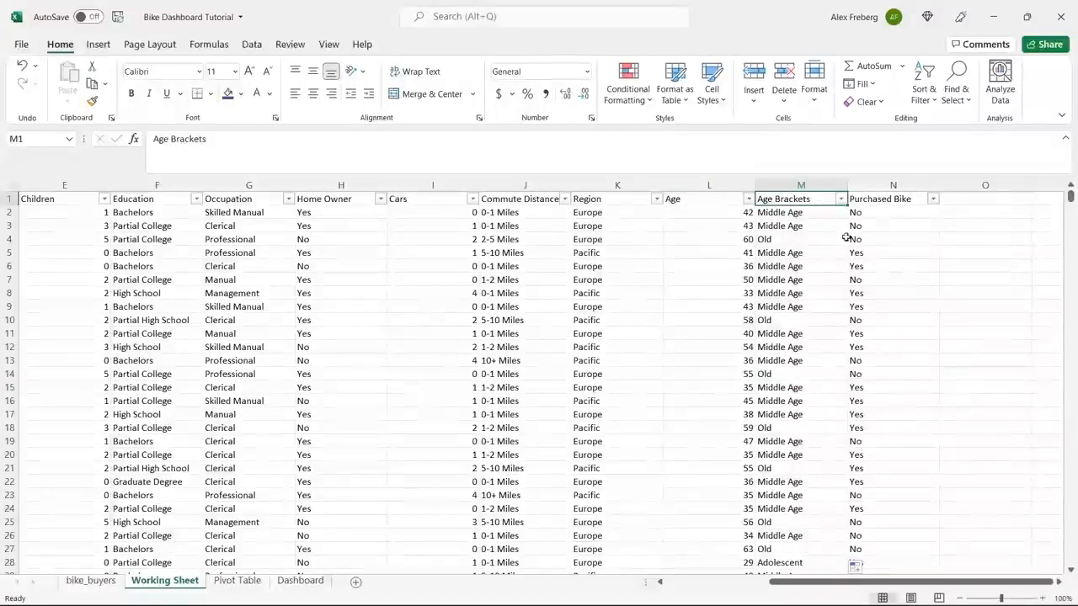
pyautogui.click(934, 202)
pyautogui.click(1011, 373)
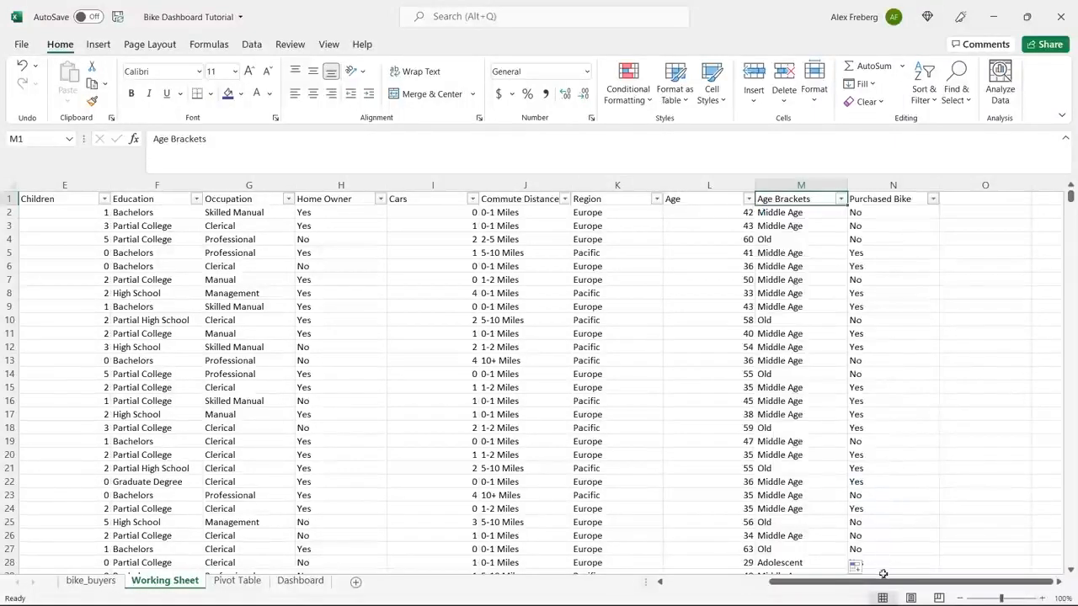
# Replace the garbled header in B1 with "Marital Status".
pyautogui.moveTo(882, 587); pyautogui.dragTo(767, 591)
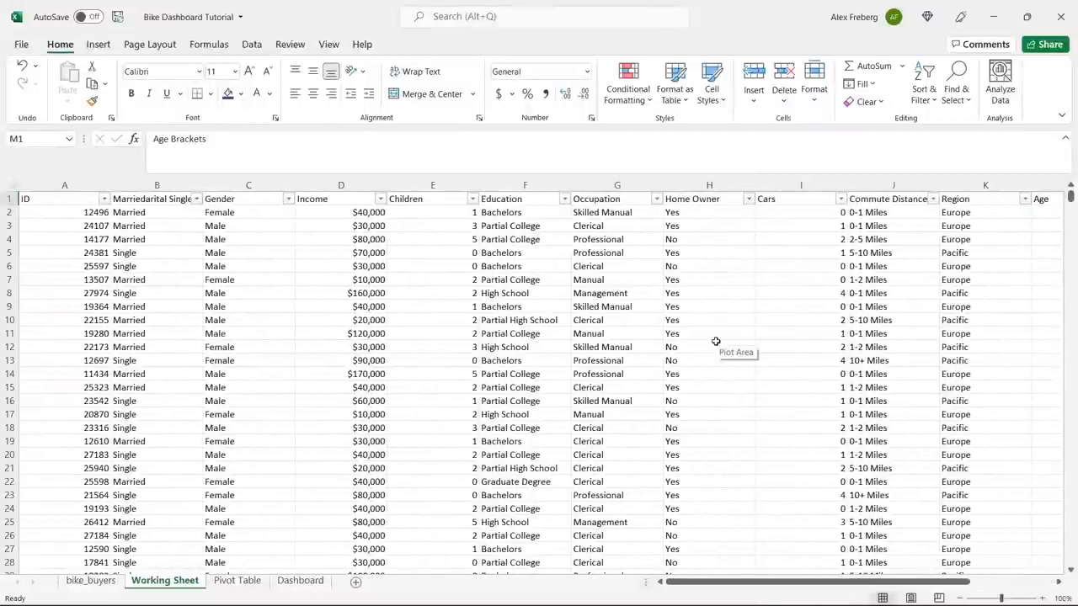
pyautogui.click(168, 200)
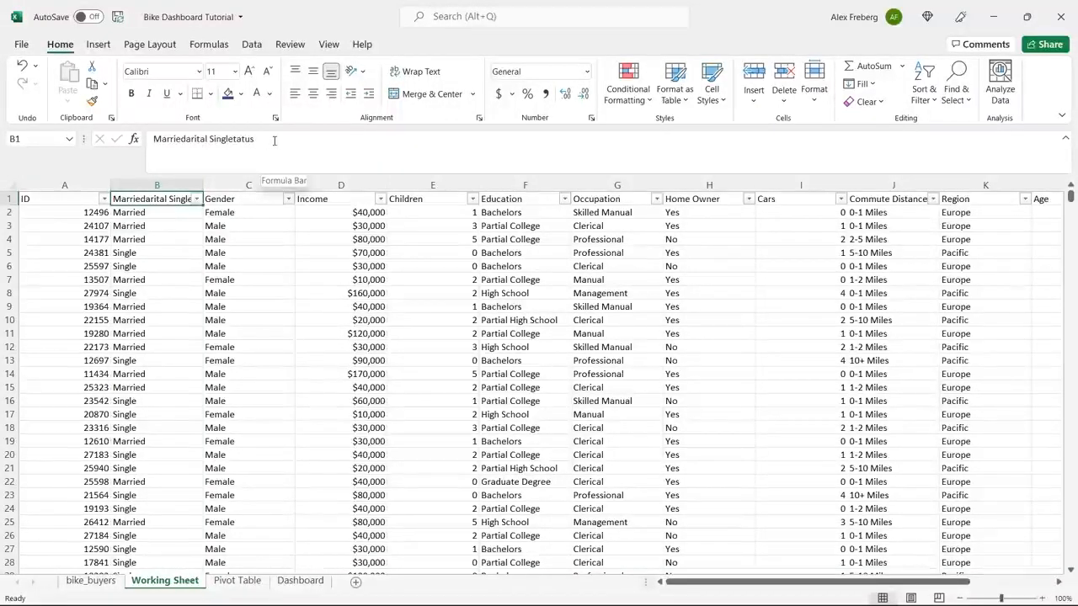
pyautogui.click(274, 140)
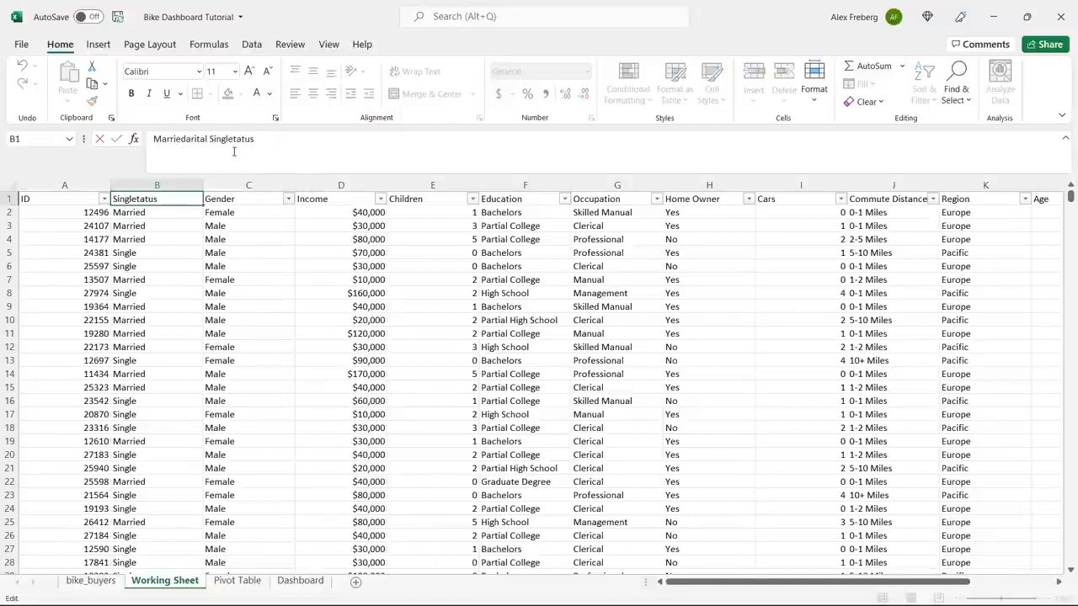
pyautogui.doubleClick(157, 139)
pyautogui.doubleClick(223, 140)
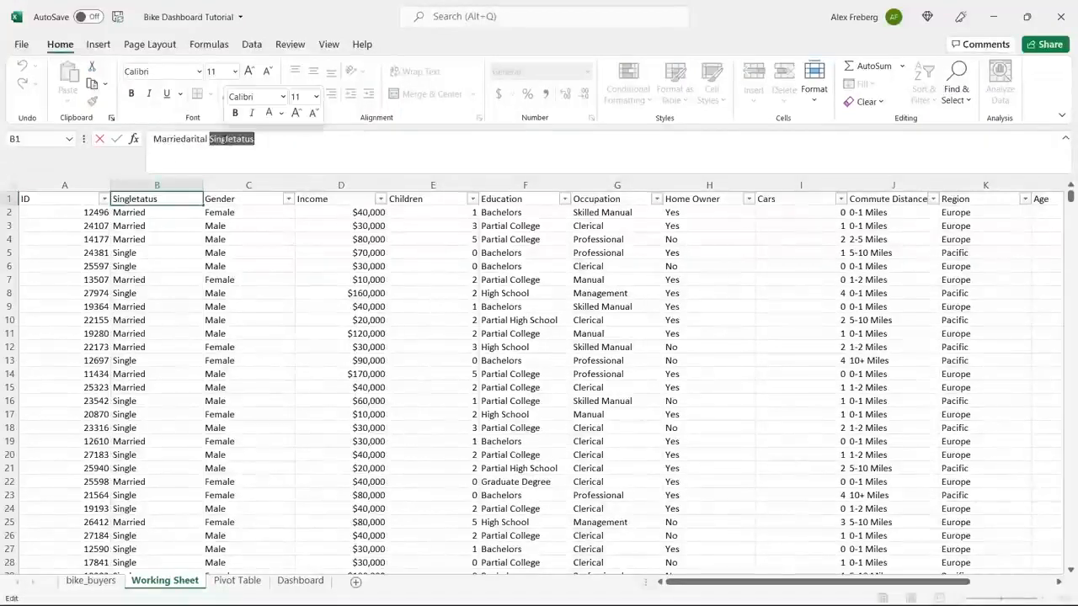
pyautogui.click(272, 144)
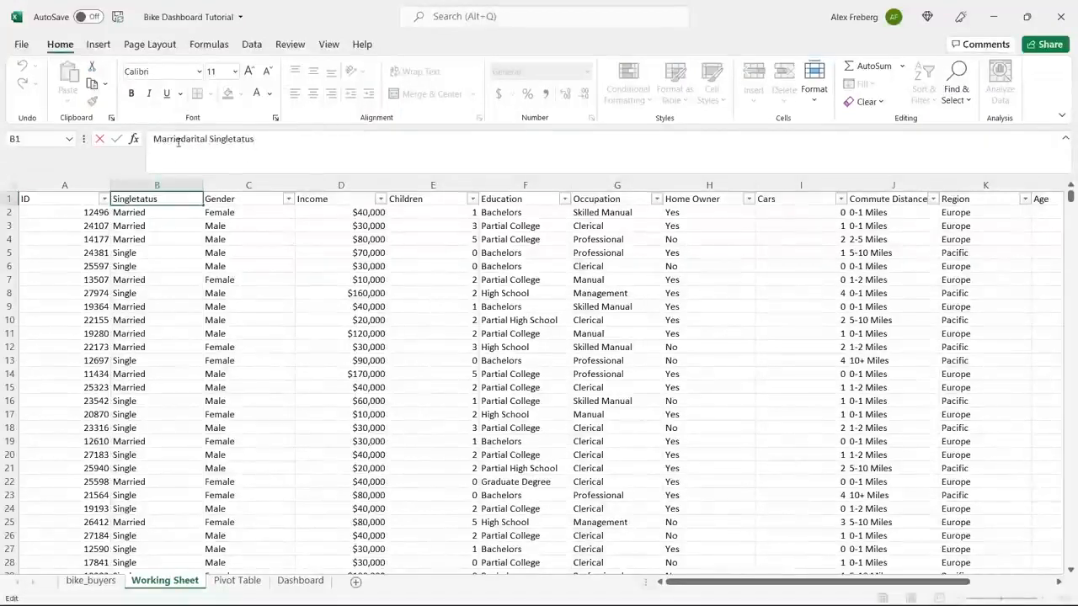
pyautogui.moveTo(186, 140); pyautogui.dragTo(132, 146)
pyautogui.moveTo(216, 140); pyautogui.dragTo(151, 141)
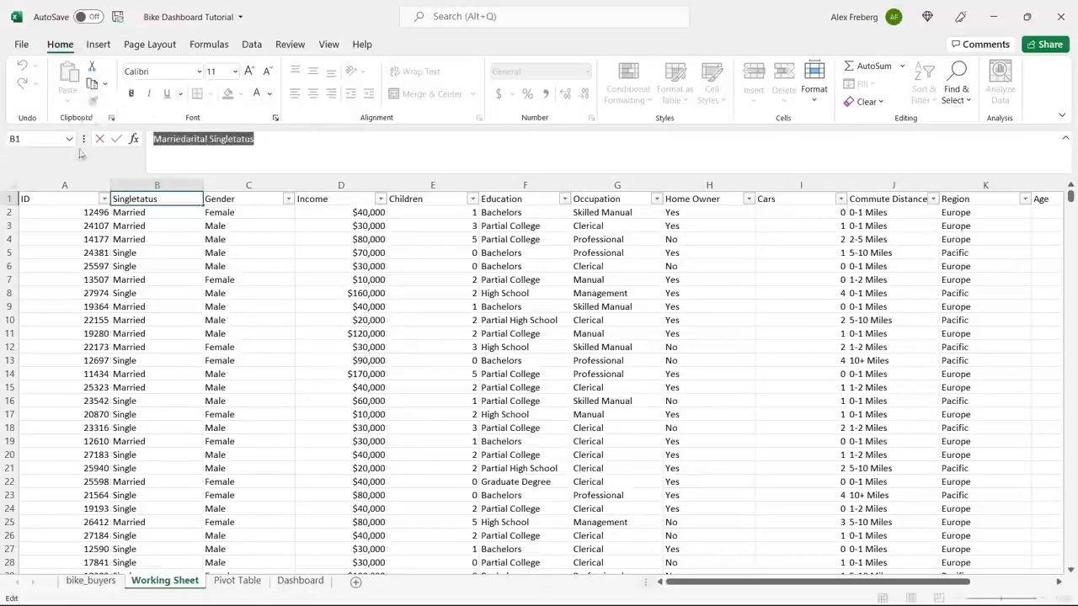
pyautogui.write('Marital Status')
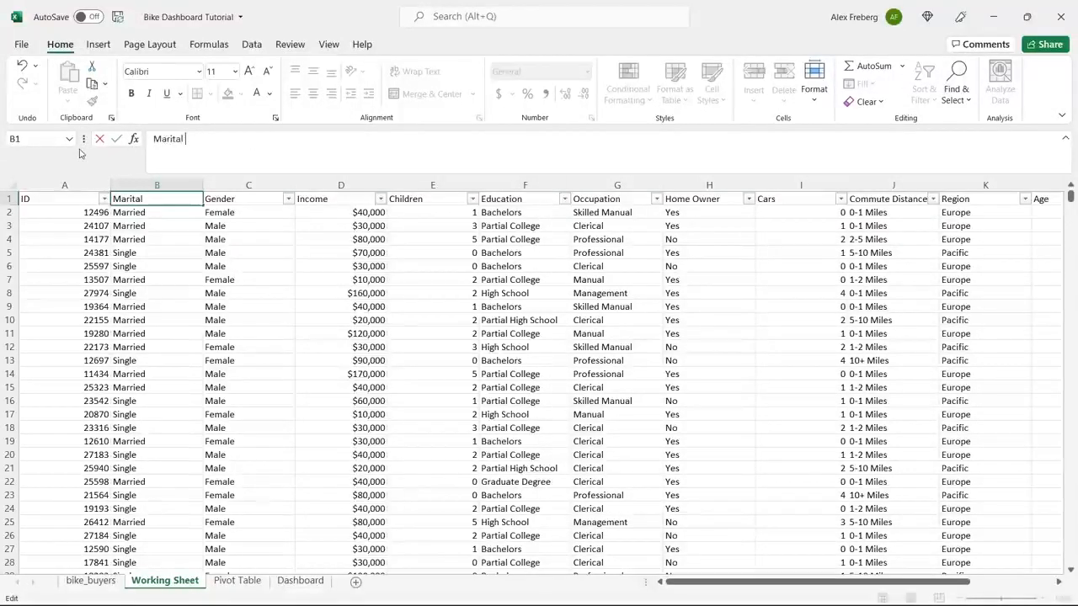
pyautogui.click(137, 224)
# Look over the cleaned Working Sheet data and compare it with the raw bike_buyers sheet.
pyautogui.click(383, 279)
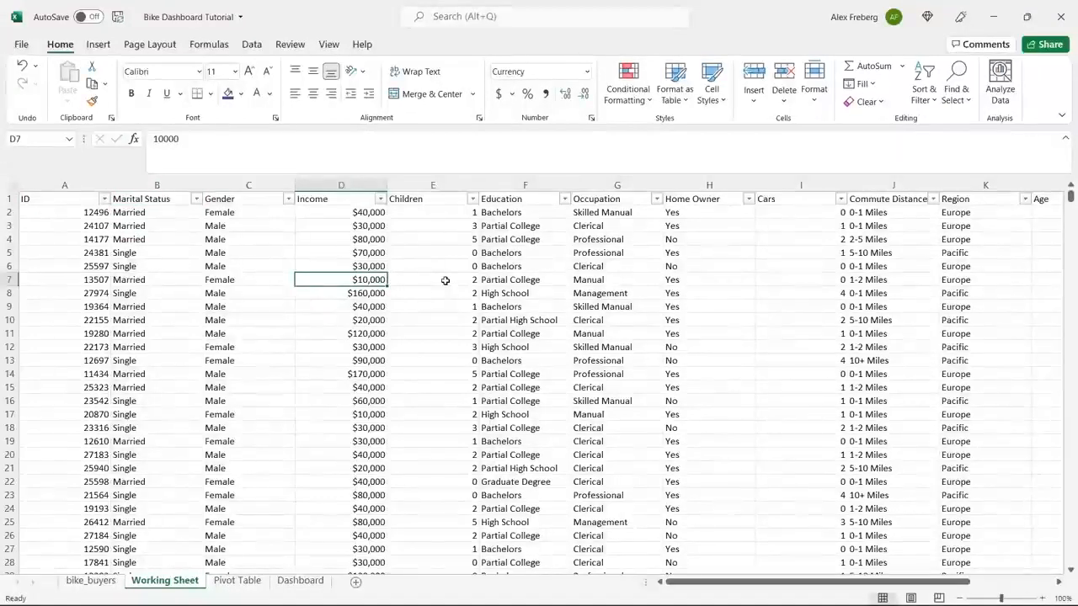
pyautogui.click(446, 280)
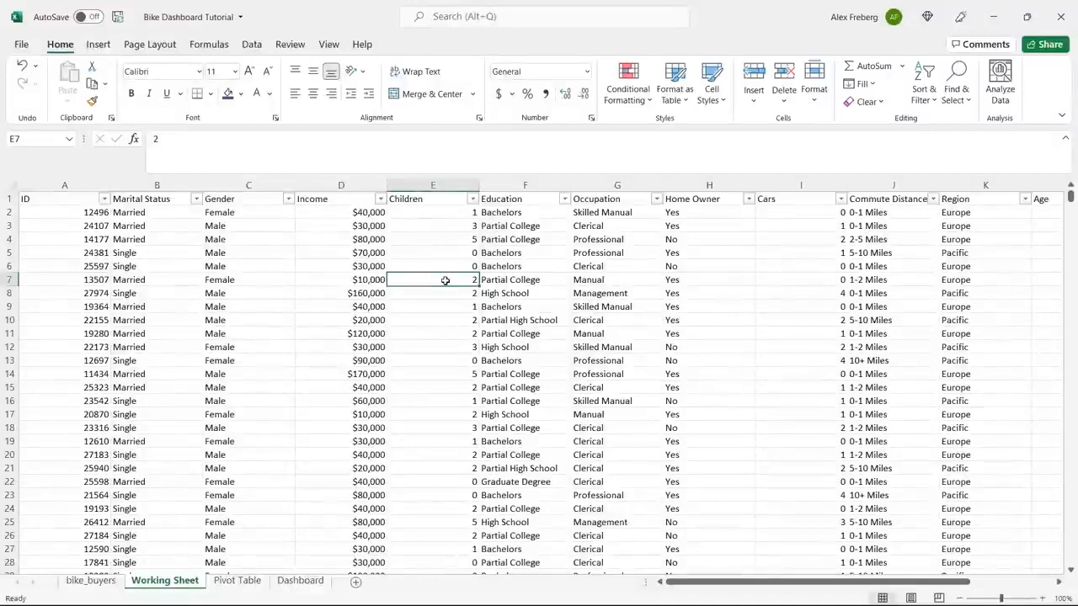
pyautogui.click(91, 581)
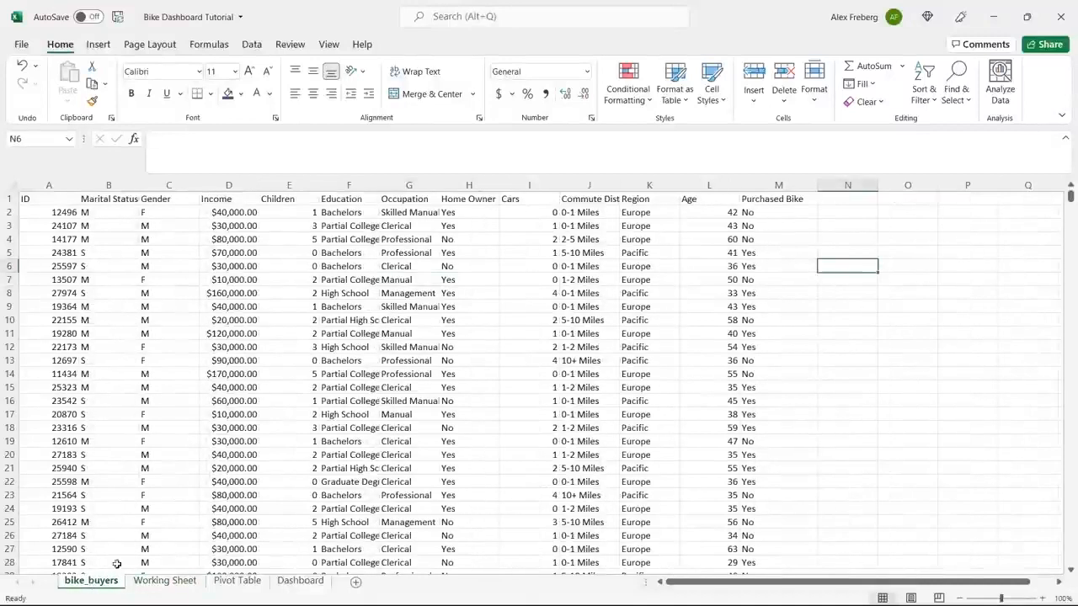
pyautogui.click(160, 581)
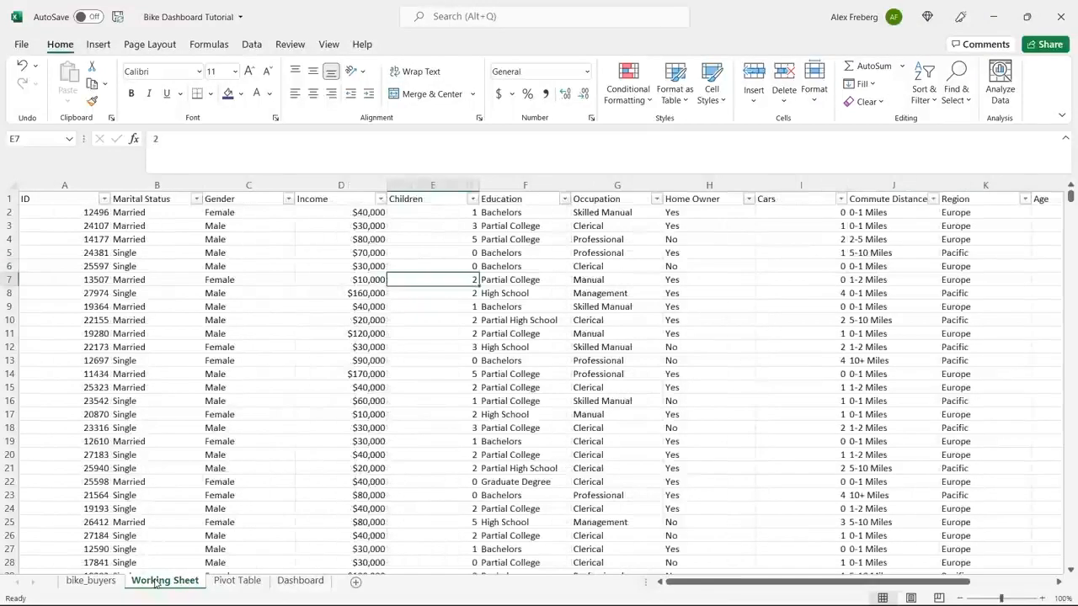
# Switch to the Pivot Table sheet and clear cell A1.
pyautogui.click(238, 580)
pyautogui.click(70, 224)
pyautogui.click(53, 187)
pyautogui.click(46, 197)
pyautogui.press('Delete')
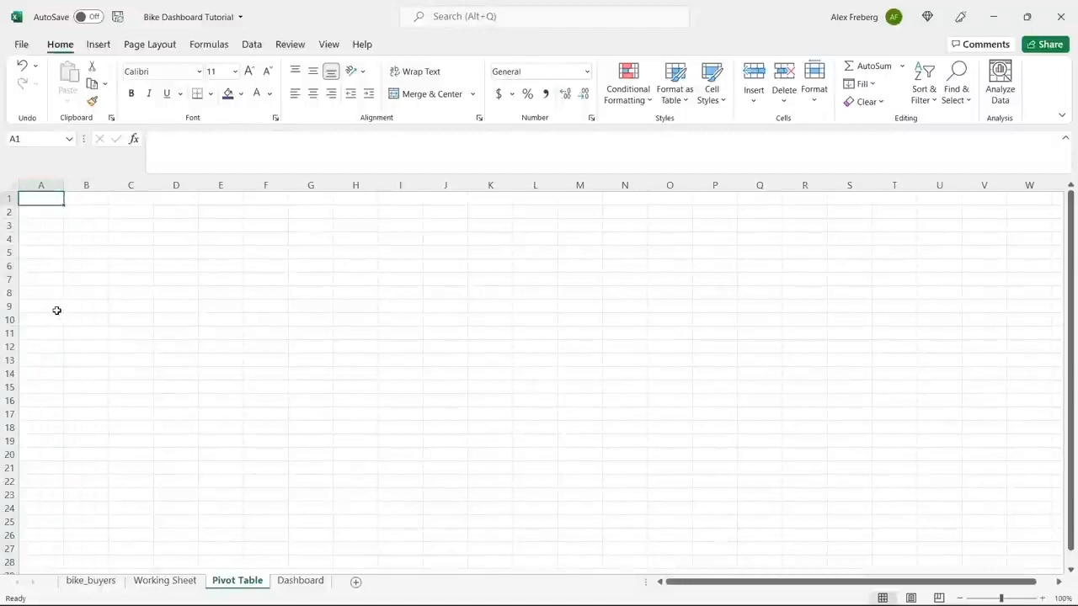
# Insert a pivot table at A3 of the Pivot Table sheet from the Working Sheet range A1:N1001.
pyautogui.click(47, 226)
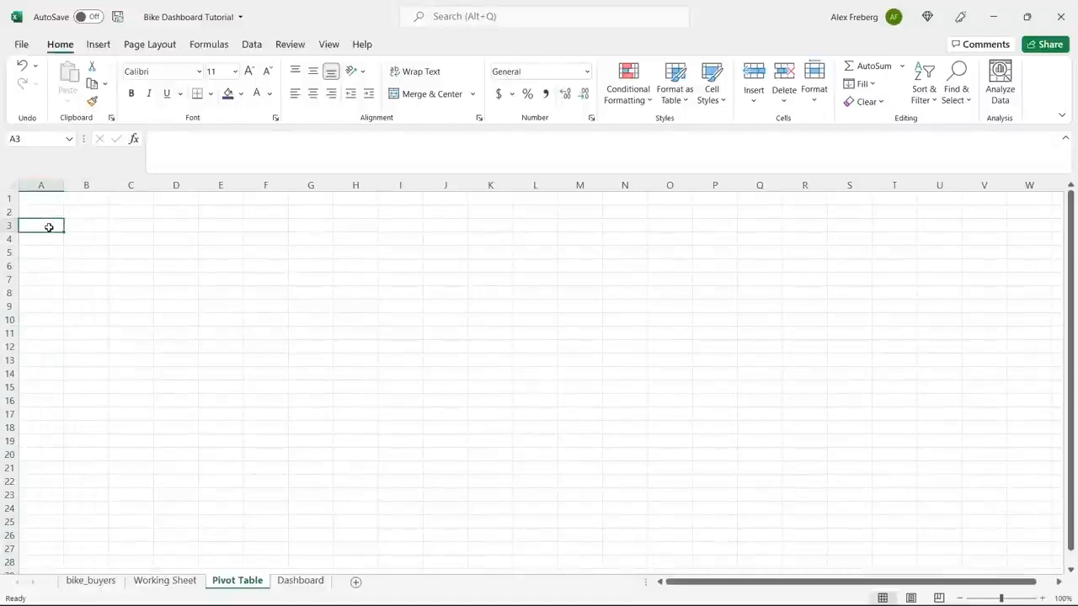
pyautogui.click(99, 44)
pyautogui.click(41, 72)
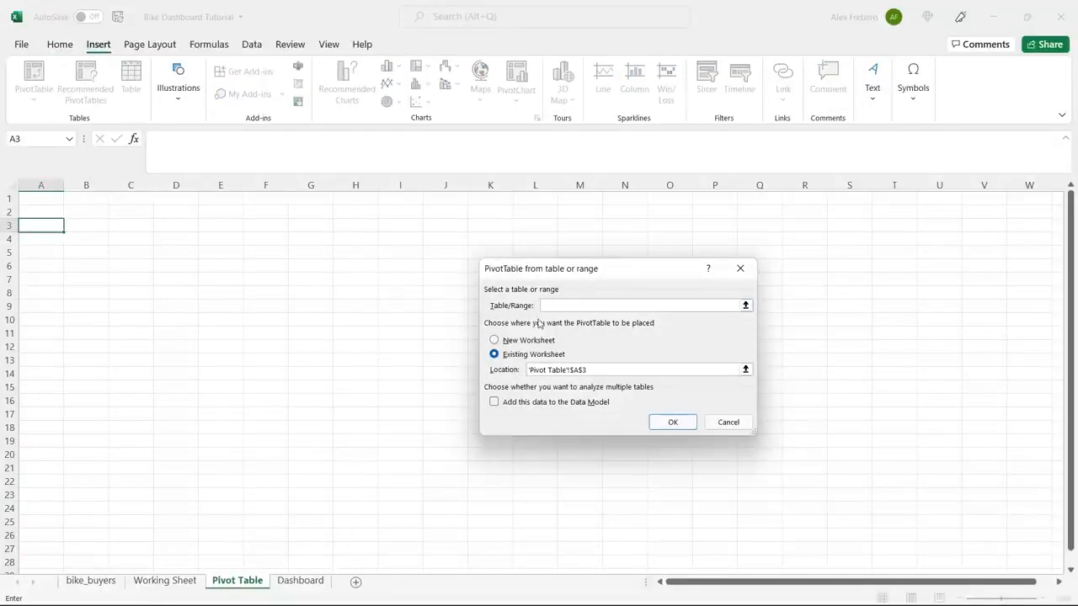
pyautogui.click(165, 580)
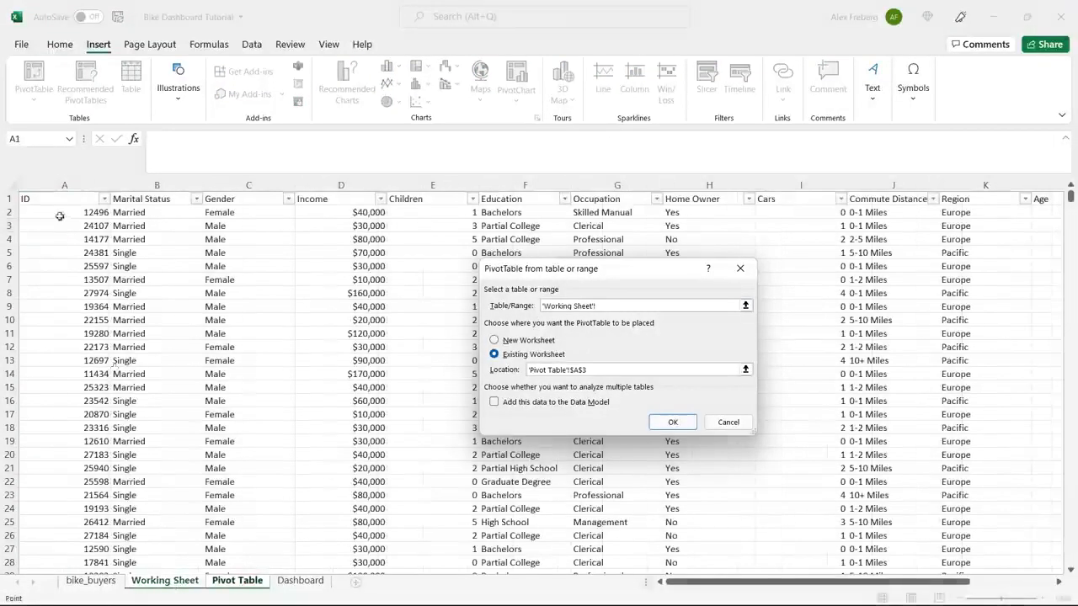
pyautogui.click(36, 200)
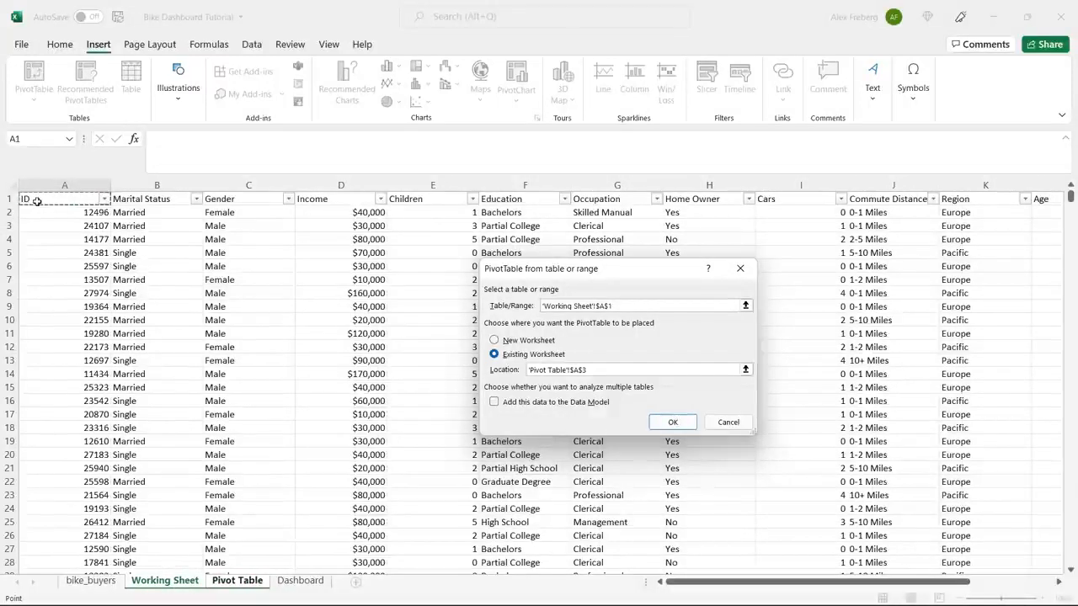
pyautogui.hotkey('ctrl', 'shift', 'End')
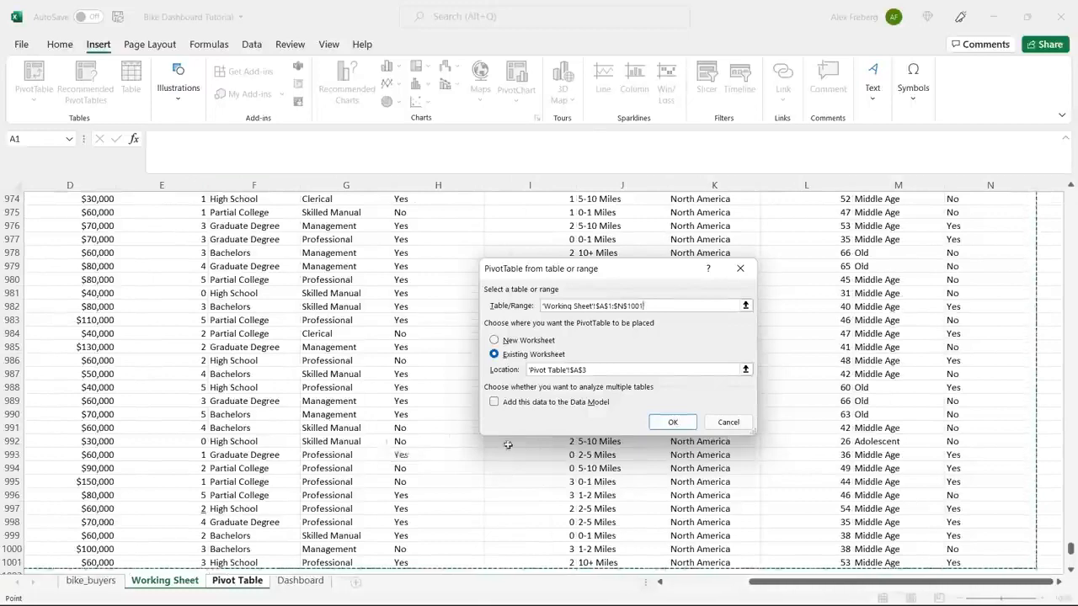
pyautogui.click(673, 423)
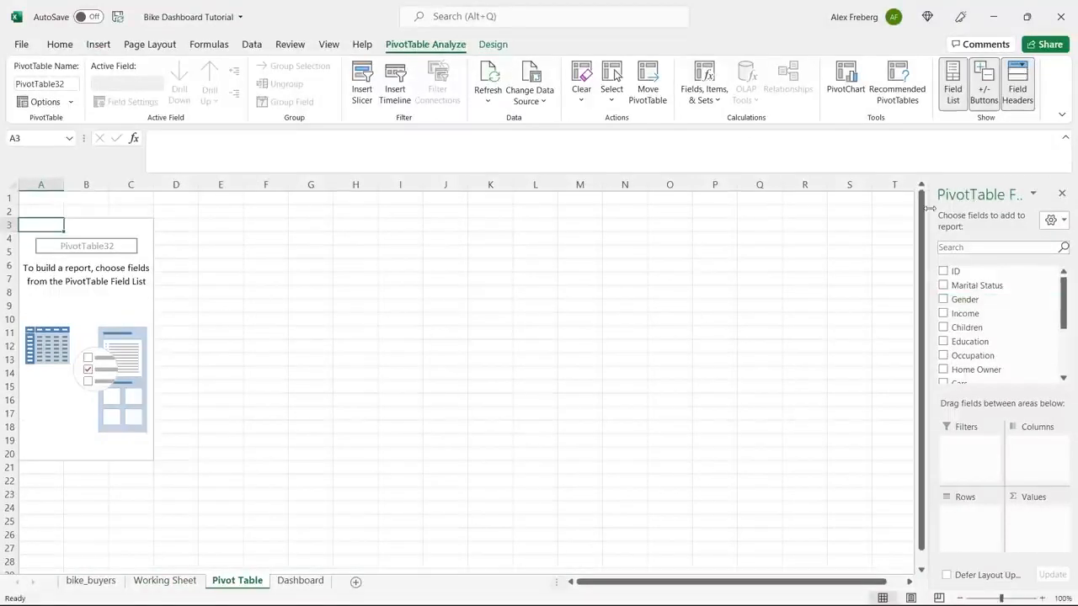
# Widen the field list pane and build the pivot table with Income as values and Gender as rows.
pyautogui.moveTo(926, 209); pyautogui.dragTo(830, 220)
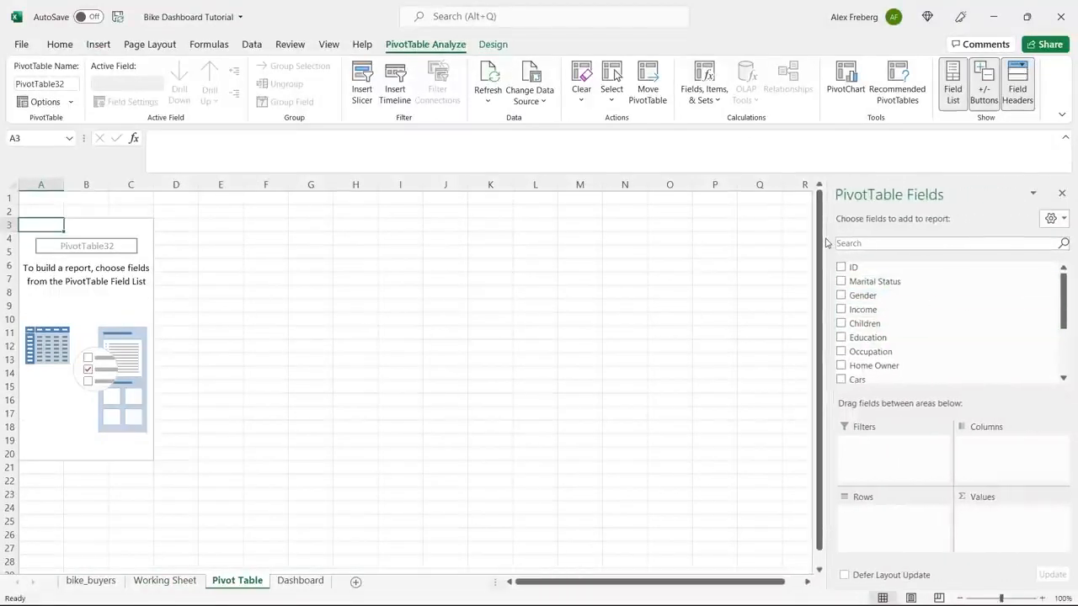
pyautogui.moveTo(830, 237); pyautogui.dragTo(908, 227)
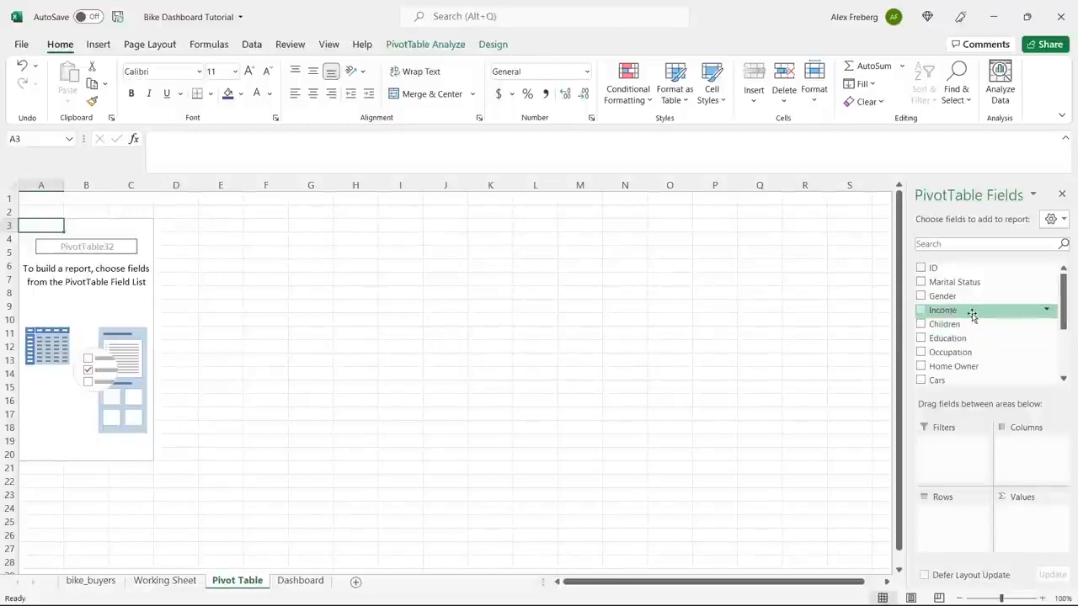
pyautogui.moveTo(973, 313); pyautogui.dragTo(1027, 512)
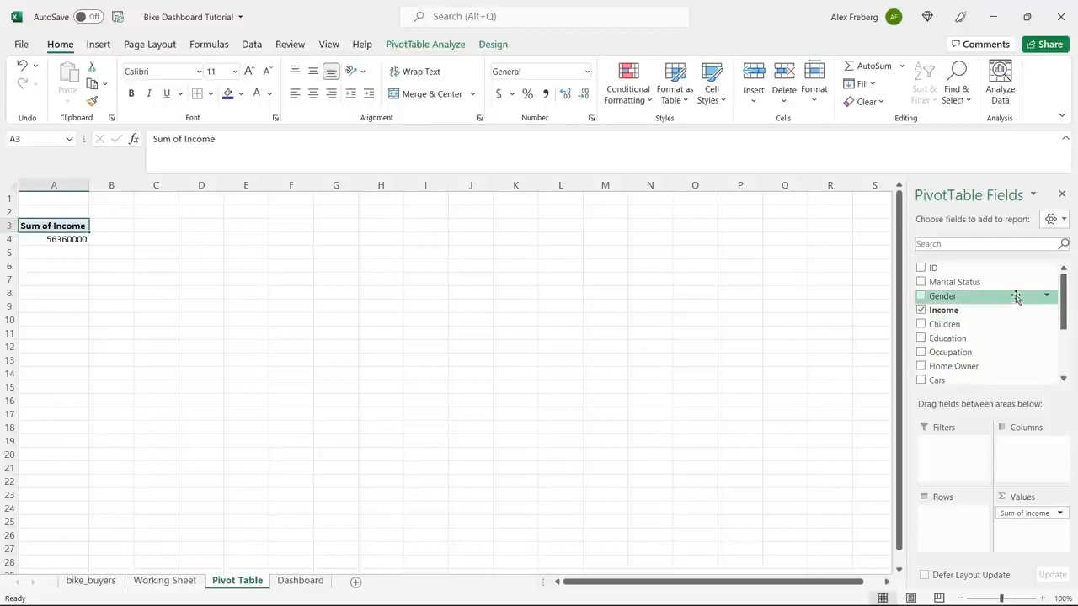
pyautogui.moveTo(1005, 300); pyautogui.dragTo(951, 514)
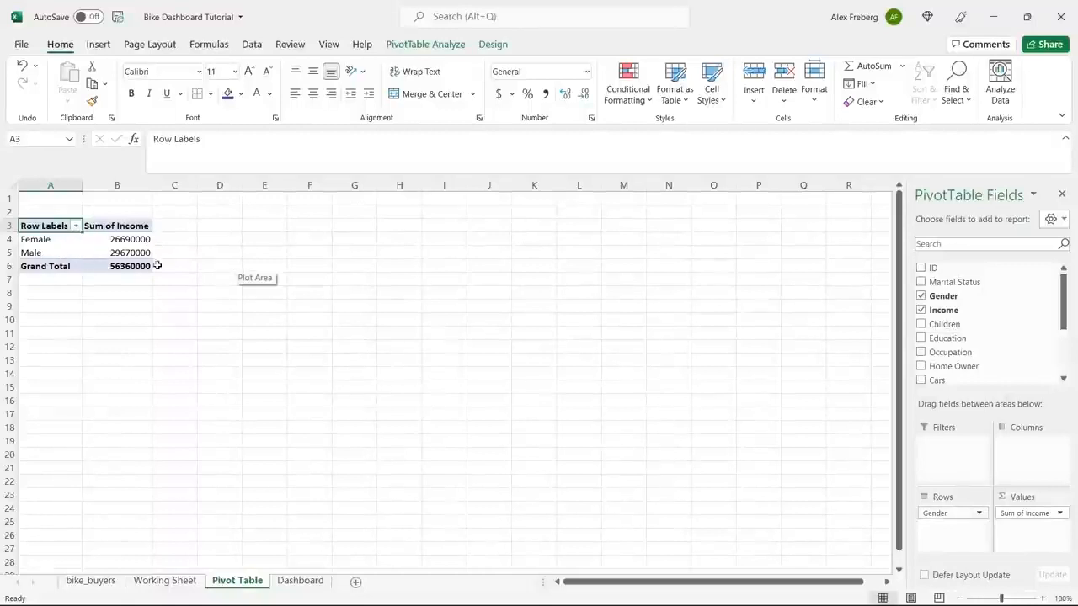
# Summarize the Income values by Average and add the Purchased Bike field as pivot table columns.
pyautogui.click(1061, 514)
pyautogui.click(1037, 497)
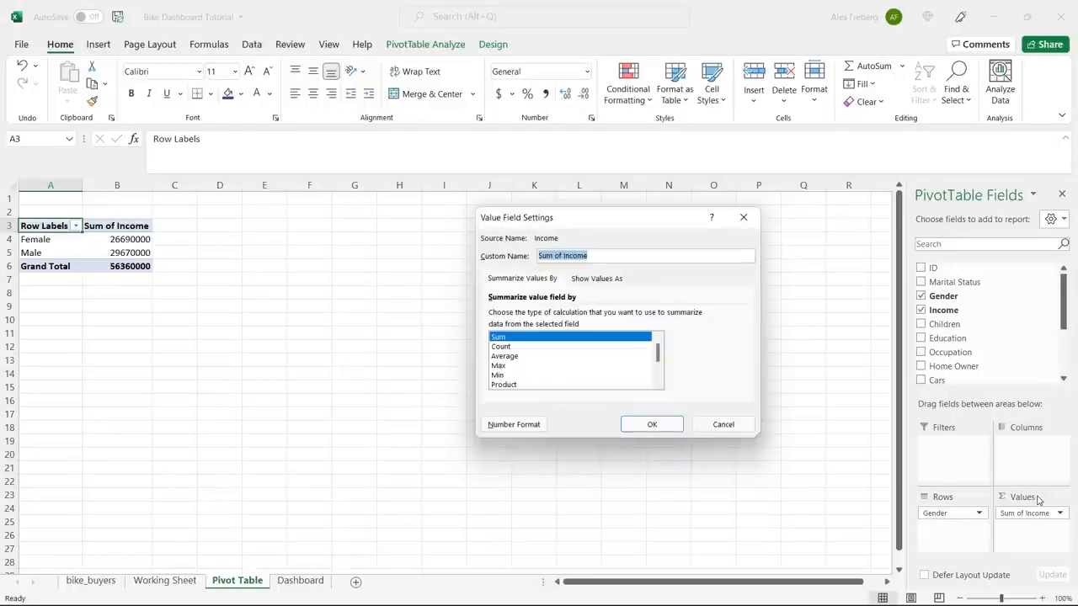
pyautogui.click(744, 217)
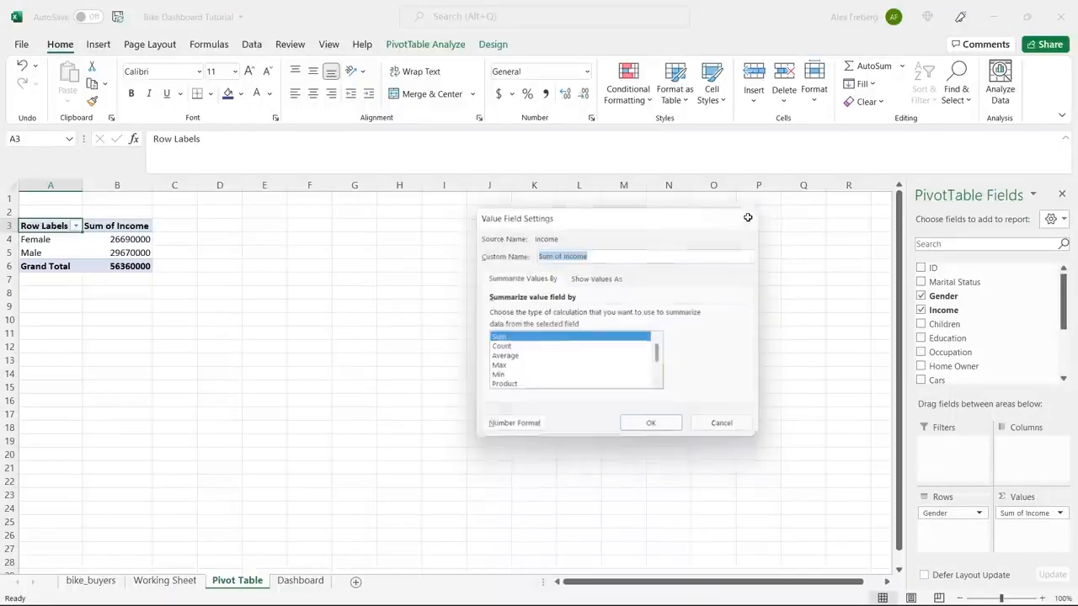
pyautogui.click(1060, 513)
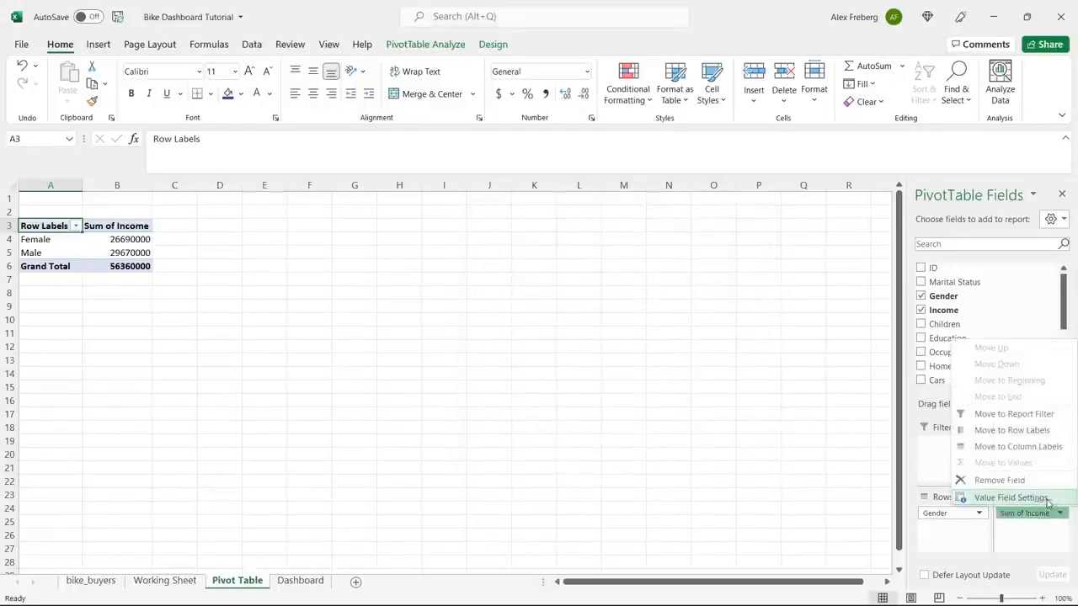
pyautogui.click(1047, 497)
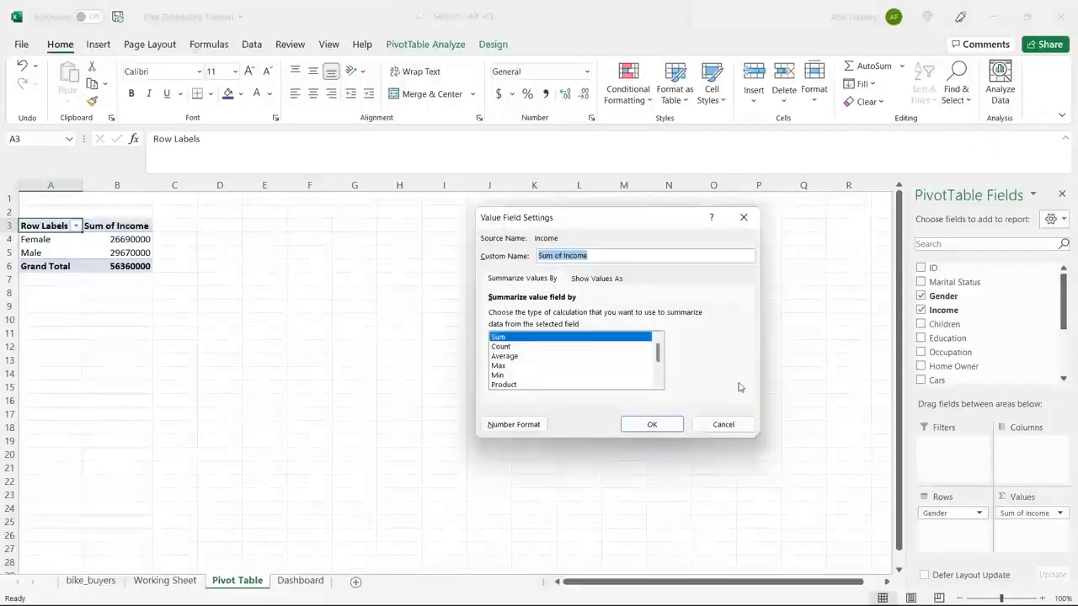
pyautogui.click(587, 357)
pyautogui.click(636, 428)
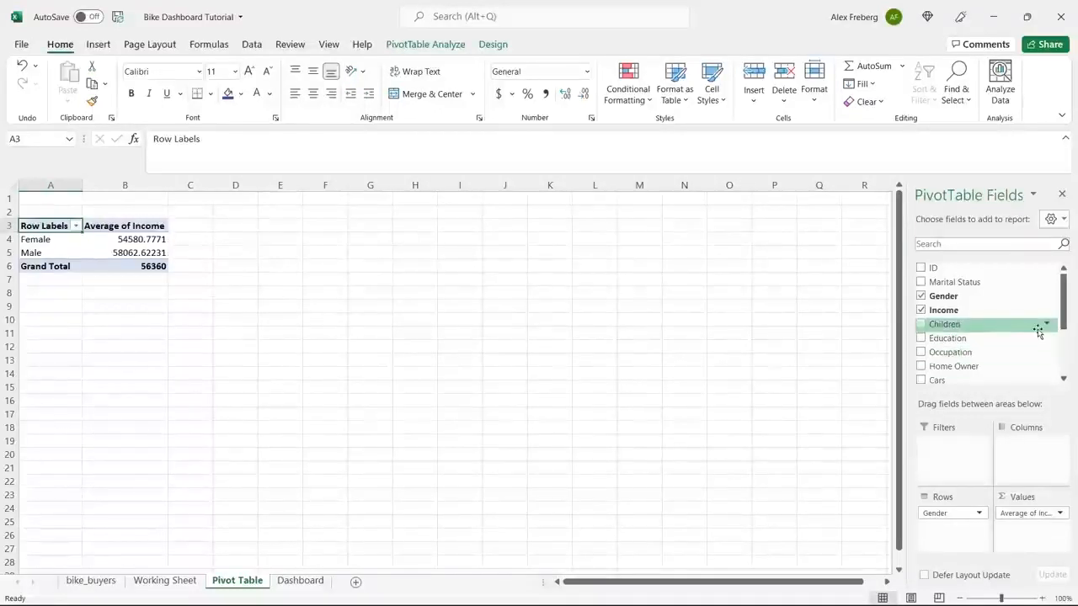
pyautogui.moveTo(1068, 313); pyautogui.dragTo(1067, 360)
pyautogui.moveTo(976, 357); pyautogui.dragTo(1033, 455)
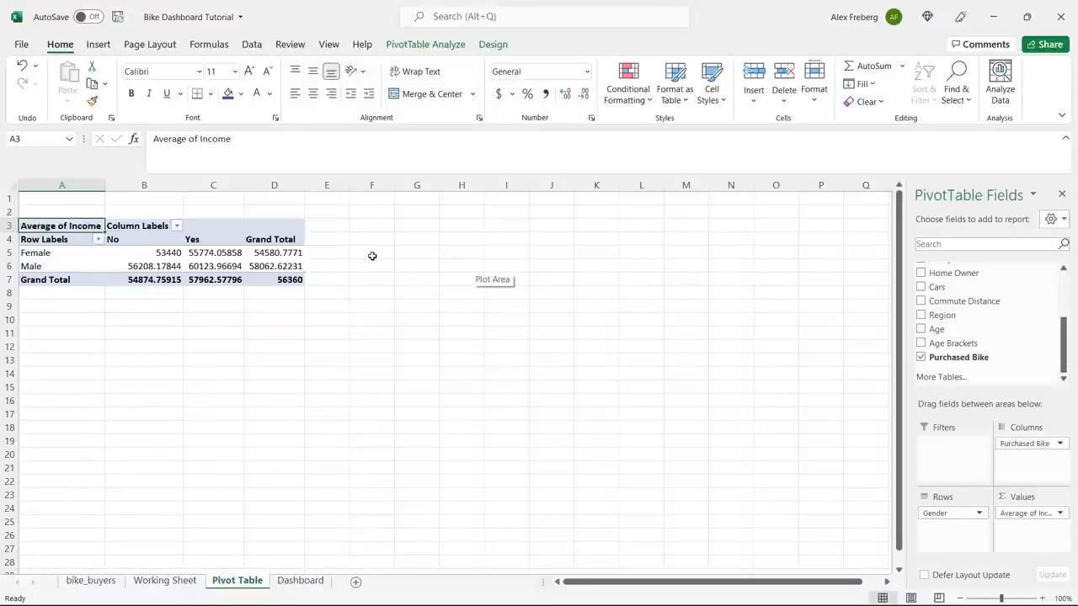
# Compare the average incomes of females and males between the No and Yes bike purchase columns.
pyautogui.click(118, 239)
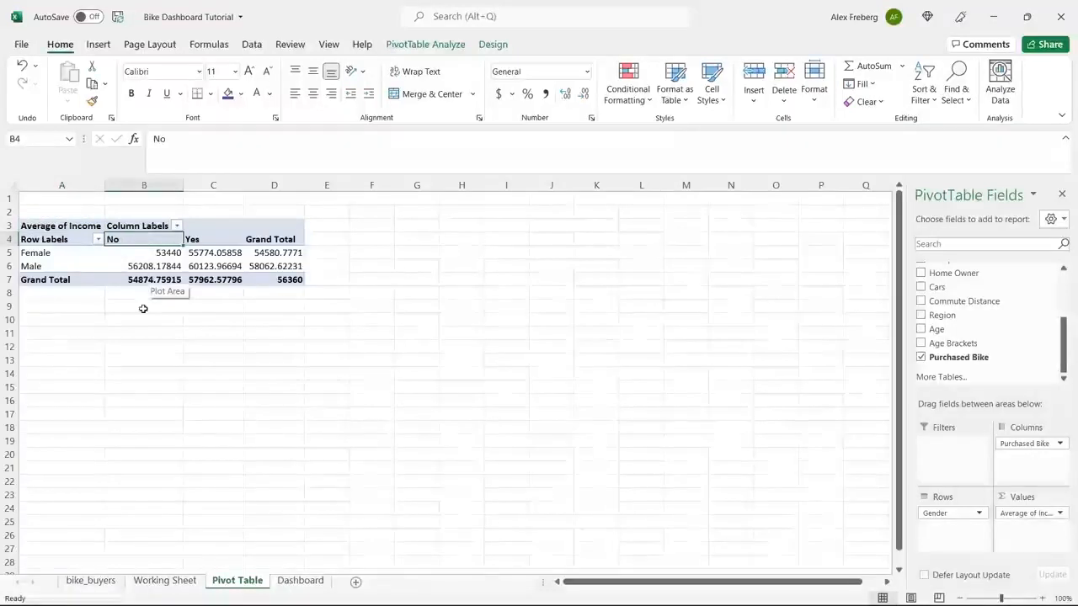
pyautogui.click(133, 253)
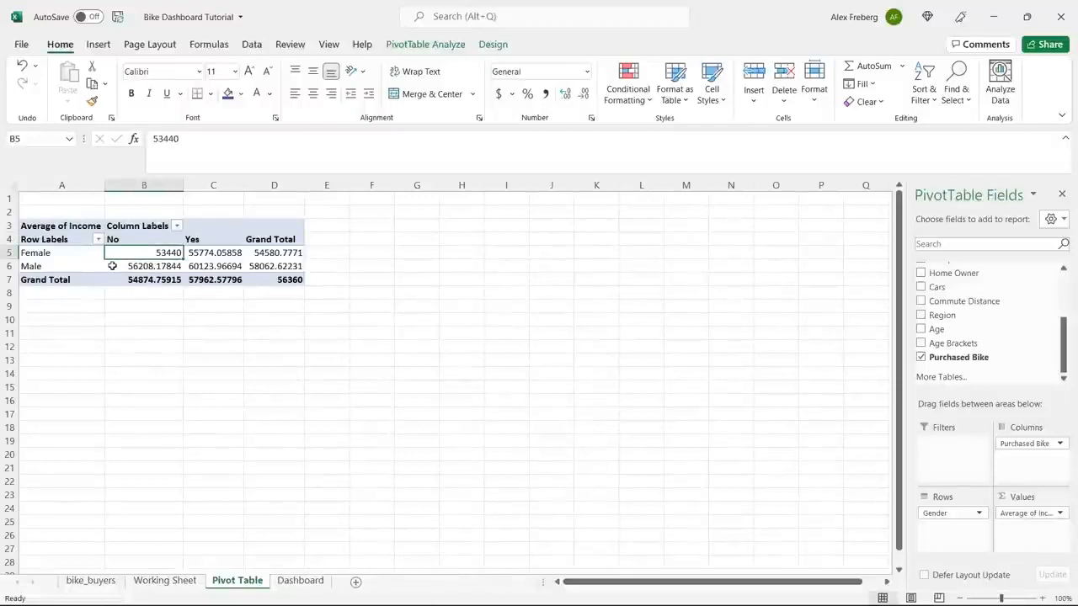
pyautogui.moveTo(117, 266)
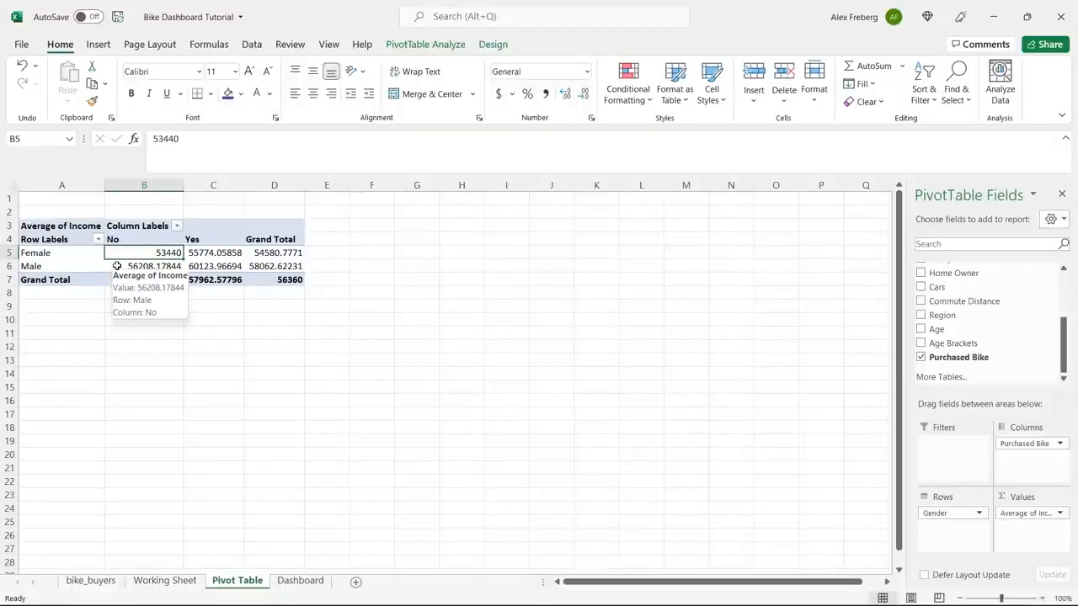
pyautogui.click(117, 266)
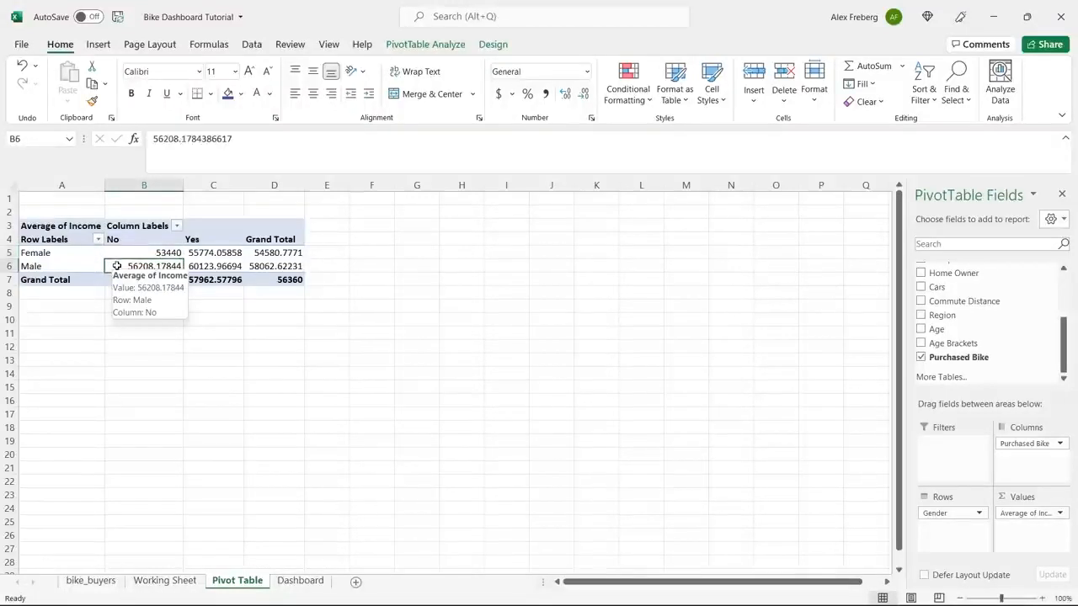
pyautogui.click(219, 239)
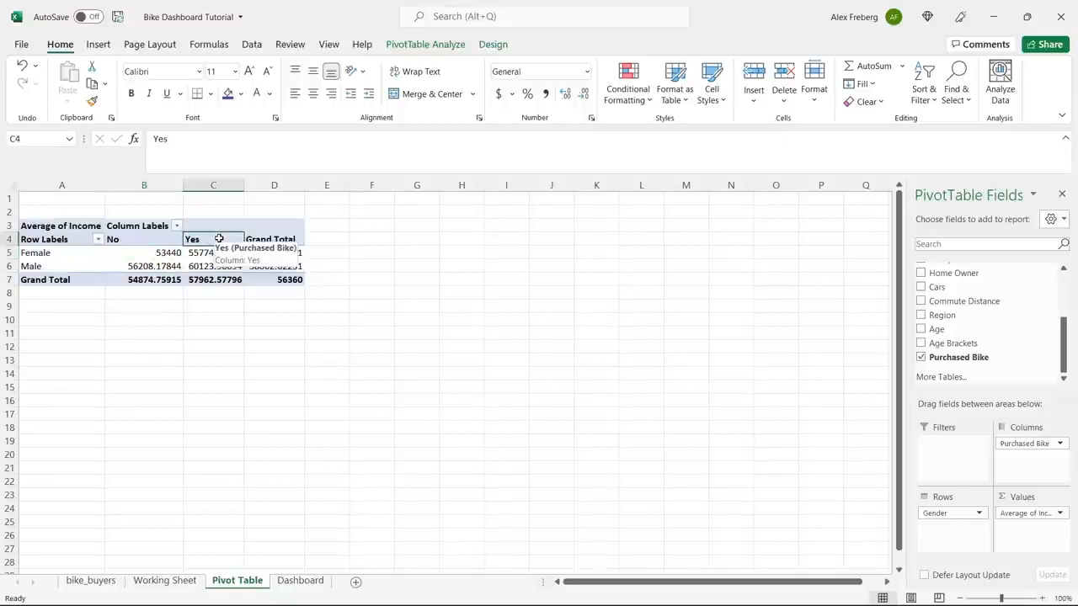
pyautogui.click(216, 252)
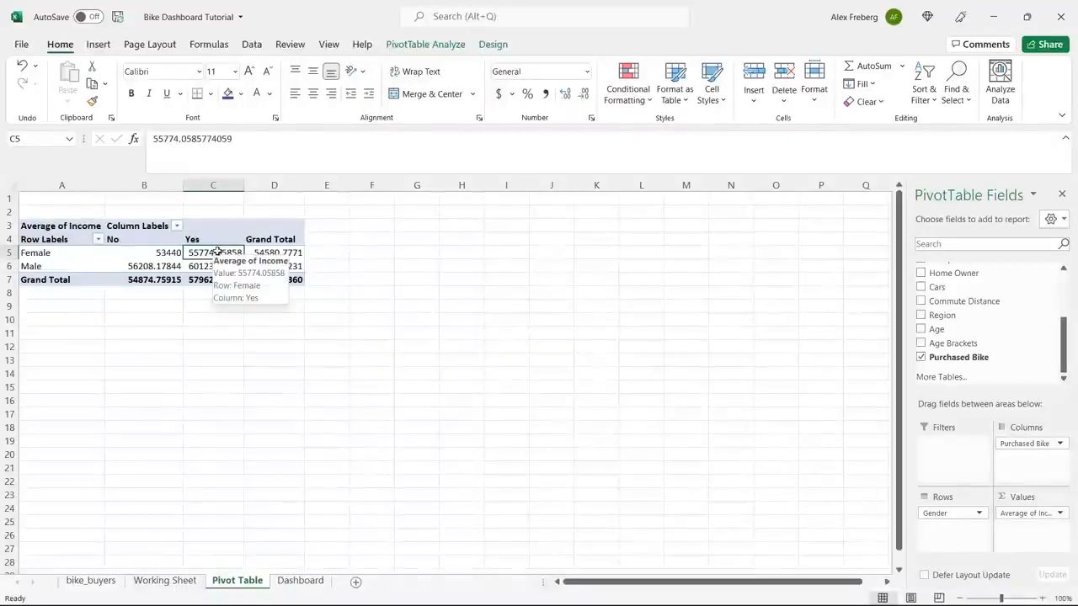
pyautogui.click(217, 266)
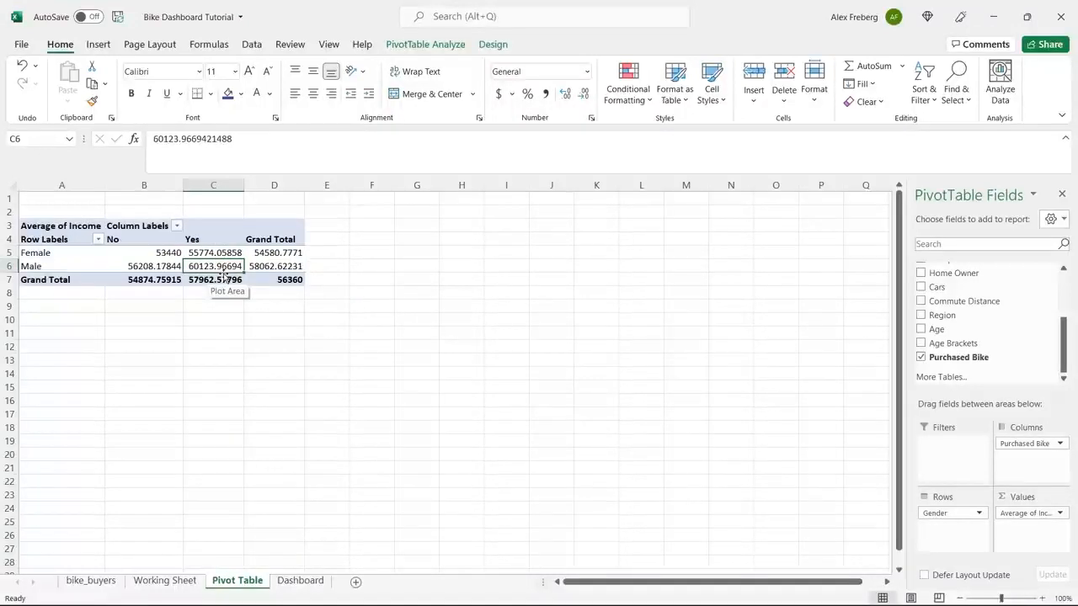
pyautogui.click(160, 252)
pyautogui.moveTo(181, 253); pyautogui.dragTo(193, 256)
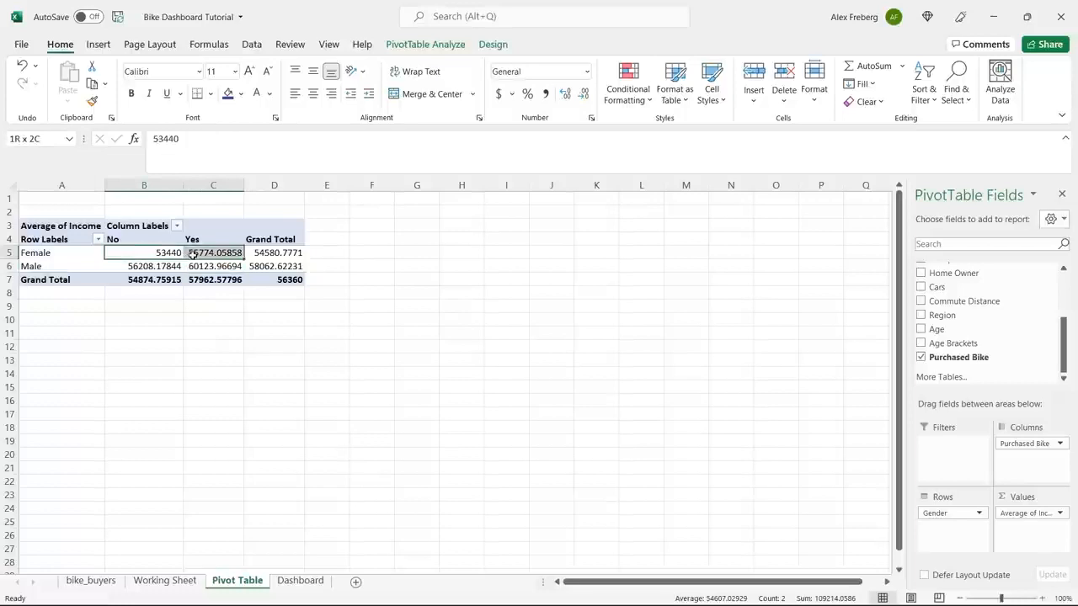
pyautogui.click(173, 266)
pyautogui.moveTo(171, 268); pyautogui.dragTo(206, 265)
pyautogui.click(164, 252)
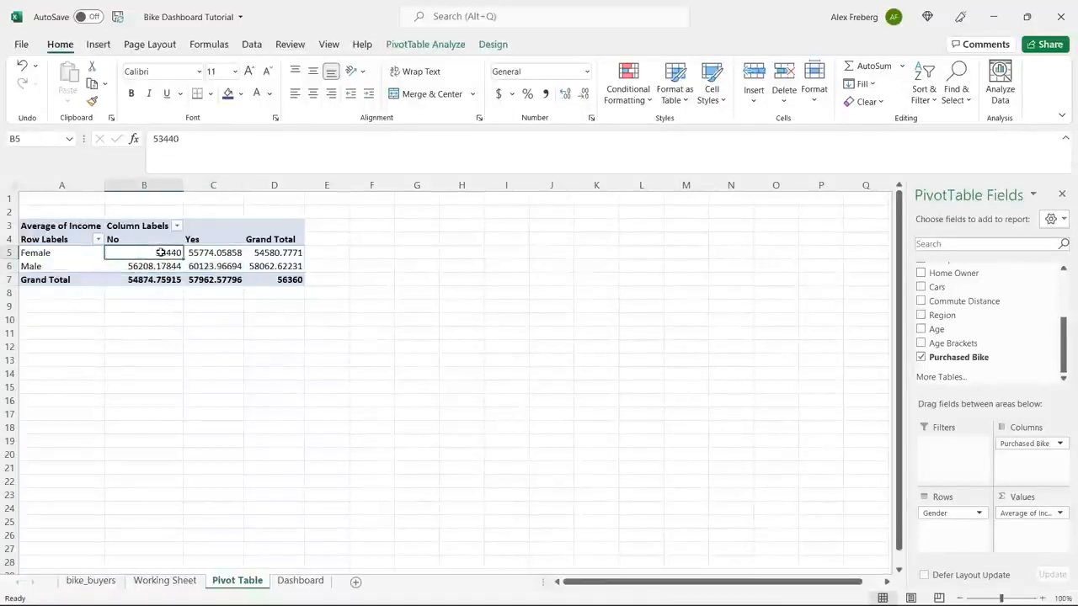
pyautogui.click(156, 266)
pyautogui.click(285, 268)
pyautogui.click(172, 253)
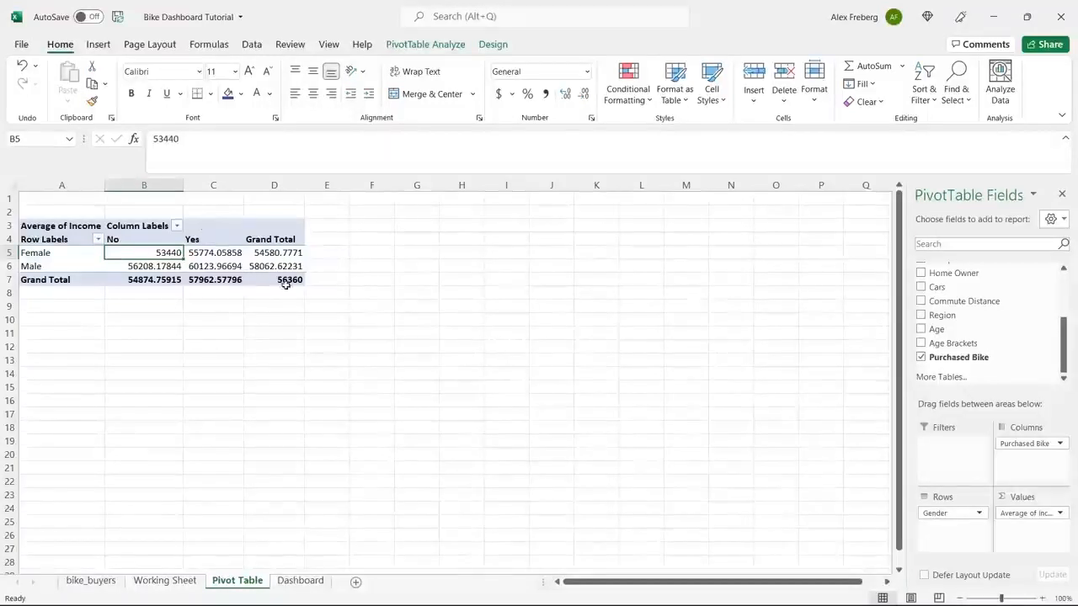
pyautogui.click(203, 265)
pyautogui.click(202, 318)
pyautogui.doubleClick(156, 251)
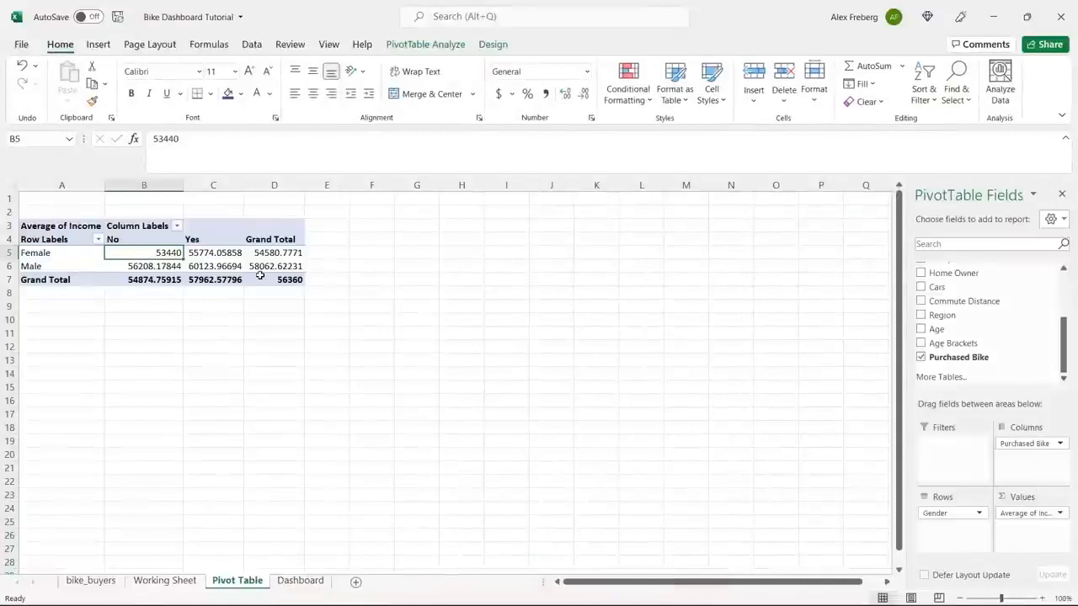
# Preview the column chart variants and insert a Clustered Column pivot chart of average income by gender and bike purchase.
pyautogui.click(212, 253)
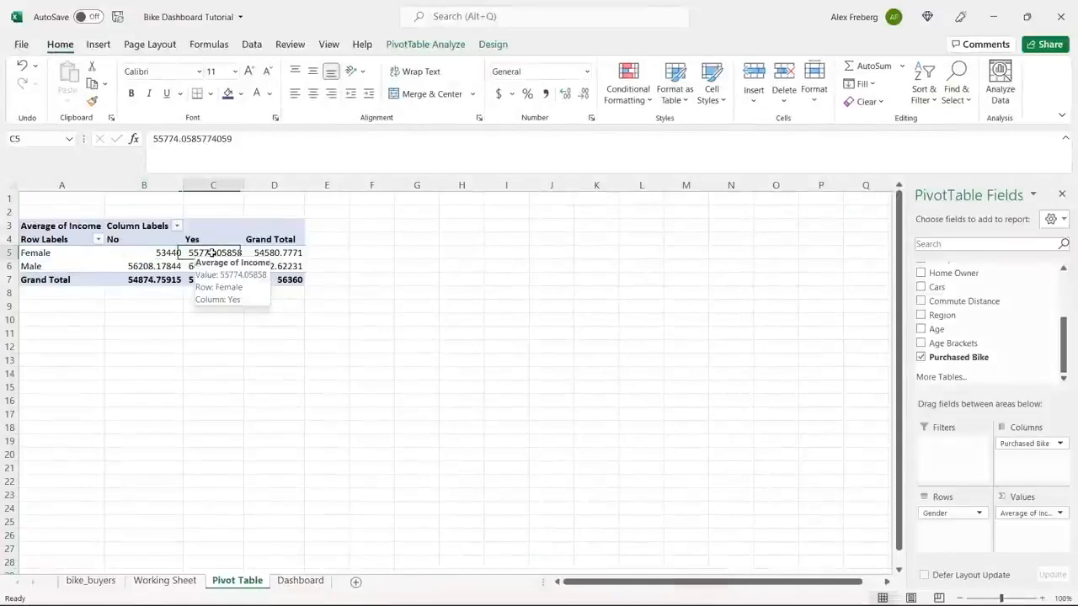
pyautogui.click(98, 44)
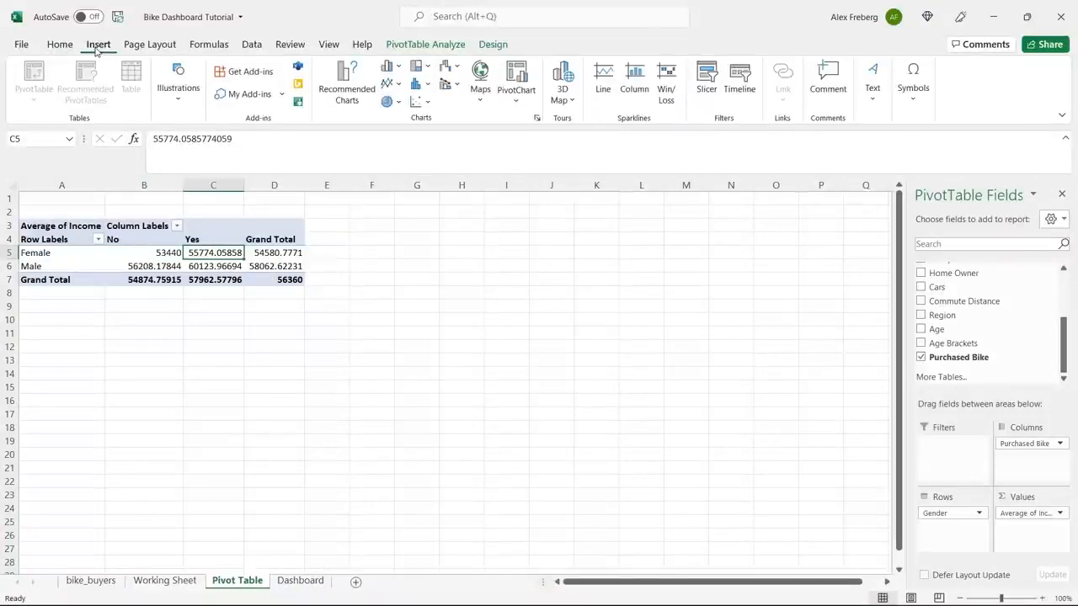
pyautogui.click(341, 87)
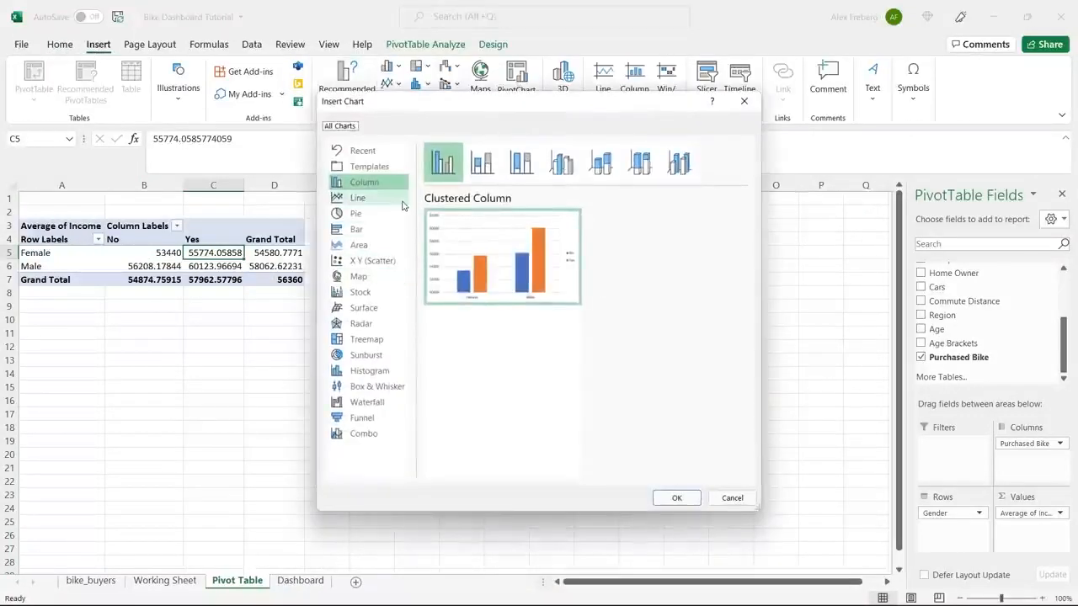
pyautogui.click(520, 164)
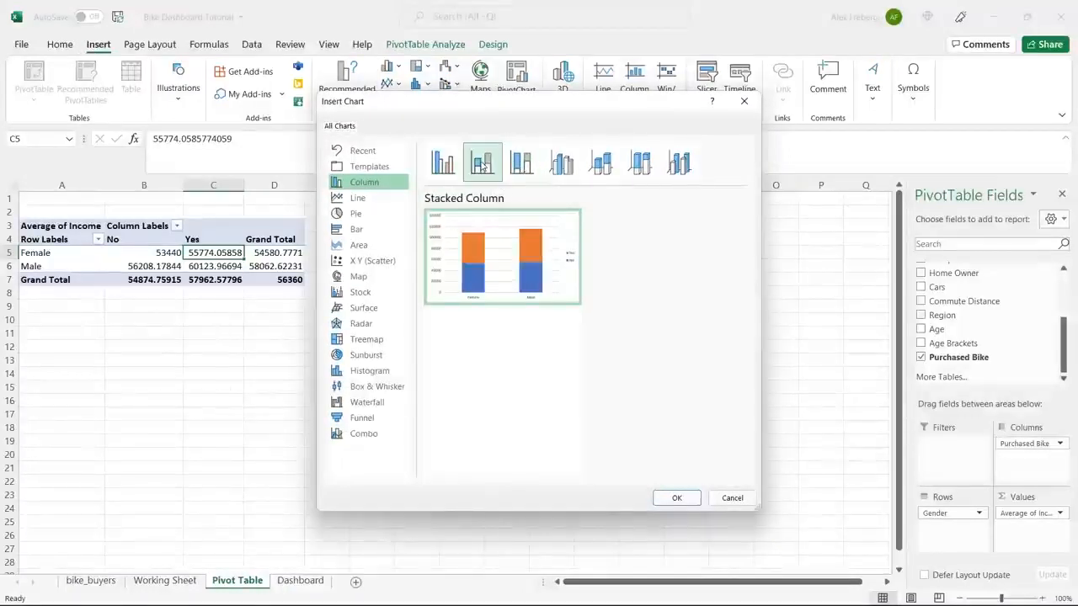
pyautogui.click(560, 162)
pyautogui.click(601, 162)
pyautogui.click(641, 162)
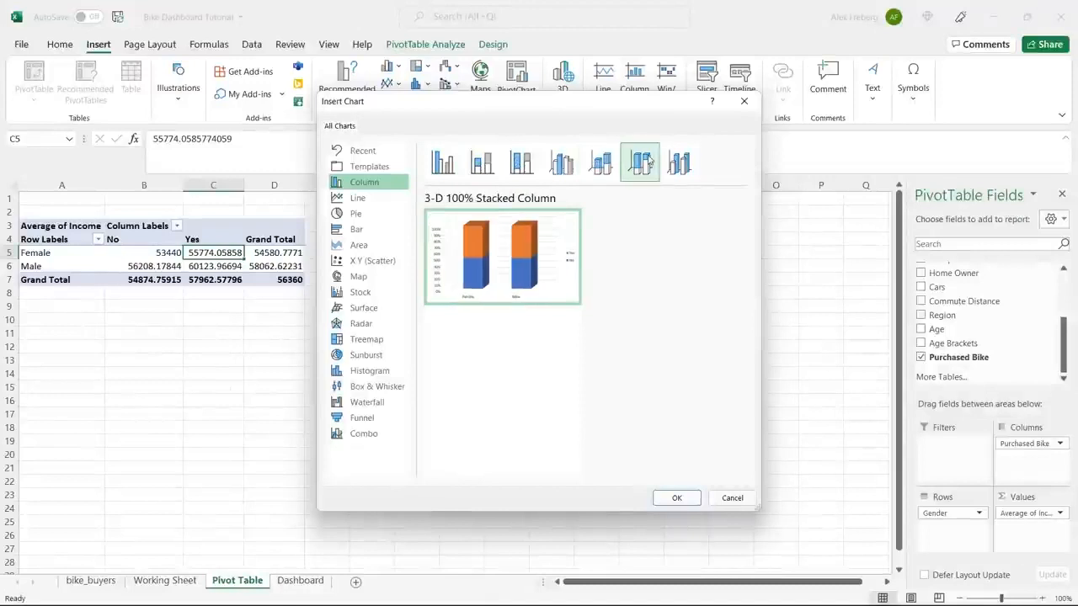
pyautogui.click(678, 162)
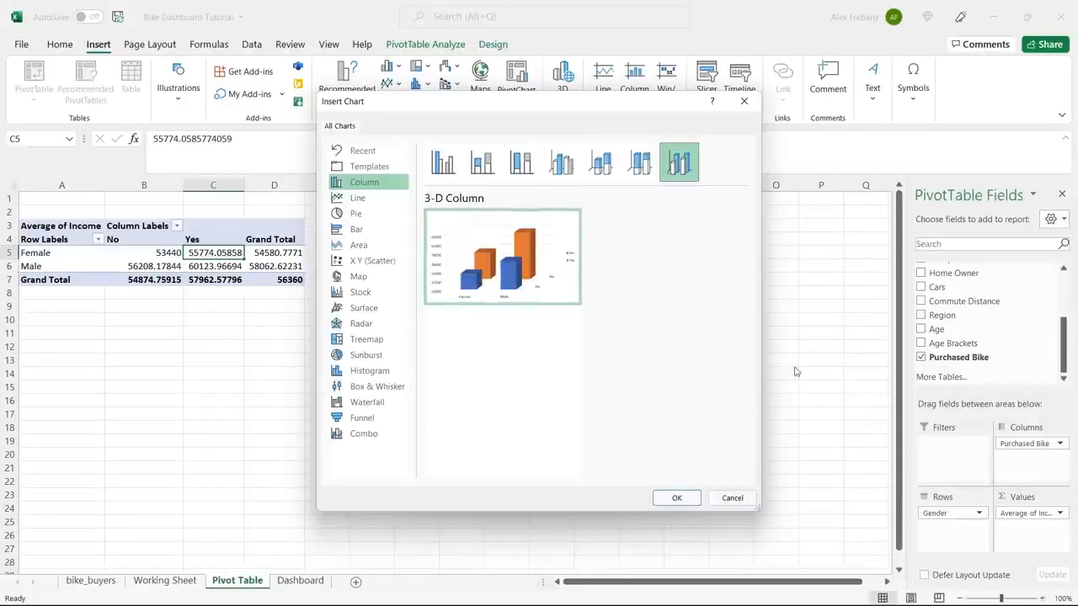
pyautogui.click(443, 162)
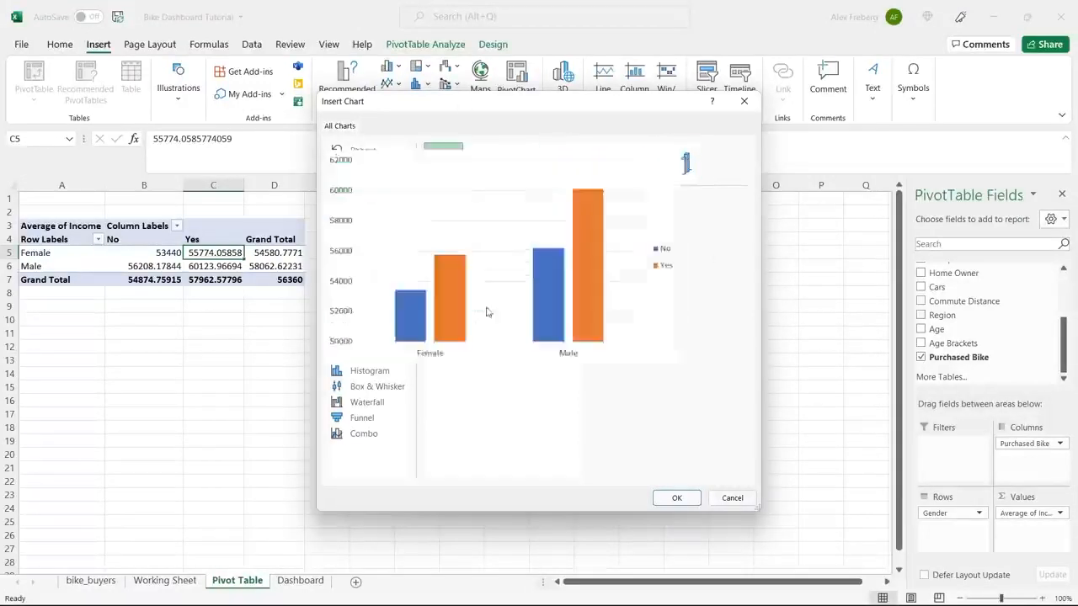
pyautogui.click(677, 498)
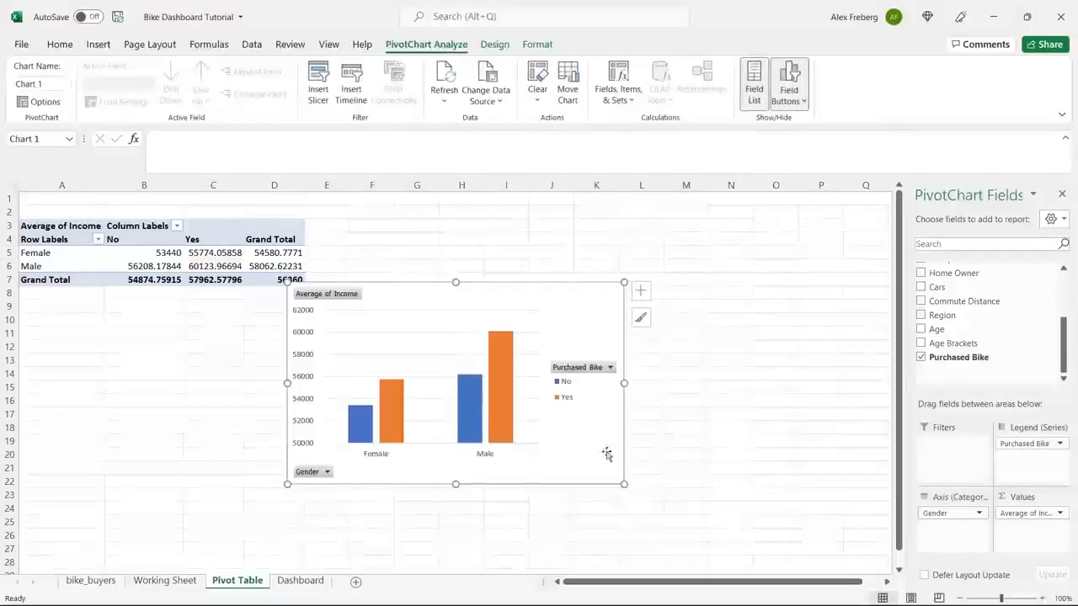
# Move the pivot chart up beside the pivot table, so it spans about columns F to M.
pyautogui.click(551, 291)
pyautogui.moveTo(551, 290); pyautogui.dragTo(622, 209)
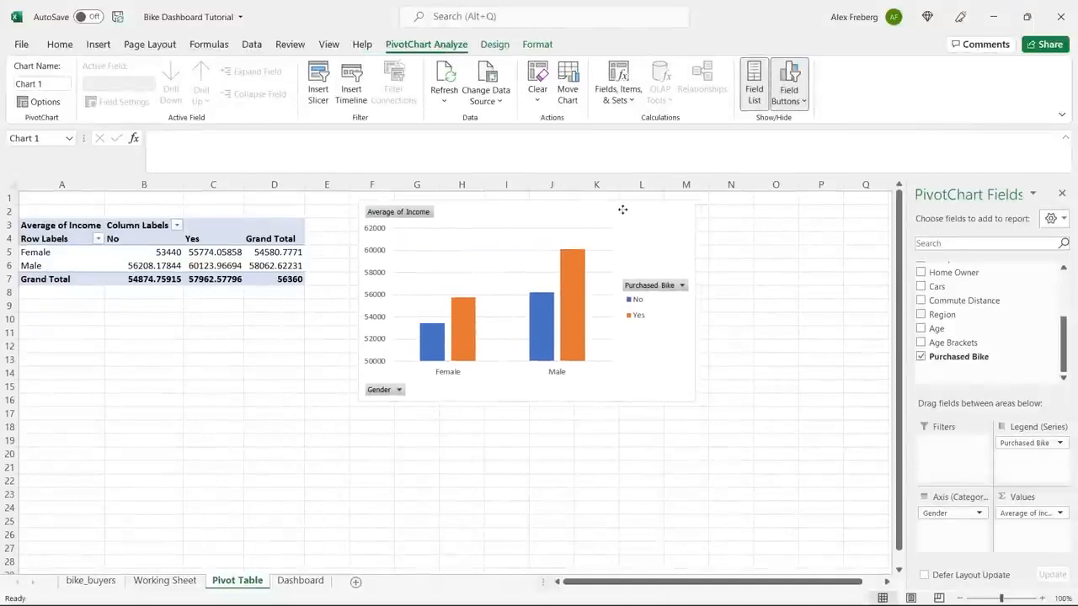
pyautogui.moveTo(584, 305)
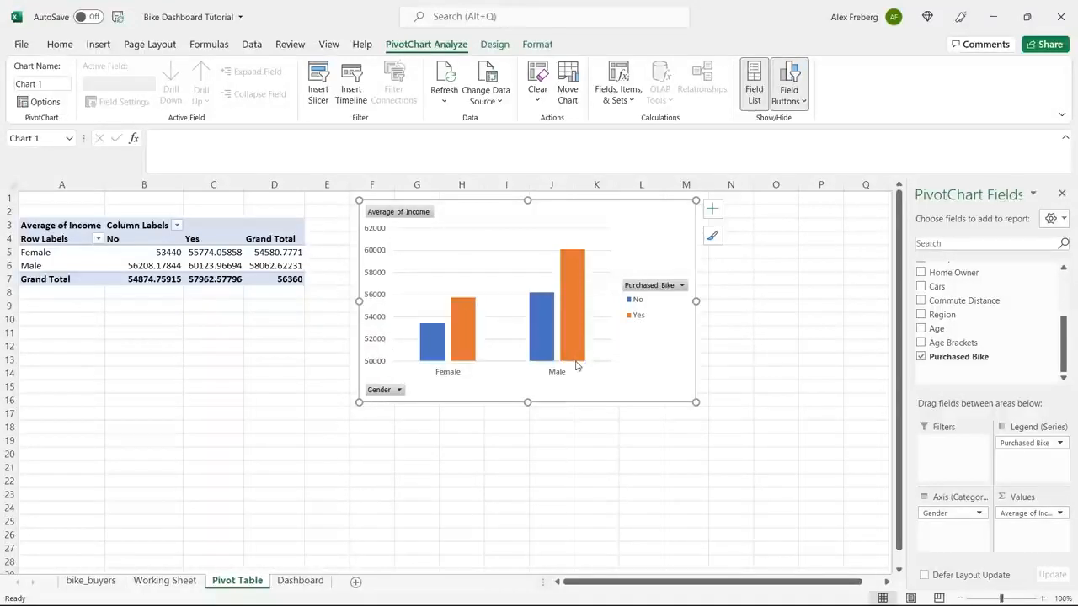
# Preview the available chart styles and color options for the average income chart.
pyautogui.click(713, 239)
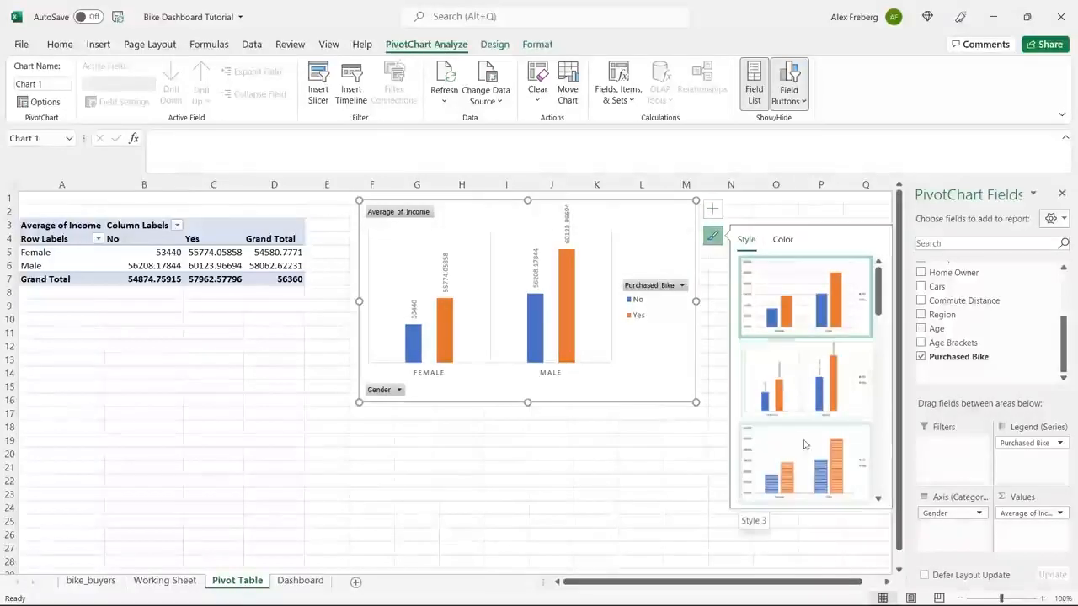
pyautogui.scroll(-2, 825, 389)
pyautogui.scroll(4, 827, 392)
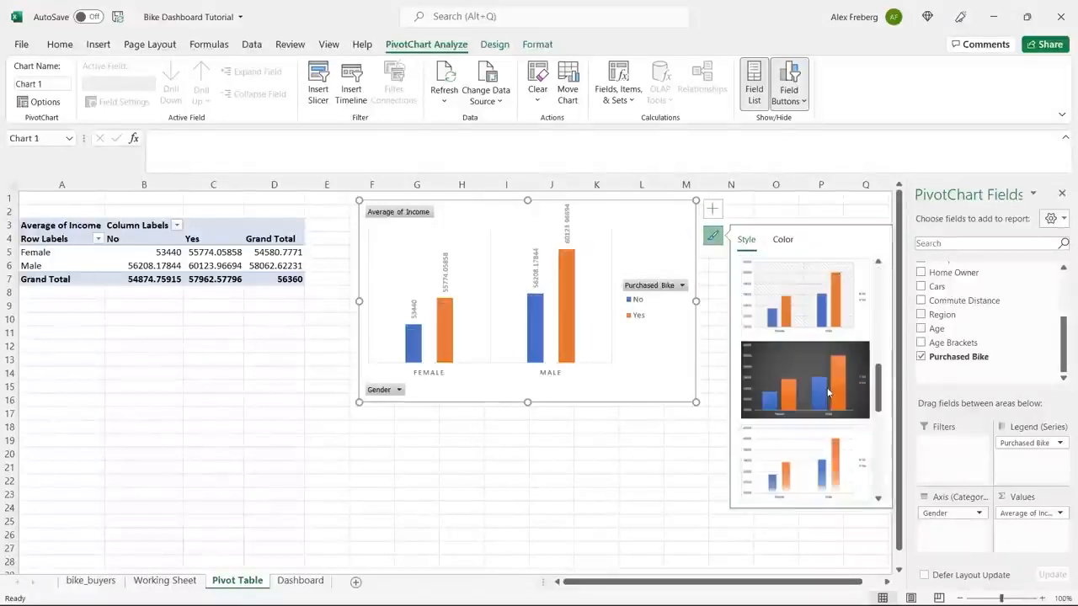
pyautogui.click(783, 239)
# Add axis titles to the chart, naming the vertical axis Income and the horizontal axis Gender.
pyautogui.click(713, 209)
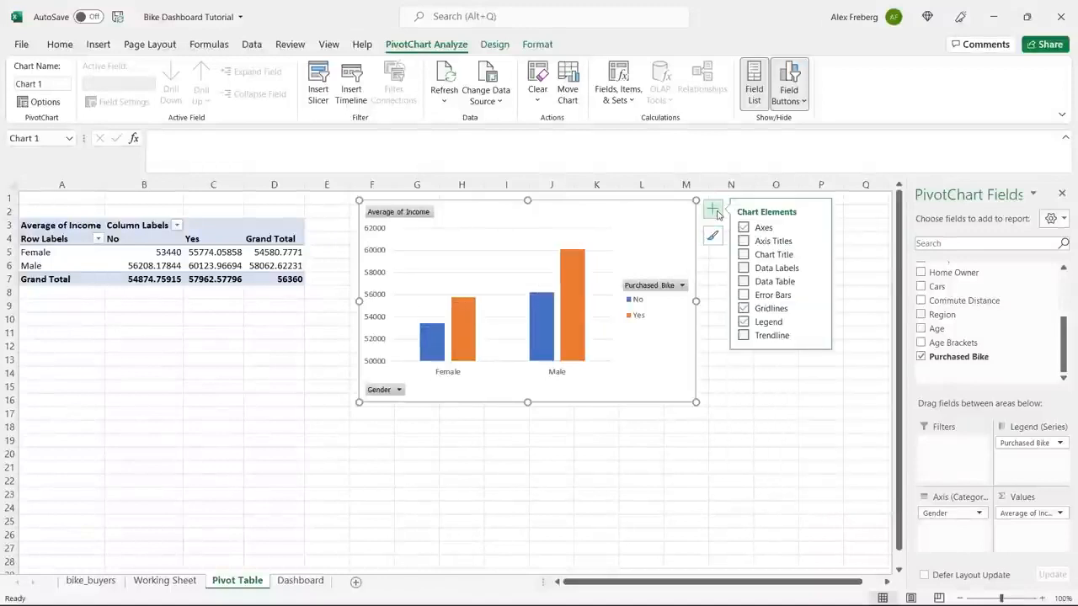
pyautogui.click(743, 242)
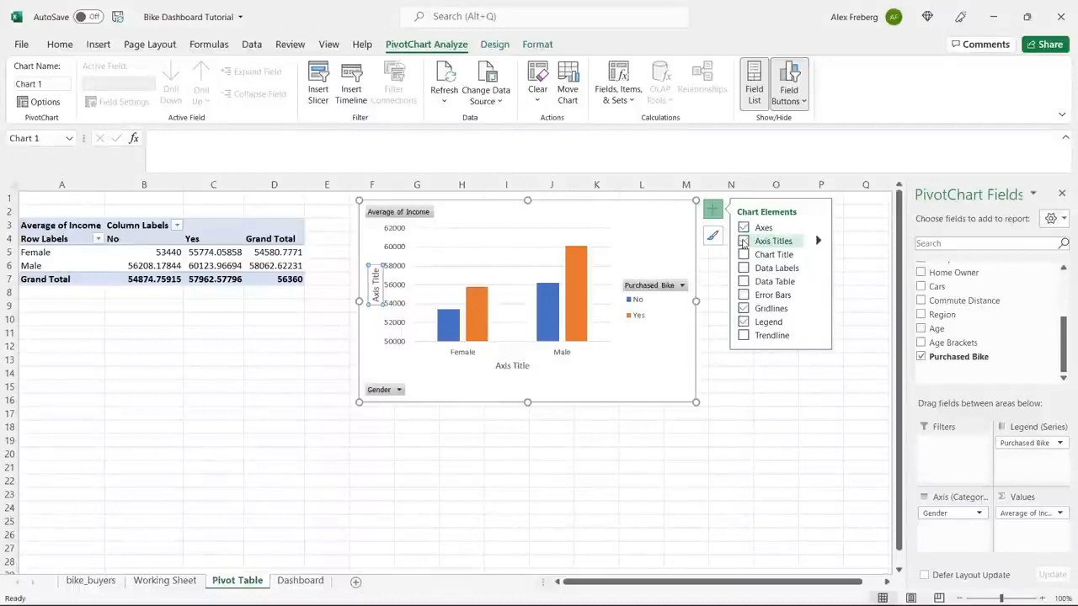
pyautogui.click(378, 289)
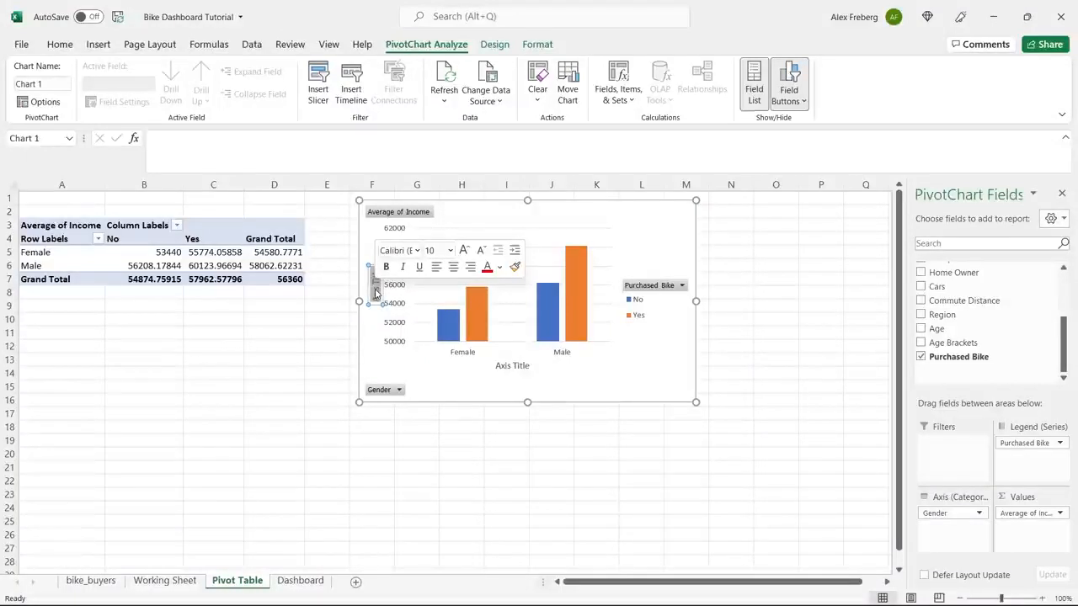
pyautogui.write('Income')
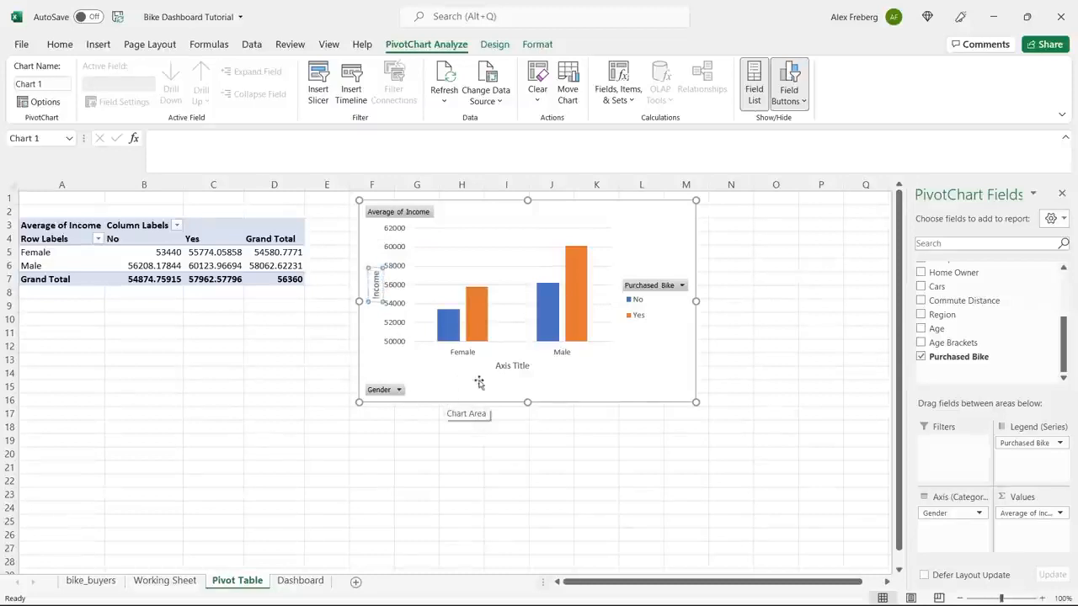
pyautogui.doubleClick(510, 368)
pyautogui.press('Delete')
pyautogui.press('Delete')
pyautogui.press('Delete')
pyautogui.press('Delete')
pyautogui.press('Delete')
pyautogui.press('Delete')
pyautogui.press('Delete')
pyautogui.write('Gender')
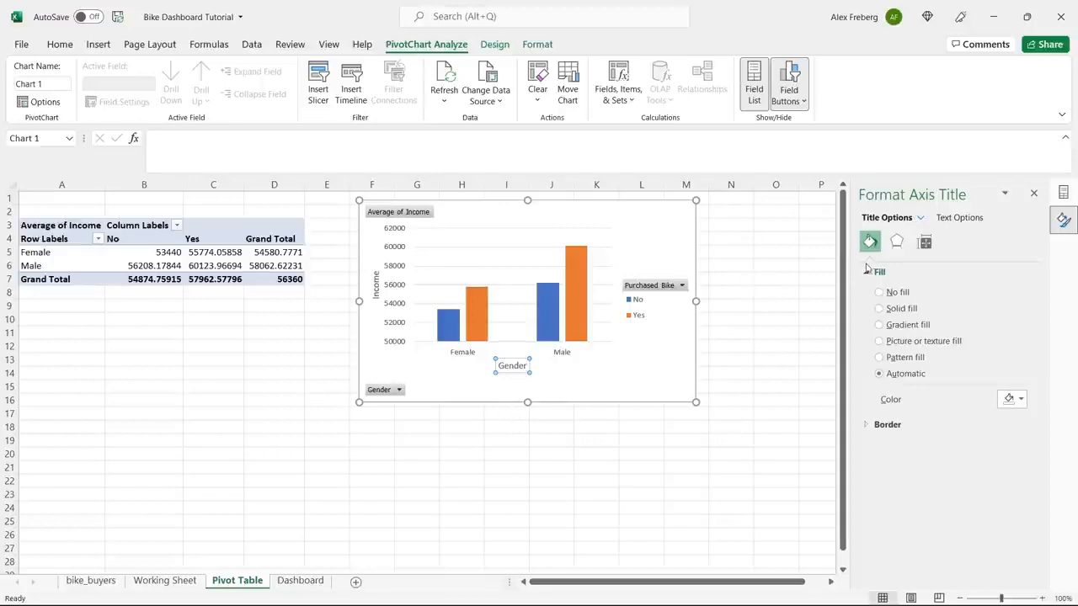
# Add a chart title to the pivot chart reading "Avg Income Per Purchase".
pyautogui.click(671, 238)
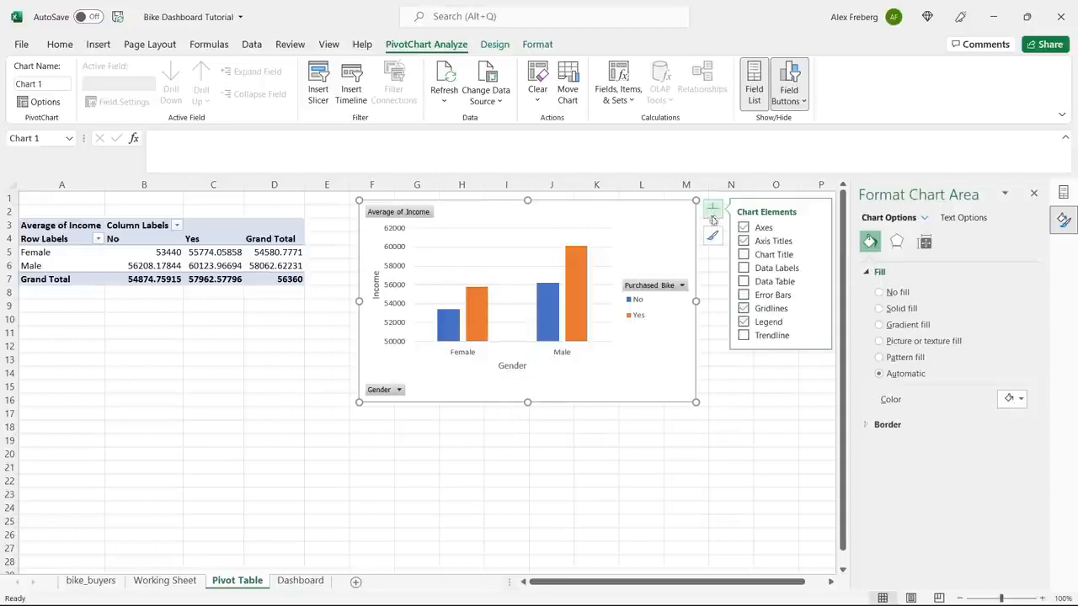
pyautogui.click(743, 254)
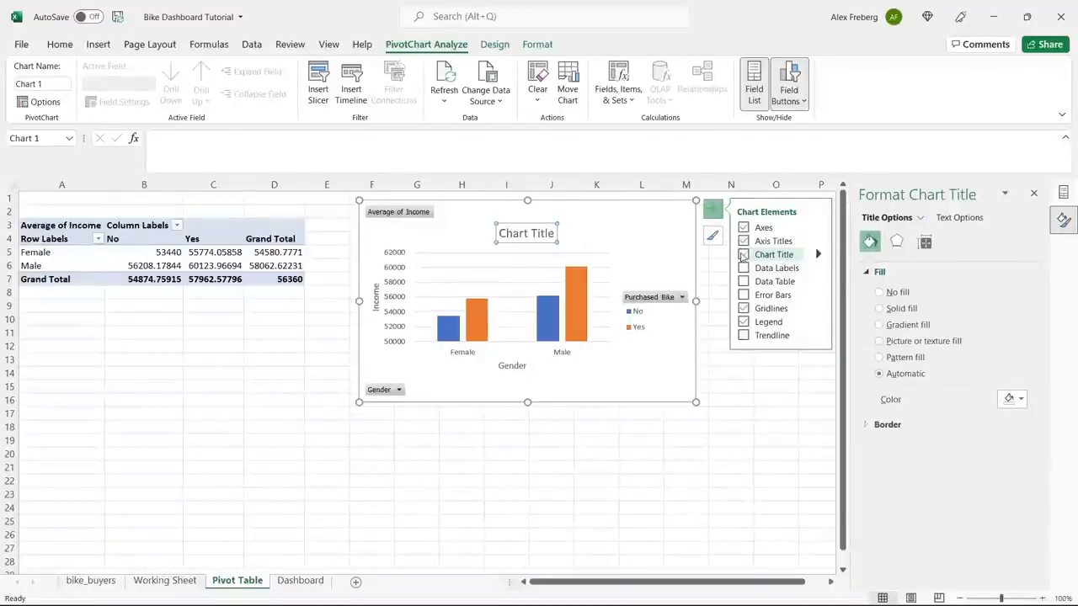
pyautogui.tripleClick(525, 236)
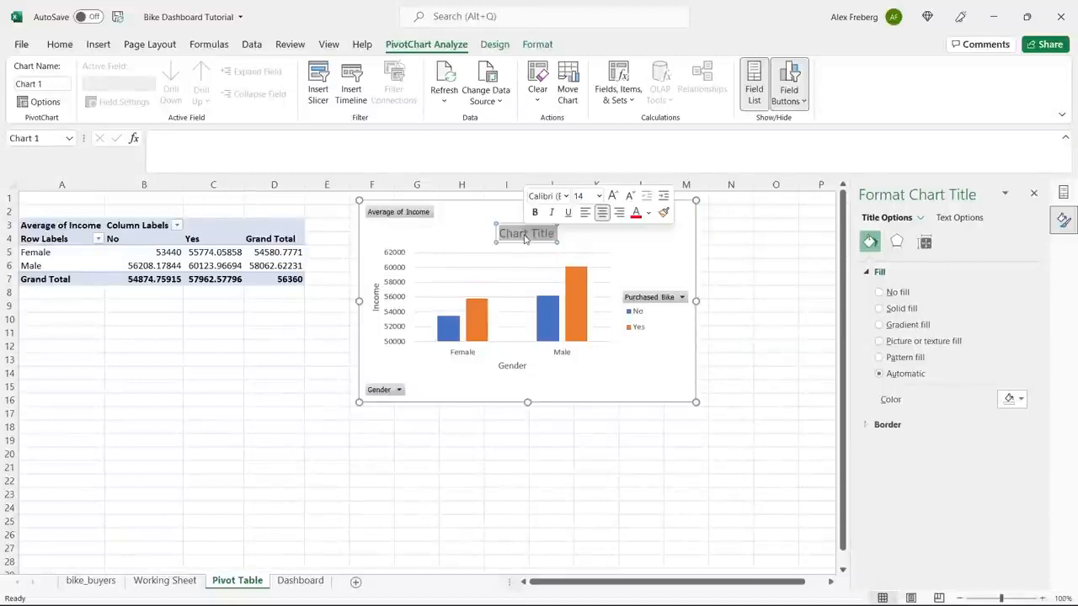
pyautogui.write('Avg I')
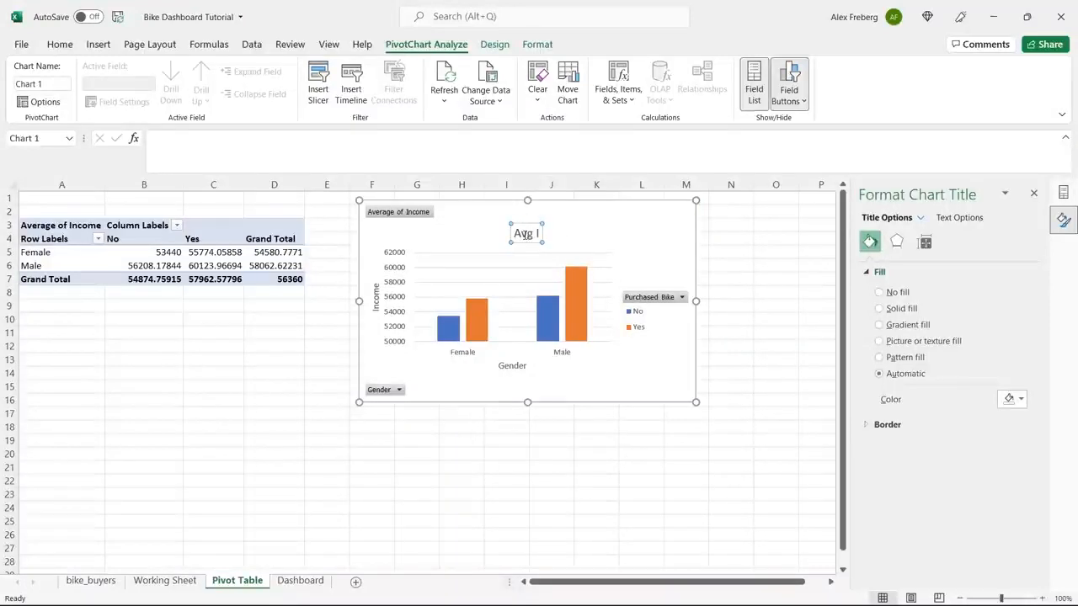
pyautogui.write('ncome Per P')
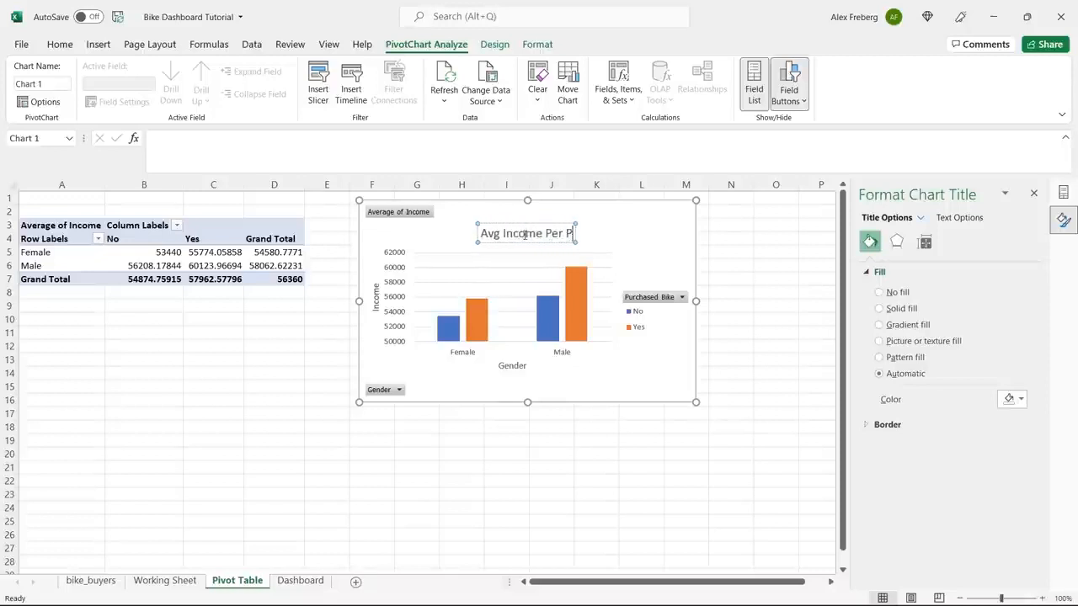
pyautogui.write('urchase')
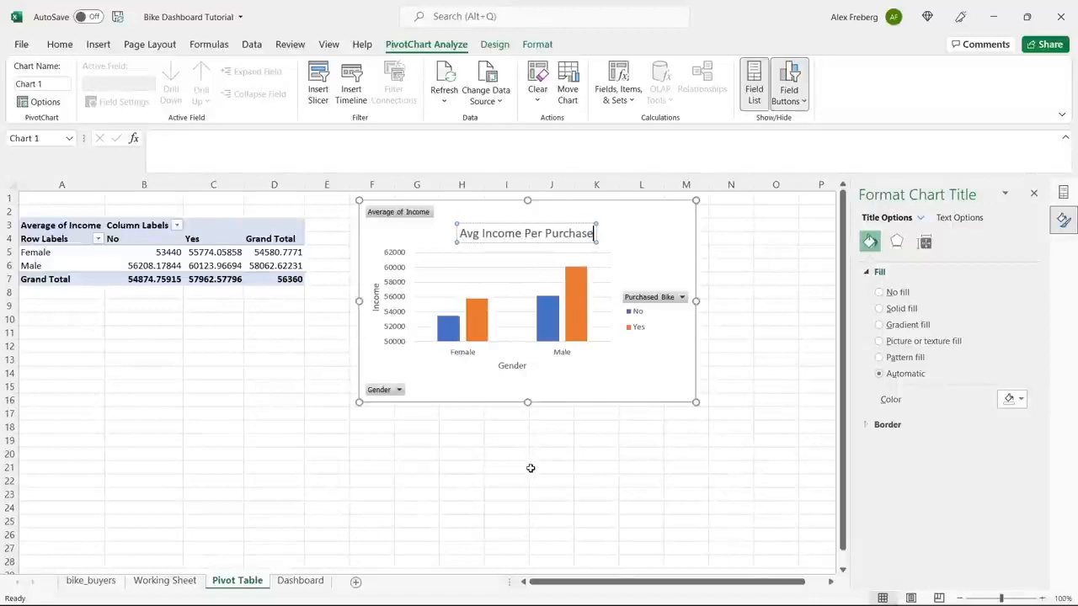
pyautogui.click(573, 377)
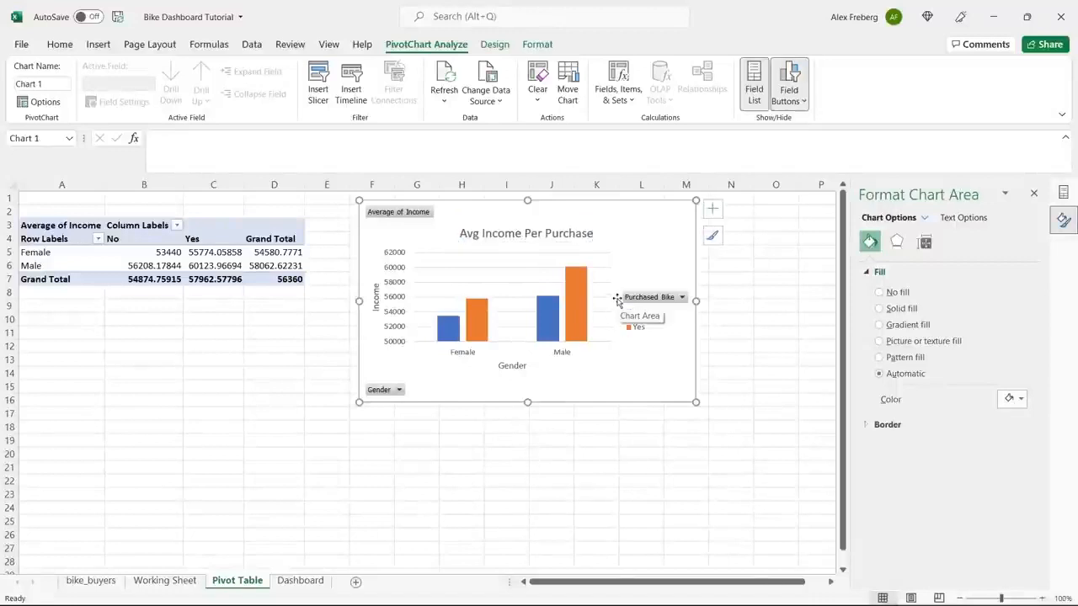
# Try data labels on the chart, remove them again, and add a data table instead.
pyautogui.click(712, 209)
pyautogui.click(745, 269)
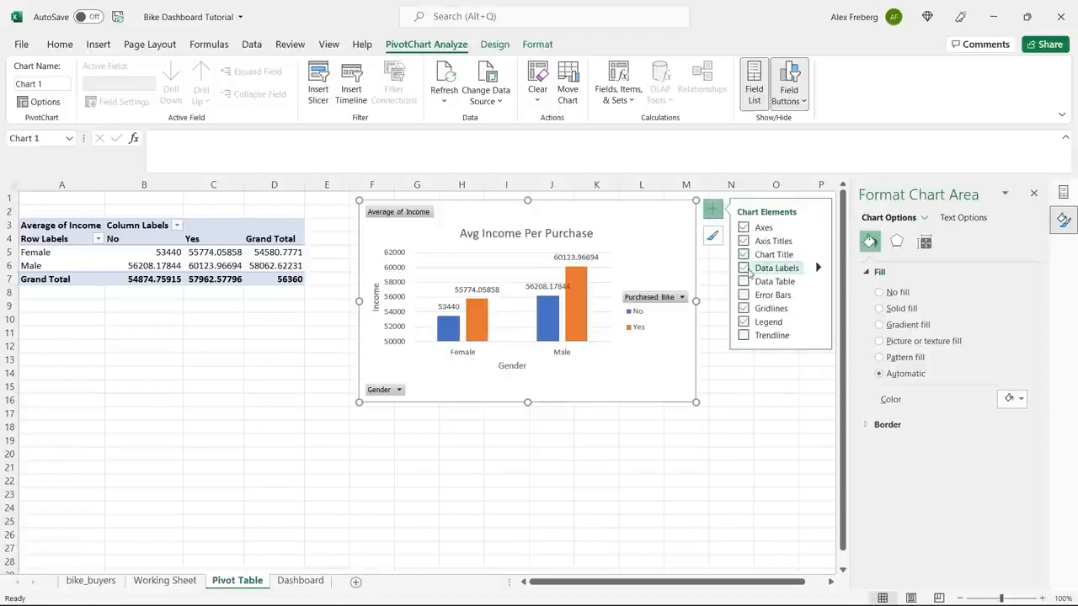
pyautogui.click(744, 267)
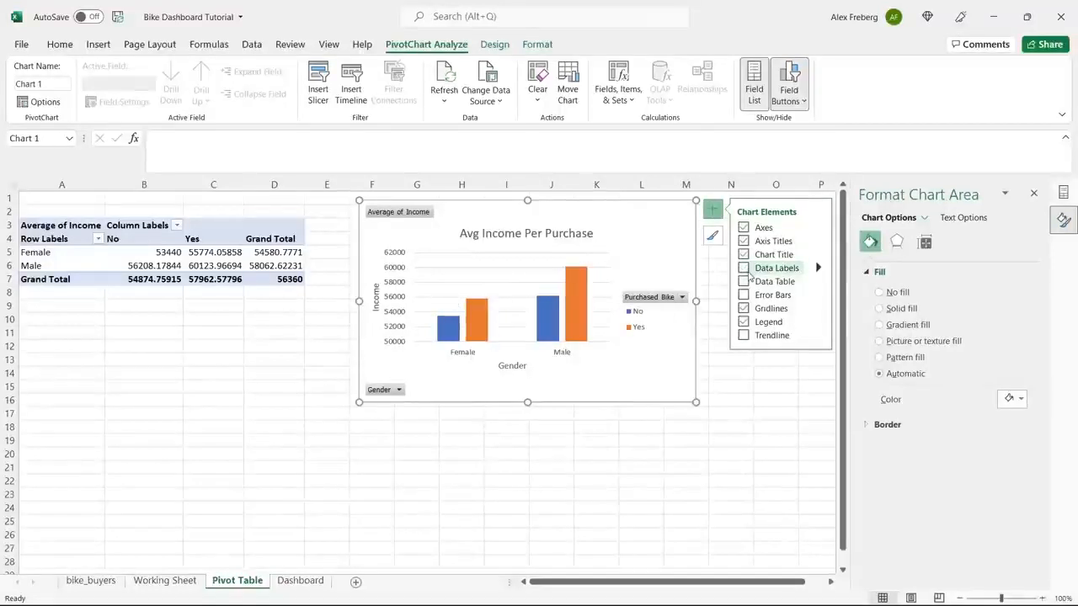
pyautogui.click(744, 281)
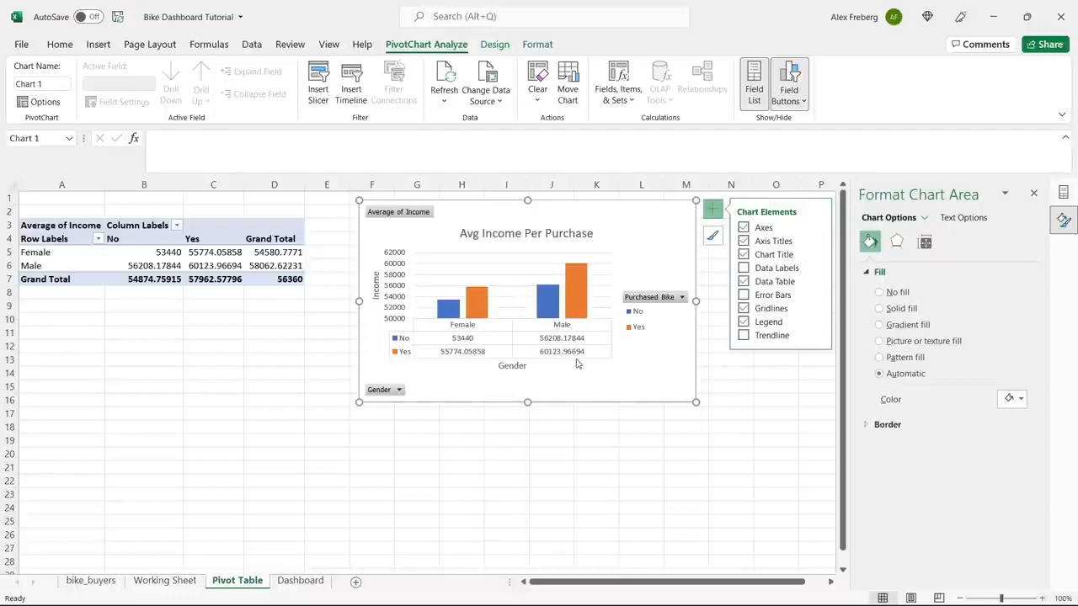
# Format the pivot table's average incomes in B5:D7 with thousands separators and no decimal places.
pyautogui.click(193, 252)
pyautogui.moveTo(168, 252); pyautogui.dragTo(268, 278)
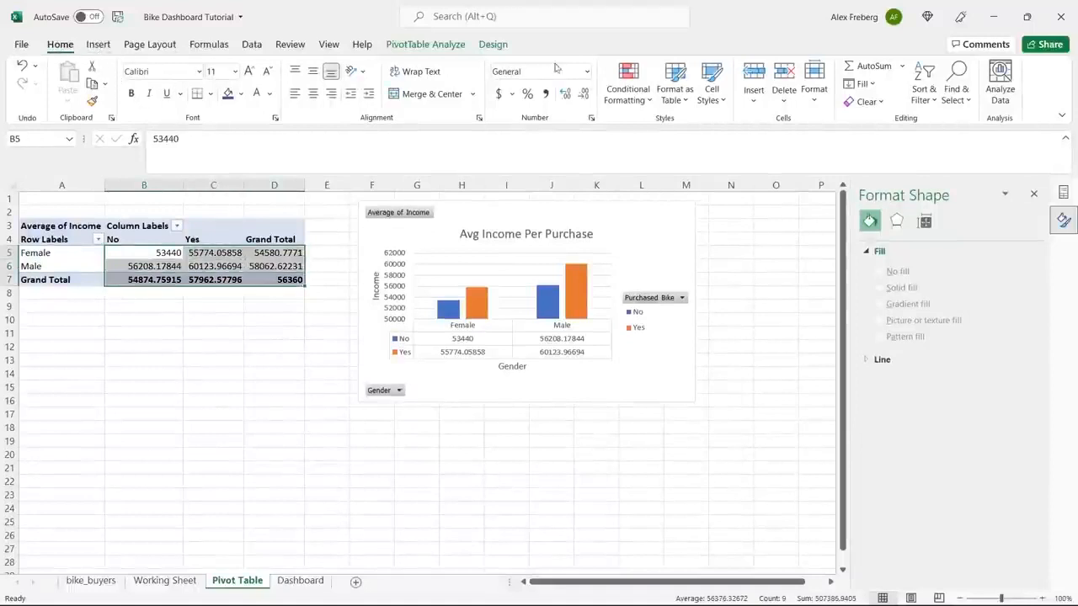
pyautogui.click(588, 73)
pyautogui.click(574, 134)
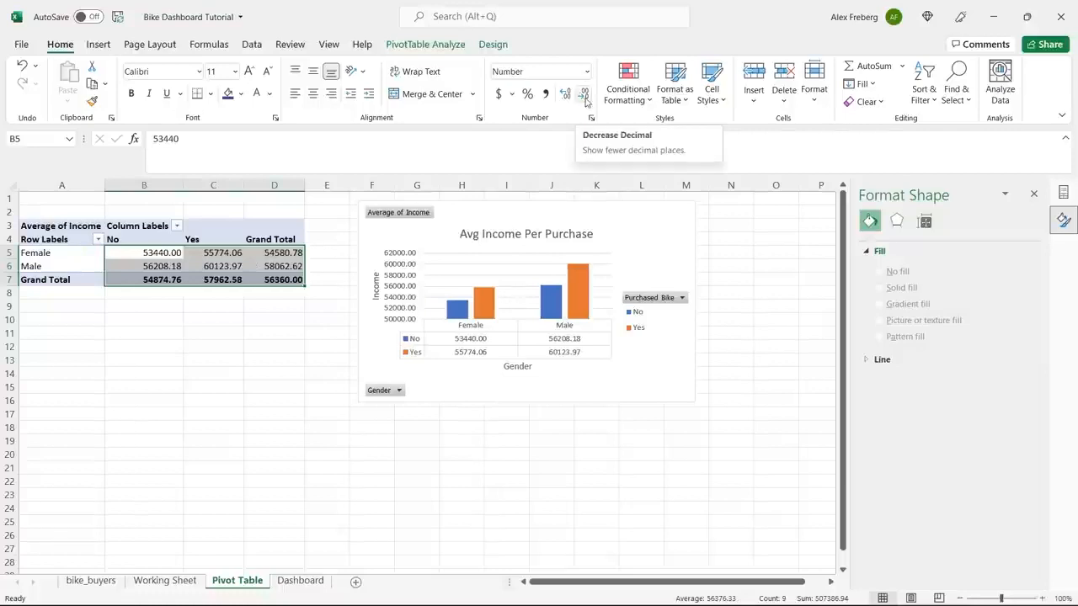
pyautogui.click(584, 97)
pyautogui.click(582, 96)
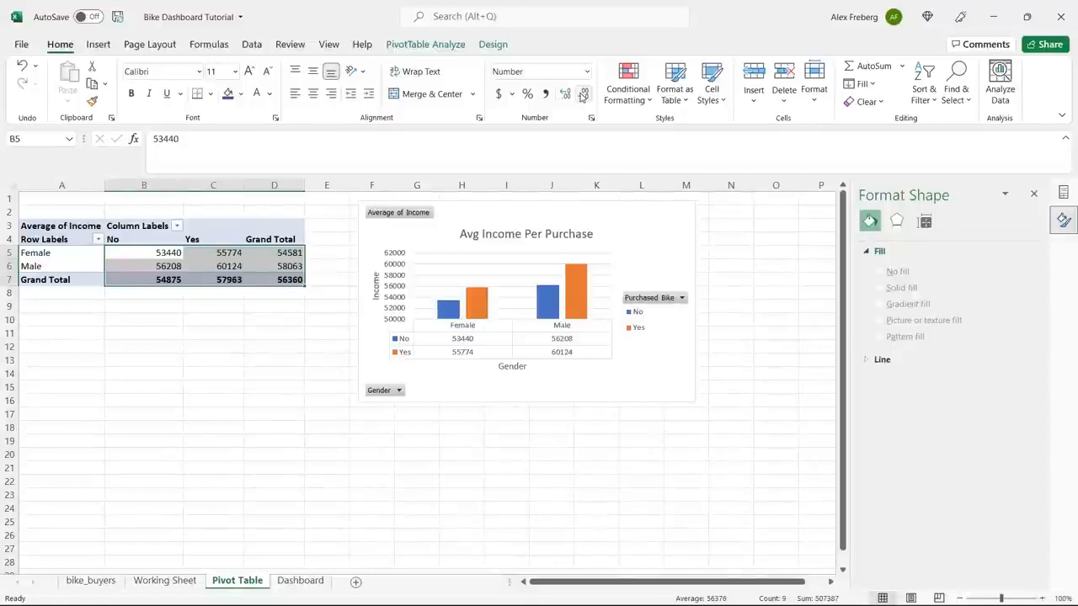
pyautogui.click(545, 93)
pyautogui.click(583, 97)
pyautogui.click(583, 97)
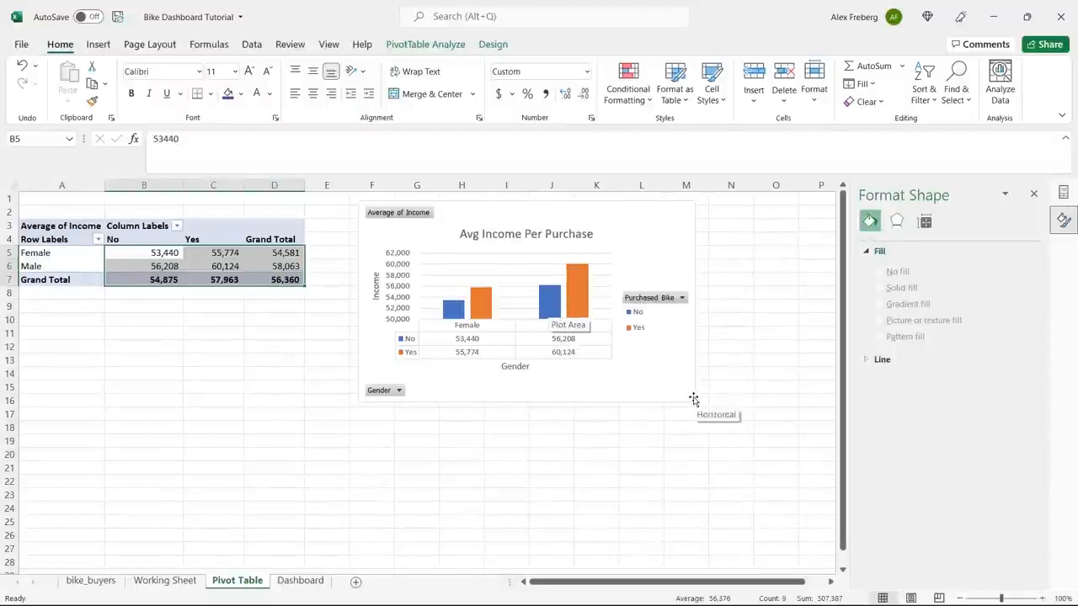
# Select the average income chart and close the Format Chart Area pane.
pyautogui.click(657, 379)
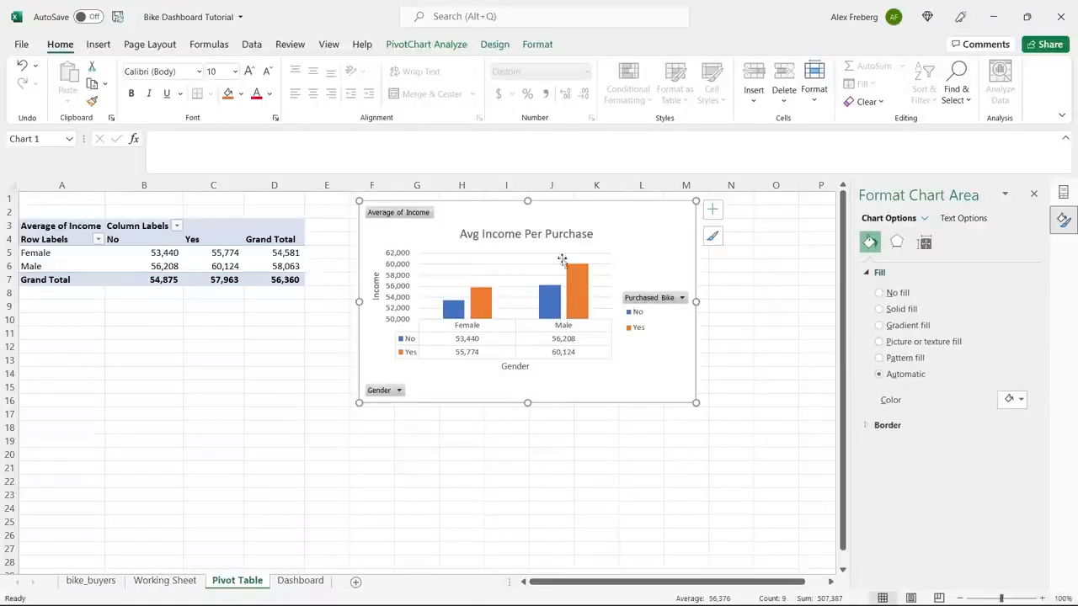
pyautogui.moveTo(560, 304)
pyautogui.click(1034, 195)
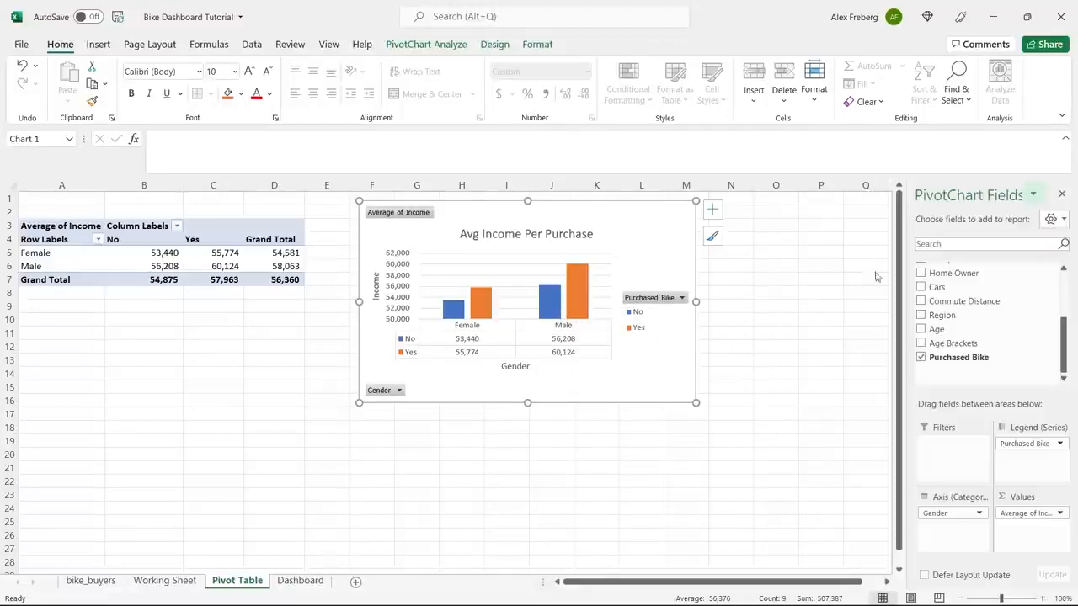
# Insert a second pivot table at cell A20 of the Pivot Table sheet, based on Working Sheet range A1:N1001.
pyautogui.click(135, 337)
pyautogui.scroll(-3, 135, 340)
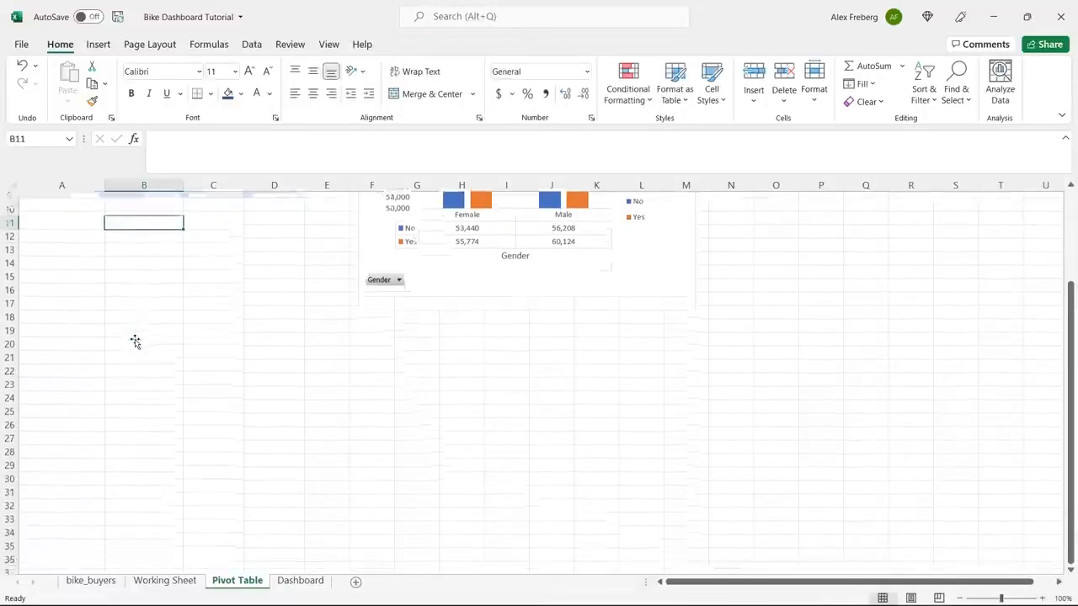
pyautogui.click(62, 333)
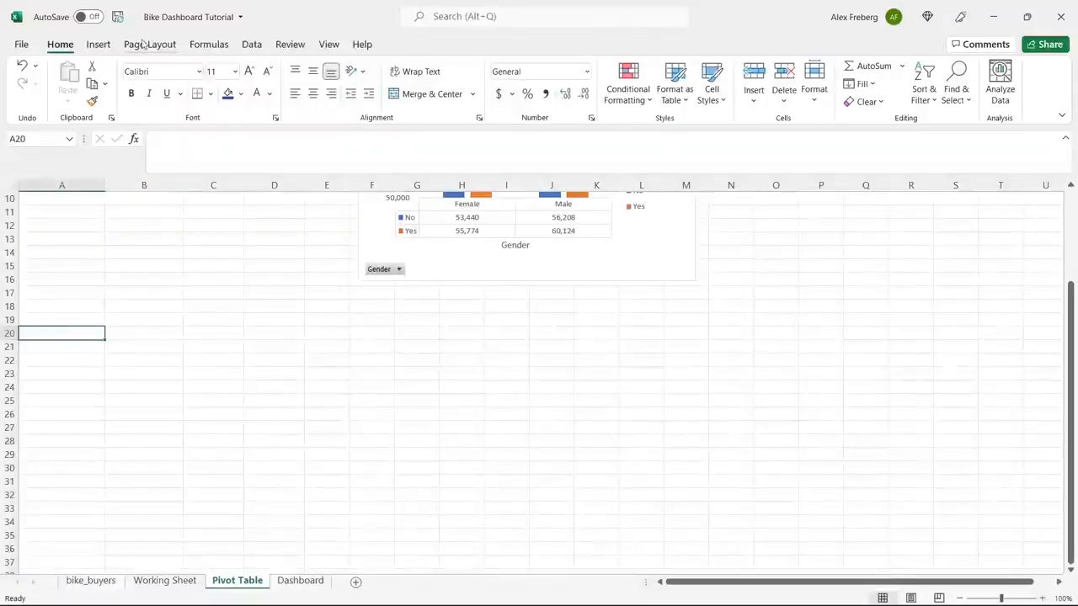
pyautogui.click(98, 44)
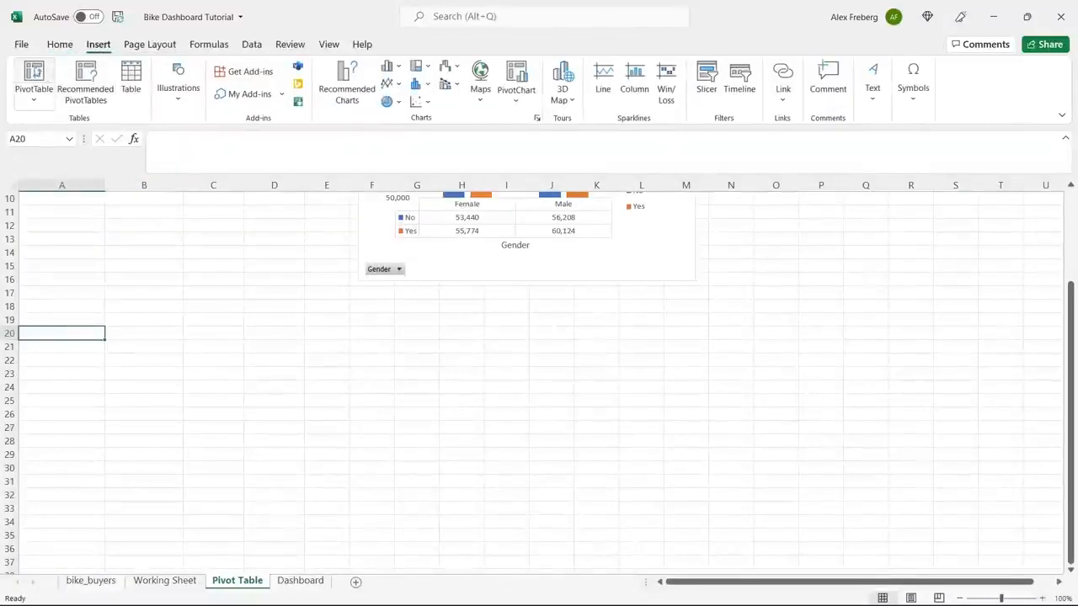
pyautogui.click(34, 73)
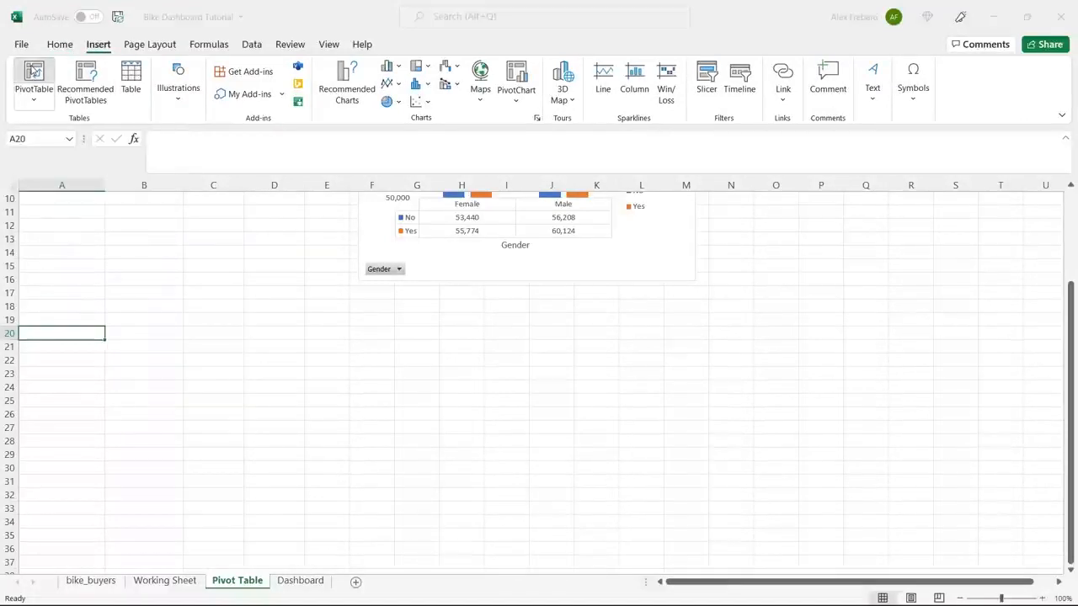
pyautogui.click(196, 583)
pyautogui.click(135, 215)
pyautogui.hotkey('ctrl', 'a')
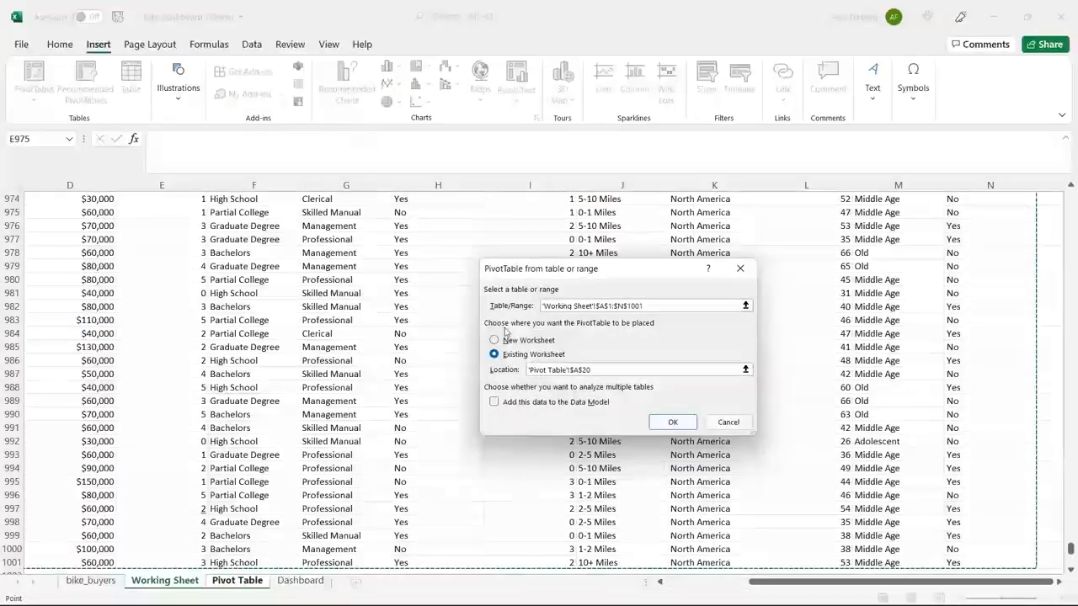
pyautogui.click(672, 422)
pyautogui.scroll(-3, 411, 327)
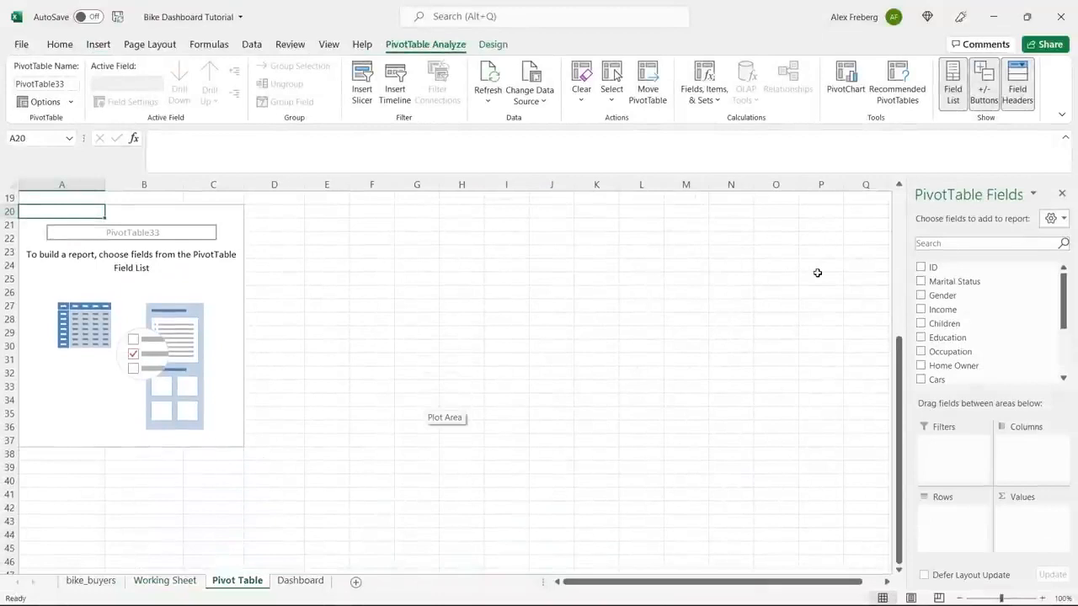
pyautogui.scroll(6, 724, 344)
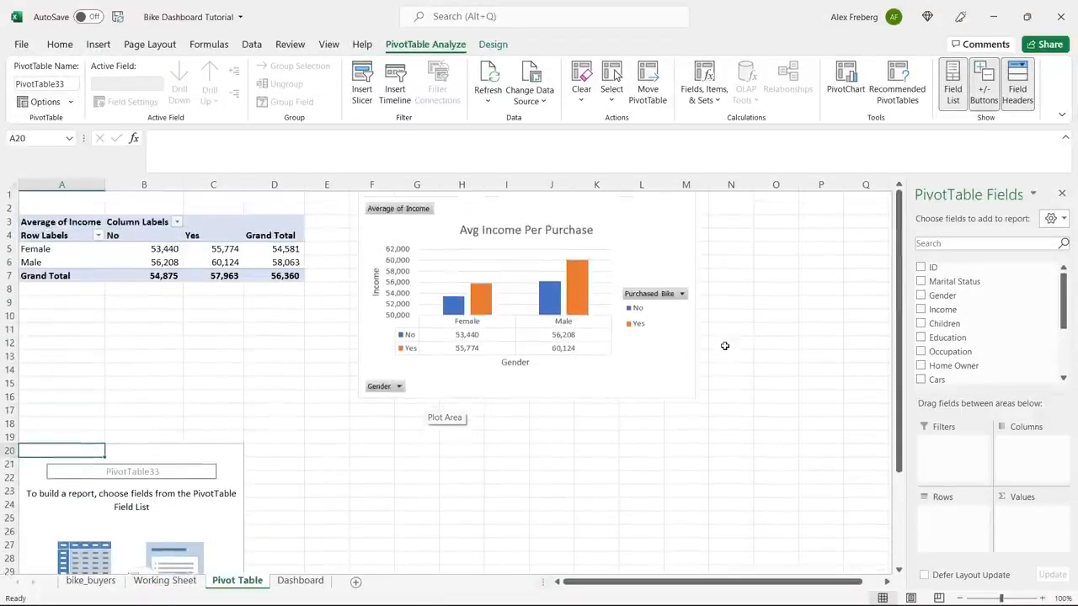
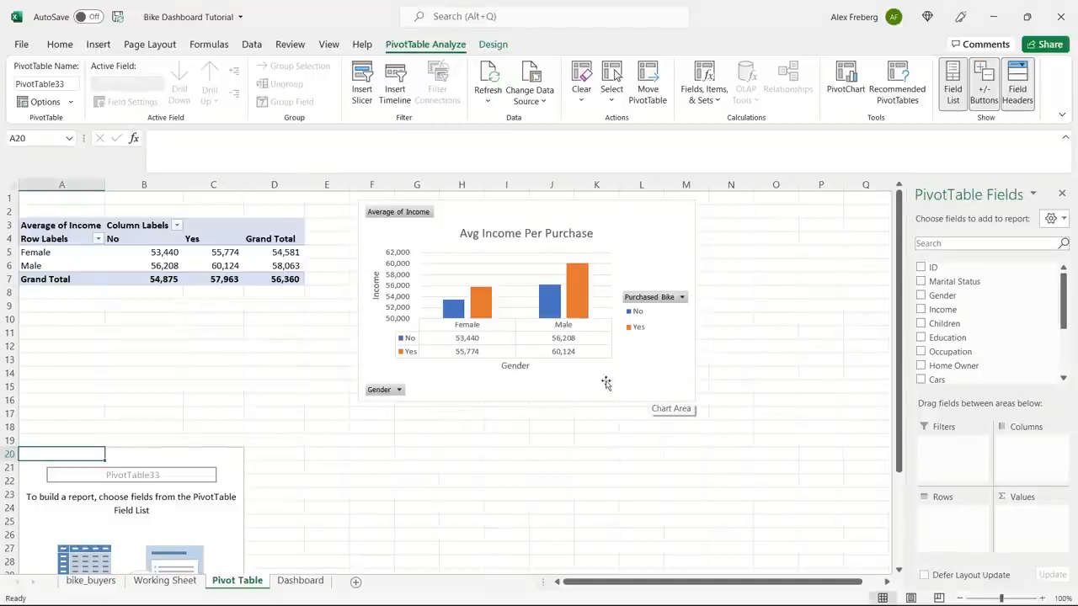
# Build the second pivot table with Commute Distance as rows, Purchased Bike as columns, and the count of Purchased Bike as values.
pyautogui.scroll(-4, 588, 383)
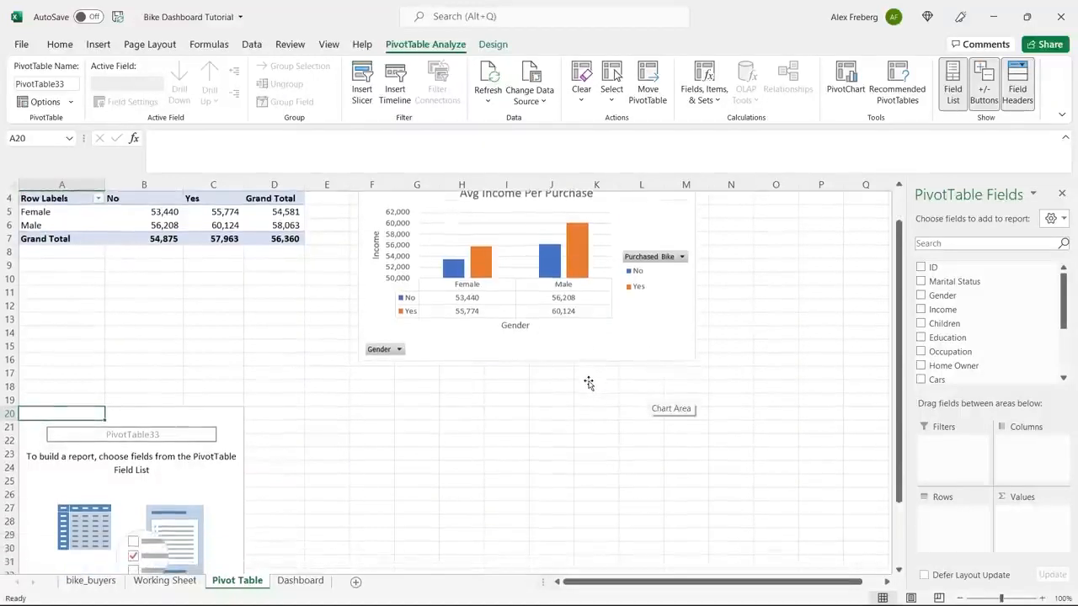
pyautogui.scroll(-3, 588, 381)
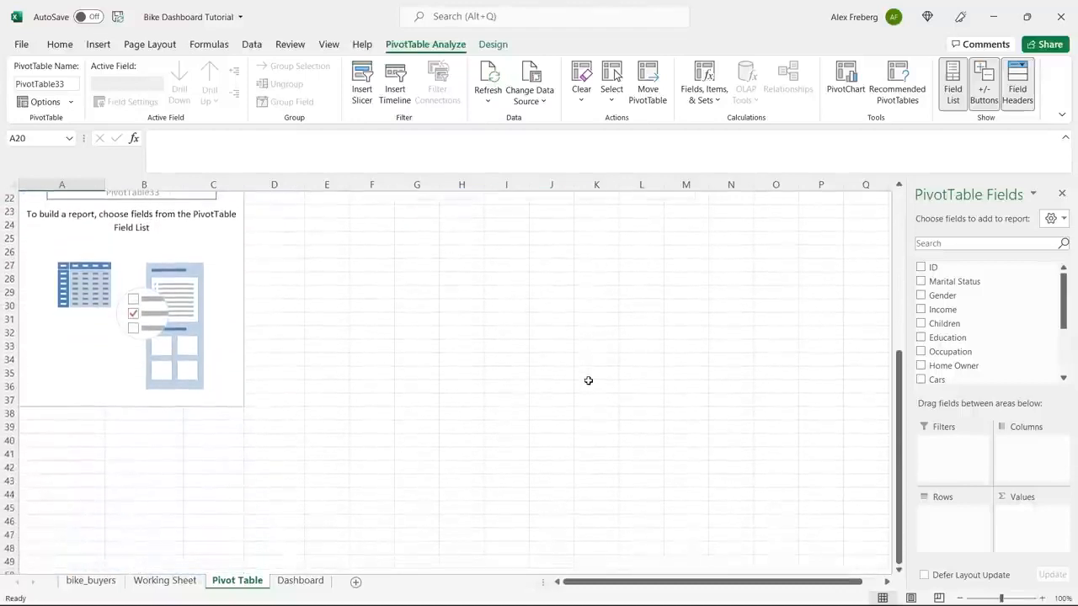
pyautogui.scroll(1, 589, 380)
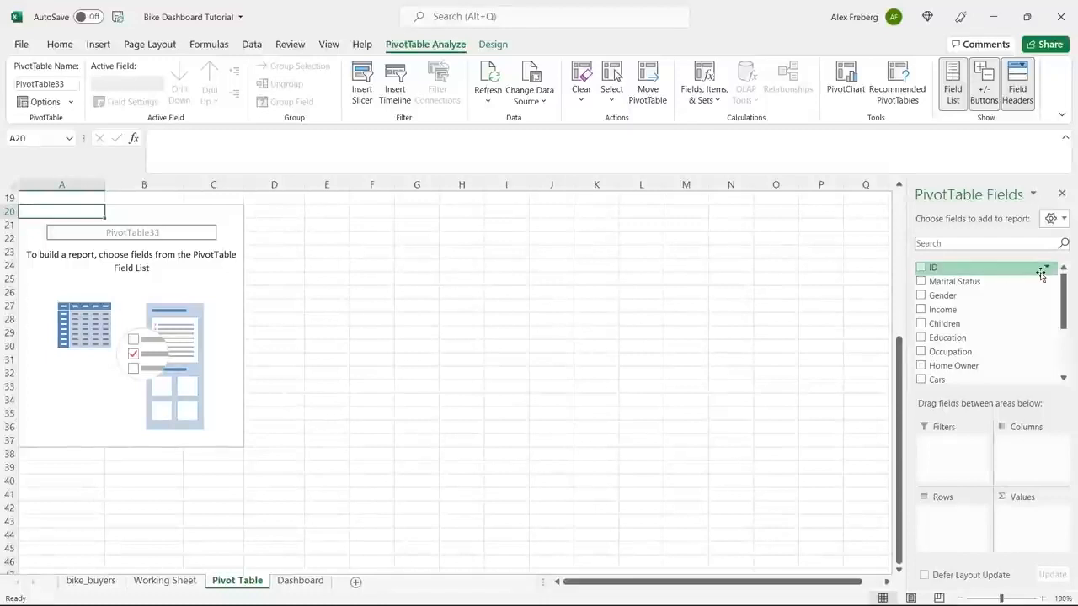
pyautogui.moveTo(1063, 304); pyautogui.dragTo(1066, 348)
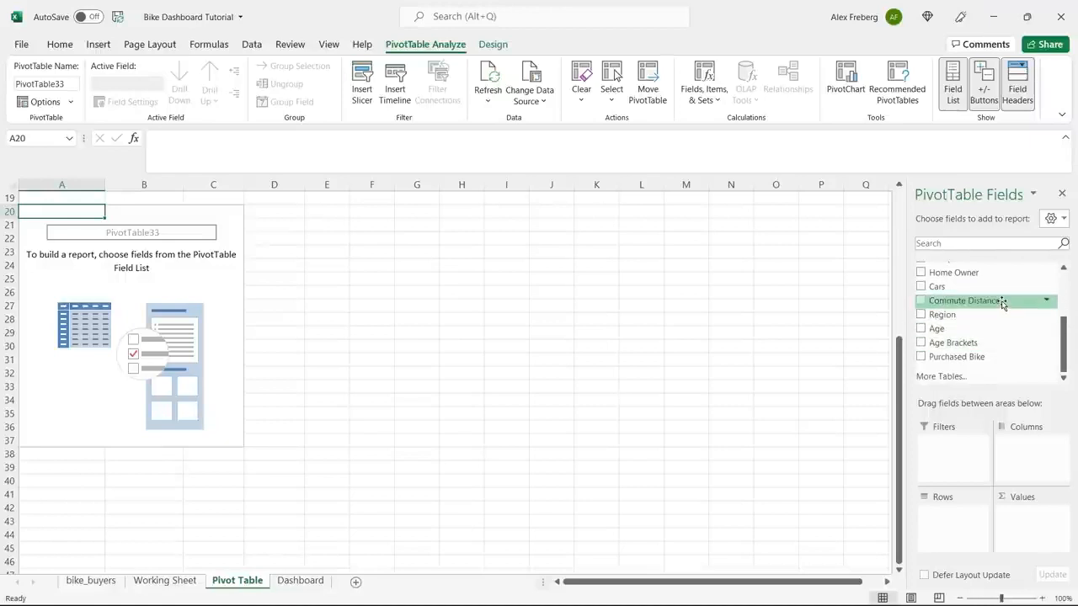
pyautogui.moveTo(1002, 303); pyautogui.dragTo(957, 517)
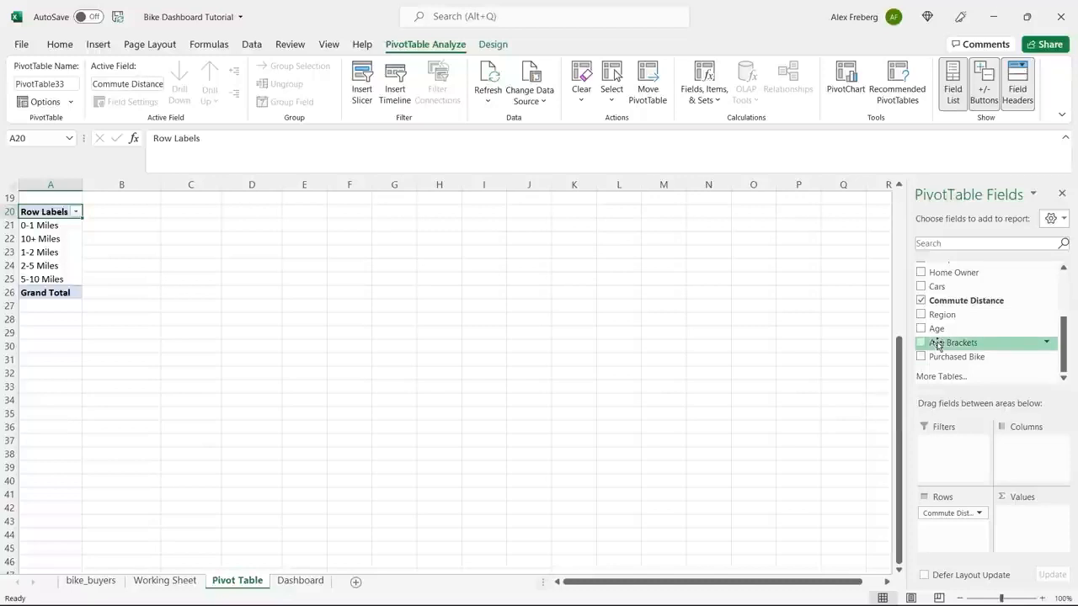
pyautogui.moveTo(960, 358); pyautogui.dragTo(1037, 538)
pyautogui.moveTo(979, 358); pyautogui.dragTo(1035, 450)
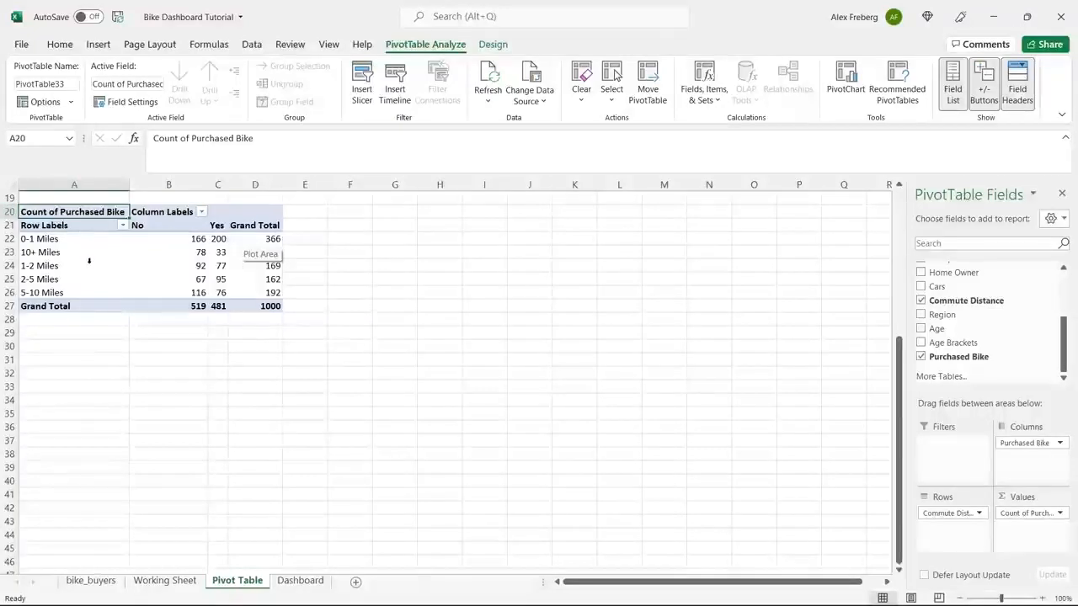
# Examine the order of the commute distance rows in the second pivot table.
pyautogui.click(197, 264)
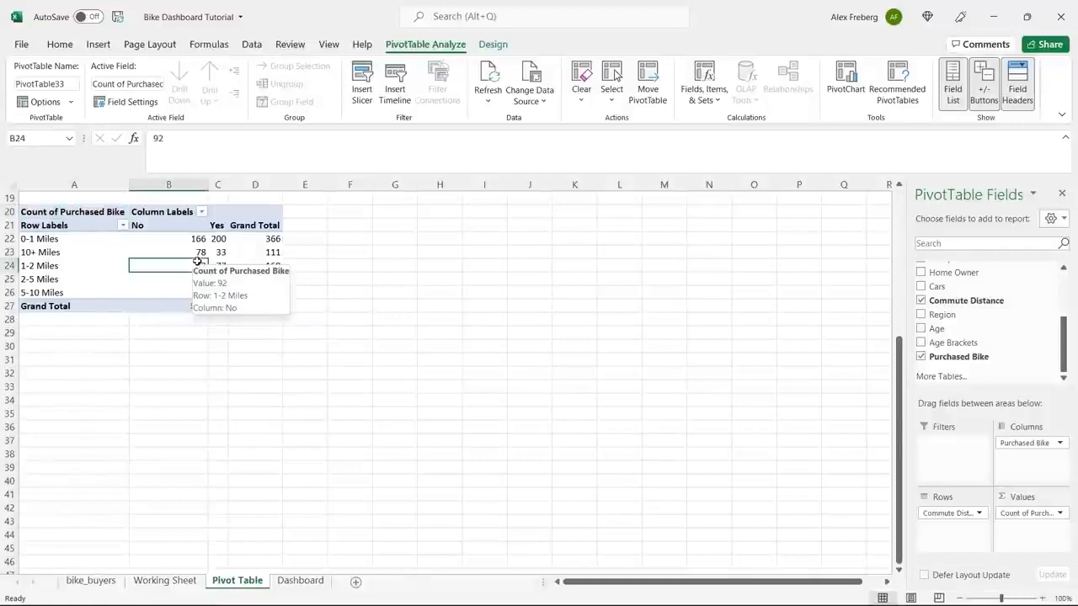
pyautogui.click(71, 252)
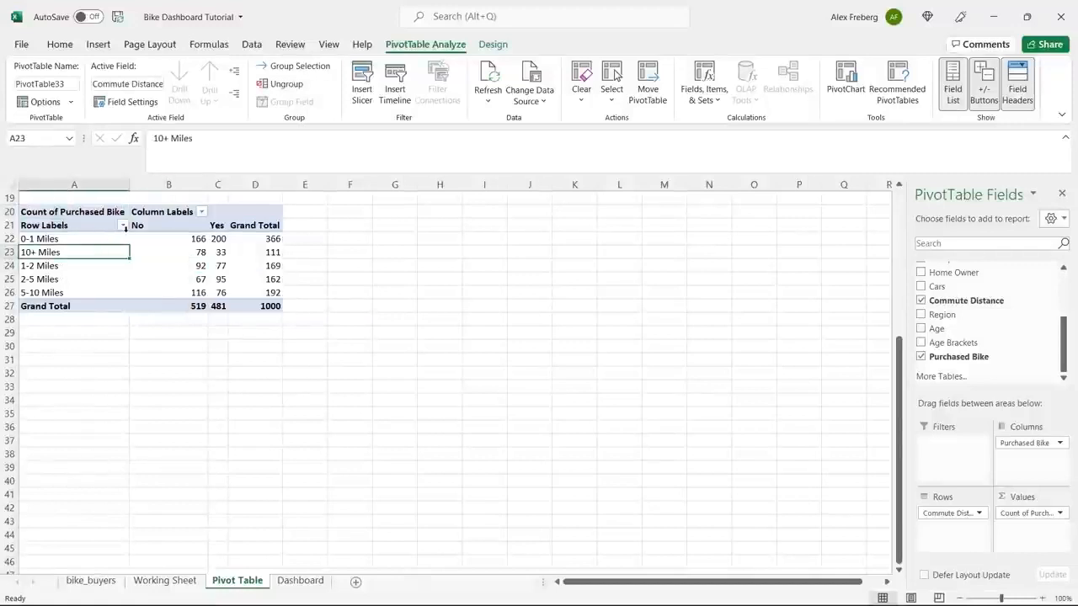
pyautogui.click(35, 239)
pyautogui.click(34, 252)
pyautogui.click(34, 265)
pyautogui.click(33, 278)
pyautogui.click(34, 293)
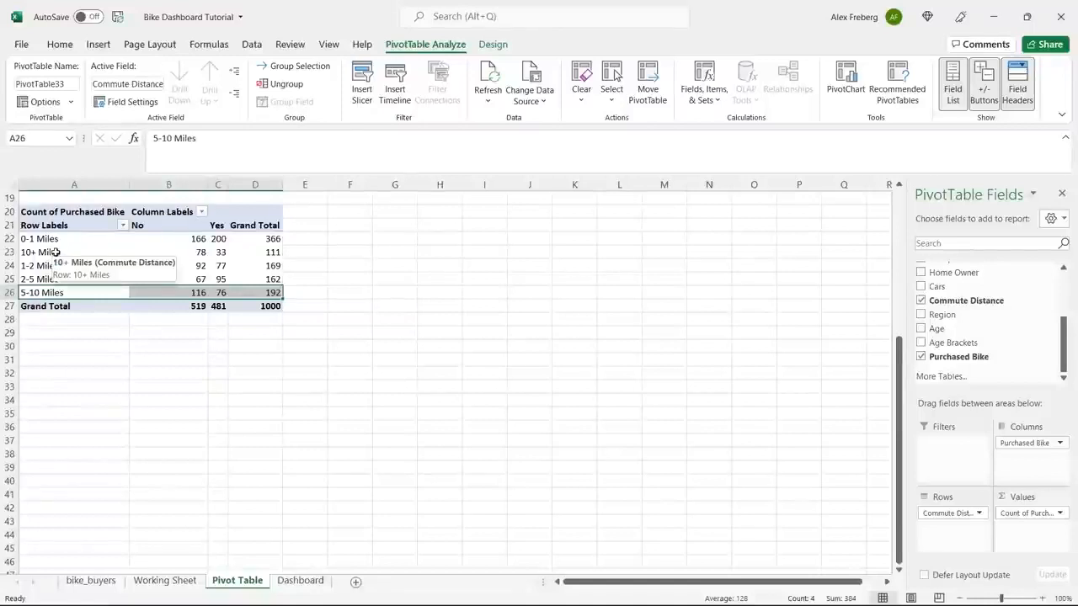
# Try sorting the commute distance row labels in descending order, then sort them back to ascending.
pyautogui.click(123, 226)
pyautogui.click(109, 244)
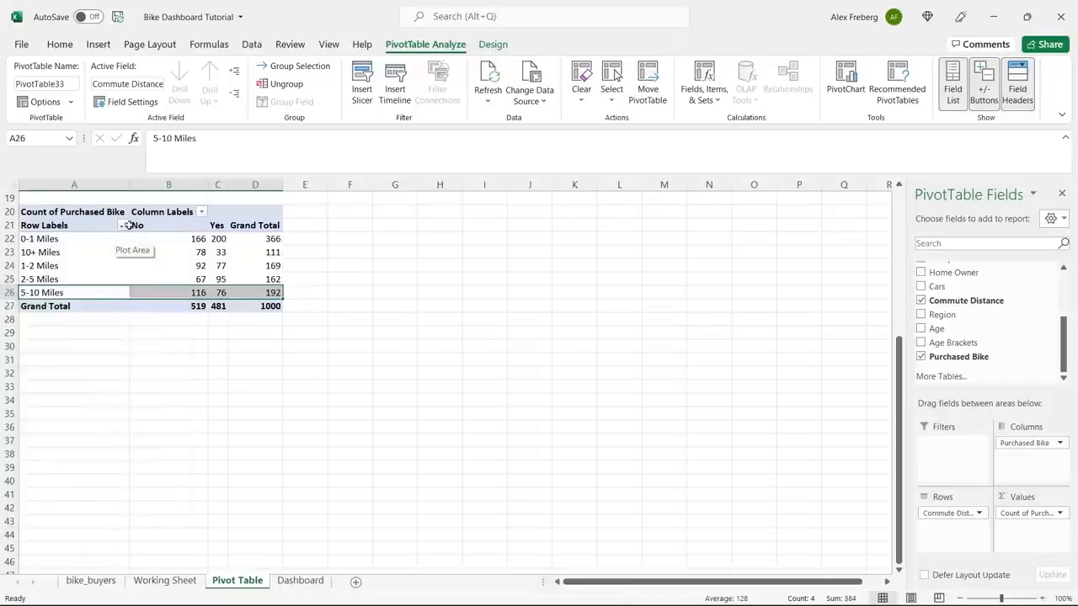
pyautogui.click(114, 225)
pyautogui.click(123, 226)
pyautogui.click(111, 263)
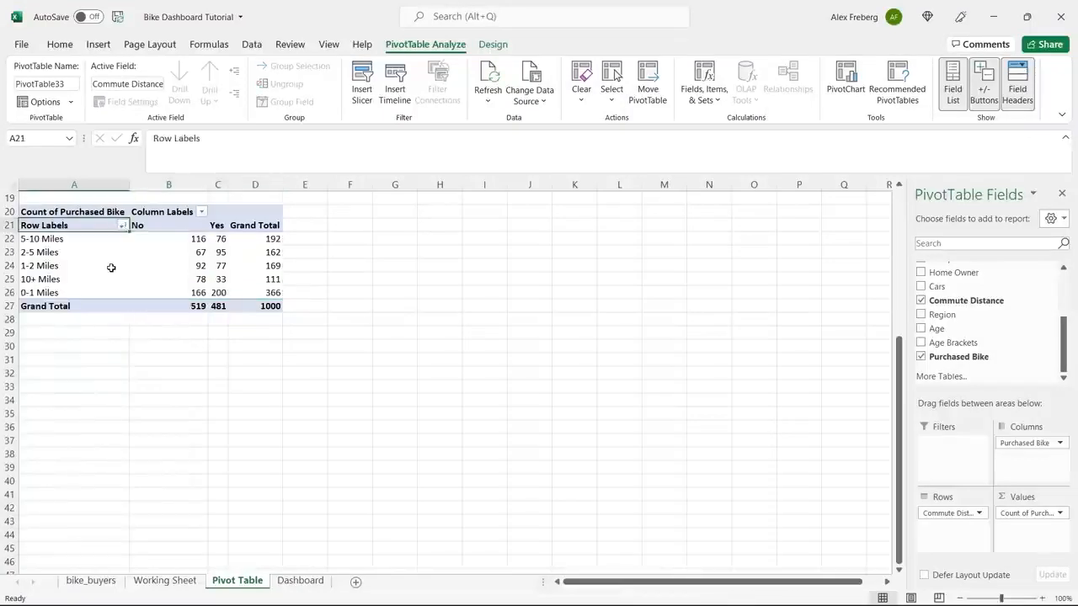
pyautogui.click(123, 226)
pyautogui.click(105, 242)
pyautogui.click(255, 266)
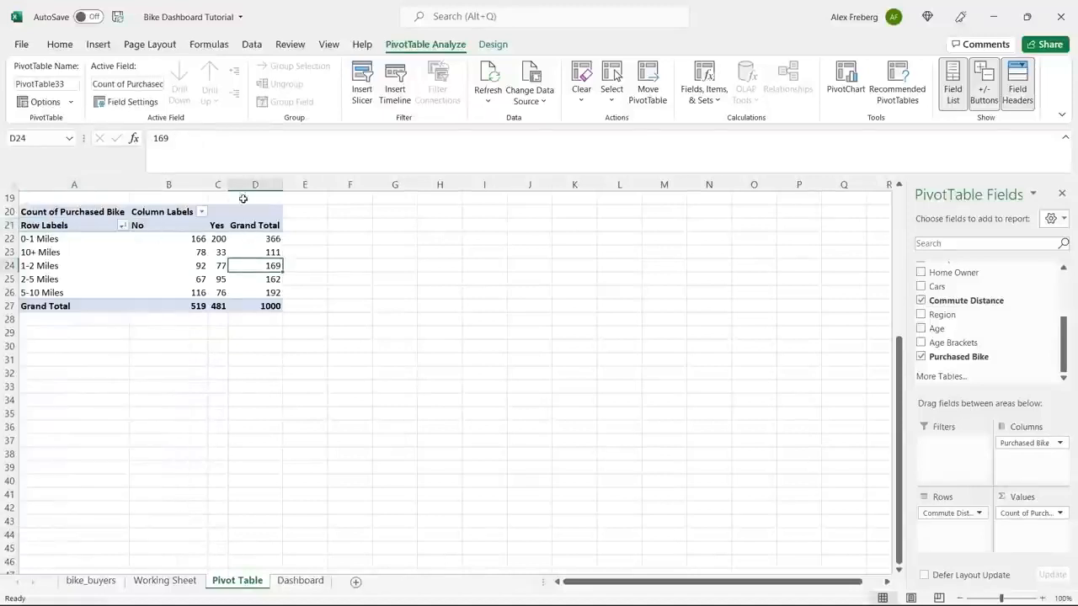
# Insert a Line chart from the commute distance pivot table and place it beside the table.
pyautogui.click(98, 44)
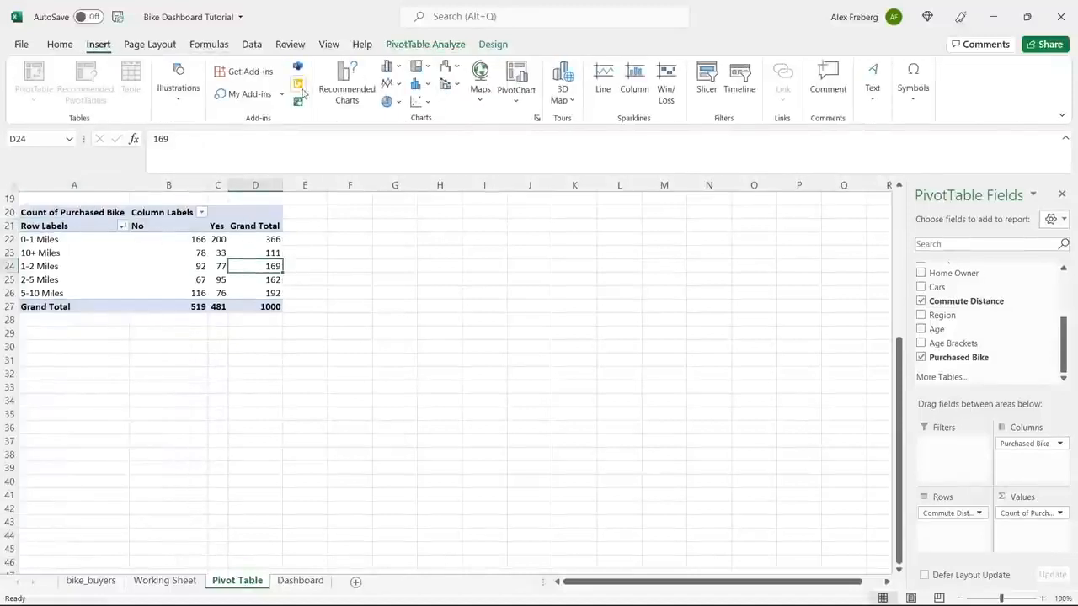
pyautogui.click(348, 84)
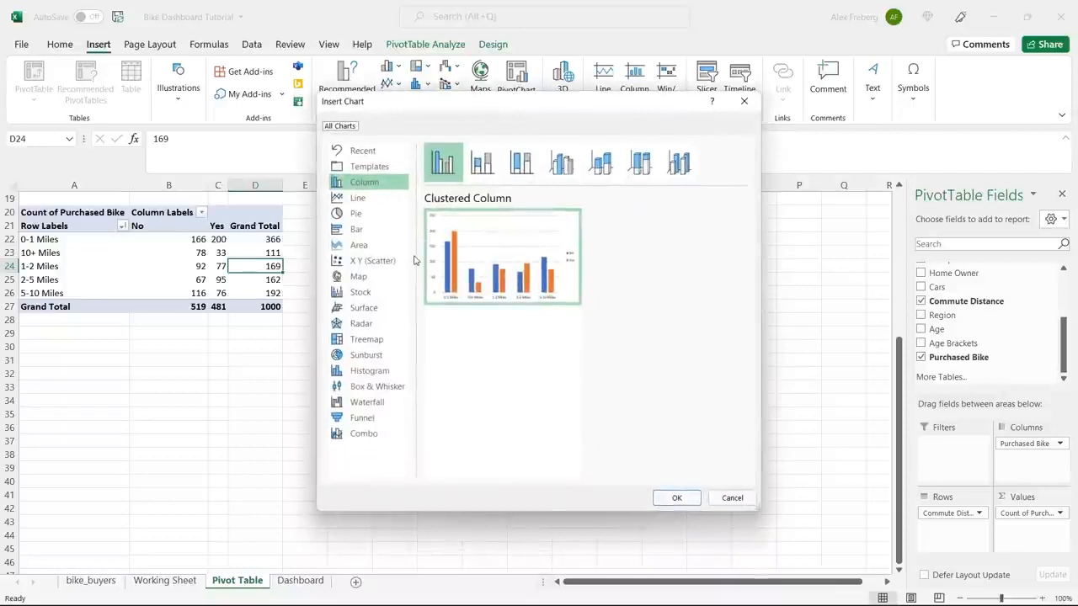
pyautogui.click(363, 199)
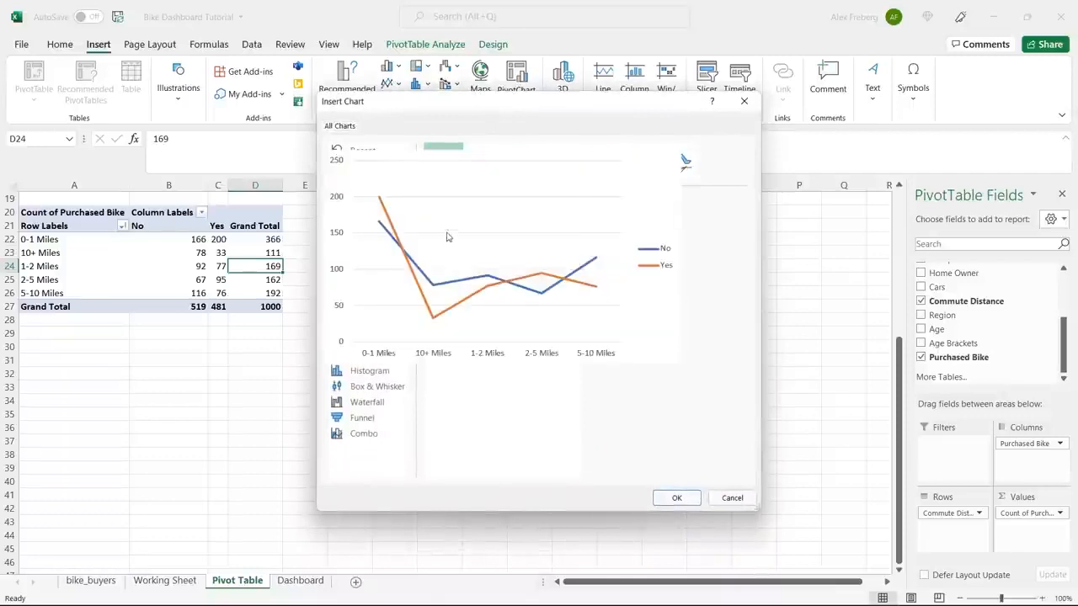
pyautogui.click(482, 162)
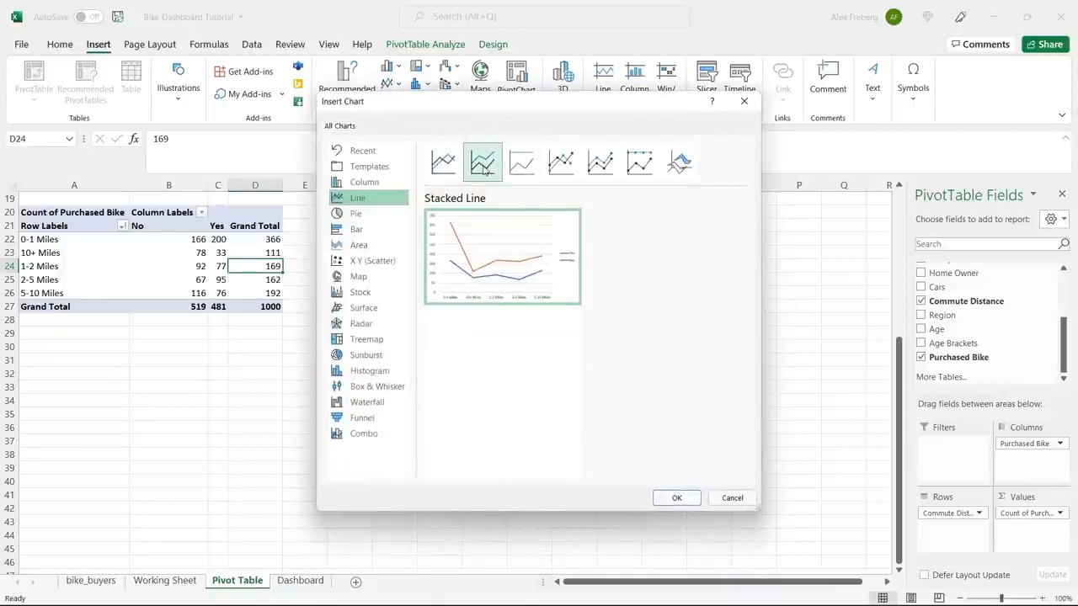
pyautogui.click(452, 160)
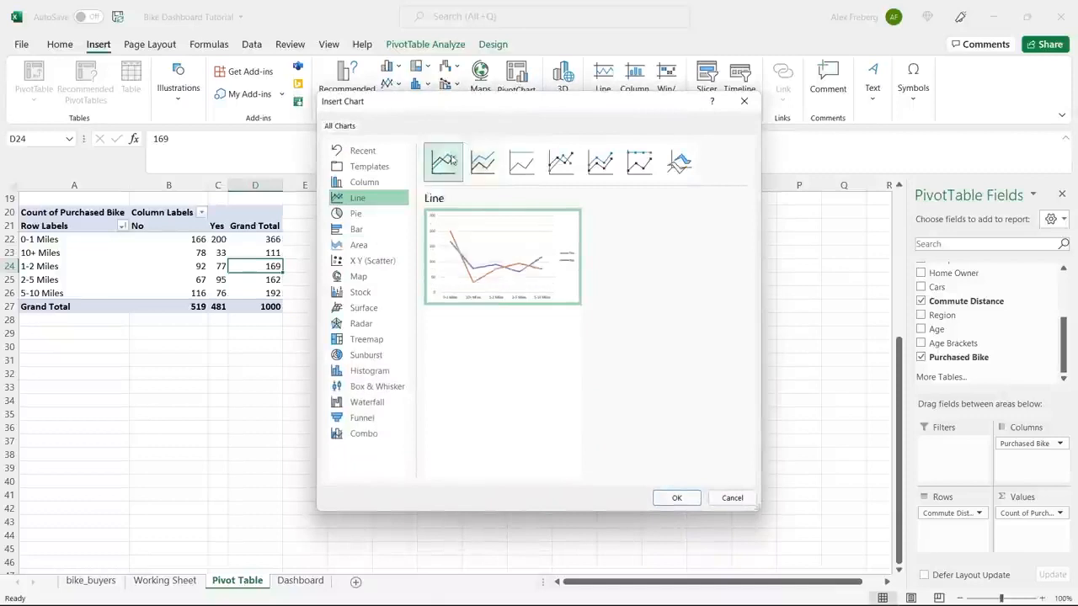
pyautogui.click(676, 498)
pyautogui.moveTo(529, 286); pyautogui.dragTo(565, 214)
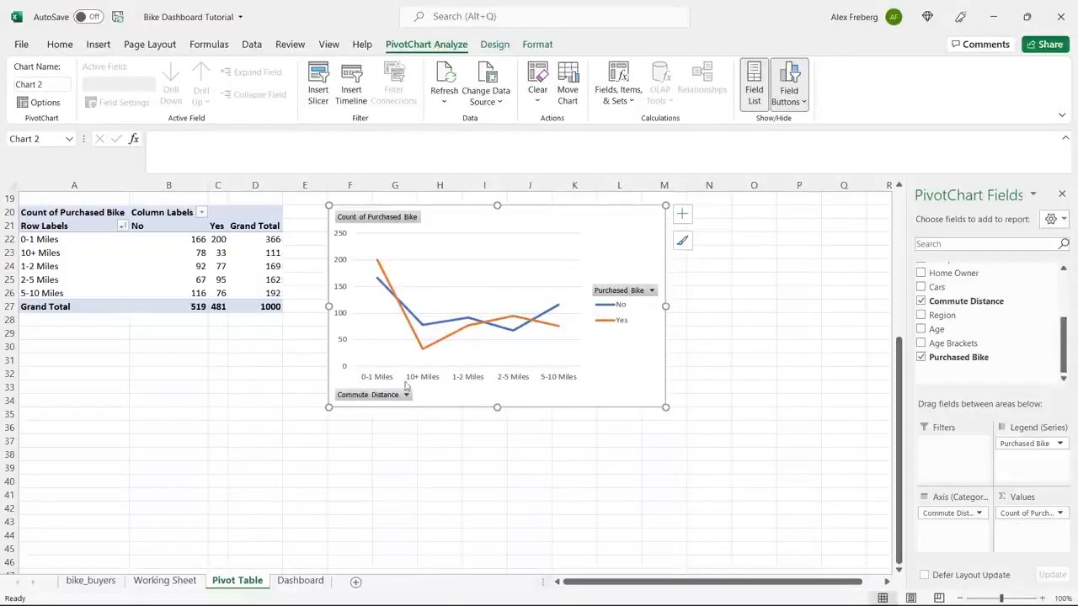
# Check where the 10+ Miles row falls among the other commute distance labels.
pyautogui.click(61, 239)
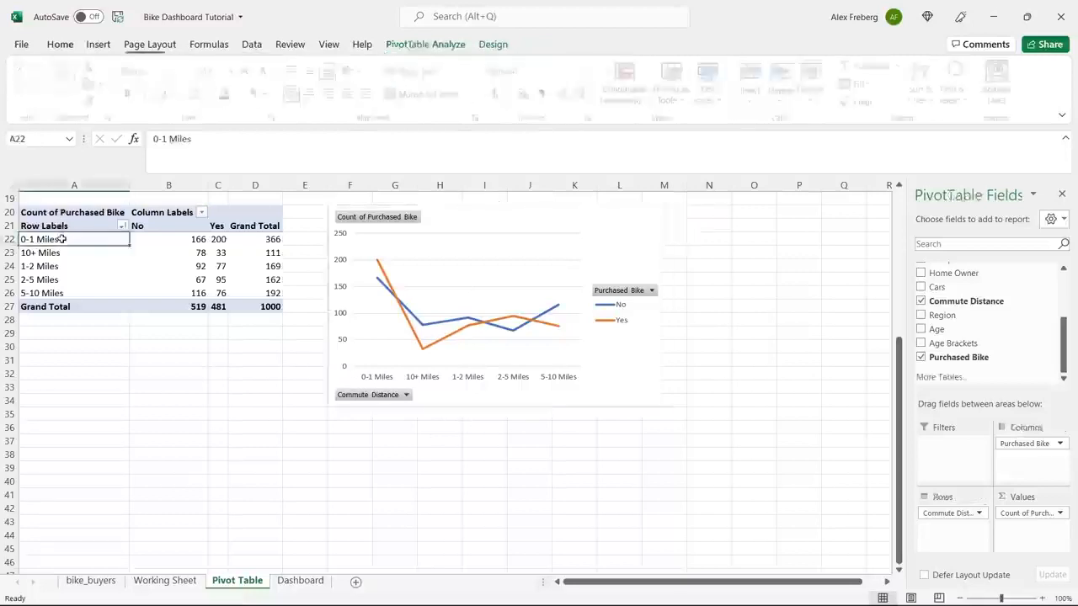
pyautogui.click(63, 266)
pyautogui.click(63, 280)
pyautogui.click(64, 291)
pyautogui.click(80, 253)
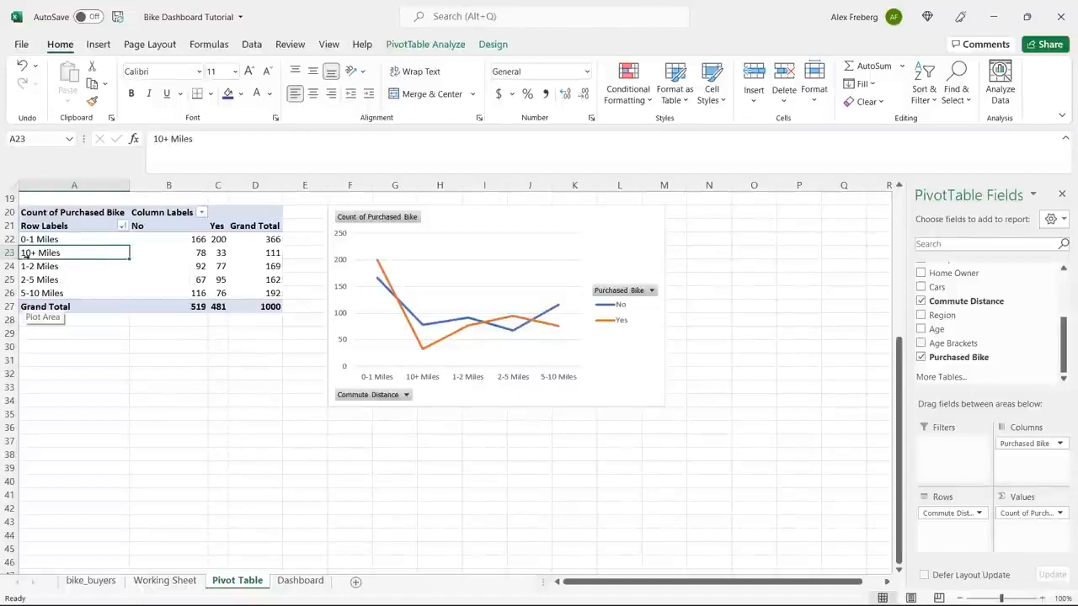
# Open Find and Replace for the Commute Distance column of the Working Sheet and keep the distance values in view.
pyautogui.click(166, 581)
pyautogui.click(639, 317)
pyautogui.hotkey('ctrl', 'Up')
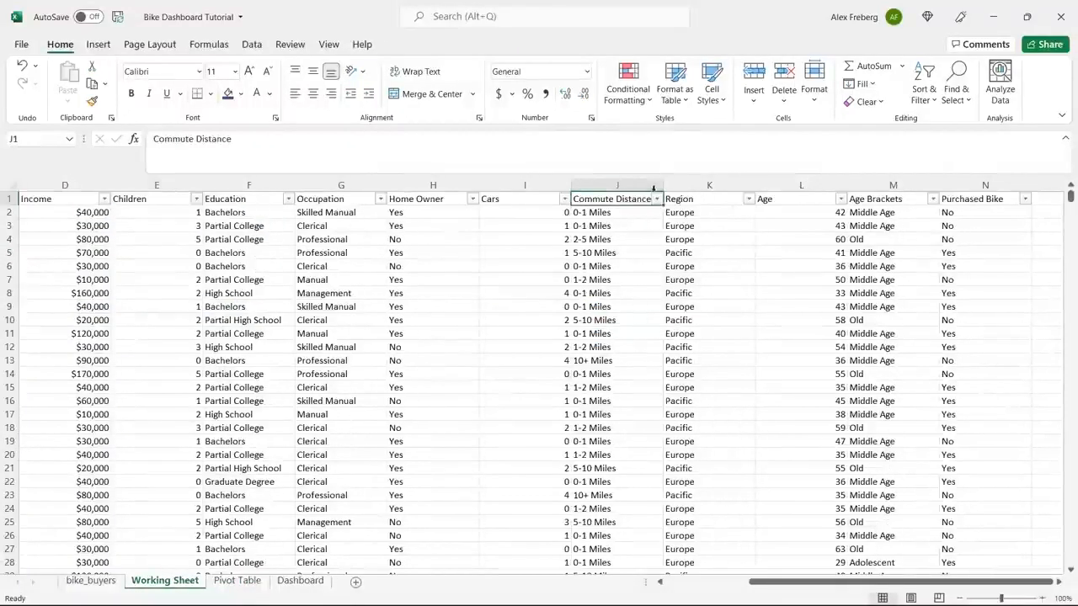
pyautogui.click(642, 182)
pyautogui.hotkey('ctrl', 'h')
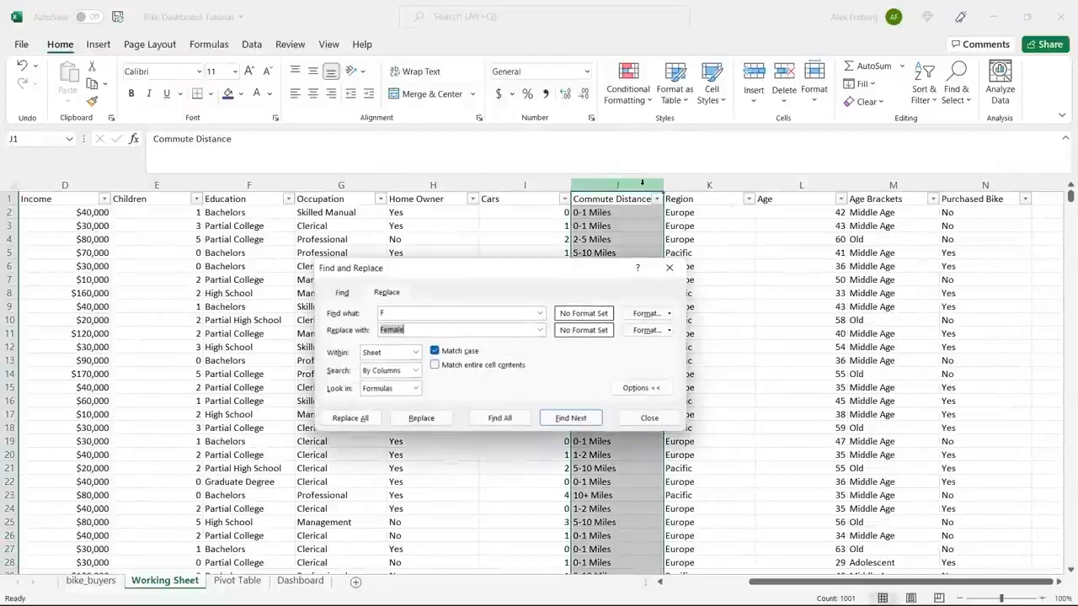
pyautogui.moveTo(527, 270); pyautogui.dragTo(463, 331)
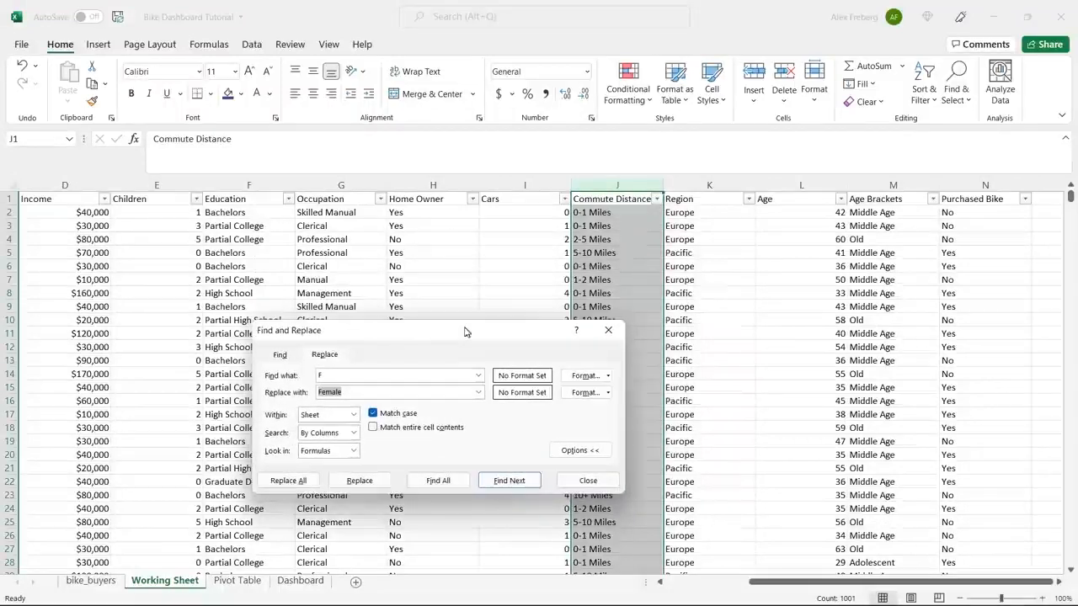
pyautogui.click(599, 253)
pyautogui.moveTo(523, 342); pyautogui.dragTo(520, 399)
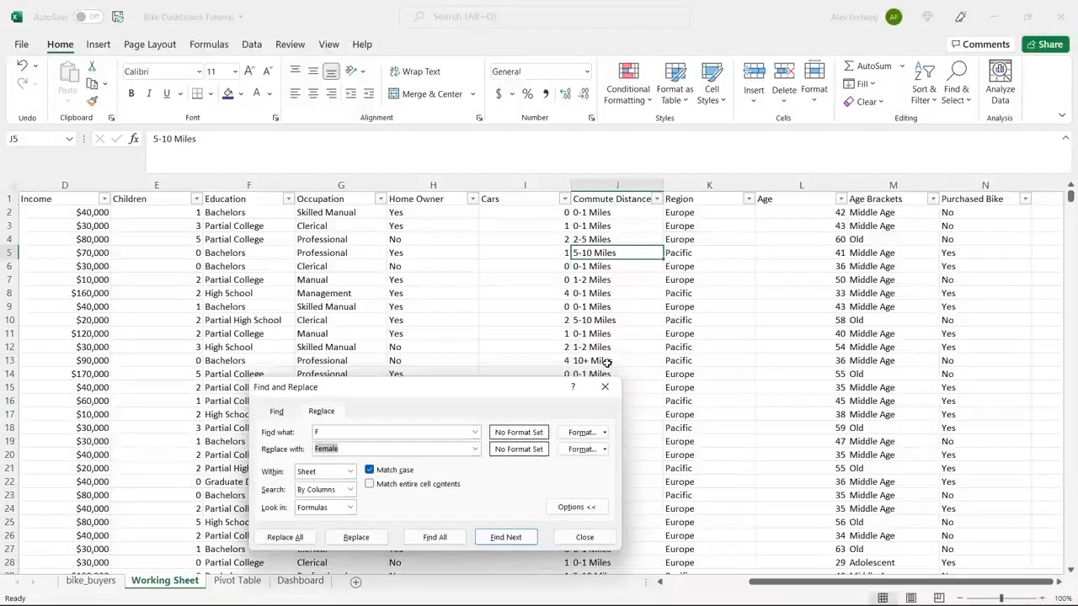
# Try replacing every "10+ Miles" entry on the Working Sheet with "10 Miles +".
pyautogui.click(606, 360)
pyautogui.hotkey('ctrl', 'c')
pyautogui.doubleClick(400, 432)
pyautogui.hotkey('ctrl', 'v')
pyautogui.click(369, 450)
pyautogui.doubleClick(369, 450)
pyautogui.write('10 ')
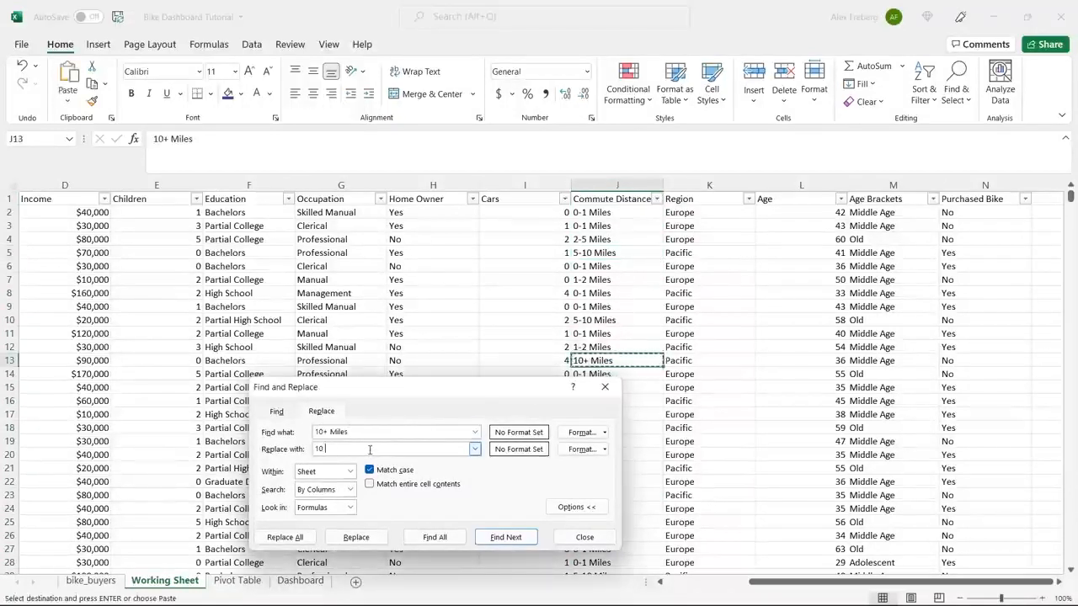
pyautogui.write('Miles +')
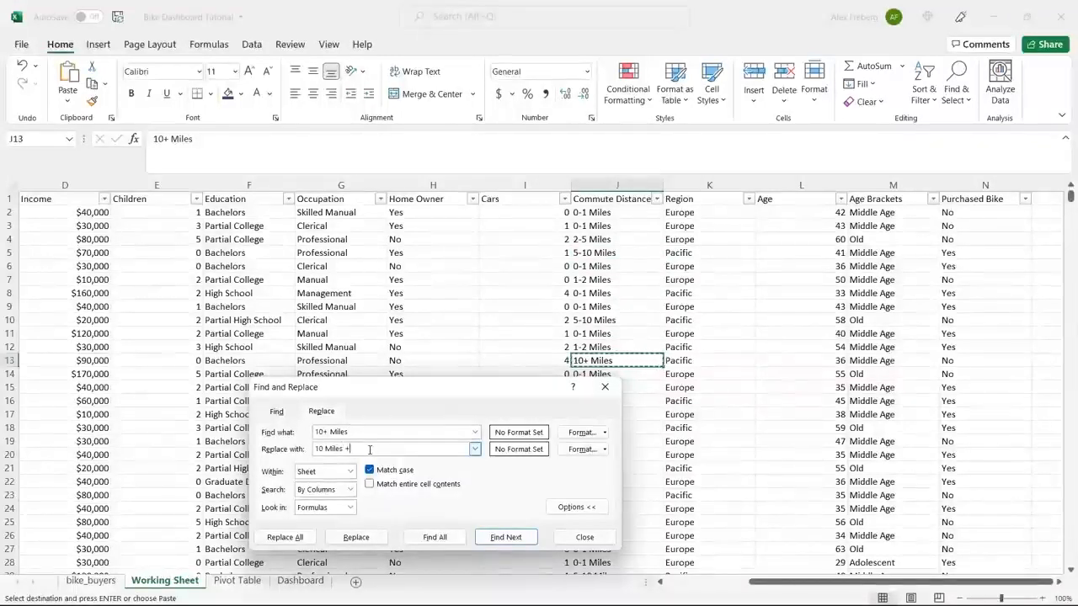
pyautogui.click(286, 537)
pyautogui.click(539, 346)
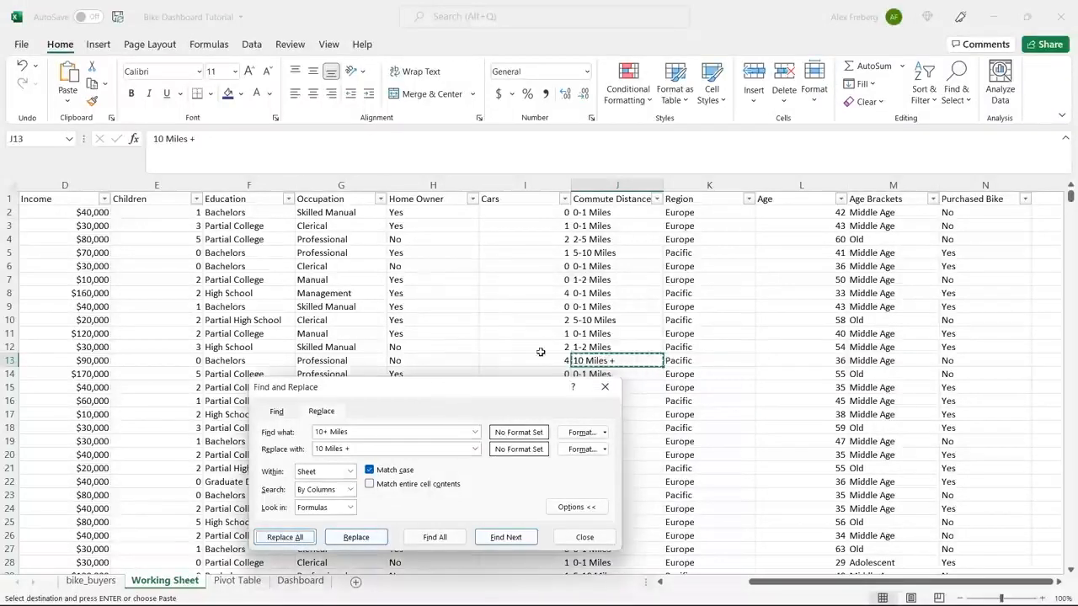
pyautogui.click(585, 537)
# Refresh the commute distance pivot table from its source data, then undo the refresh and the distance label replacement.
pyautogui.click(253, 581)
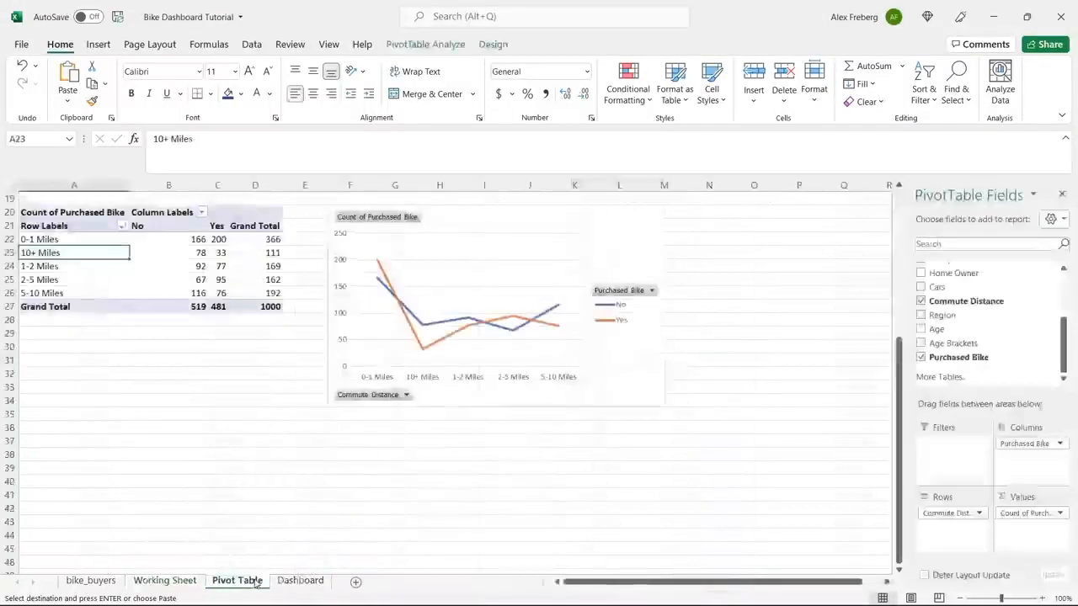
pyautogui.click(161, 277)
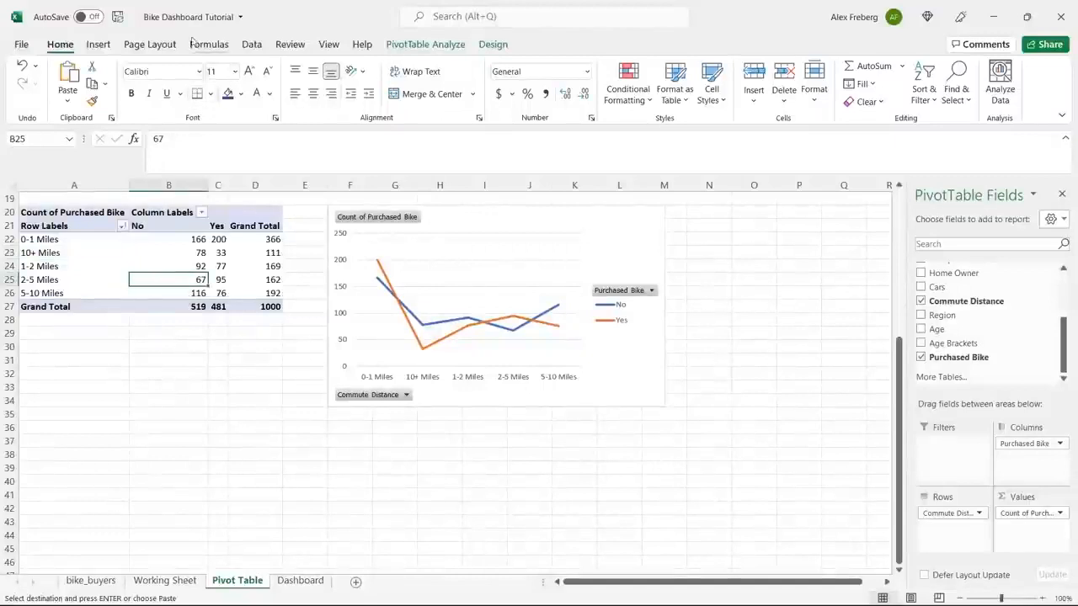
pyautogui.click(252, 44)
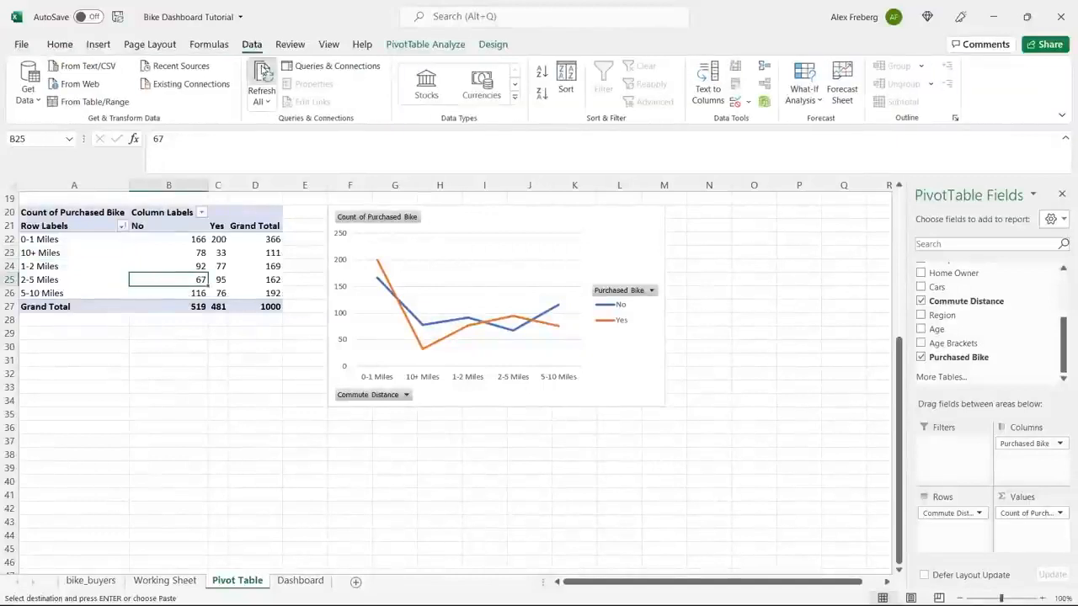
pyautogui.click(264, 75)
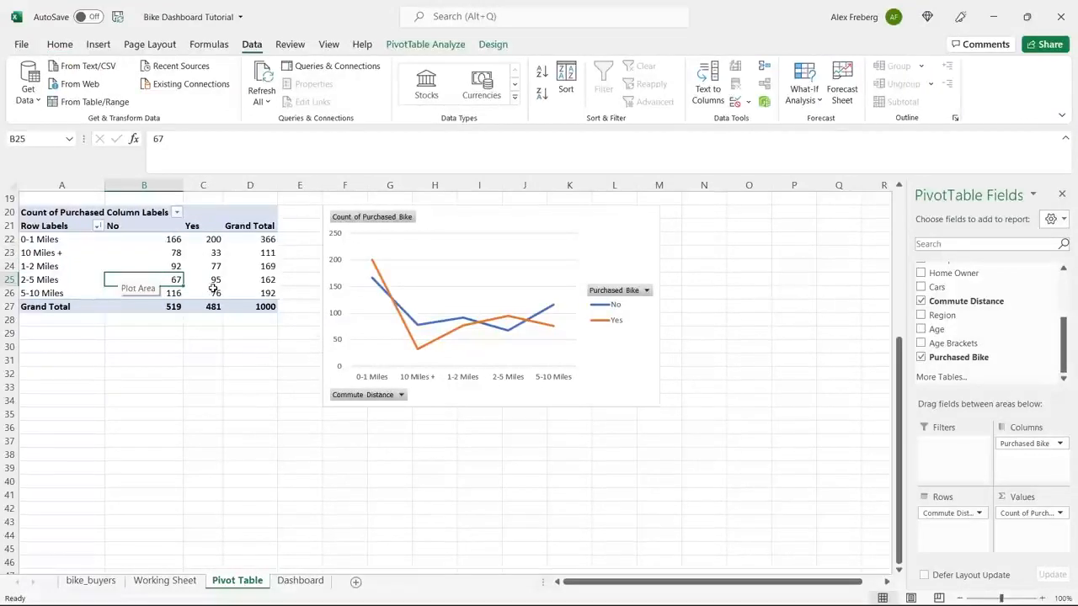
pyautogui.moveTo(214, 289)
pyautogui.hotkey('ctrl', 'z')
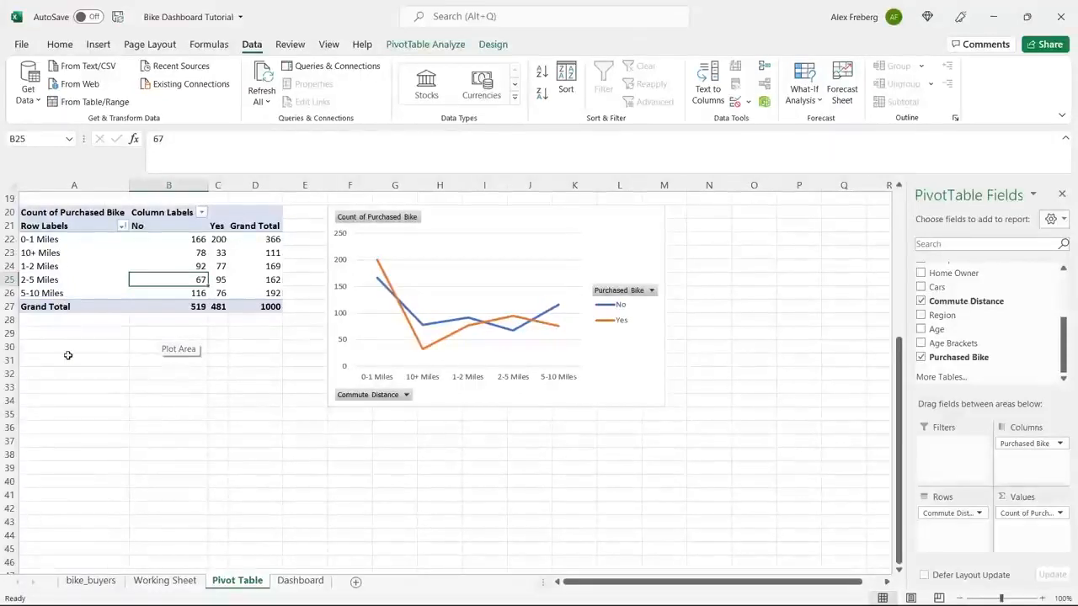
# Open Find and Replace on the Working Sheet and use the "10+ Miles" commute distance value as the text to find.
pyautogui.click(164, 580)
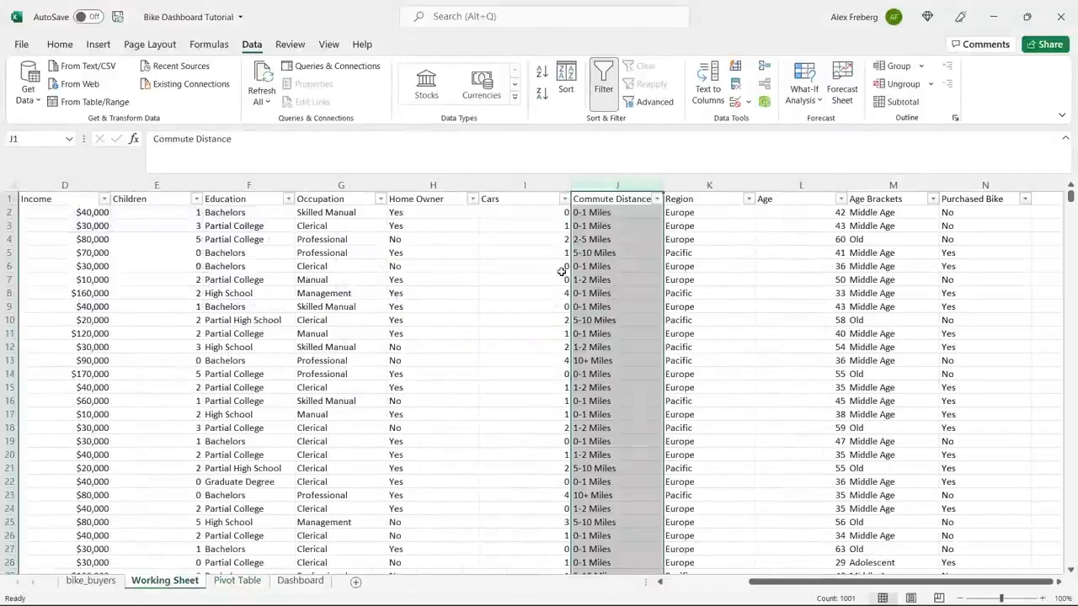
pyautogui.hotkey('ctrl', 'h')
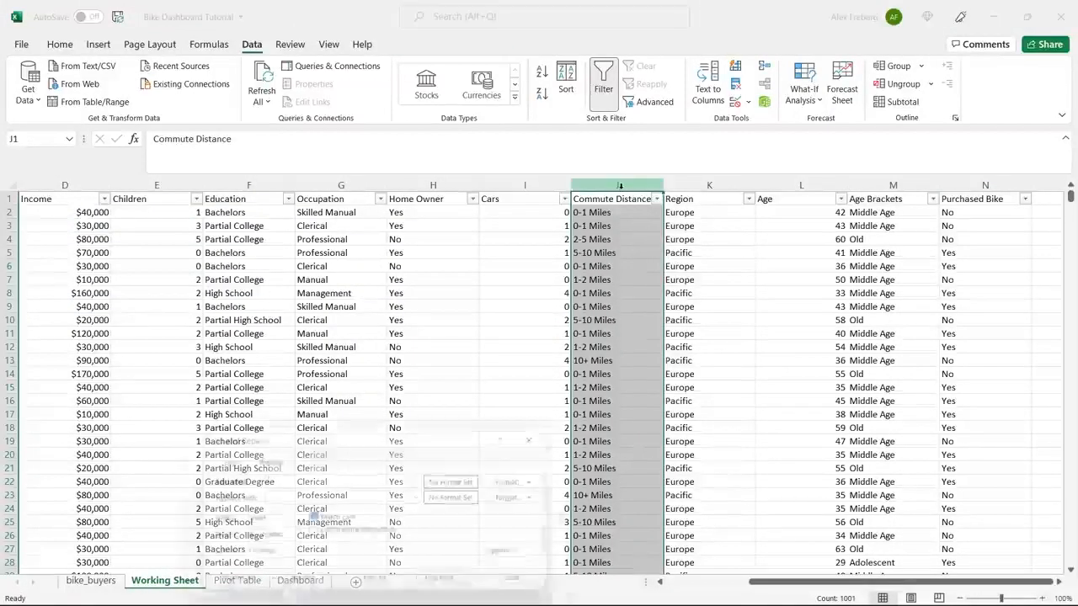
pyautogui.moveTo(368, 438); pyautogui.dragTo(361, 308)
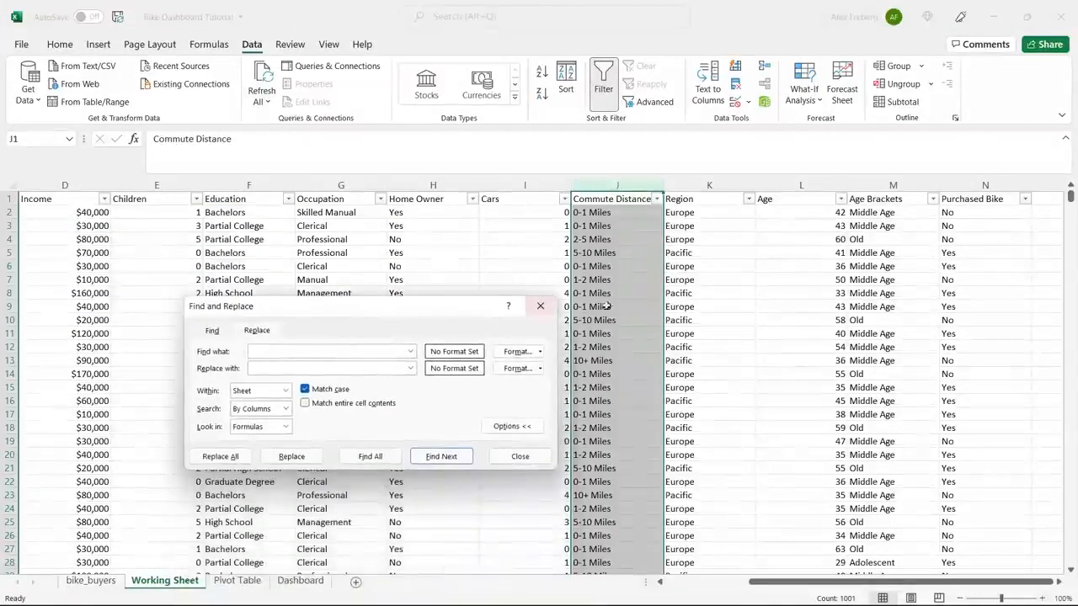
pyautogui.click(619, 308)
pyautogui.click(599, 361)
pyautogui.hotkey('ctrl', 'c')
pyautogui.click(332, 350)
pyautogui.hotkey('ctrl', 'v')
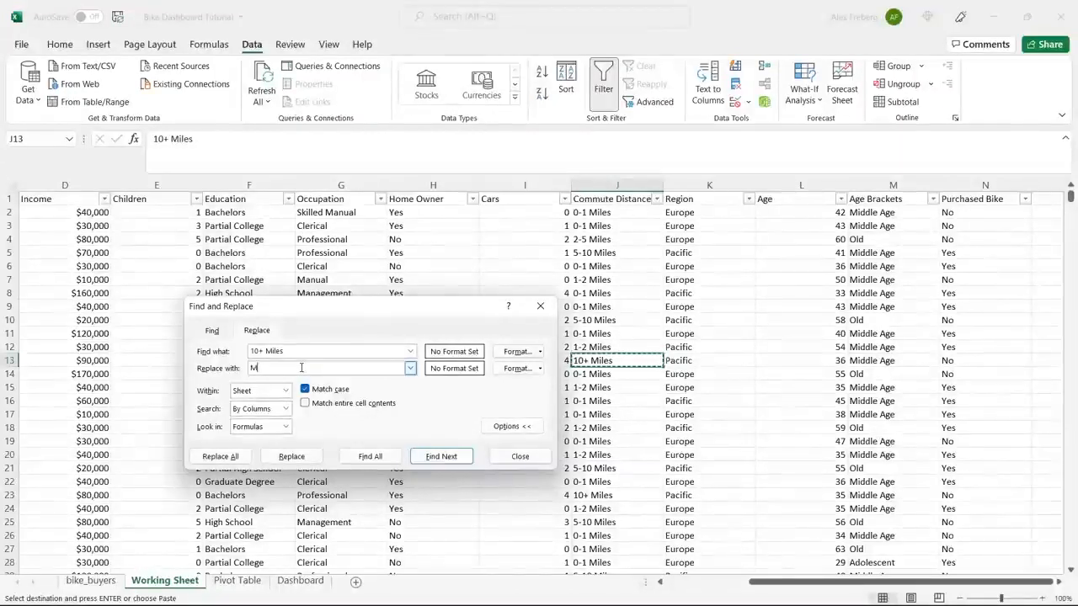
# Replace every "10+ Miles" entry with "More than 10 Miles" and close Find and Replace.
pyautogui.write('0 Miles')
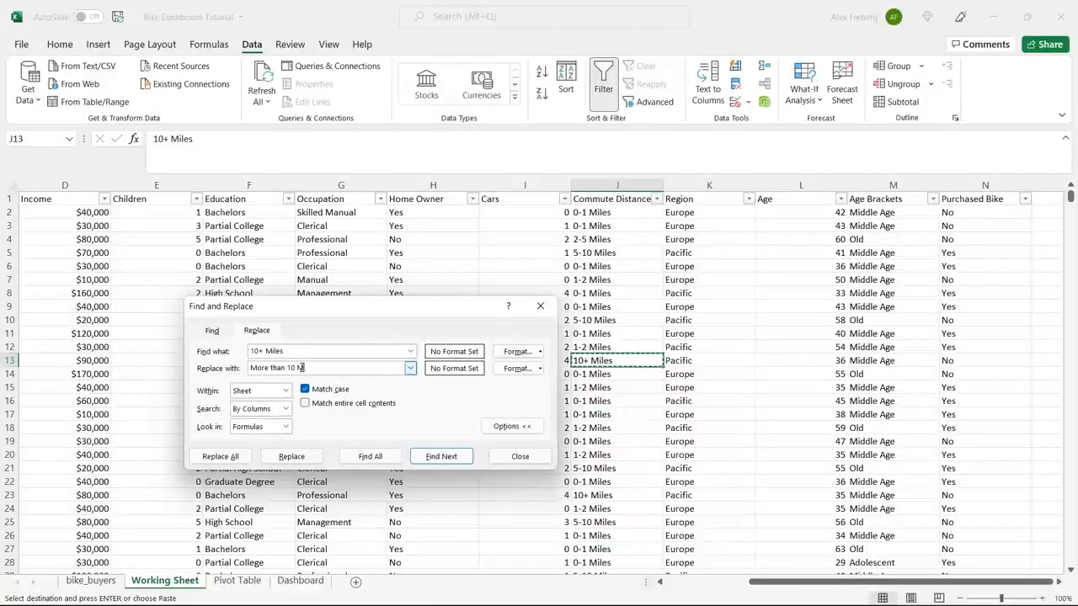
pyautogui.click(242, 455)
pyautogui.click(560, 347)
pyautogui.click(520, 455)
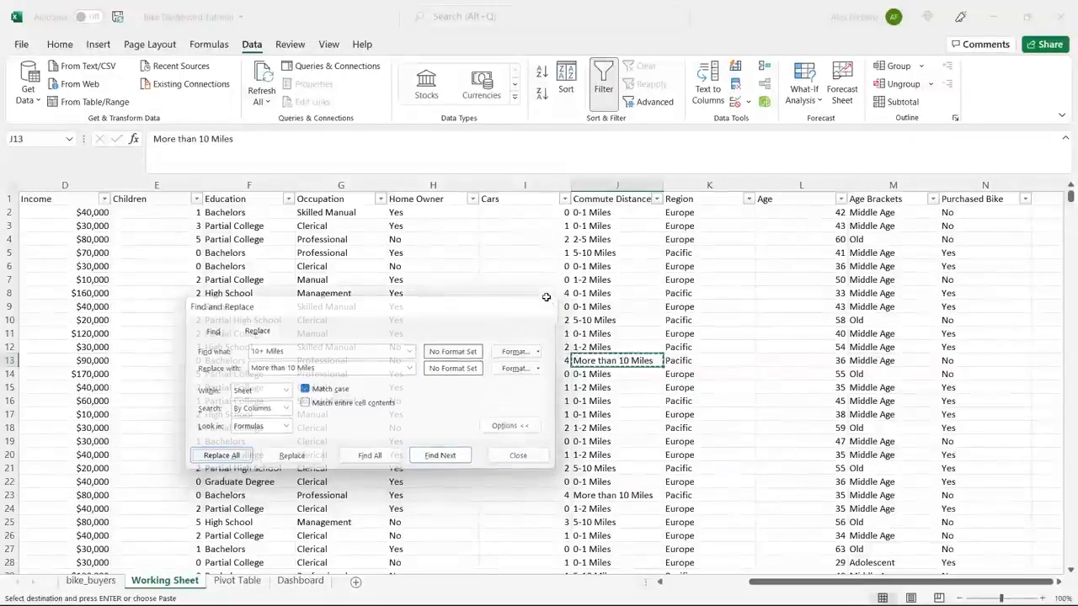
pyautogui.doubleClick(619, 280)
pyautogui.click(627, 334)
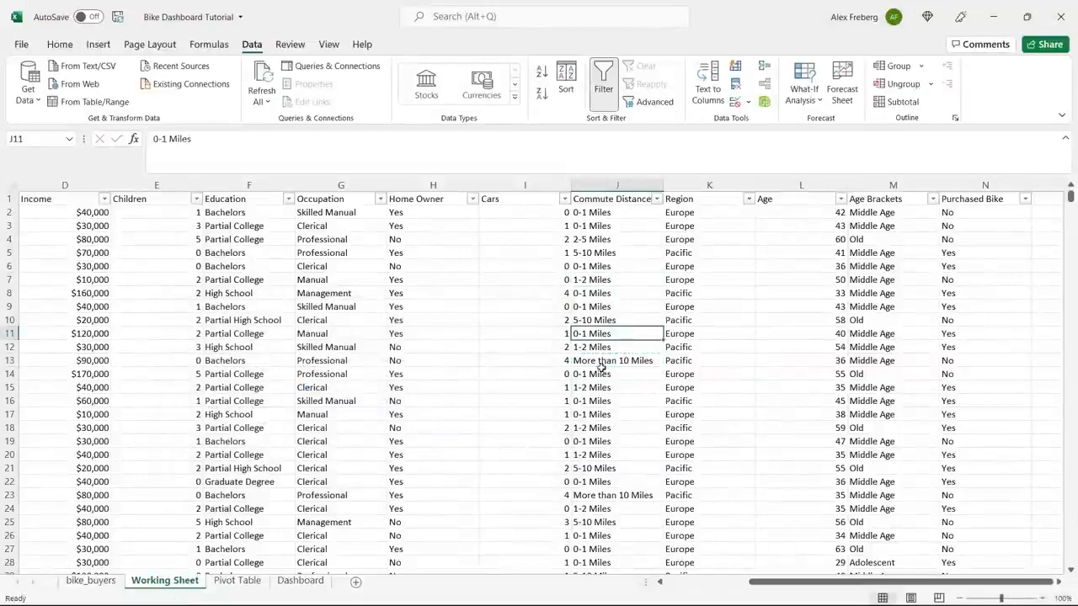
# Refresh the commute distance pivot table and its line chart from the updated Working Sheet data.
pyautogui.click(247, 581)
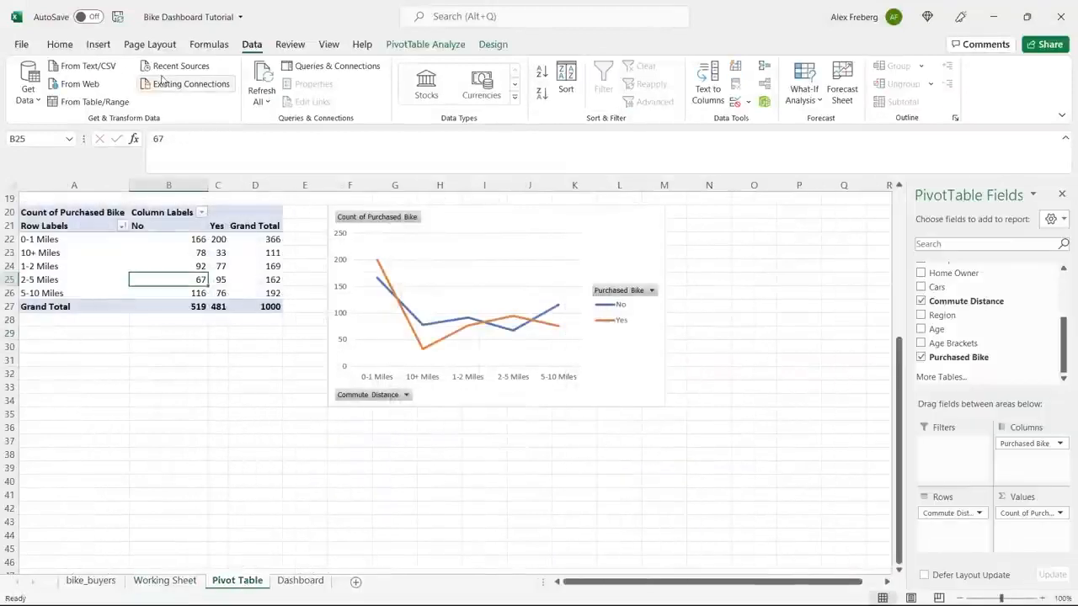
pyautogui.click(261, 78)
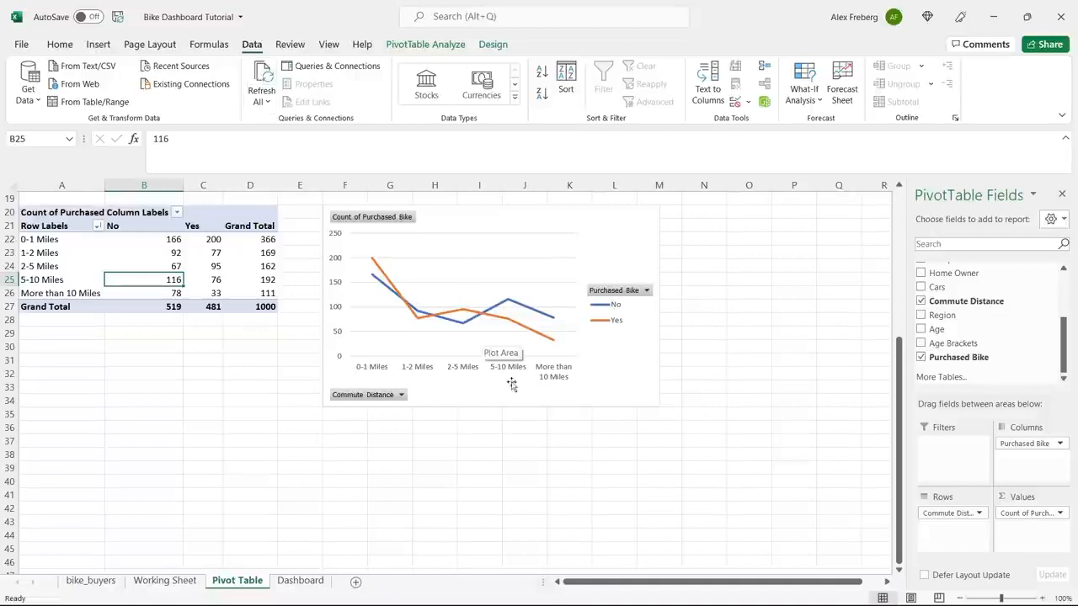
pyautogui.click(524, 427)
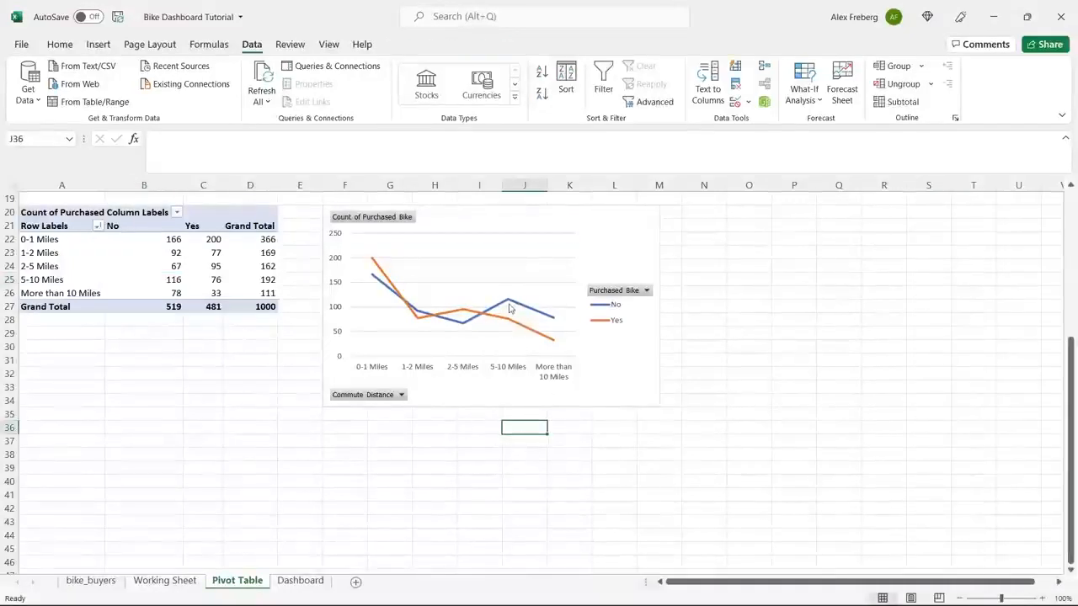
pyautogui.moveTo(508, 309)
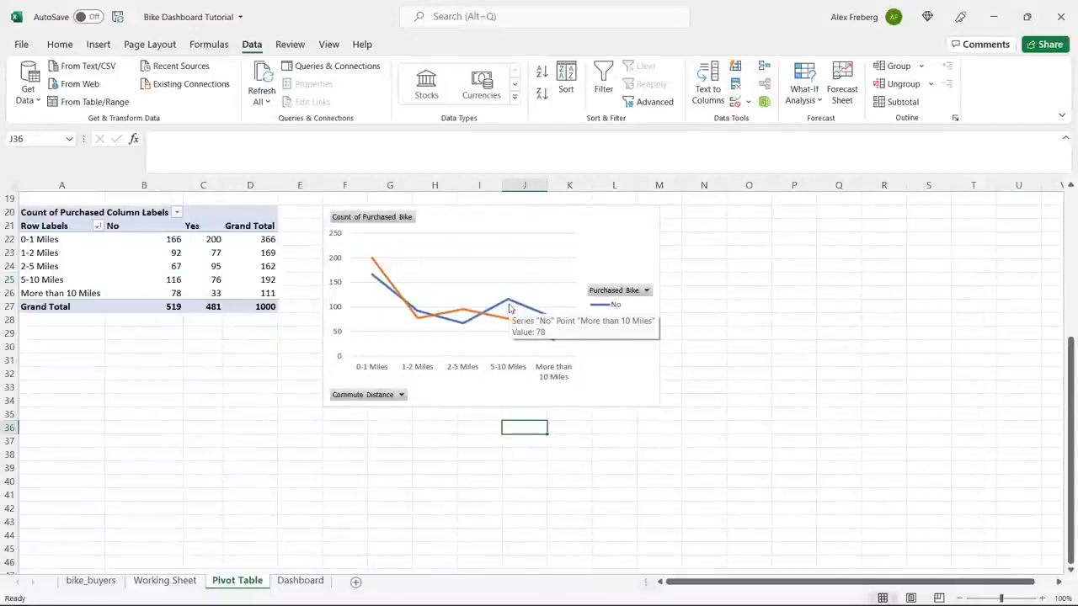
# Add axis titles to the commute distance line chart and name the horizontal axis "Commute Distance".
pyautogui.click(615, 231)
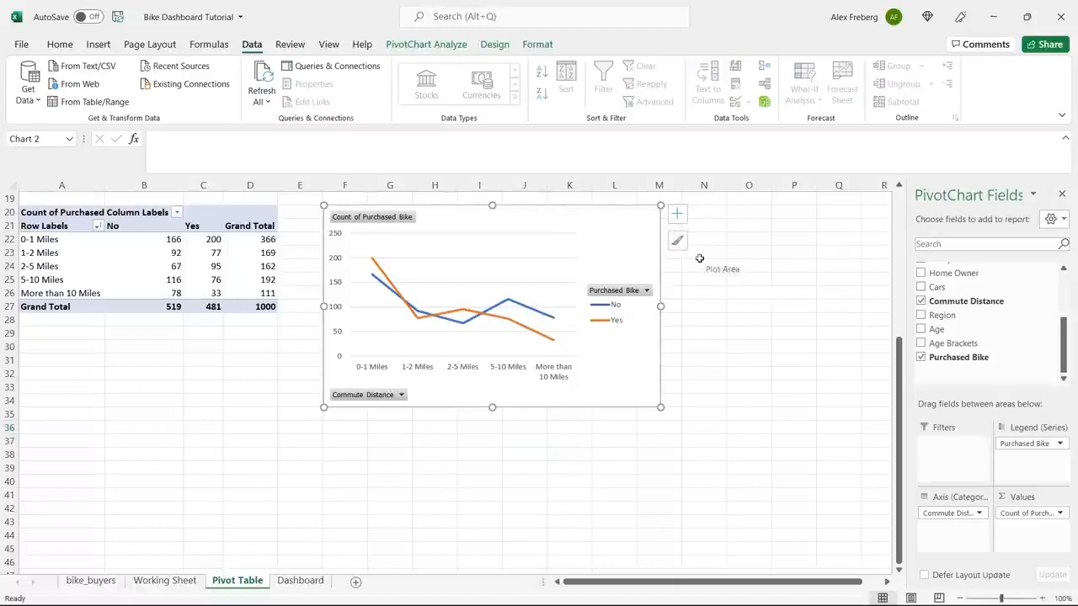
pyautogui.click(677, 217)
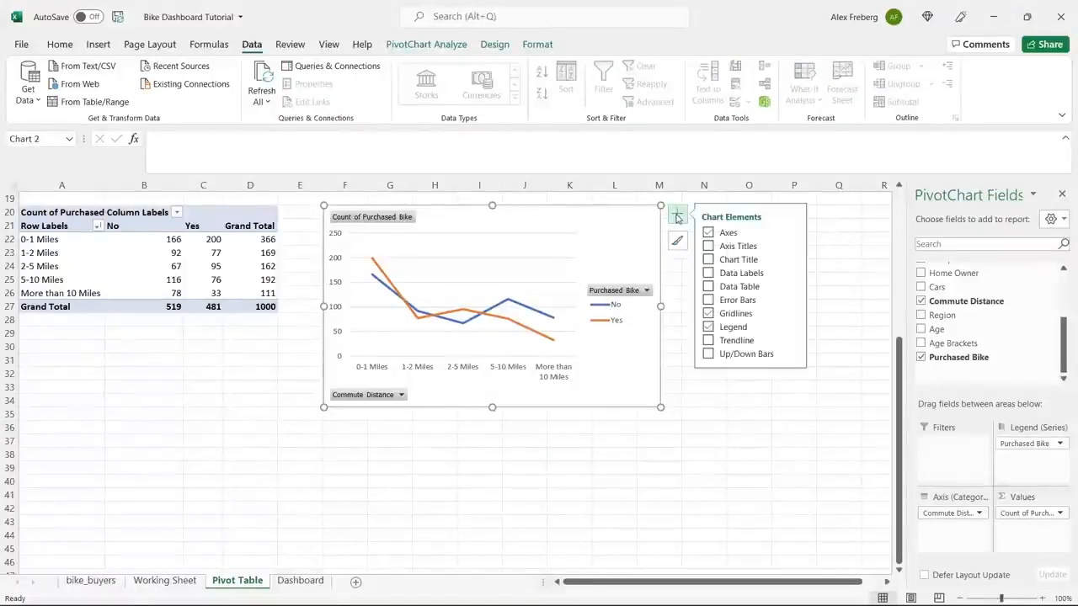
pyautogui.click(708, 246)
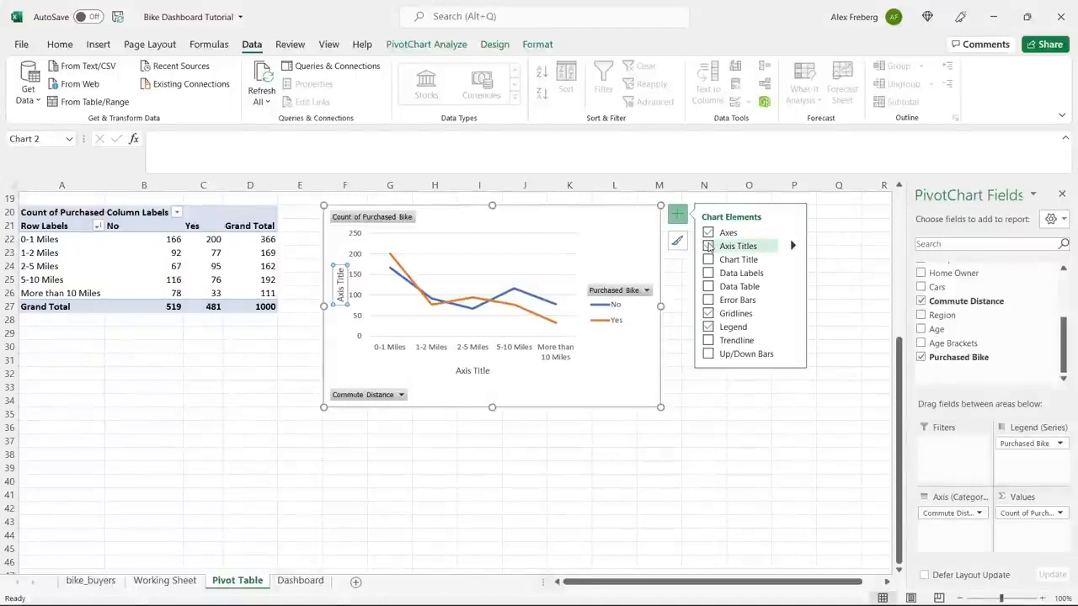
pyautogui.doubleClick(477, 373)
pyautogui.tripleClick(477, 372)
pyautogui.write('Commut')
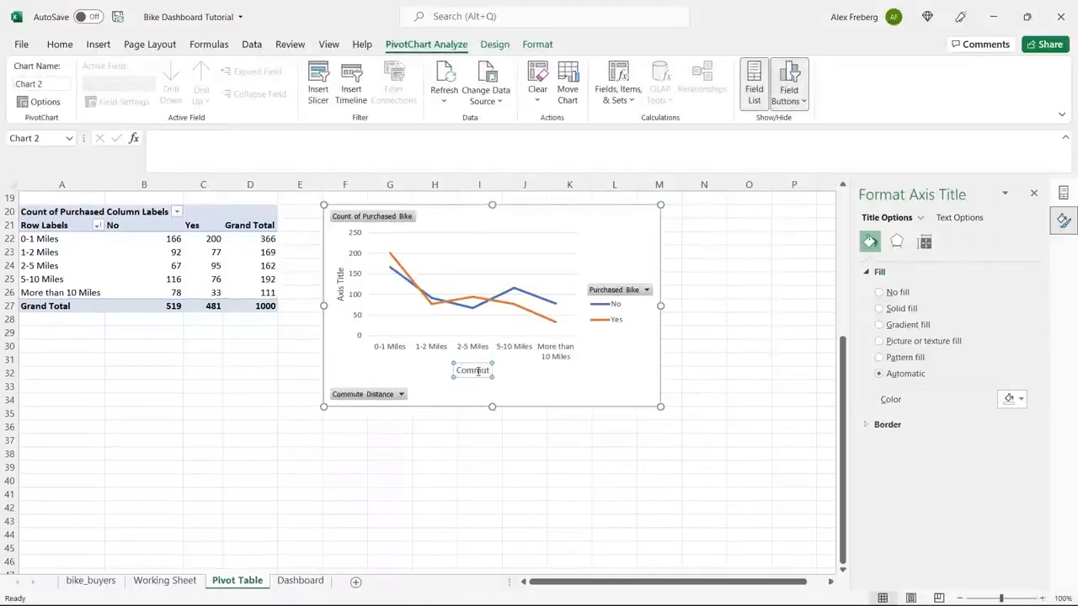
pyautogui.write('e Distance')
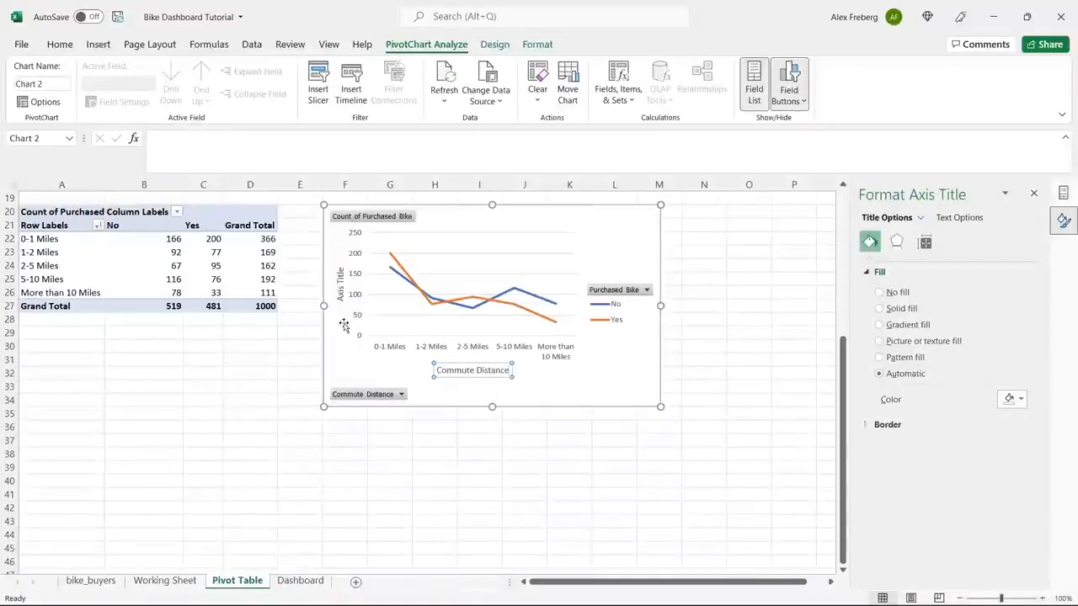
# Remove the vertical axis title from the line chart, leaving only the primary horizontal axis title enabled.
pyautogui.click(340, 288)
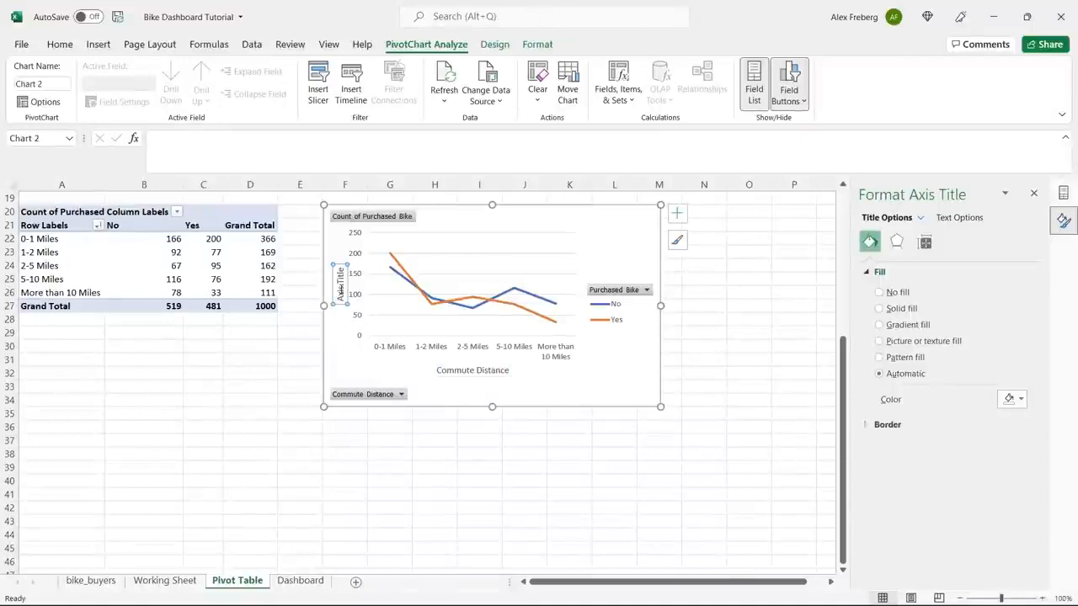
pyautogui.tripleClick(341, 290)
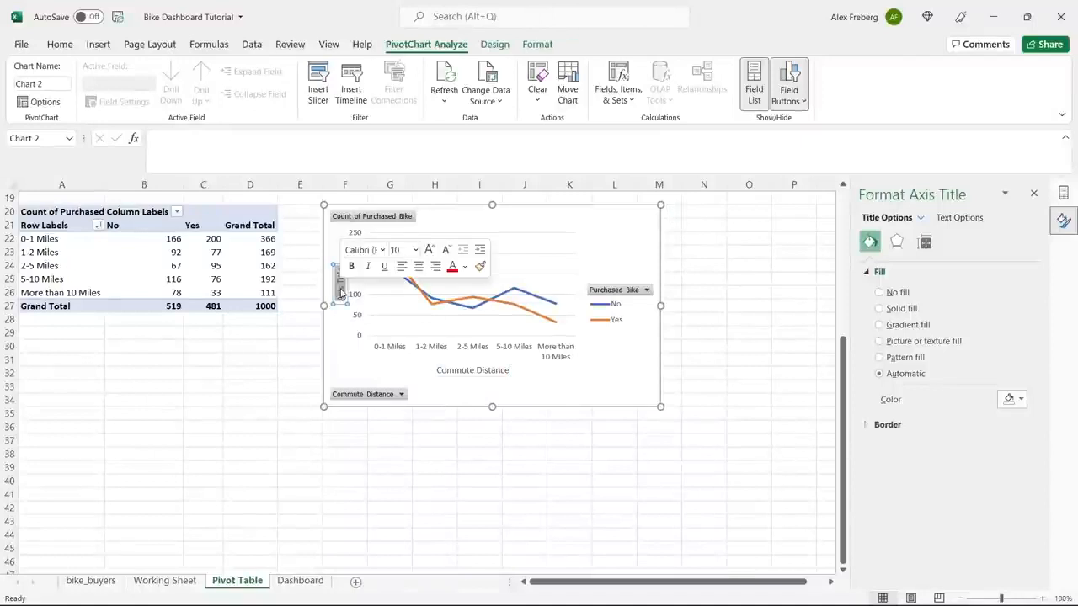
pyautogui.click(623, 257)
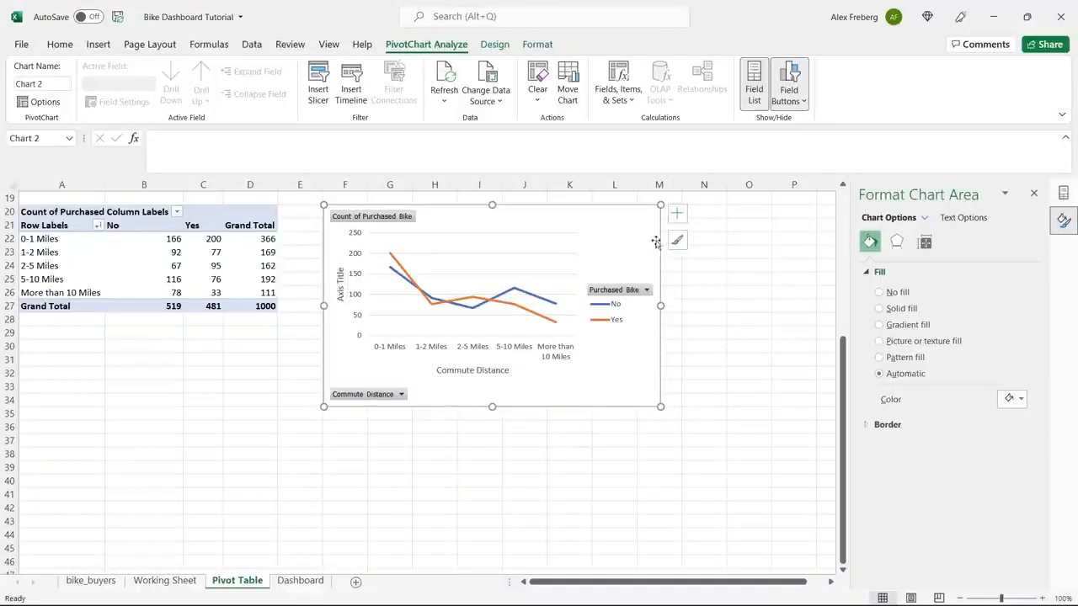
pyautogui.click(678, 211)
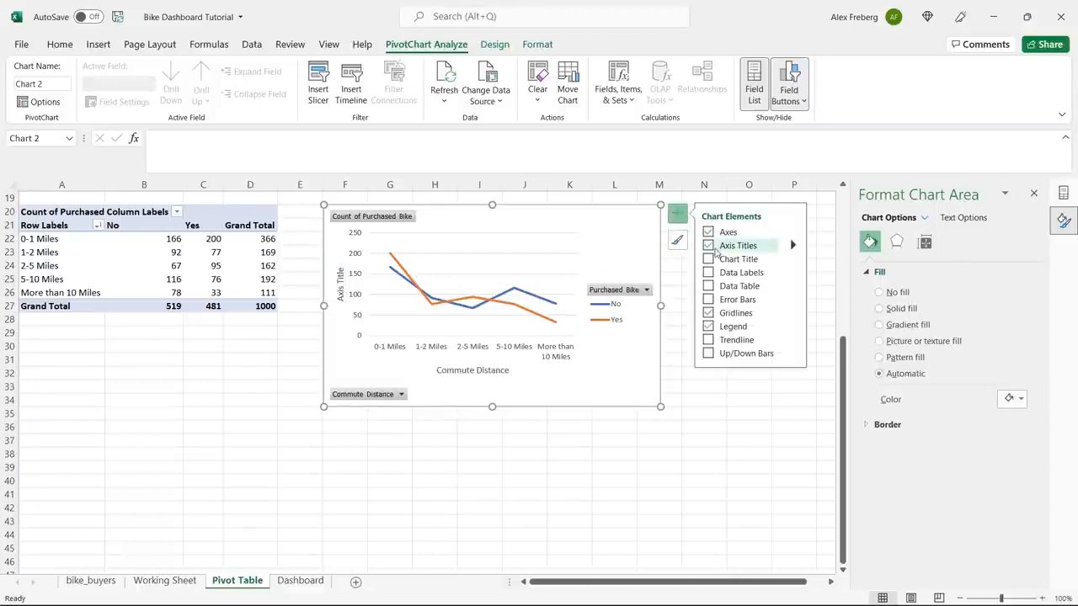
pyautogui.click(793, 245)
pyautogui.click(816, 250)
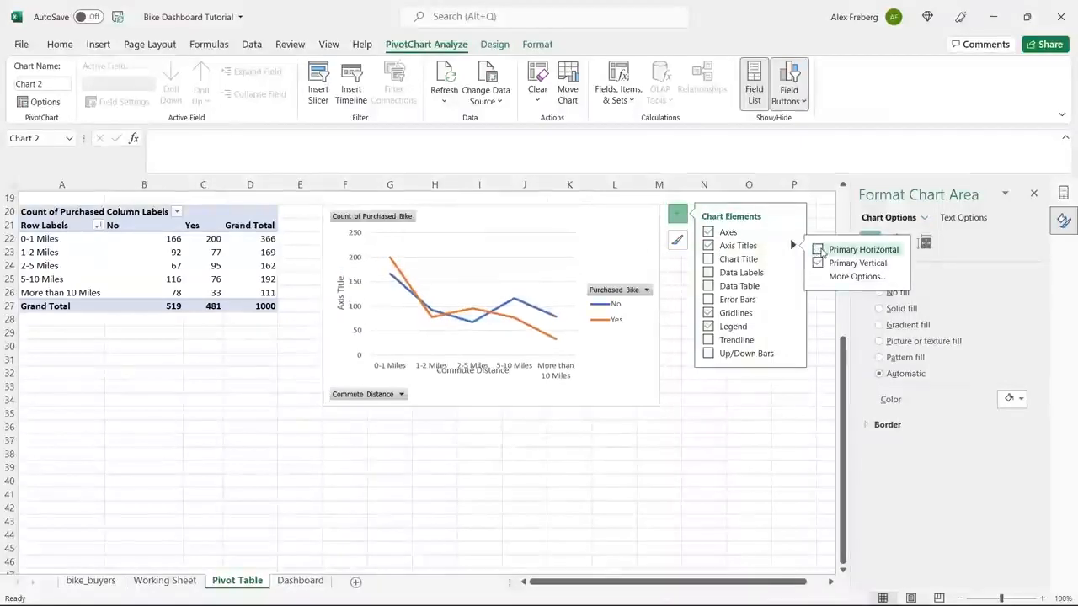
pyautogui.click(817, 250)
pyautogui.click(818, 263)
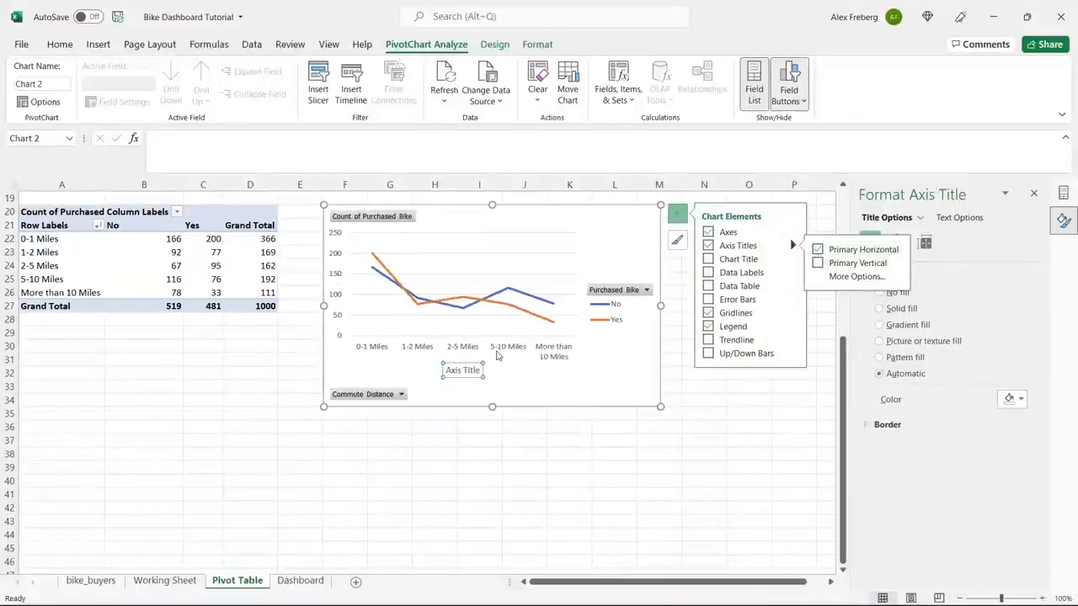
# Rename the line chart's placeholder horizontal axis title as "Commute Distance".
pyautogui.click(463, 371)
pyautogui.doubleClick(463, 370)
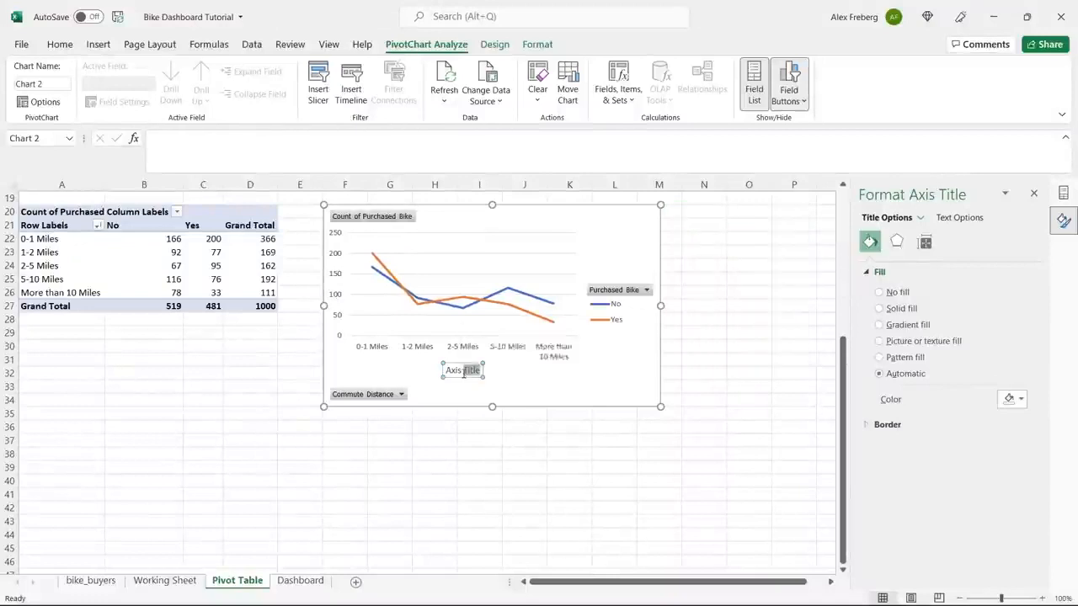
pyautogui.doubleClick(463, 374)
pyautogui.click(463, 372)
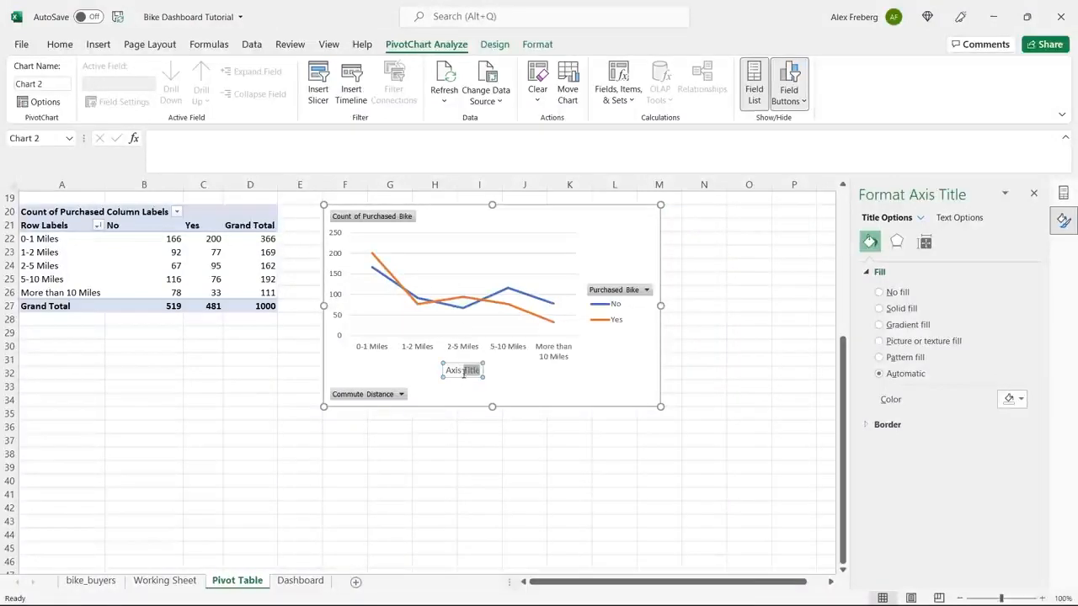
pyautogui.tripleClick(463, 372)
pyautogui.write('Commute Distr')
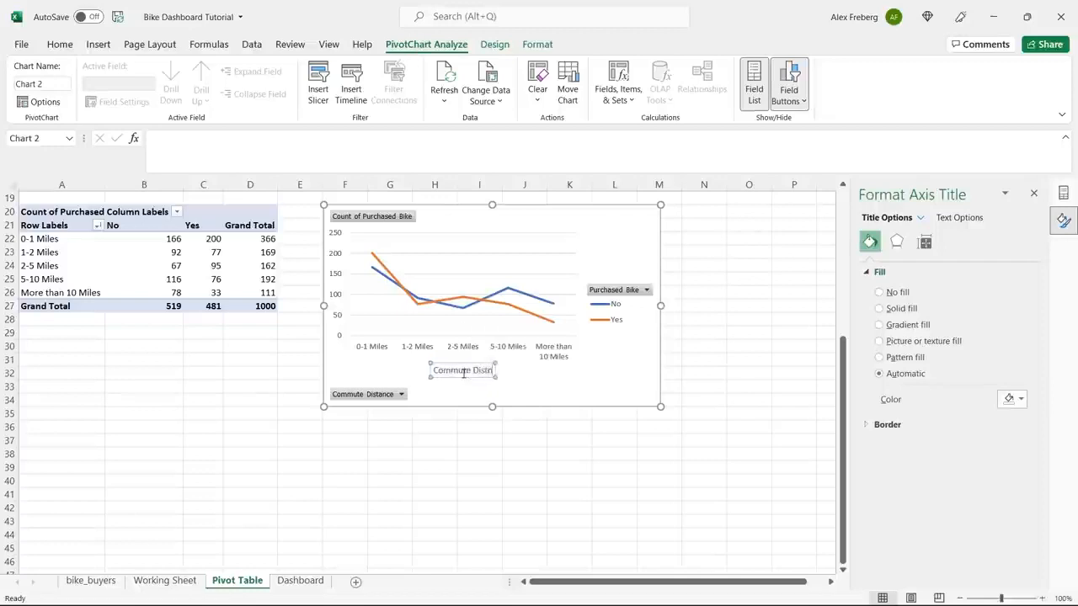
pyautogui.press('BackSpace')
pyautogui.write('ance')
pyautogui.click(596, 392)
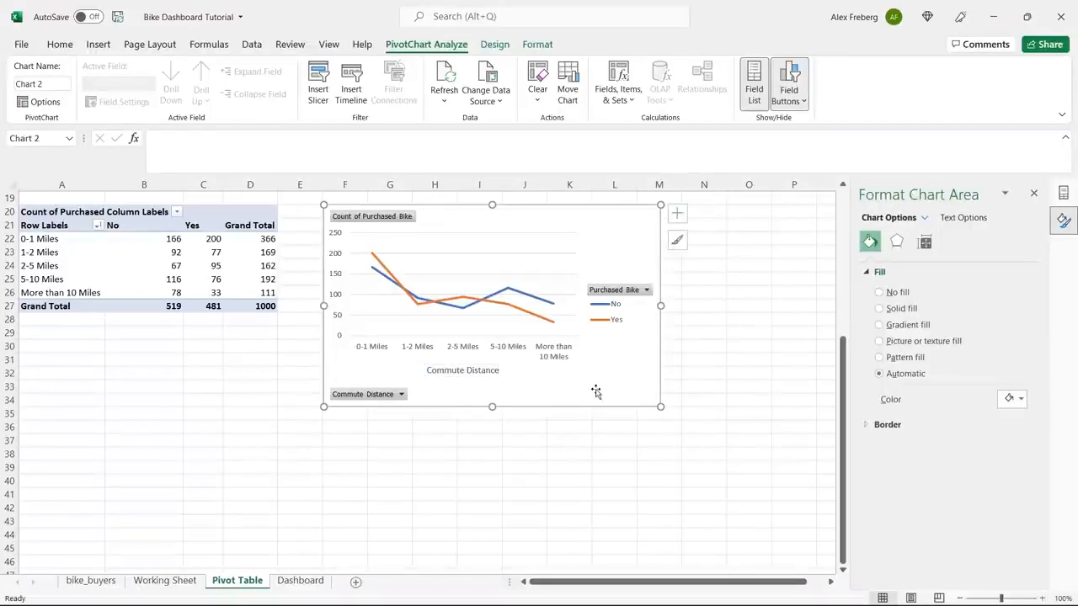
# Add a chart title to the line chart and set its text to "Distance Per Customer".
pyautogui.click(679, 216)
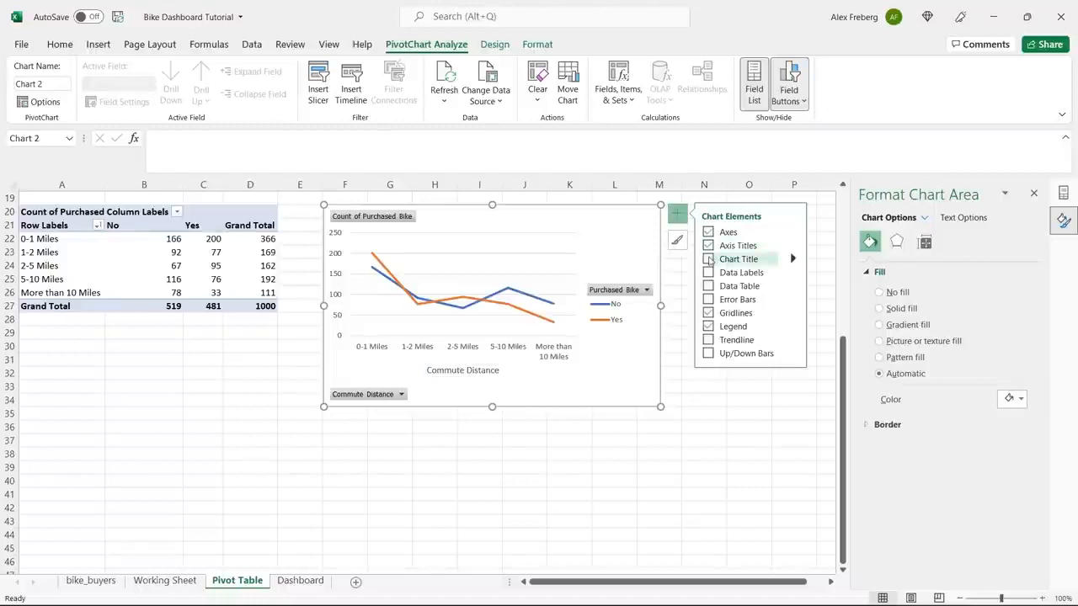
pyautogui.click(708, 260)
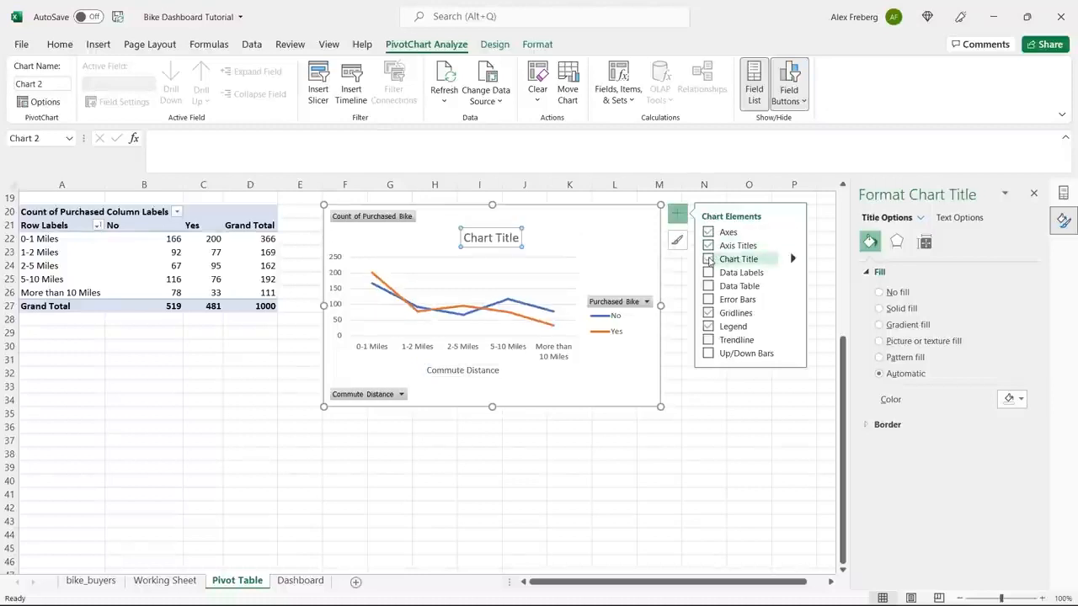
pyautogui.tripleClick(492, 239)
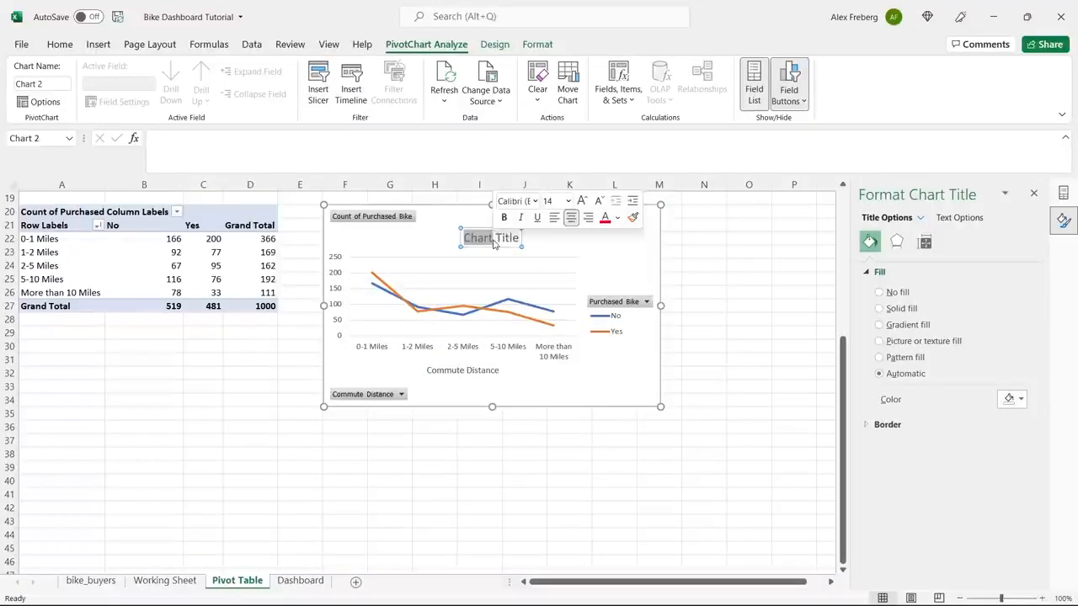
pyautogui.write('Distance')
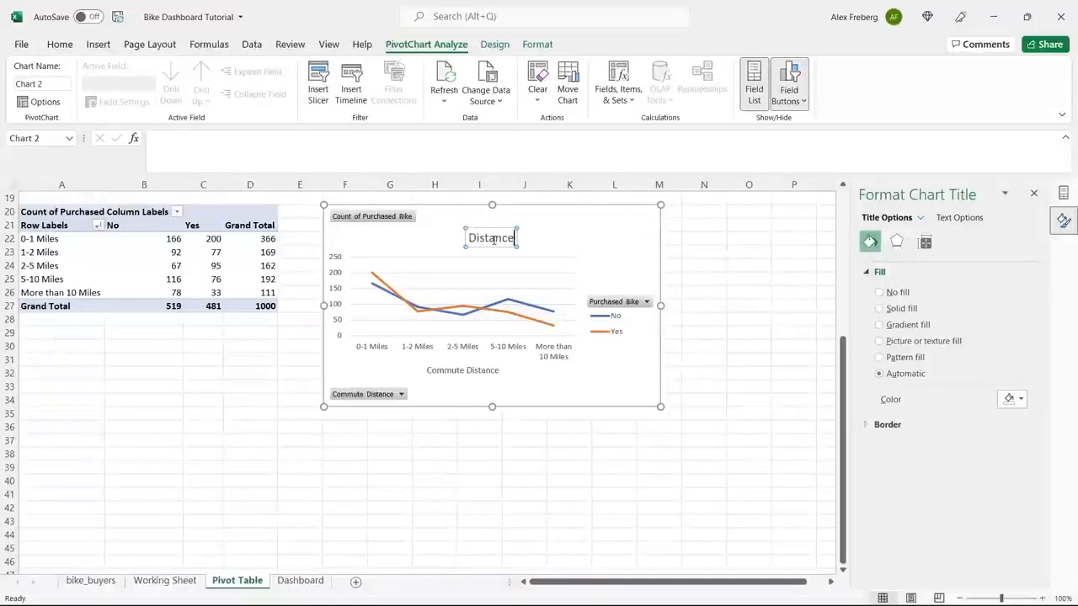
pyautogui.write(' Per Custom')
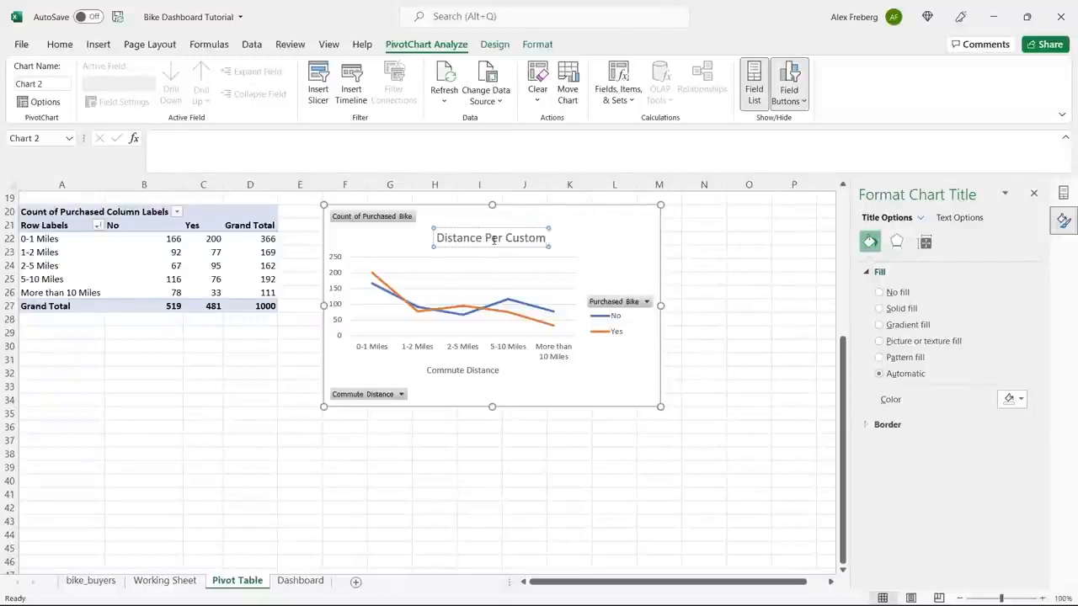
pyautogui.write('aer')
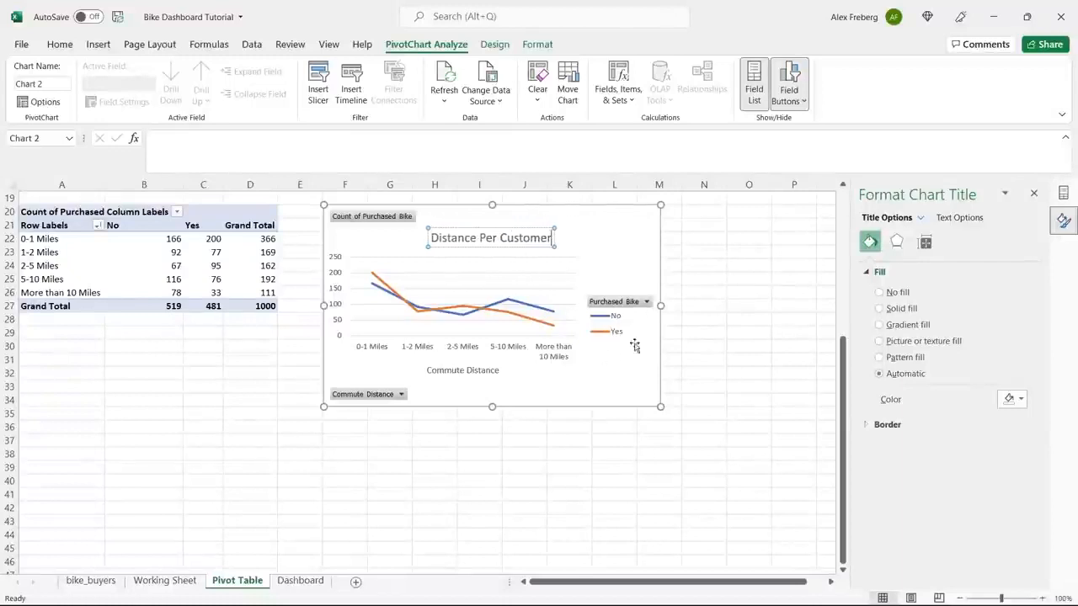
# Change the commute distance line chart's title to "Customer Commute".
pyautogui.doubleClick(523, 242)
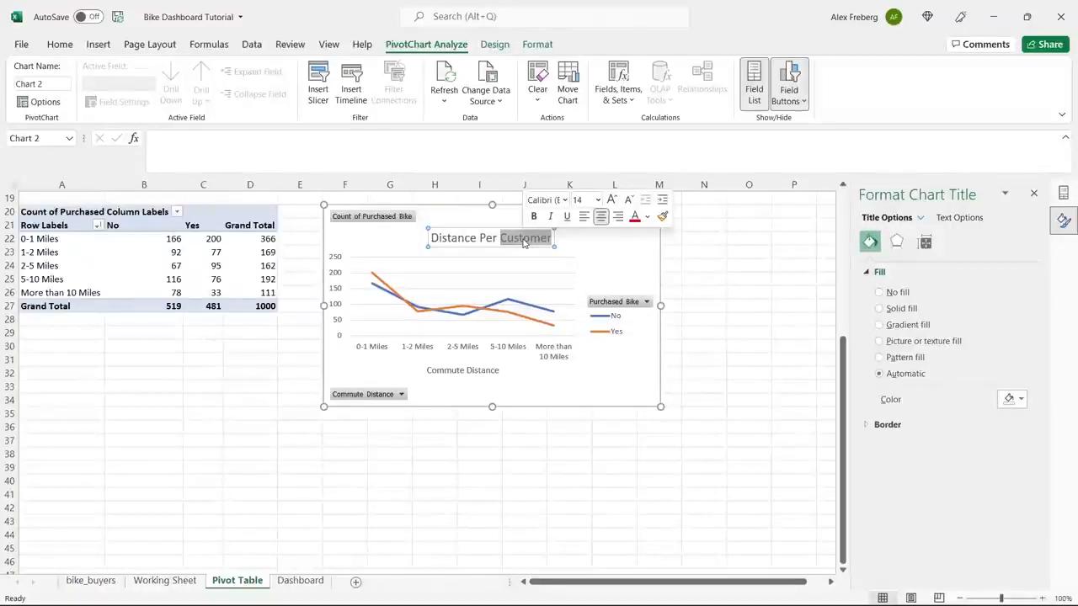
pyautogui.press('BackSpace')
pyautogui.press('BackSpace')
pyautogui.press('BackSpace')
pyautogui.press('BackSpace')
pyautogui.press('BackSpace')
pyautogui.press('BackSpace')
pyautogui.press('BackSpace')
pyautogui.press('BackSpace')
pyautogui.press('BackSpace')
pyautogui.press('BackSpace')
pyautogui.press('BackSpace')
pyautogui.press('BackSpace')
pyautogui.press('BackSpace')
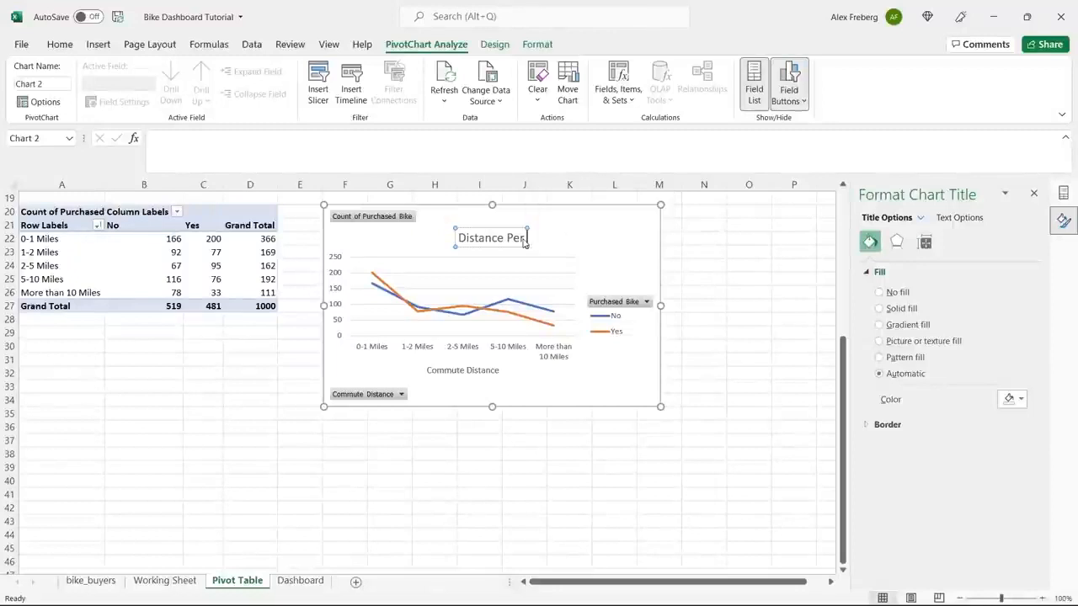
pyautogui.write('u')
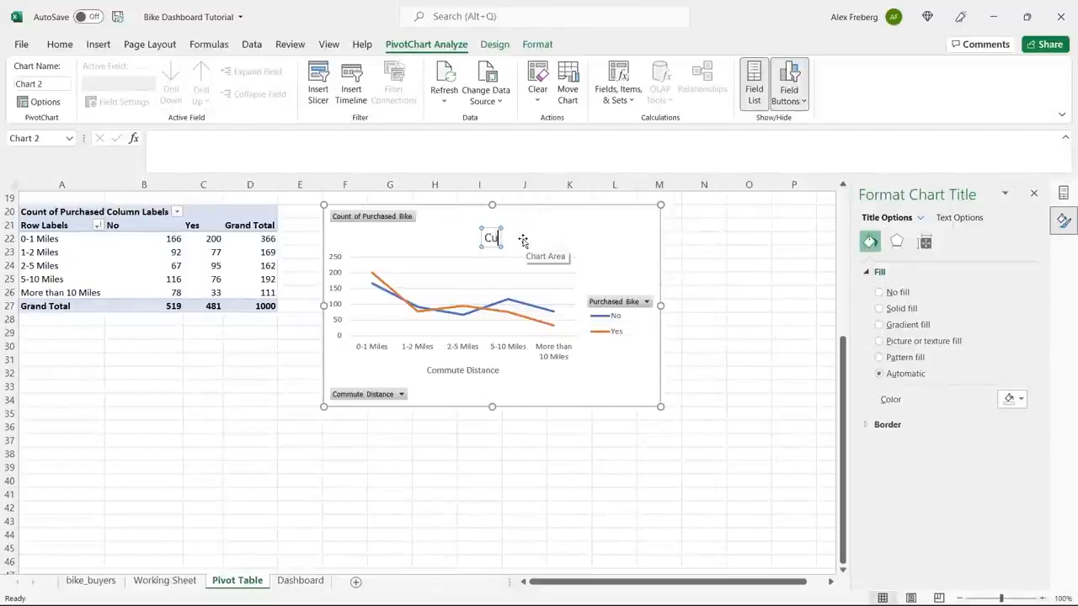
pyautogui.write('stomer Commute')
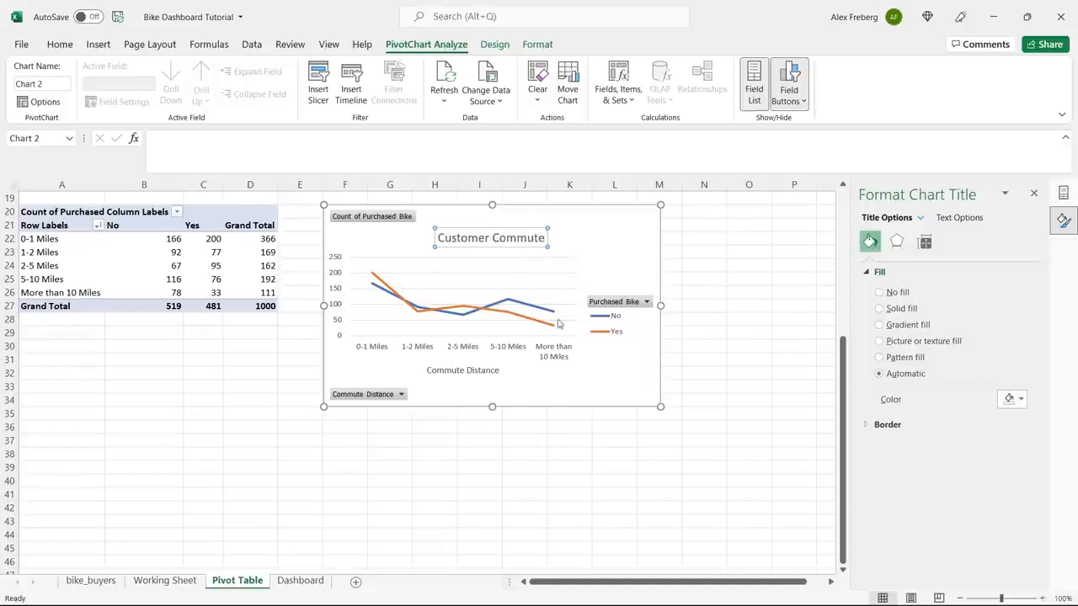
pyautogui.click(609, 371)
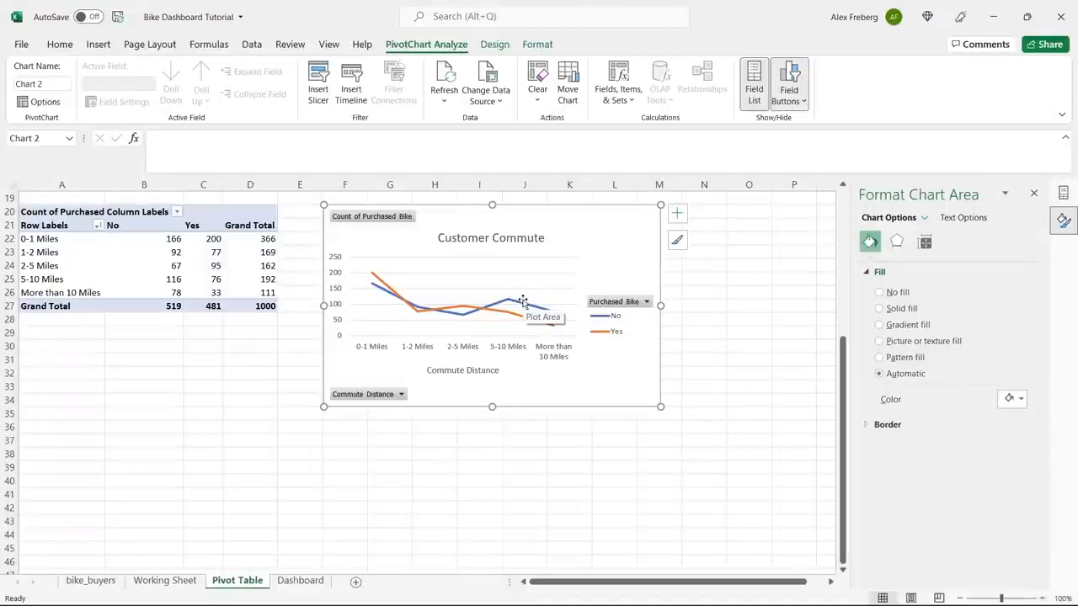
# Insert a pivot table at cell A41 of the Pivot Table sheet, using Working Sheet range A1:N1001 as its source.
pyautogui.click(63, 487)
pyautogui.scroll(-5, 63, 489)
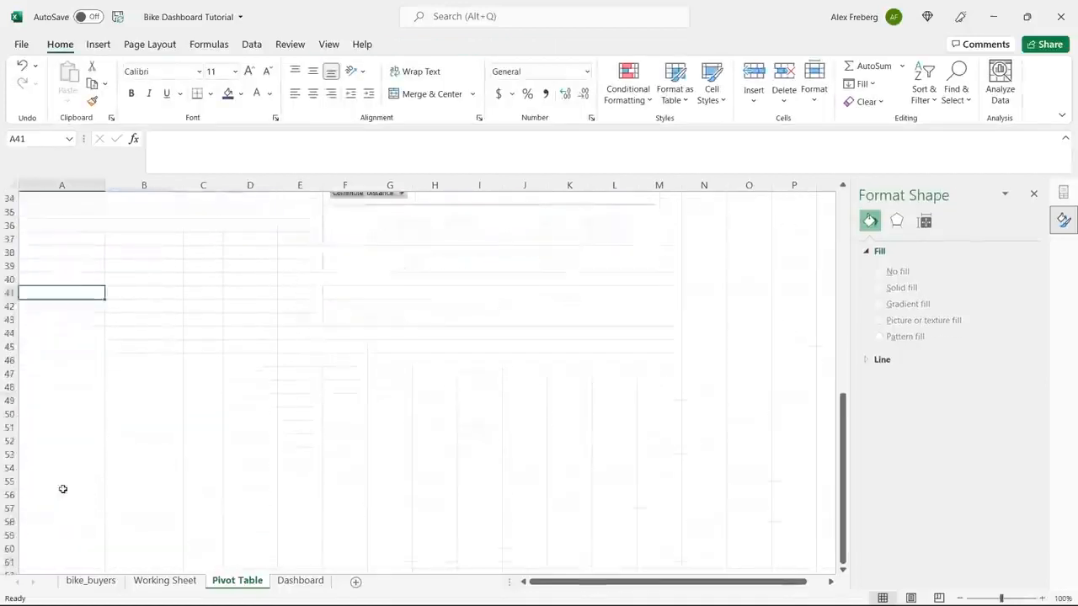
pyautogui.click(98, 44)
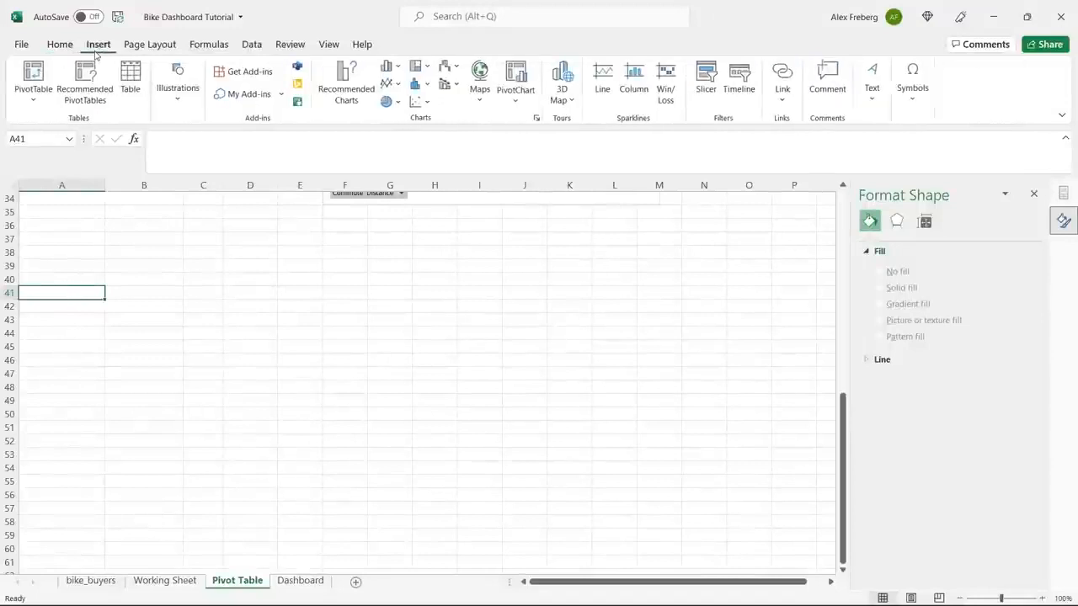
pyautogui.click(33, 76)
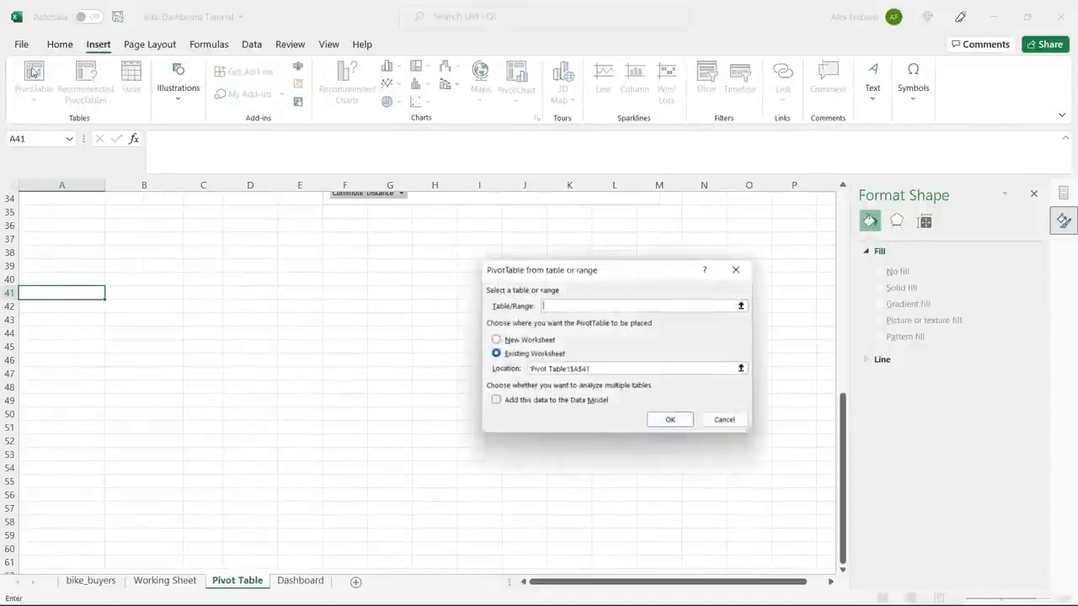
pyautogui.click(168, 581)
pyautogui.click(178, 425)
pyautogui.hotkey('ctrl', 'a')
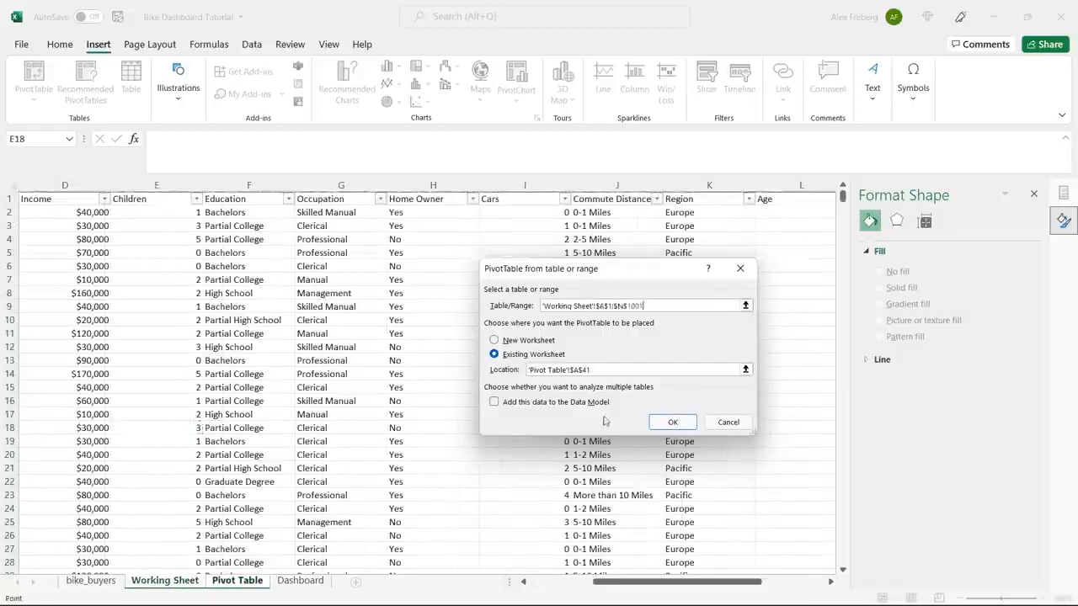
pyautogui.click(671, 421)
# Build the new pivot table with Age Brackets as rows, Purchased Bike as columns, and the count of Purchased Bike as values.
pyautogui.click(170, 372)
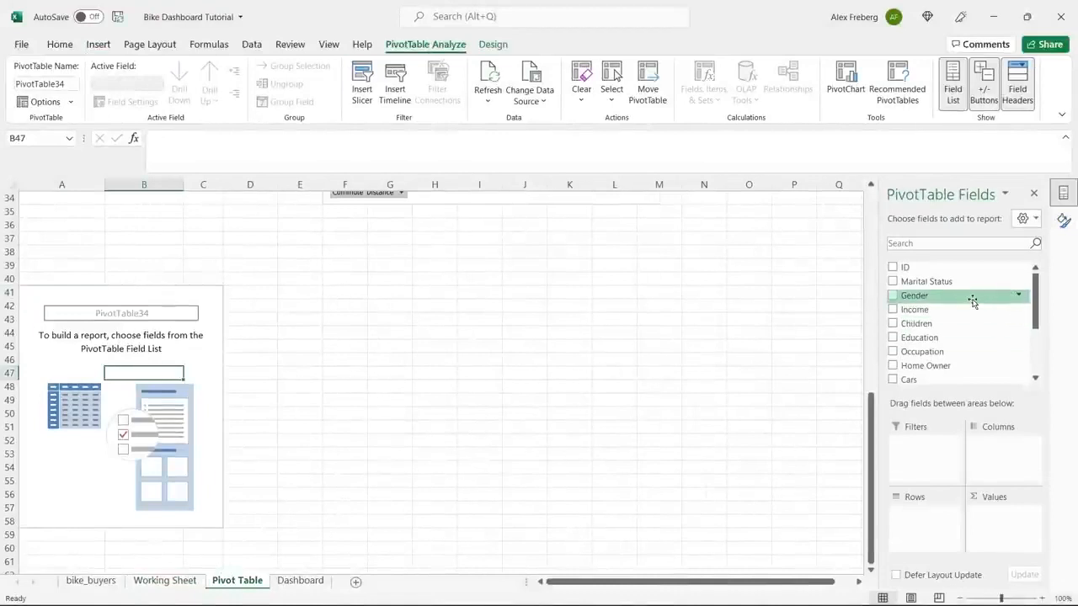
pyautogui.moveTo(1035, 295); pyautogui.dragTo(1044, 358)
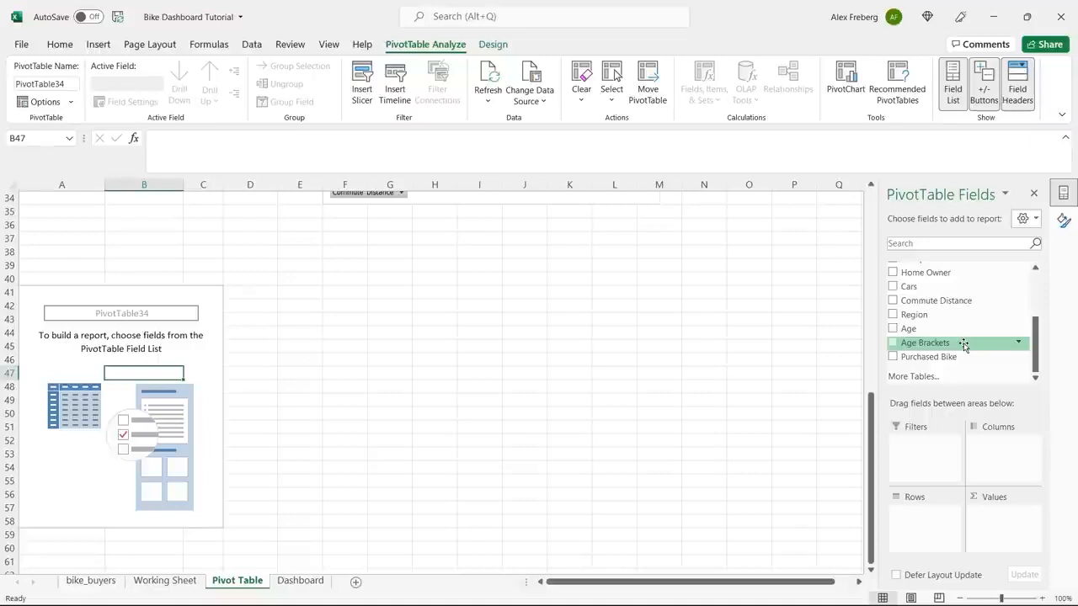
pyautogui.moveTo(963, 345); pyautogui.dragTo(932, 516)
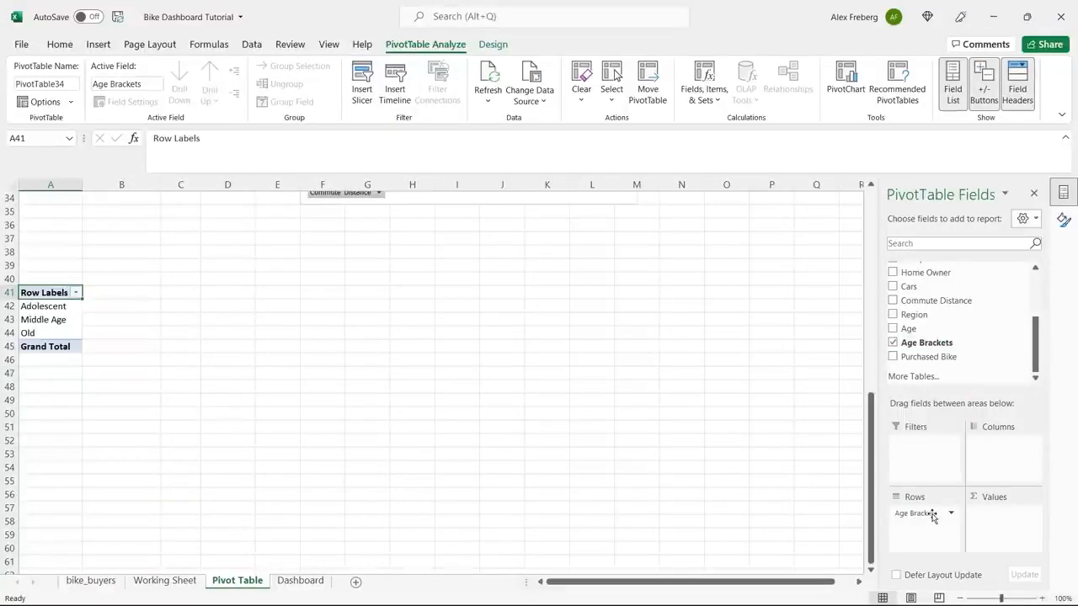
pyautogui.moveTo(982, 357); pyautogui.dragTo(996, 531)
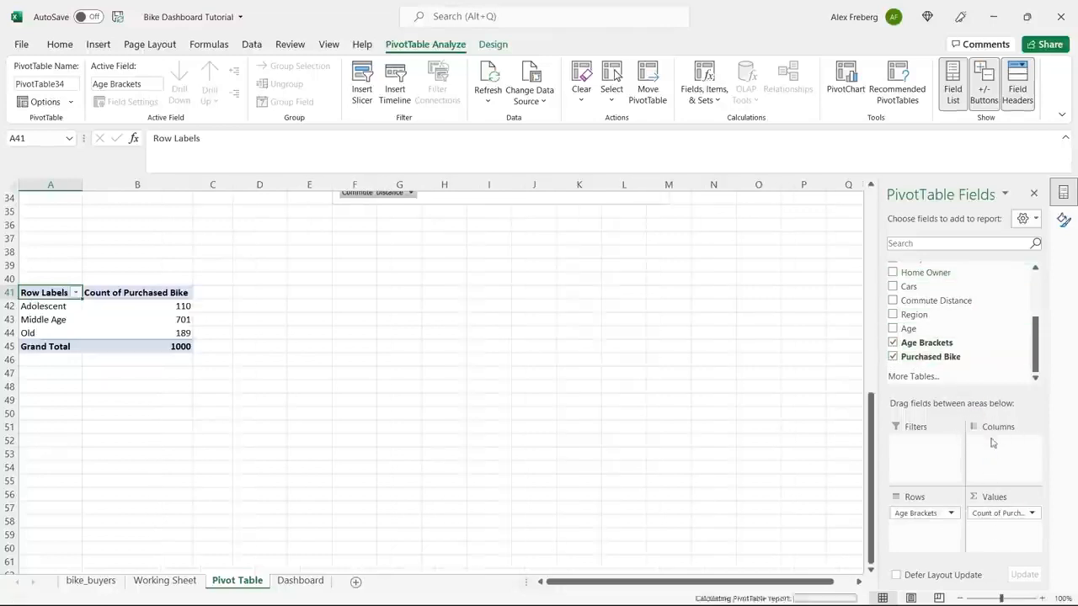
pyautogui.moveTo(991, 442); pyautogui.dragTo(991, 441)
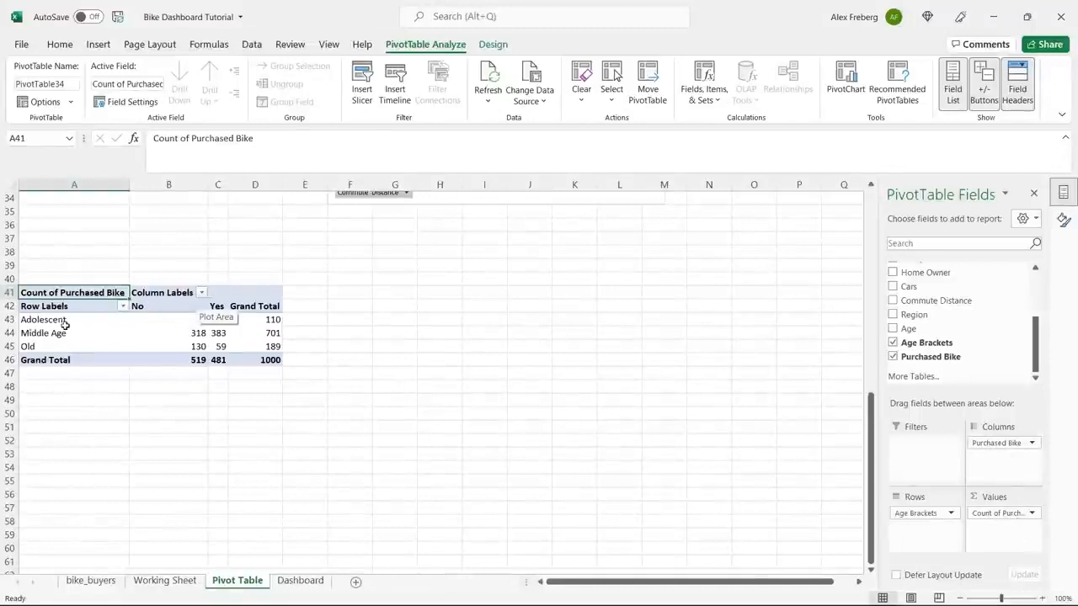
# Insert a Line with Markers chart from the age brackets pivot table and place it beside the table, starting around row 41.
pyautogui.click(172, 338)
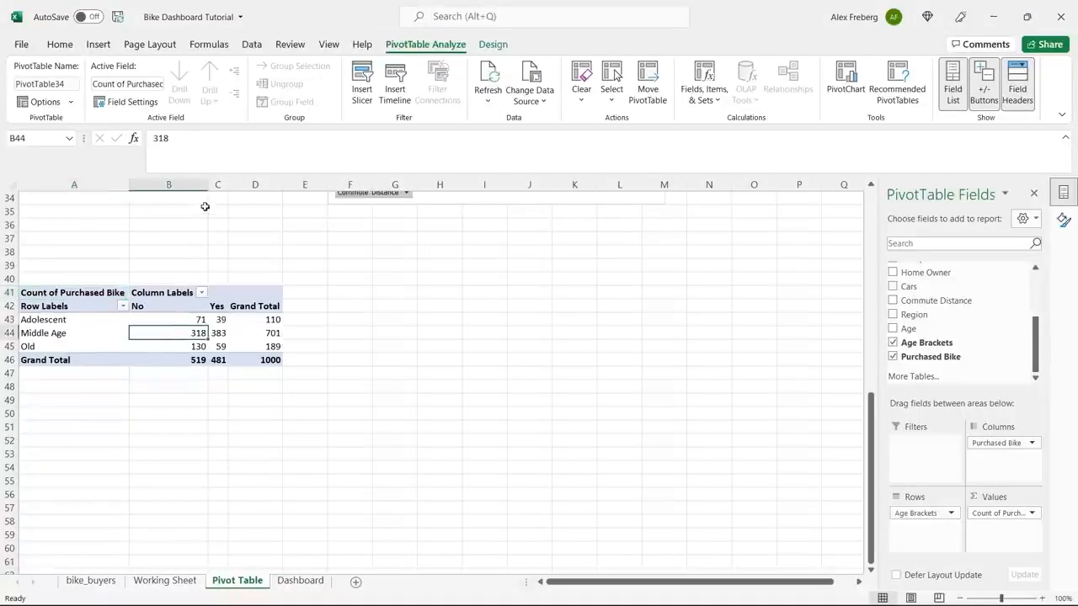
pyautogui.click(97, 46)
pyautogui.click(352, 80)
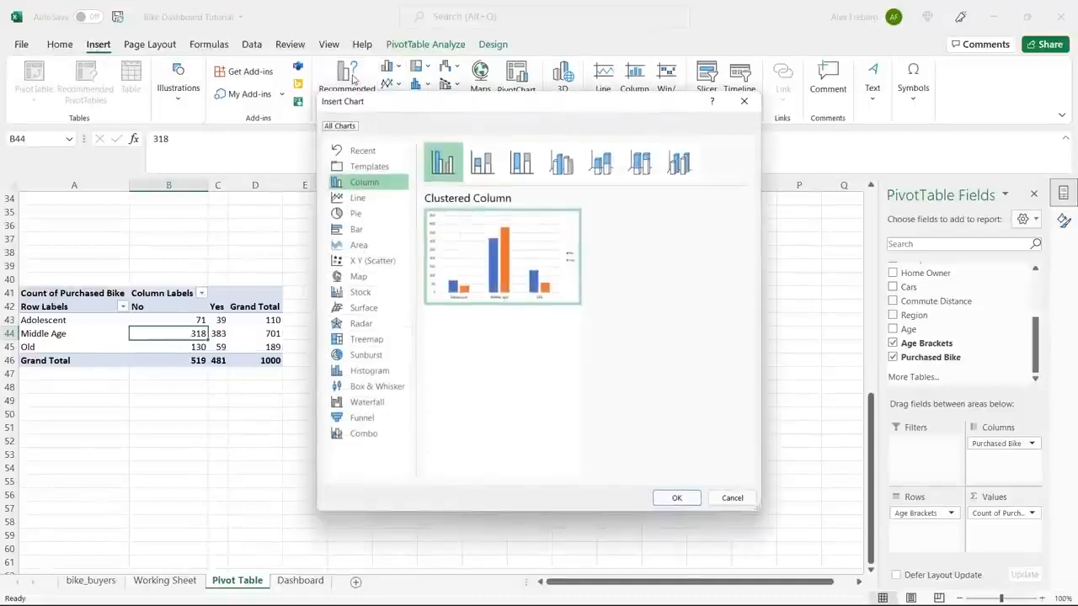
pyautogui.click(374, 199)
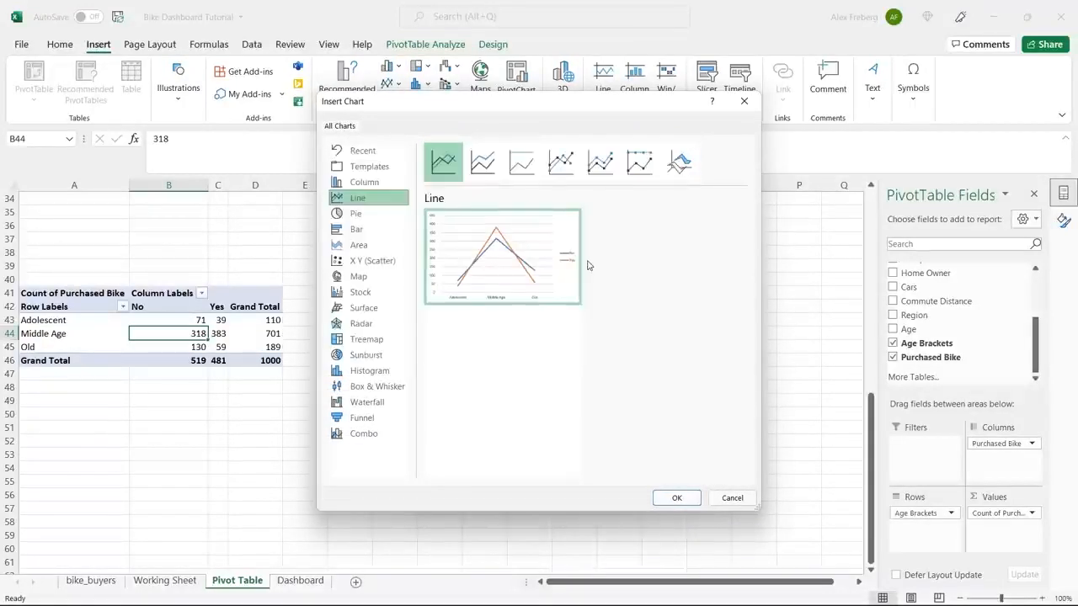
pyautogui.click(600, 163)
pyautogui.click(641, 165)
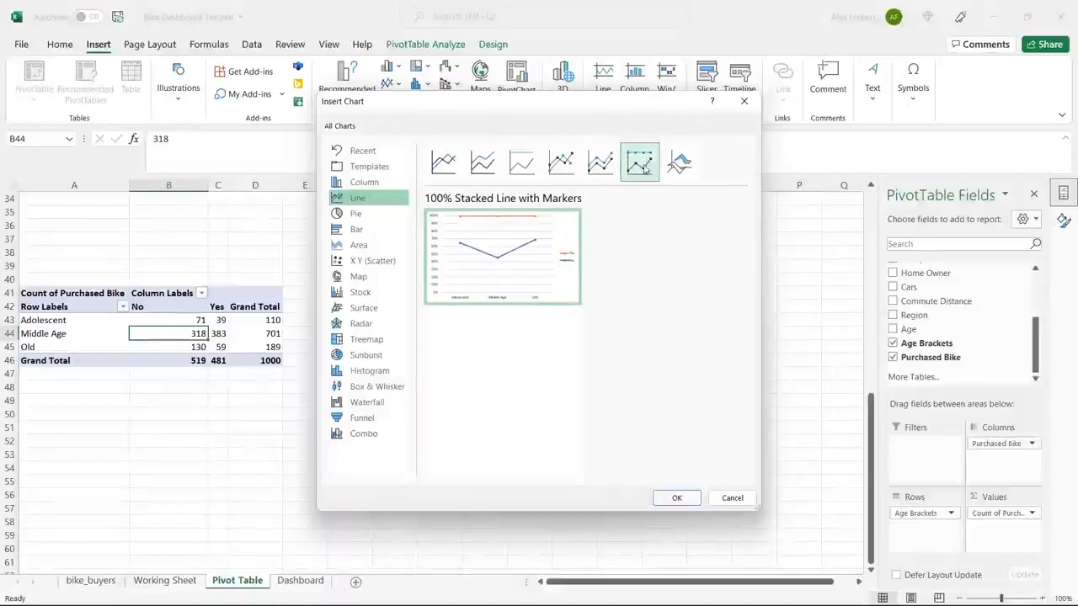
pyautogui.click(601, 165)
pyautogui.click(561, 162)
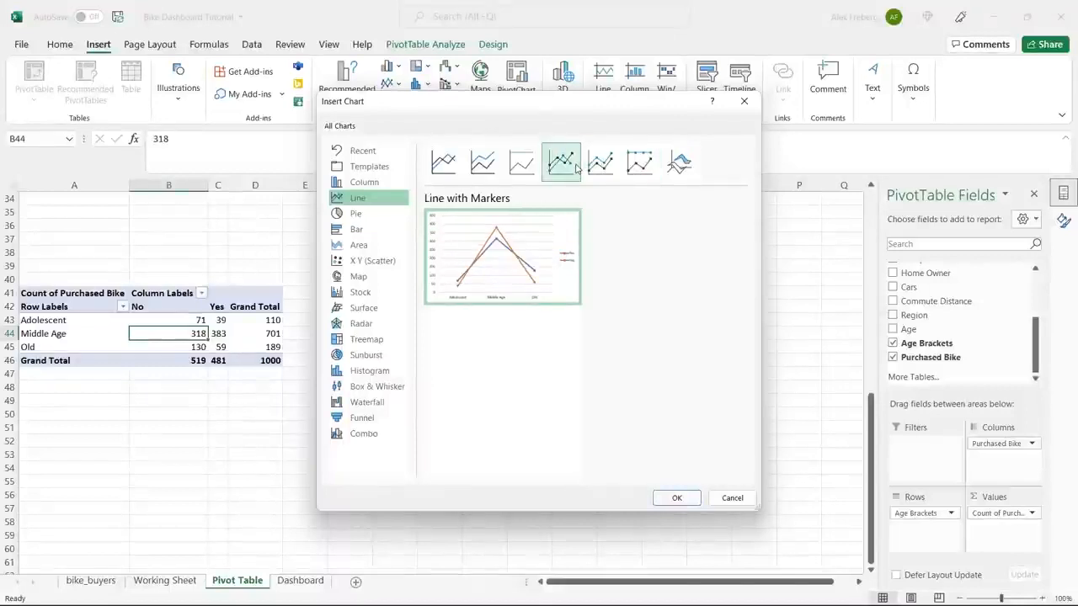
pyautogui.click(443, 162)
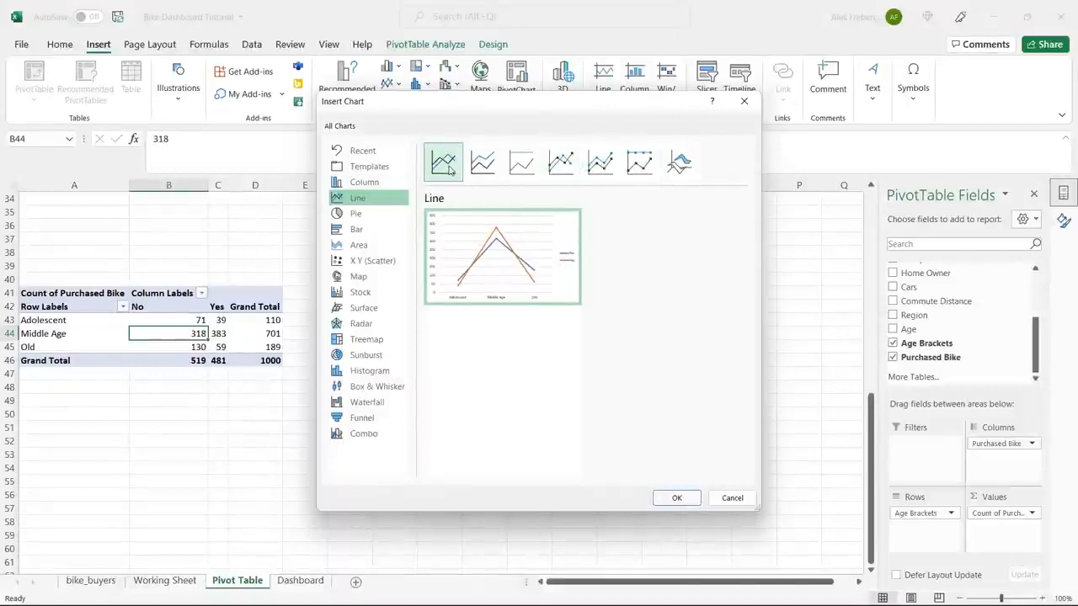
pyautogui.click(561, 163)
pyautogui.click(443, 162)
pyautogui.click(561, 163)
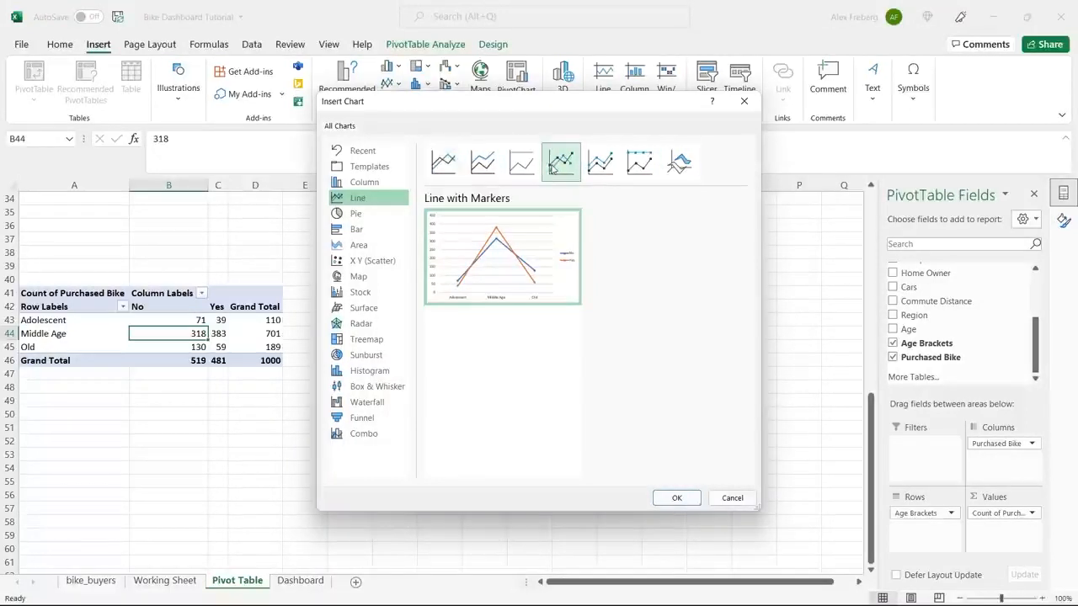
pyautogui.click(682, 500)
pyautogui.moveTo(497, 289); pyautogui.dragTo(542, 292)
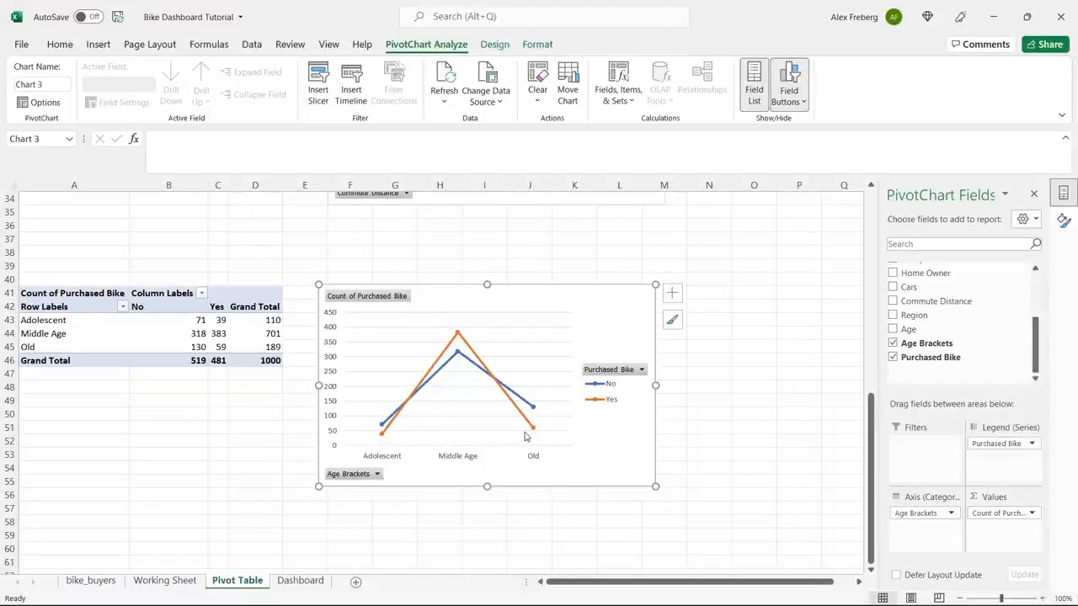
# Add only a primary horizontal axis title to the age brackets chart and set its text to "Age Bracket".
pyautogui.moveTo(530, 435)
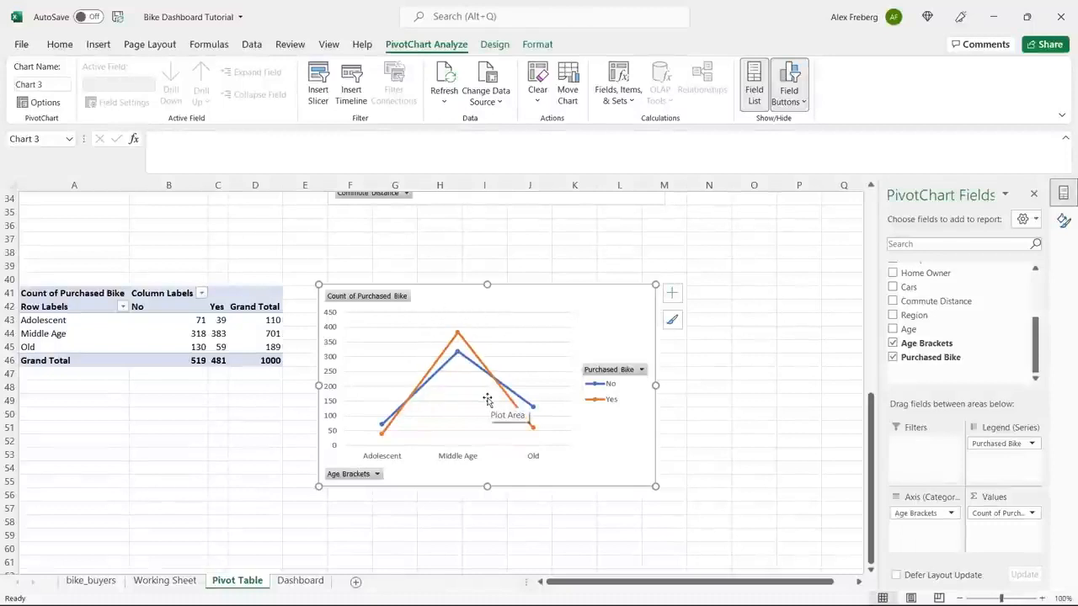
pyautogui.click(677, 299)
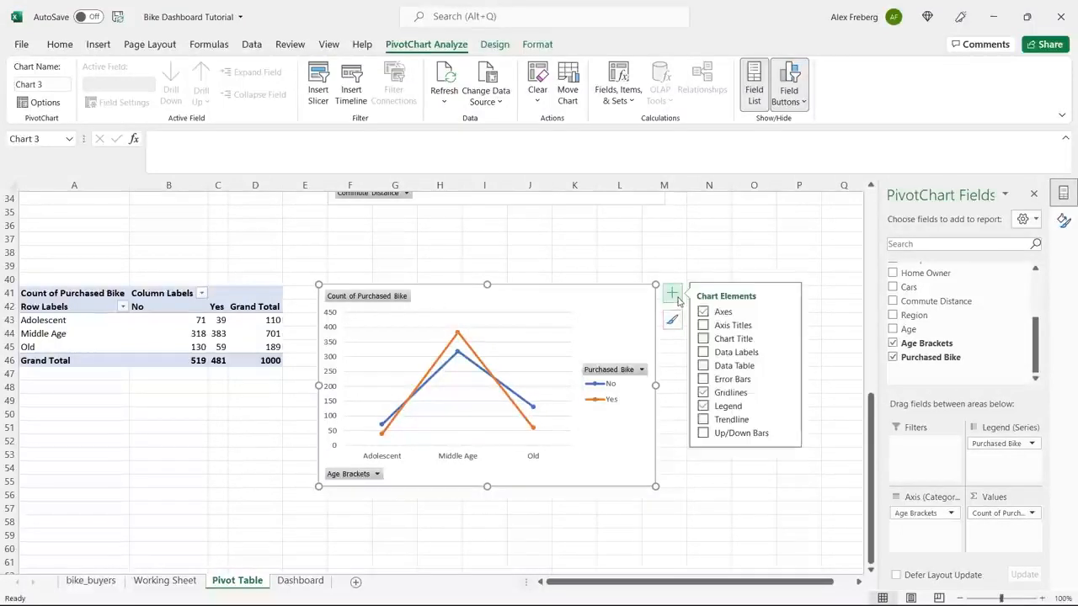
pyautogui.click(789, 325)
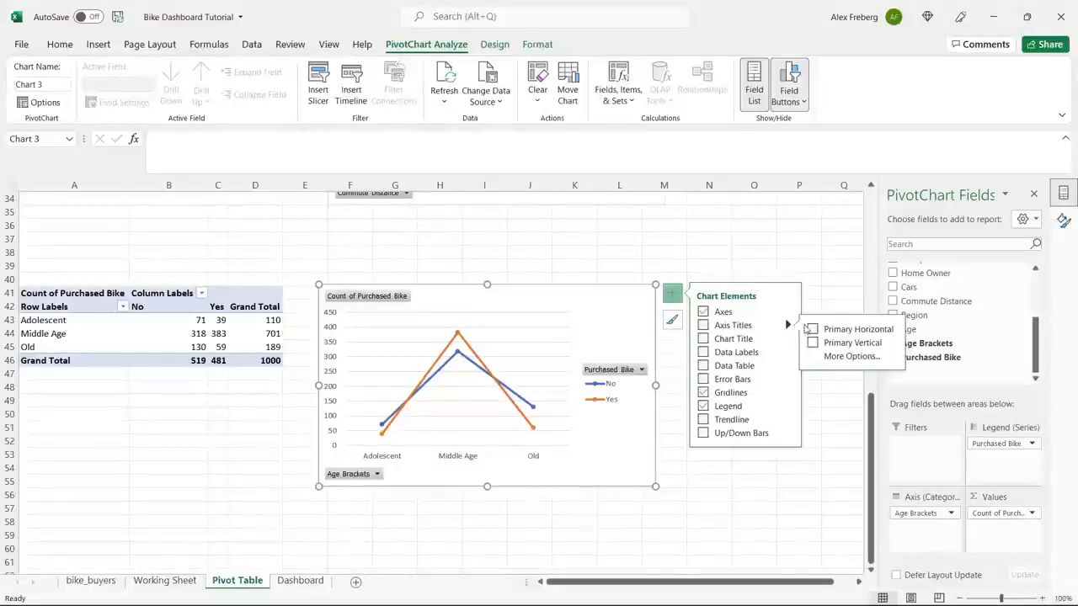
pyautogui.click(813, 343)
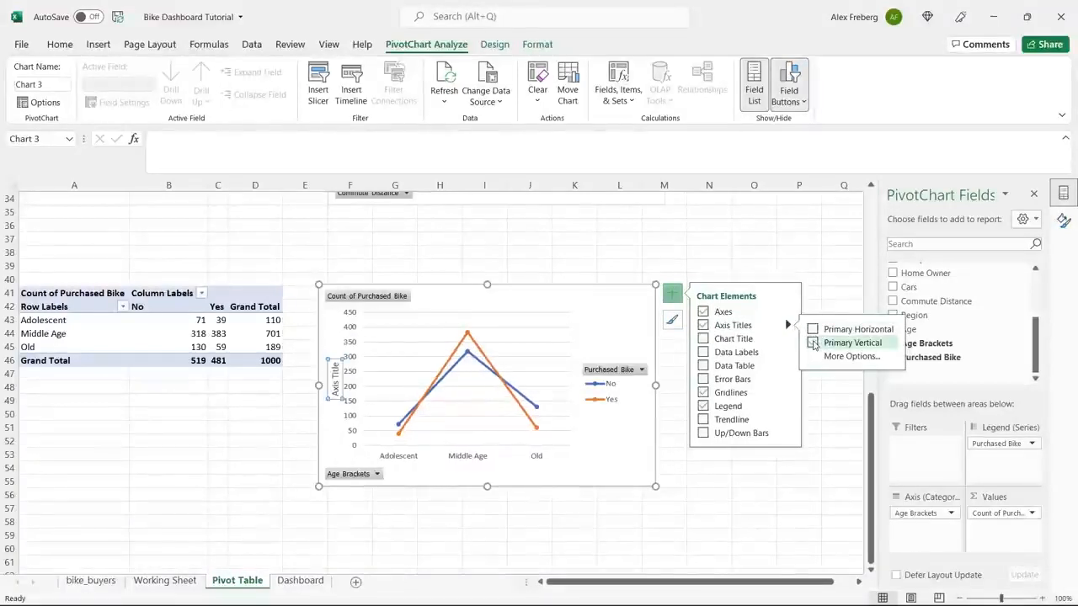
pyautogui.click(813, 330)
pyautogui.doubleClick(464, 449)
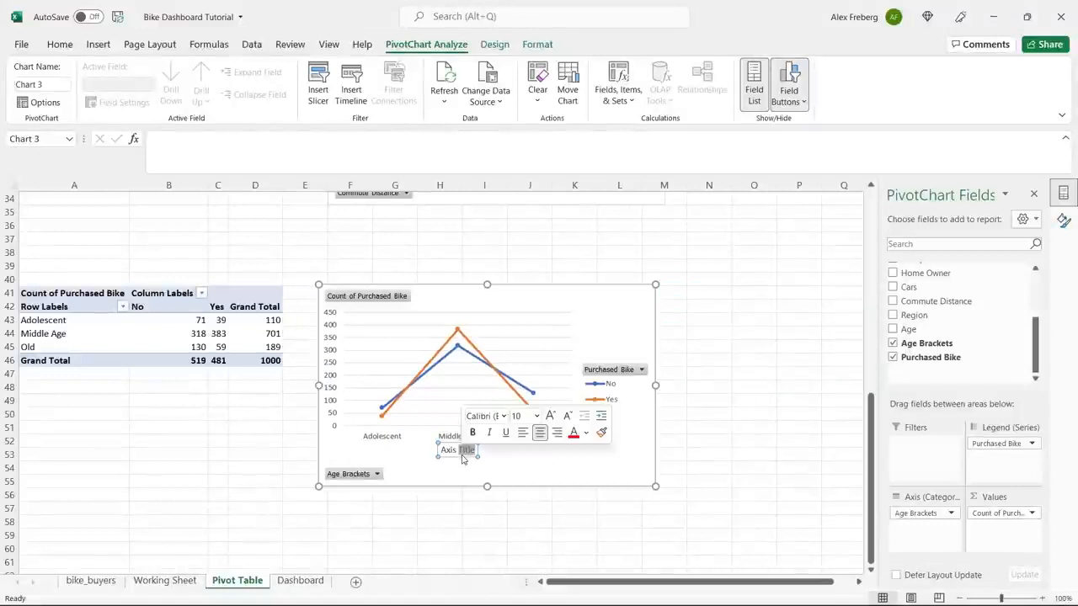
pyautogui.tripleClick(462, 454)
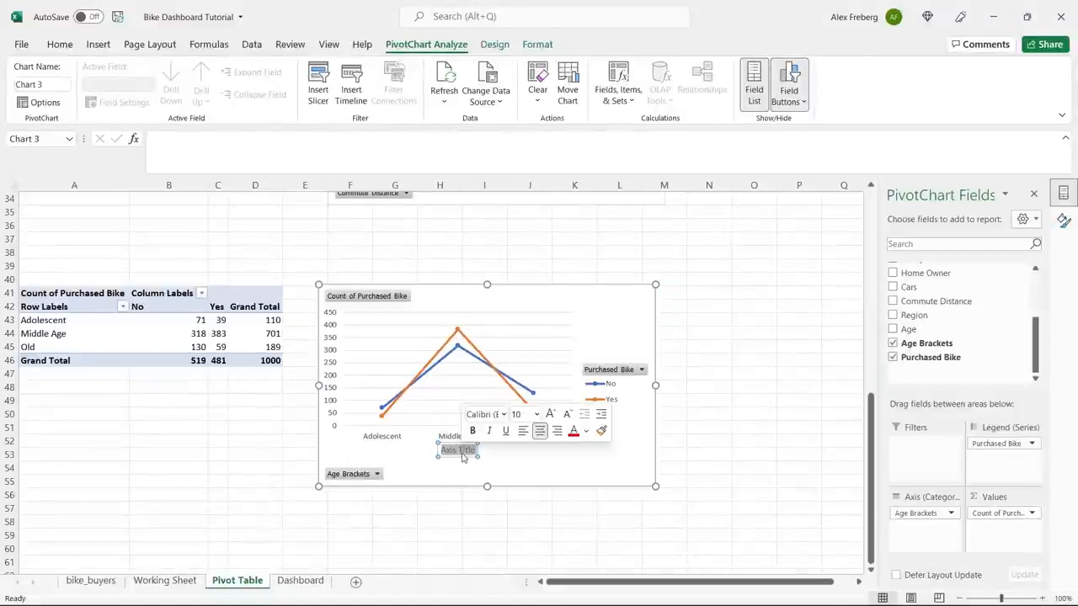
pyautogui.write('Age Bracket')
pyautogui.click(514, 468)
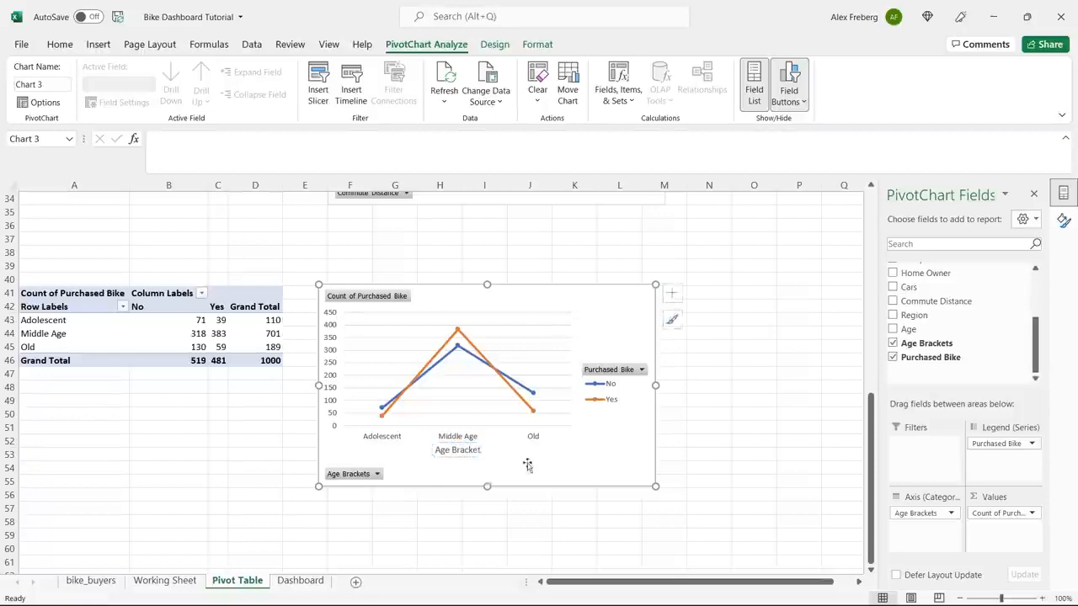
# Add a chart title to the age brackets chart and set its text to "Customer Age Brackets".
pyautogui.click(671, 292)
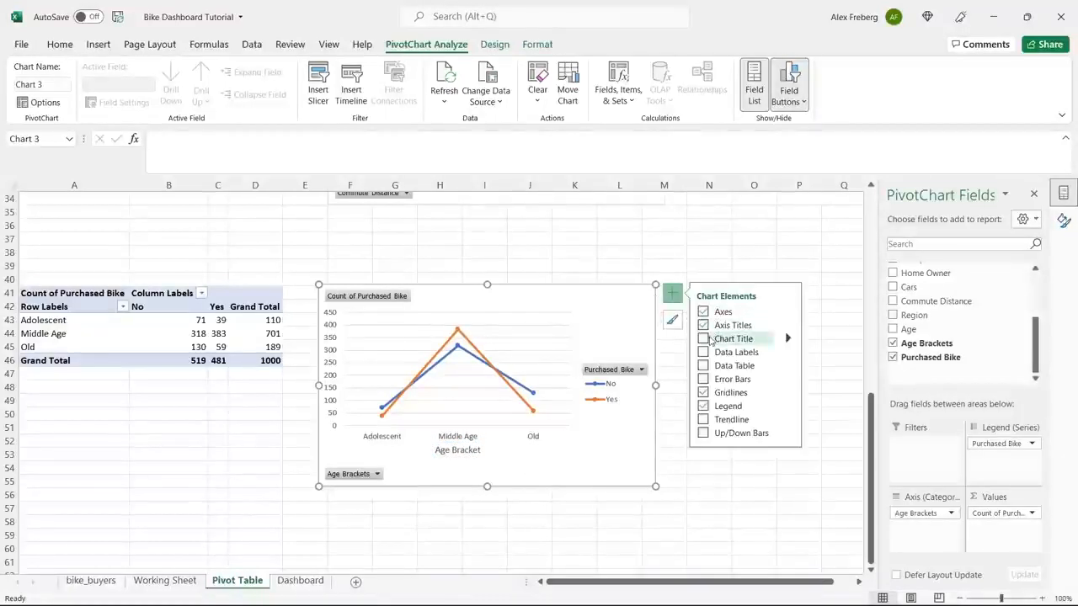
pyautogui.click(704, 352)
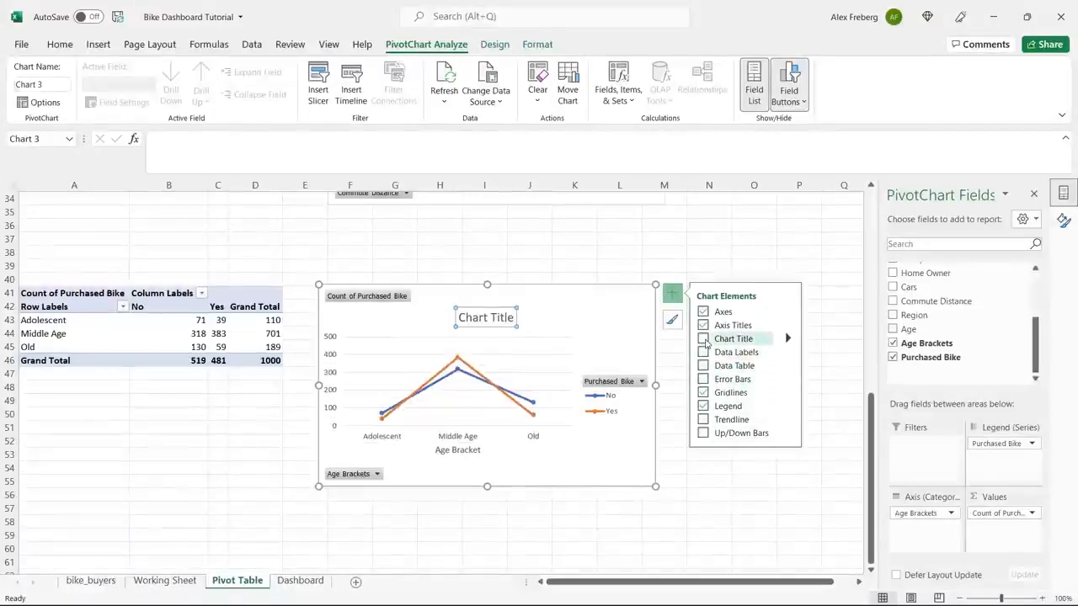
pyautogui.doubleClick(486, 323)
pyautogui.click(486, 322)
pyautogui.doubleClick(486, 324)
pyautogui.hotkey('ctrl', 'a')
pyautogui.write('Cus')
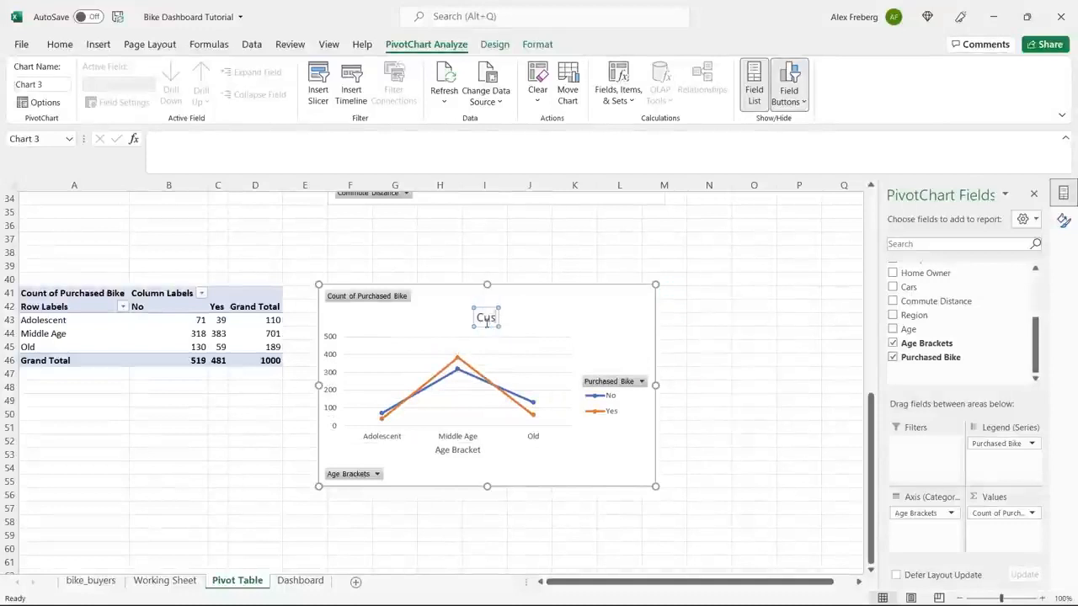
pyautogui.write('tomer Age Brackets')
pyautogui.click(628, 313)
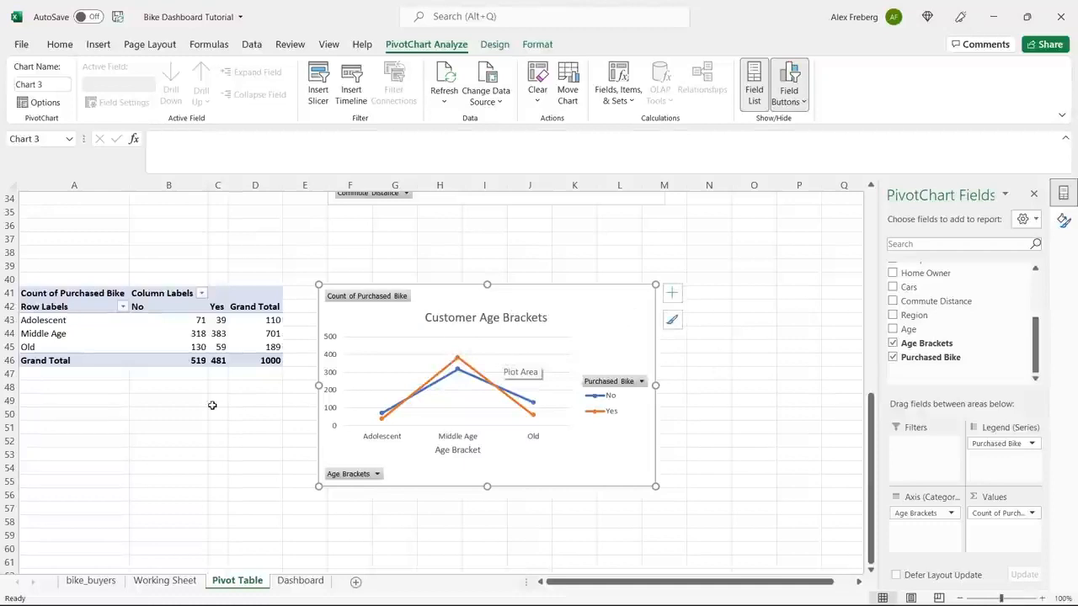
# Copy the whole age brackets pivot table and paste it into cell A58 below.
pyautogui.scroll(-1, 212, 405)
pyautogui.click(146, 283)
pyautogui.hotkey('ctrl', 'c')
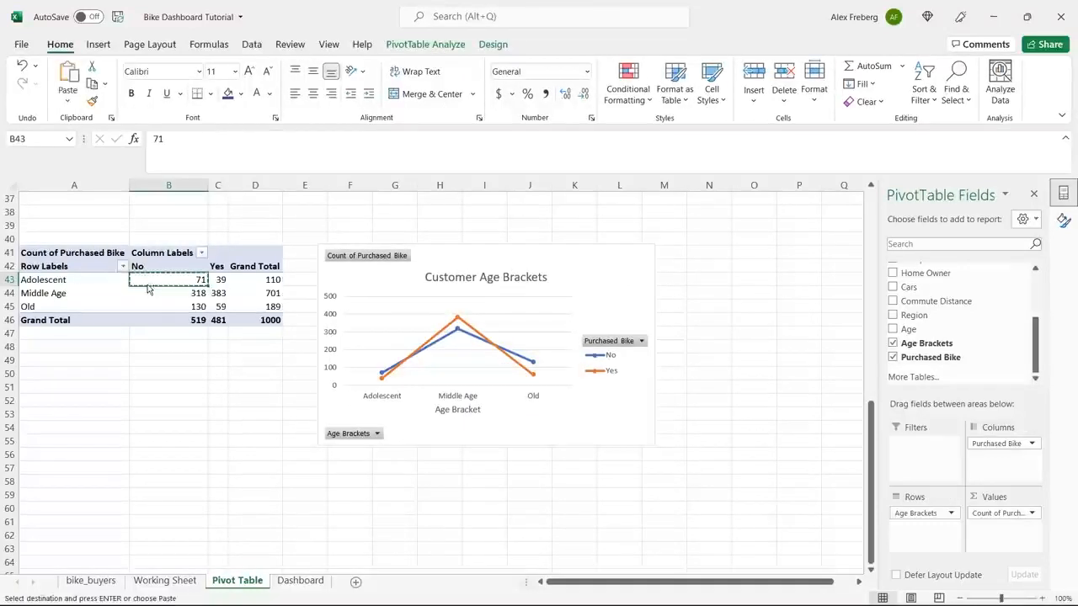
pyautogui.click(59, 254)
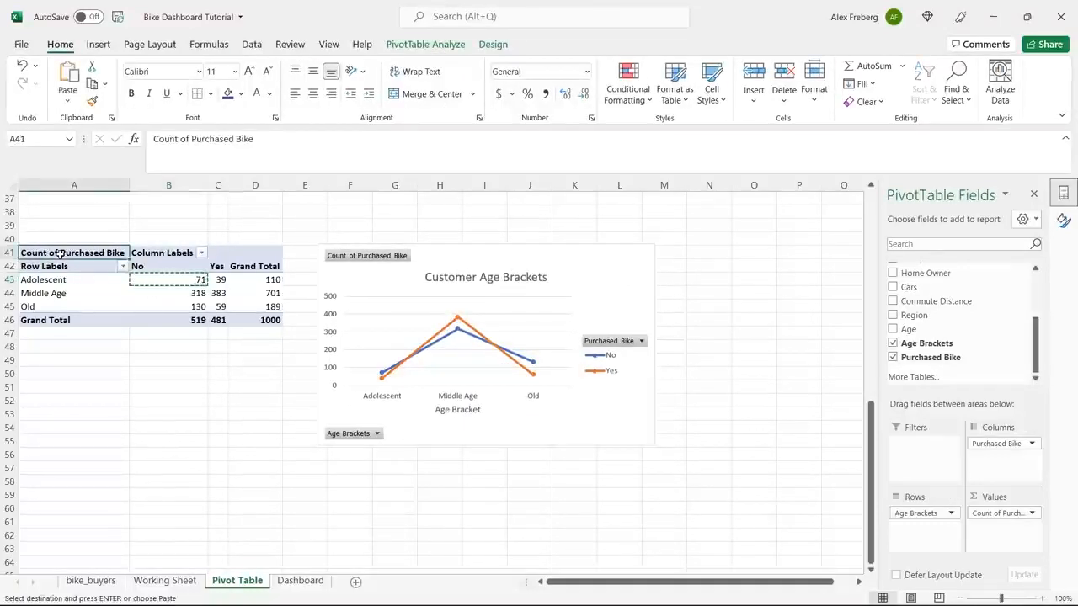
pyautogui.keyDown('shift'); pyautogui.click(273, 318); pyautogui.keyUp('shift')
pyautogui.hotkey('ctrl', 'c')
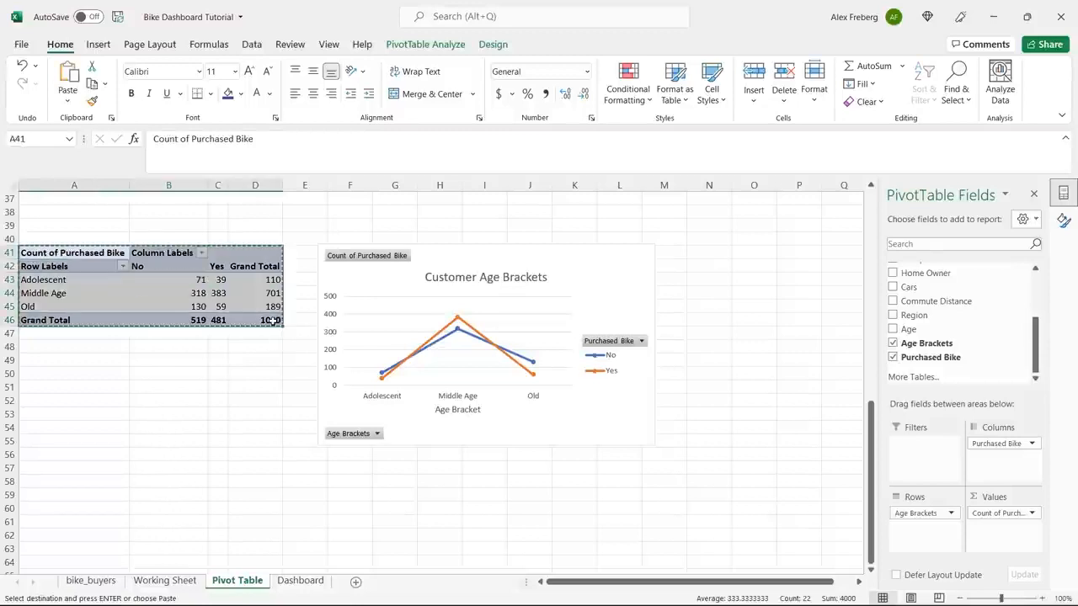
pyautogui.click(79, 481)
pyautogui.hotkey('ctrl', 'v')
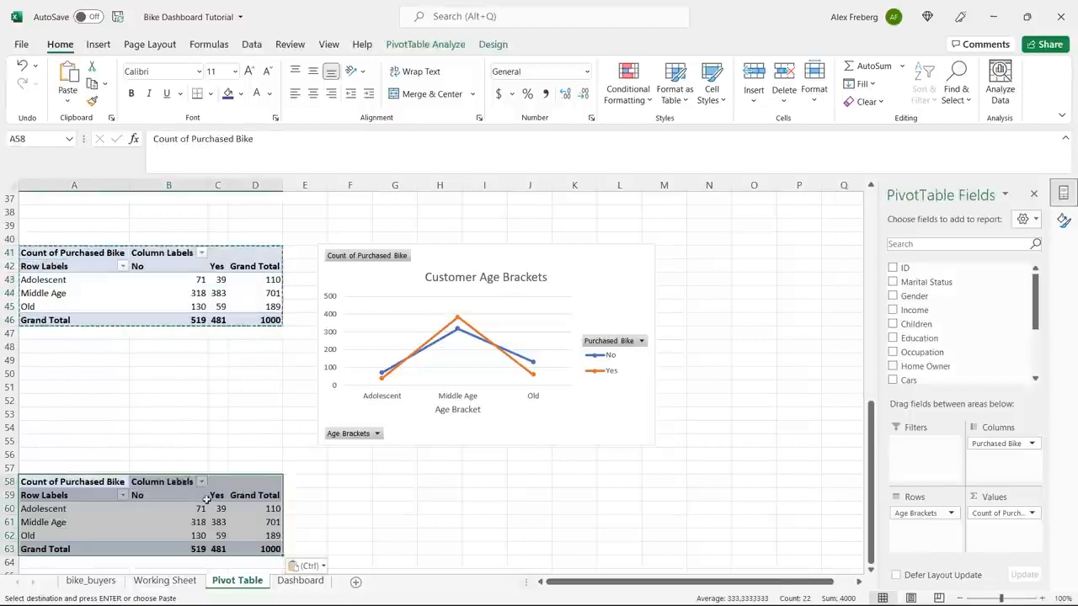
# Replace Age Brackets with Age in the rows of the copied pivot table.
pyautogui.click(217, 509)
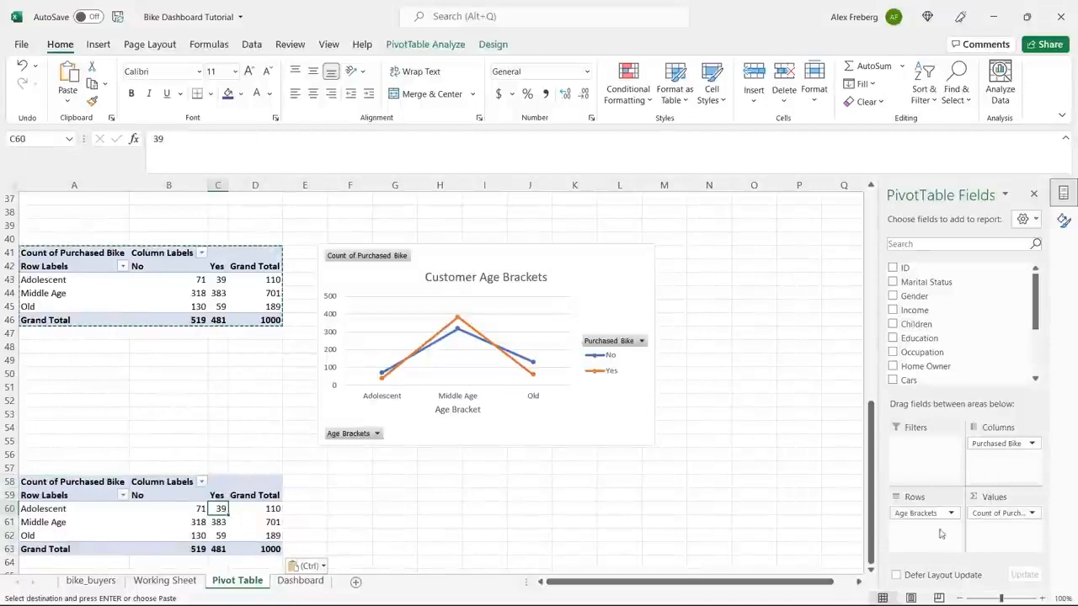
pyautogui.moveTo(929, 515); pyautogui.dragTo(1013, 308)
pyautogui.scroll(-2, 1010, 312)
pyautogui.scroll(-2, 1036, 334)
pyautogui.moveTo(908, 329); pyautogui.dragTo(907, 529)
pyautogui.scroll(-3, 300, 466)
# Insert a Line with Markers chart from the Age pivot table and place it beside the table, starting around row 57.
pyautogui.click(234, 442)
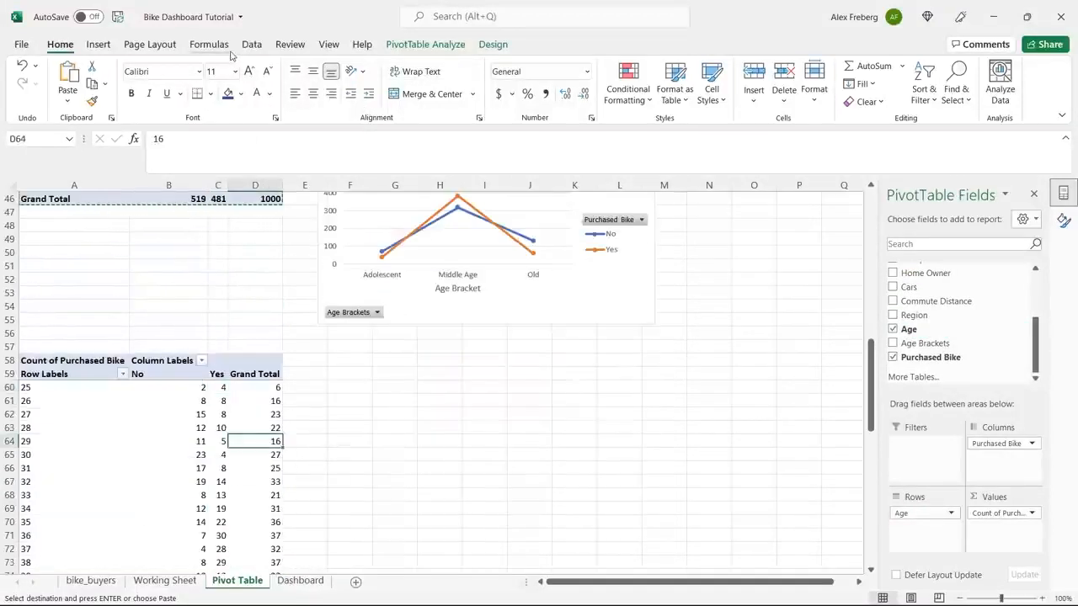
pyautogui.click(98, 44)
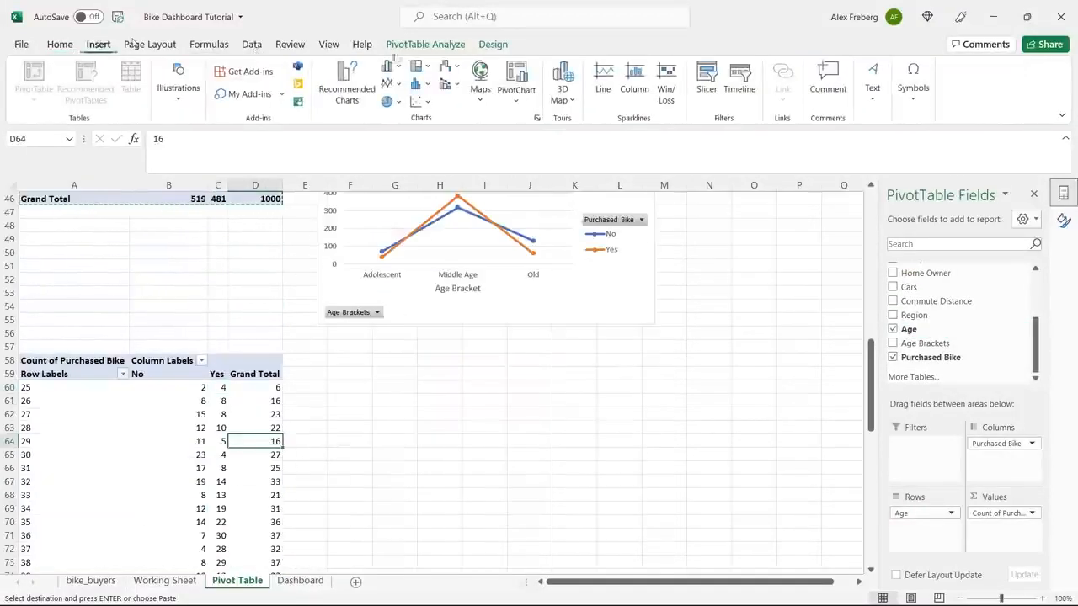
pyautogui.click(346, 80)
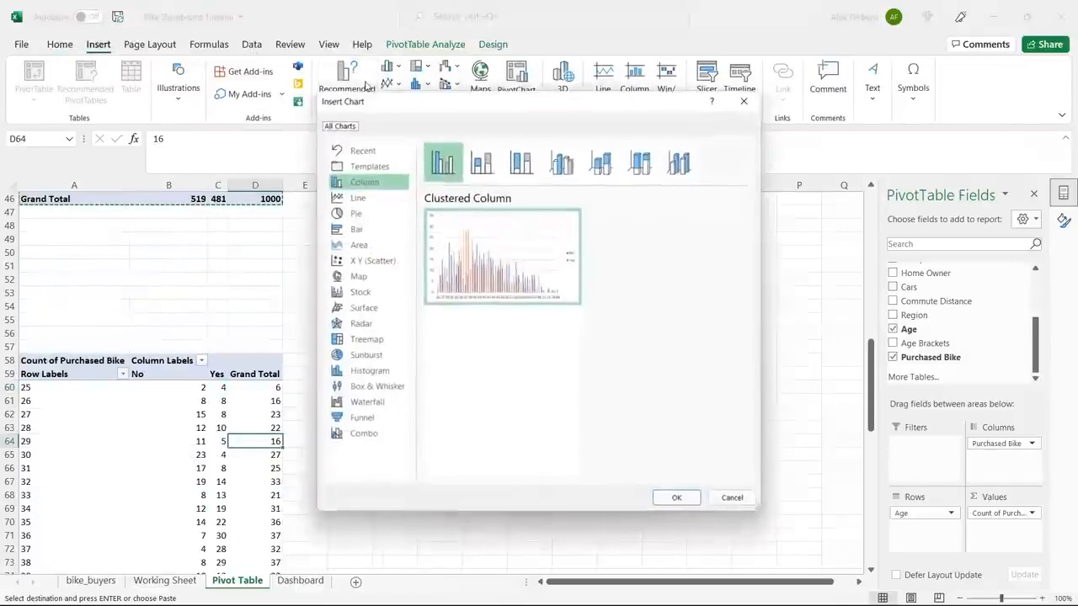
pyautogui.click(379, 198)
pyautogui.click(561, 161)
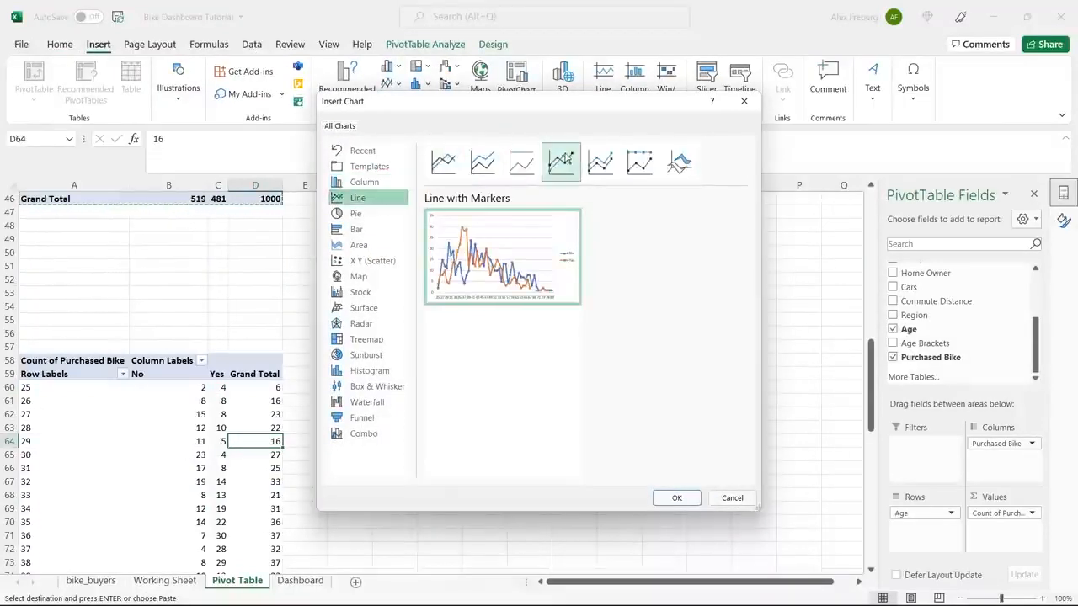
pyautogui.click(677, 497)
pyautogui.moveTo(474, 292); pyautogui.dragTo(519, 349)
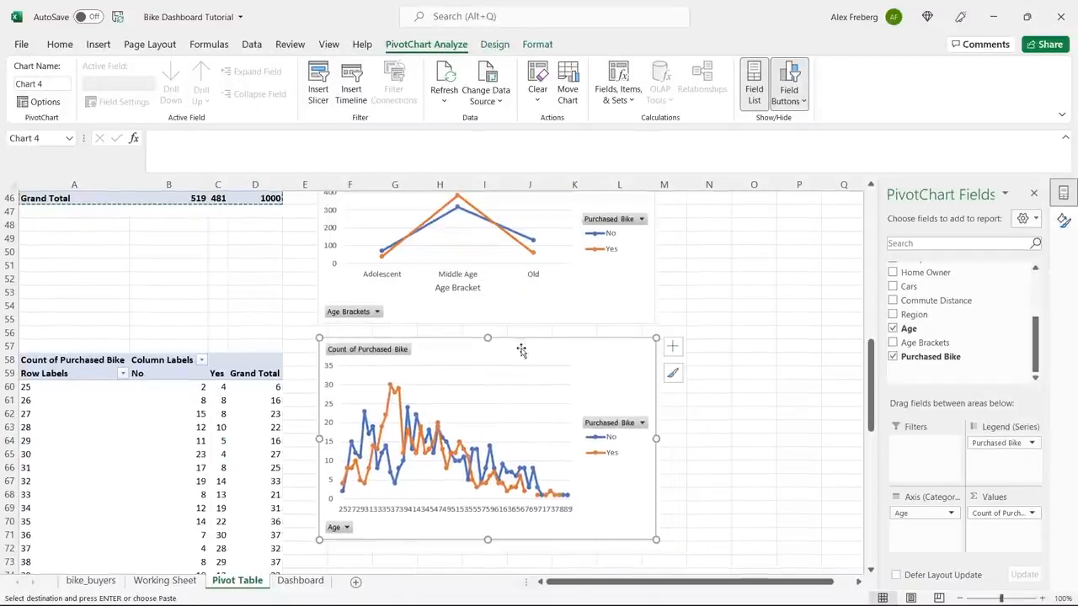
pyautogui.scroll(1, 661, 313)
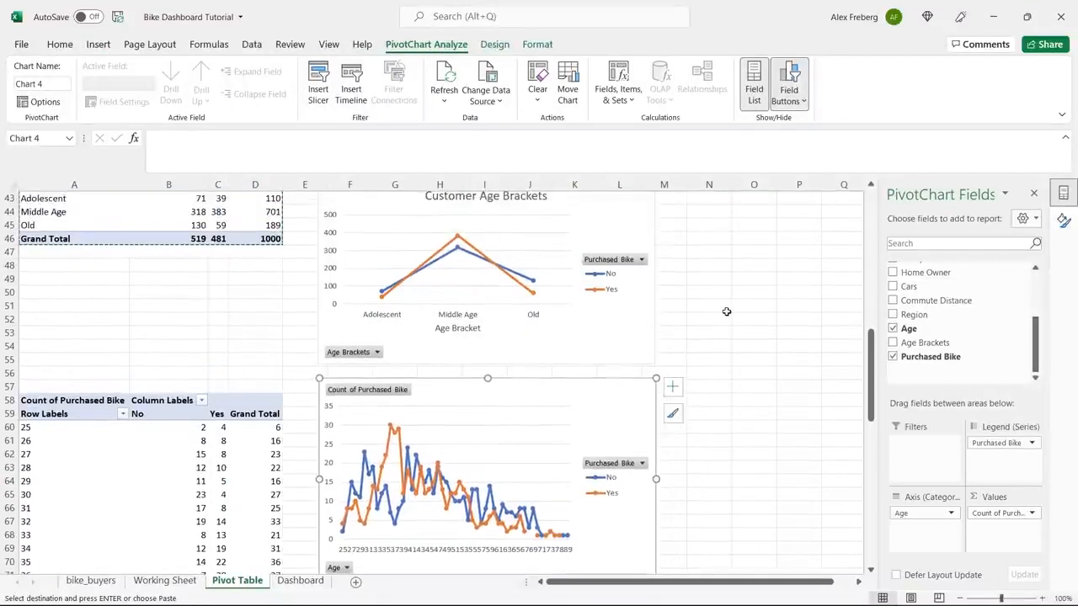
pyautogui.click(959, 598)
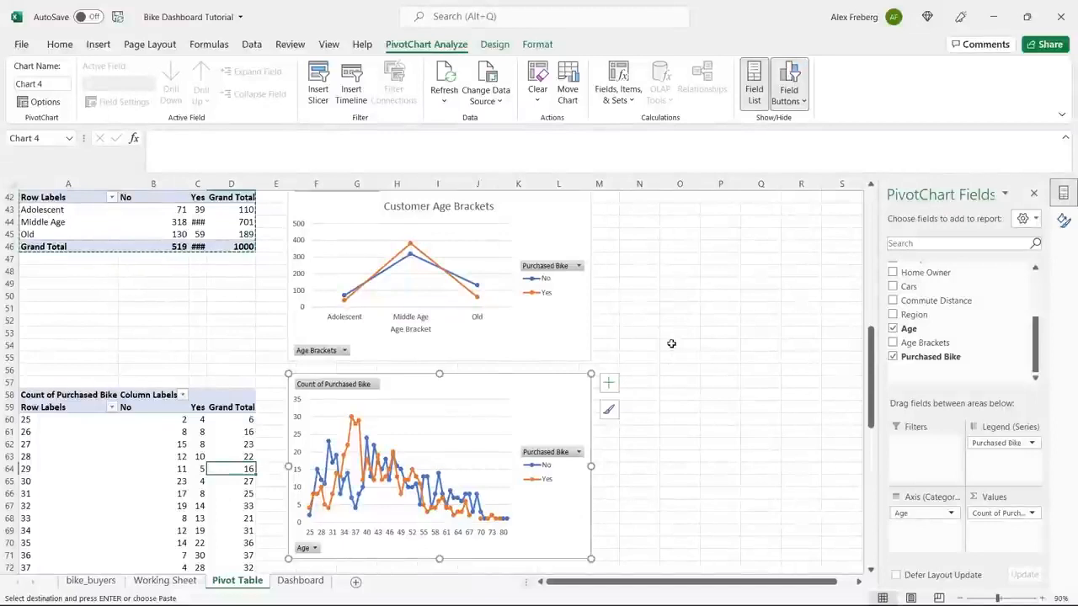
pyautogui.scroll(1, 671, 342)
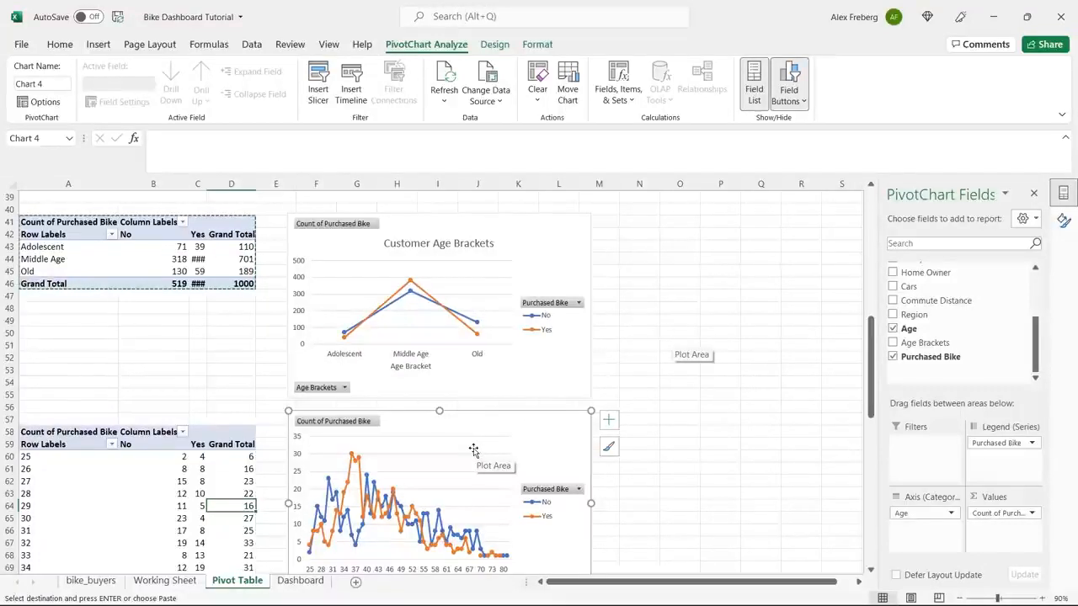
# Delete the line chart by individual age and try to clear a value in the Age pivot table.
pyautogui.press('Delete')
pyautogui.click(195, 494)
pyautogui.press('Return')
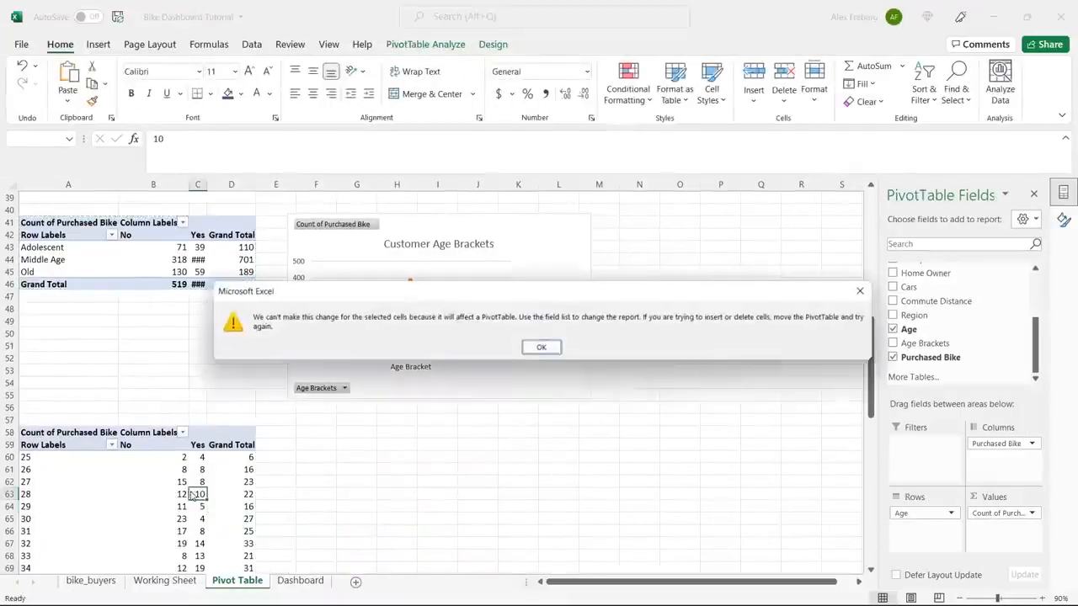
pyautogui.click(539, 346)
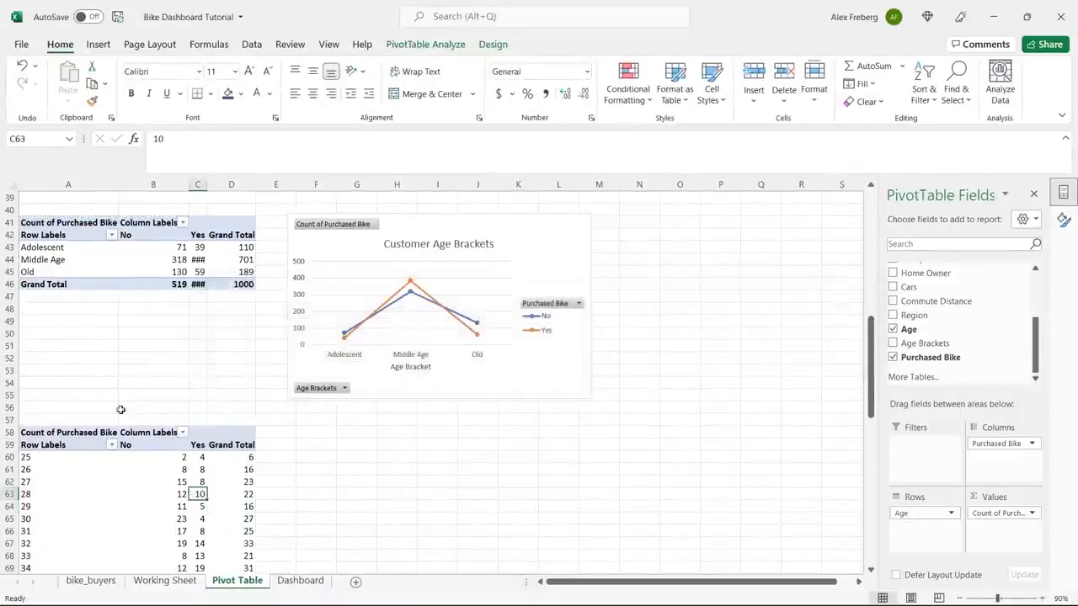
pyautogui.click(90, 445)
pyautogui.click(127, 370)
pyautogui.scroll(2, 130, 367)
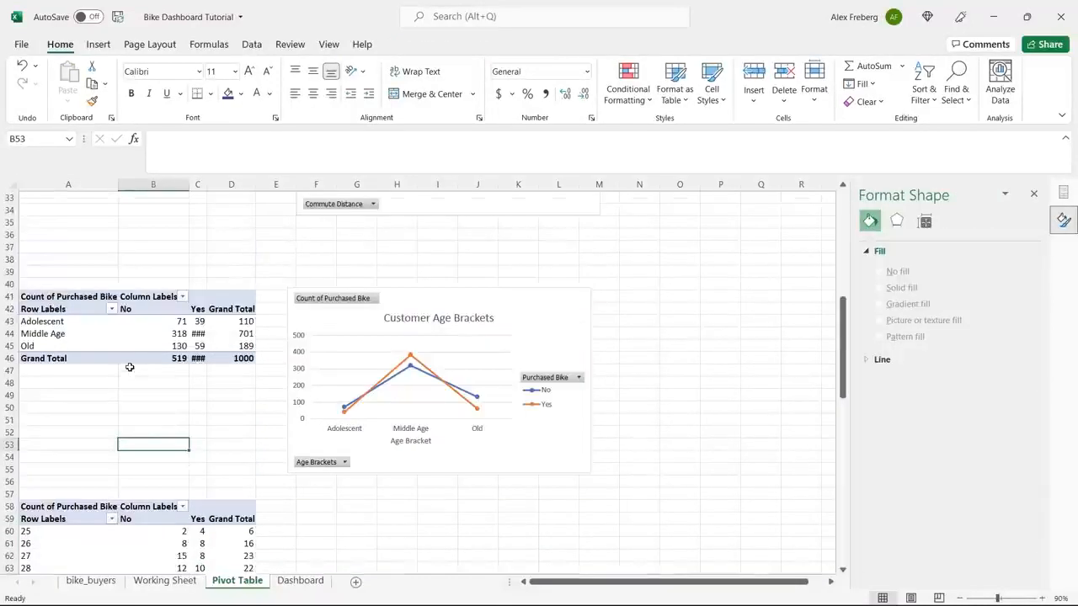
# In the M2 Age Brackets formula on the Working Sheet, change the Adolescent label to "Adolescent 0-30".
pyautogui.click(165, 581)
pyautogui.hscroll(2, 517, 334)
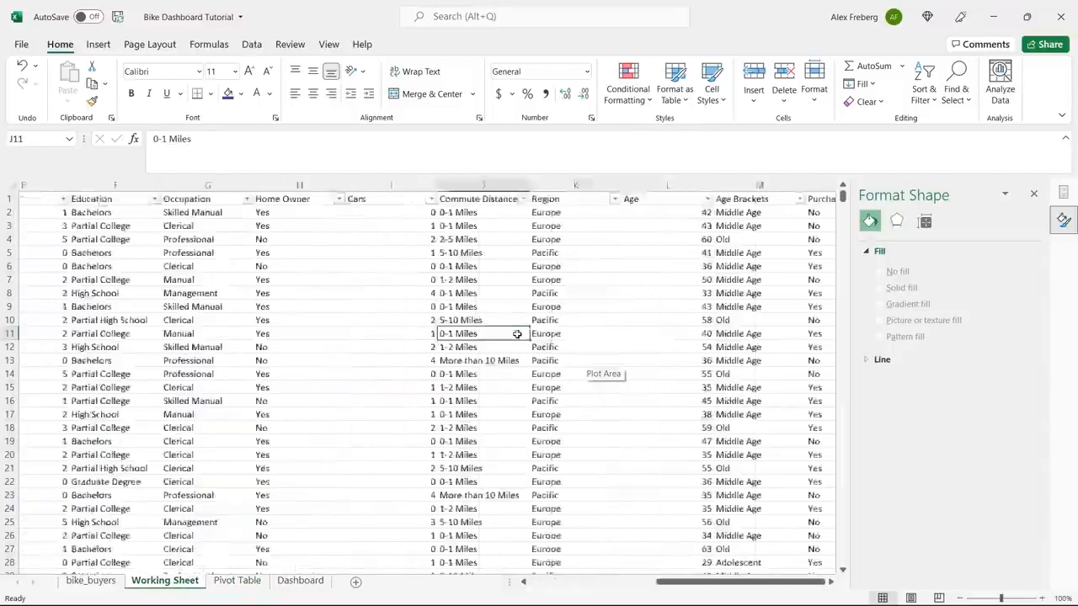
pyautogui.hscroll(5, 517, 334)
pyautogui.hscroll(-3, 517, 335)
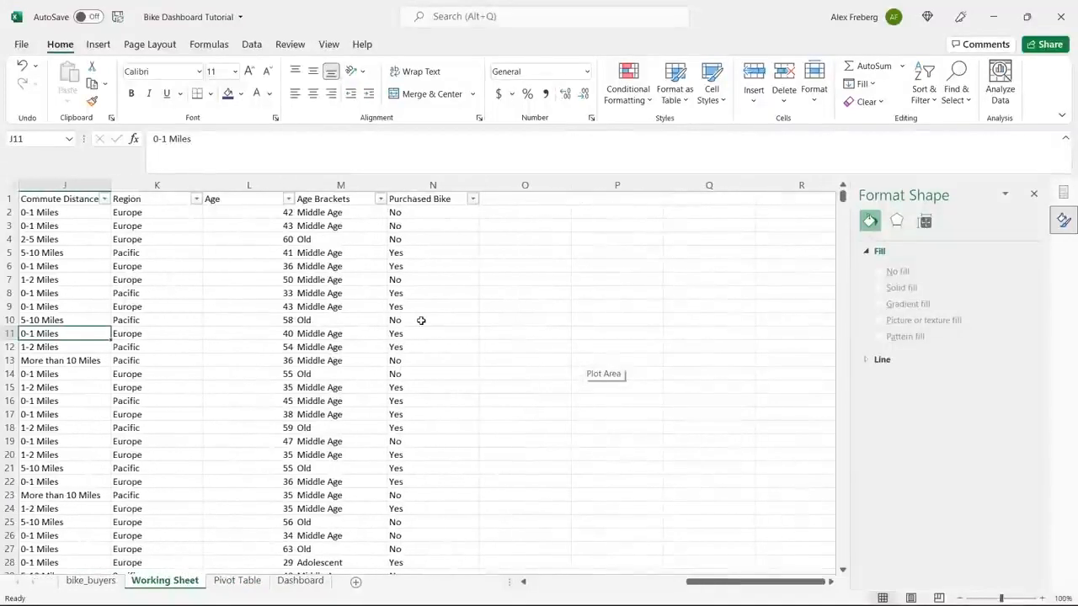
pyautogui.click(357, 214)
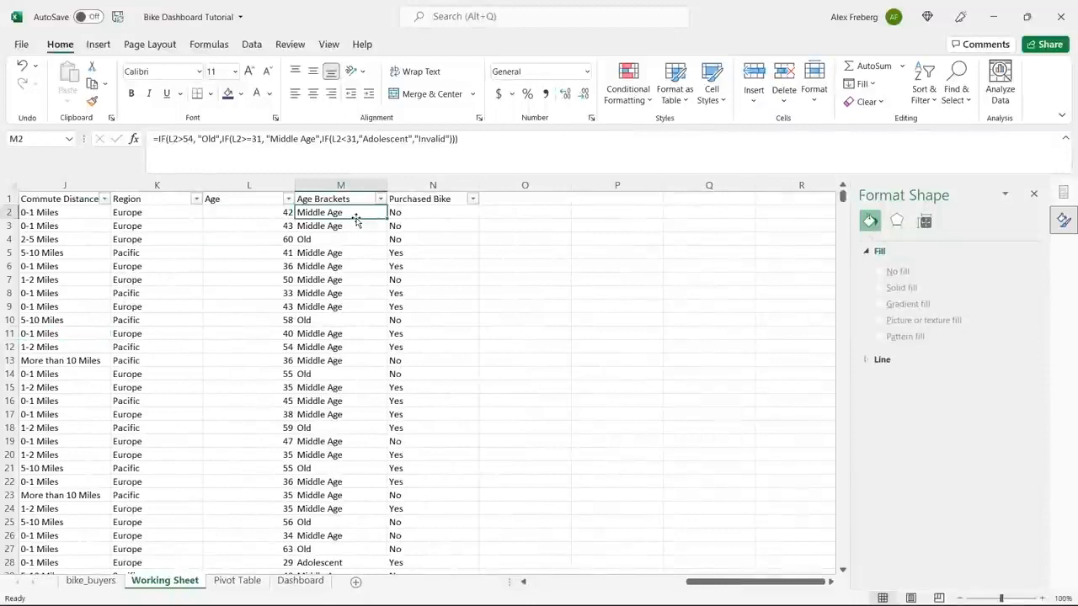
pyautogui.click(410, 139)
pyautogui.write('0-')
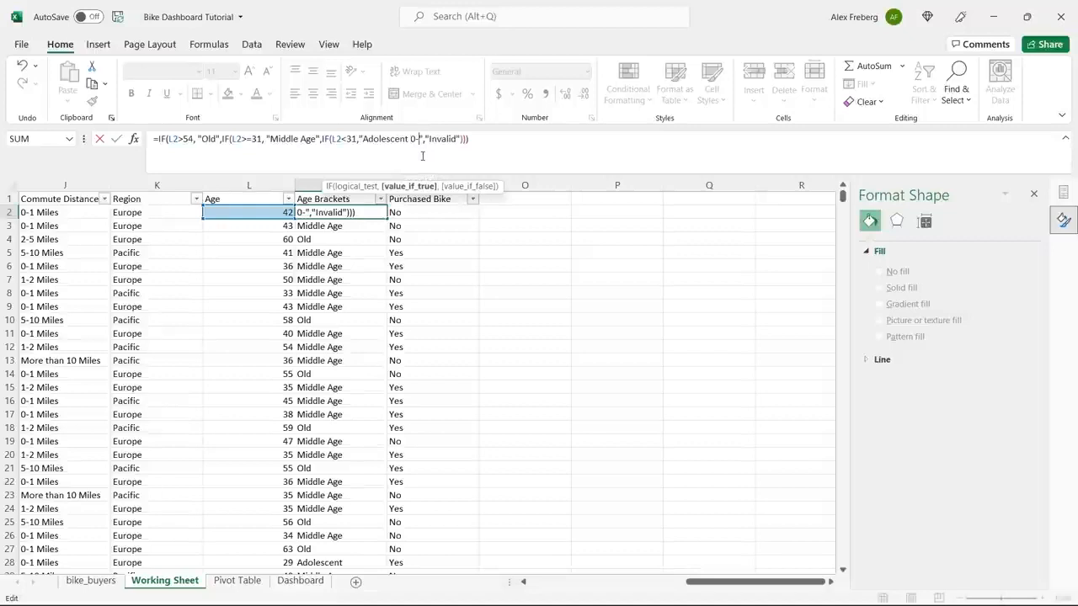
pyautogui.write('30')
# Change the formula's other labels to "Middle Age 31-54" and "Old 55+", and commit the formula.
pyautogui.click(313, 139)
pyautogui.write('31-')
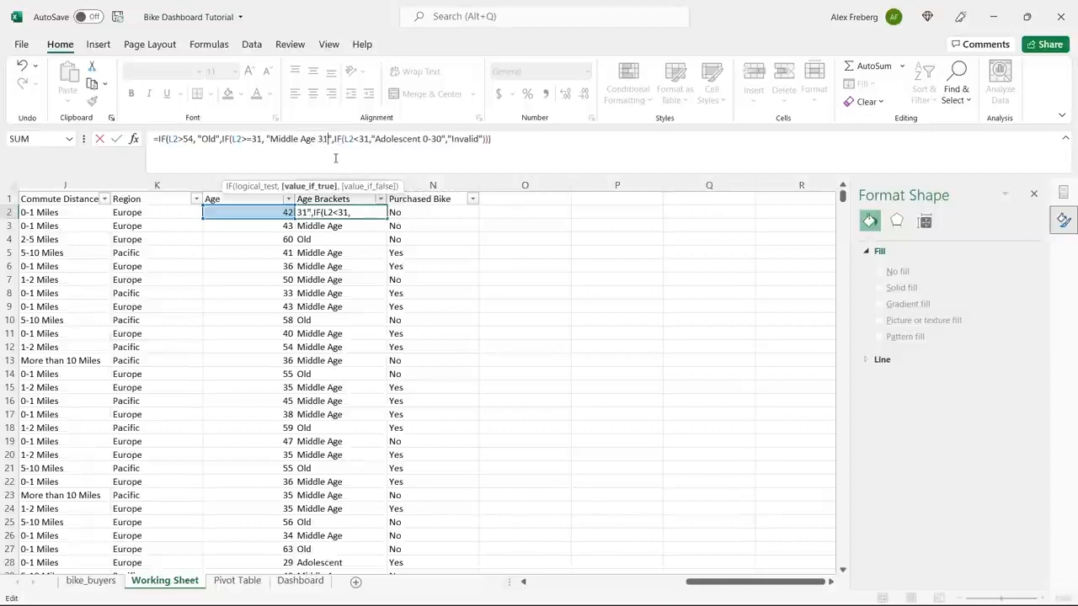
pyautogui.write('54')
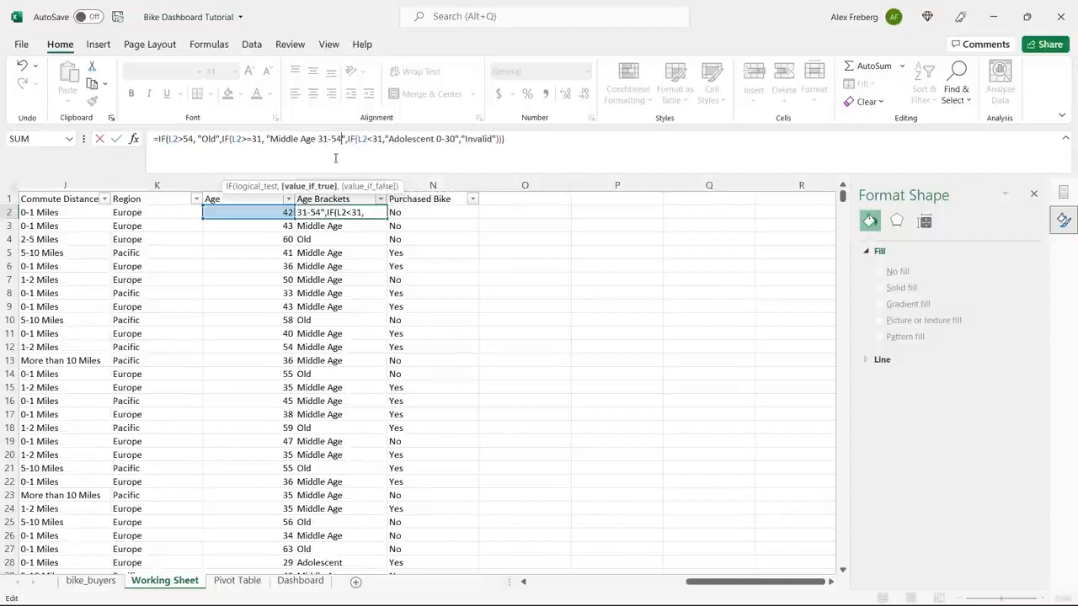
pyautogui.click(218, 139)
pyautogui.write('55+')
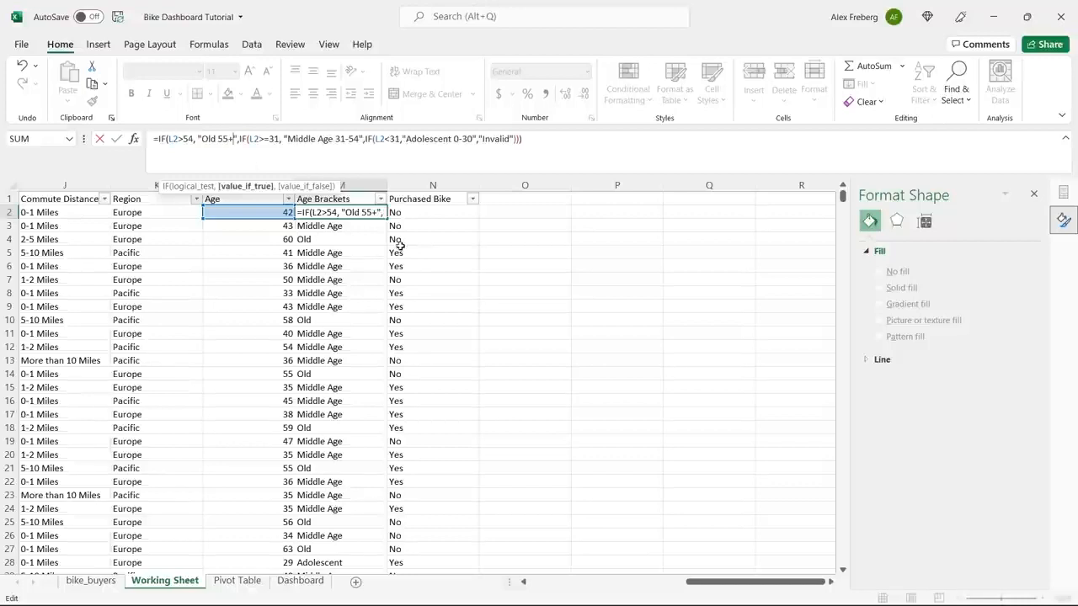
pyautogui.press('Return')
# Fill the updated M2 formula down the whole Age Brackets column.
pyautogui.click(377, 214)
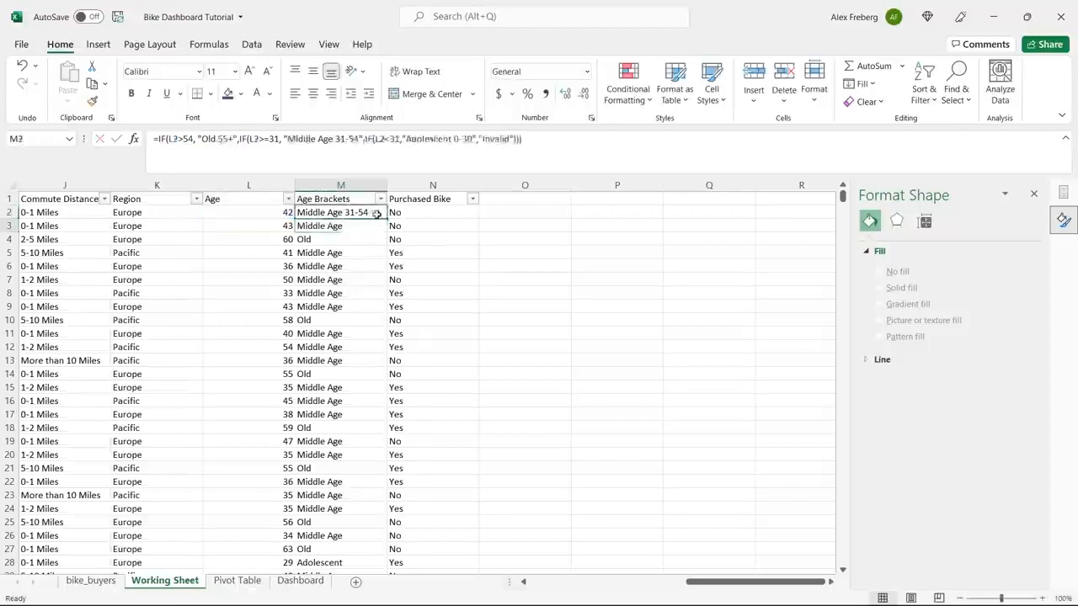
pyautogui.doubleClick(376, 214)
pyautogui.click(449, 239)
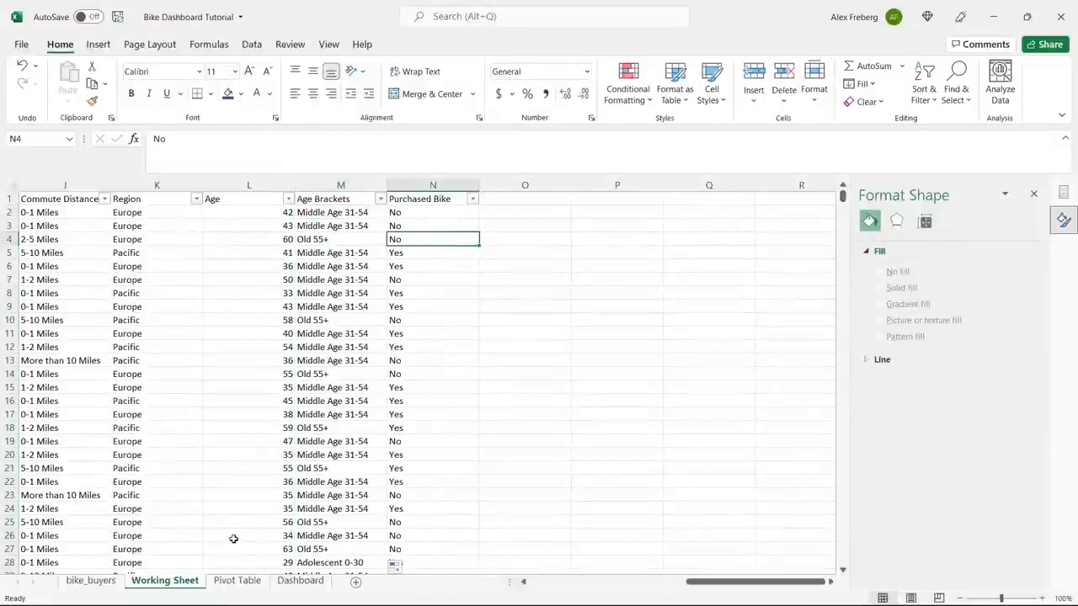
# Refresh the age brackets pivot table on the Pivot Table sheet with the relabelled brackets.
pyautogui.click(239, 582)
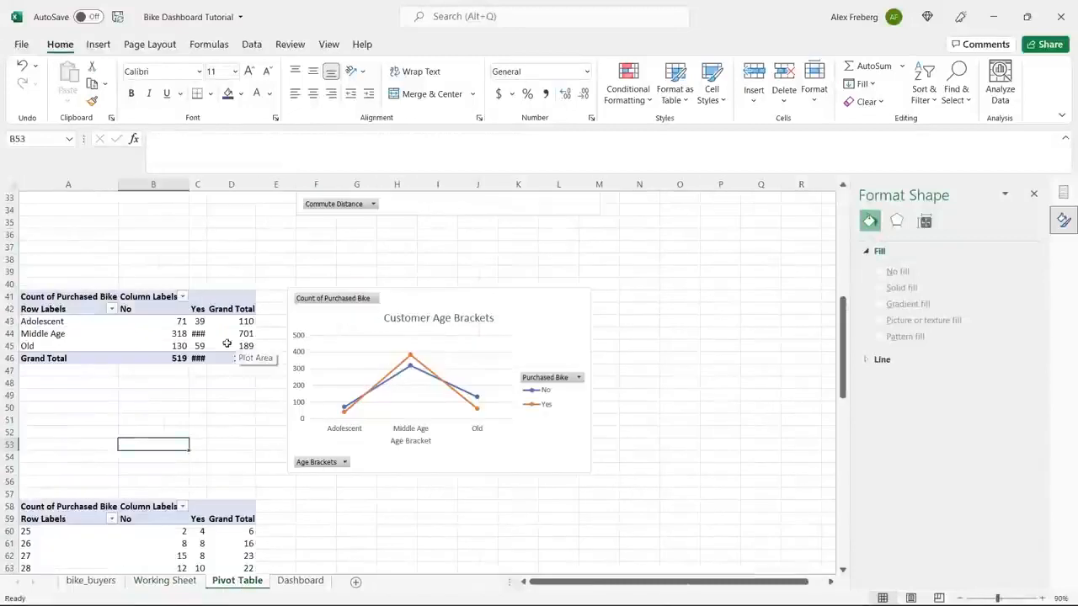
pyautogui.click(236, 346)
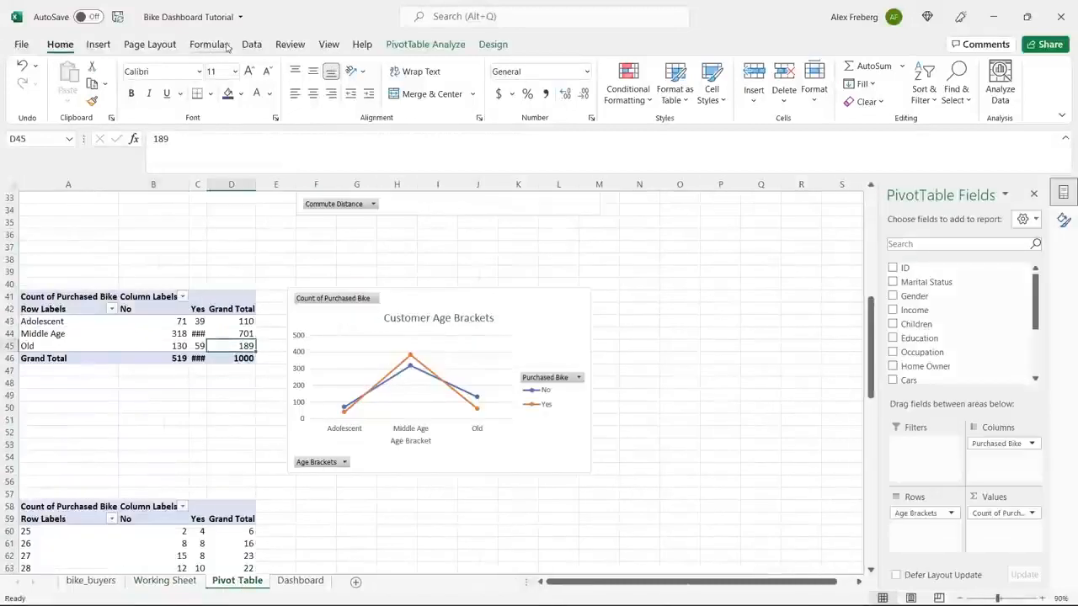
pyautogui.click(252, 44)
pyautogui.click(263, 75)
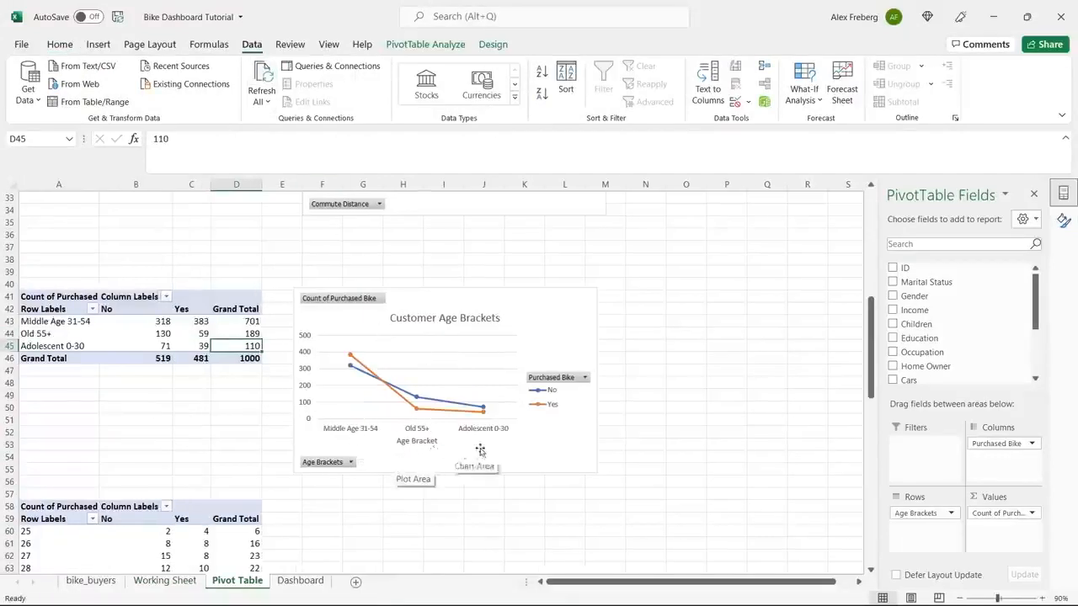
# Undo the pivot table refresh and the label changes in the Working Sheet's Age Brackets column.
pyautogui.click(173, 581)
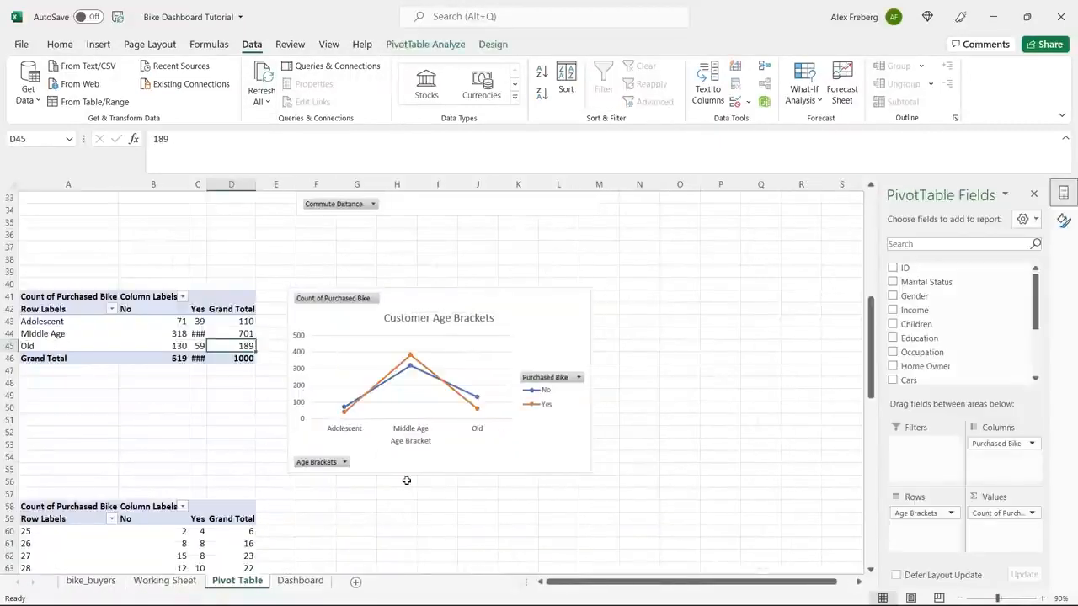
pyautogui.click(166, 581)
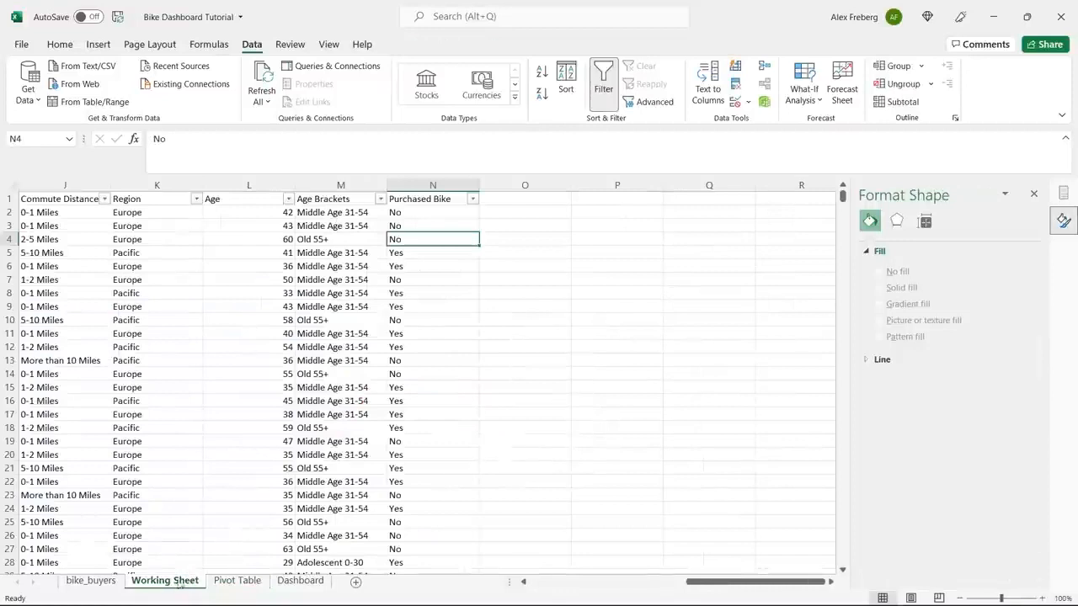
pyautogui.hotkey('ctrl', 'z')
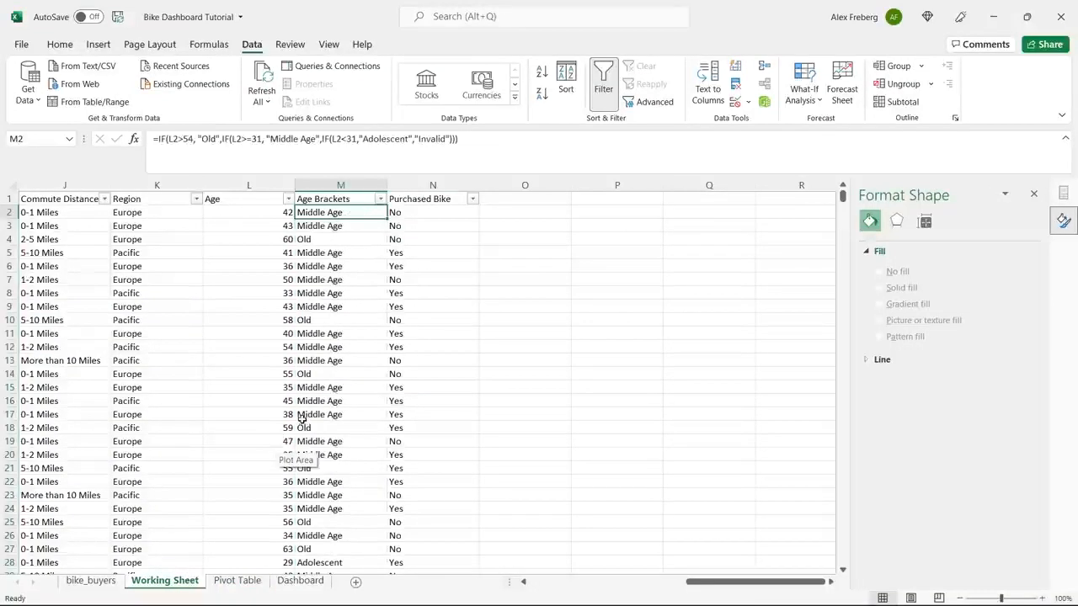
pyautogui.click(497, 296)
# Widen column C on the Pivot Table sheet so the Yes counts fit.
pyautogui.click(221, 579)
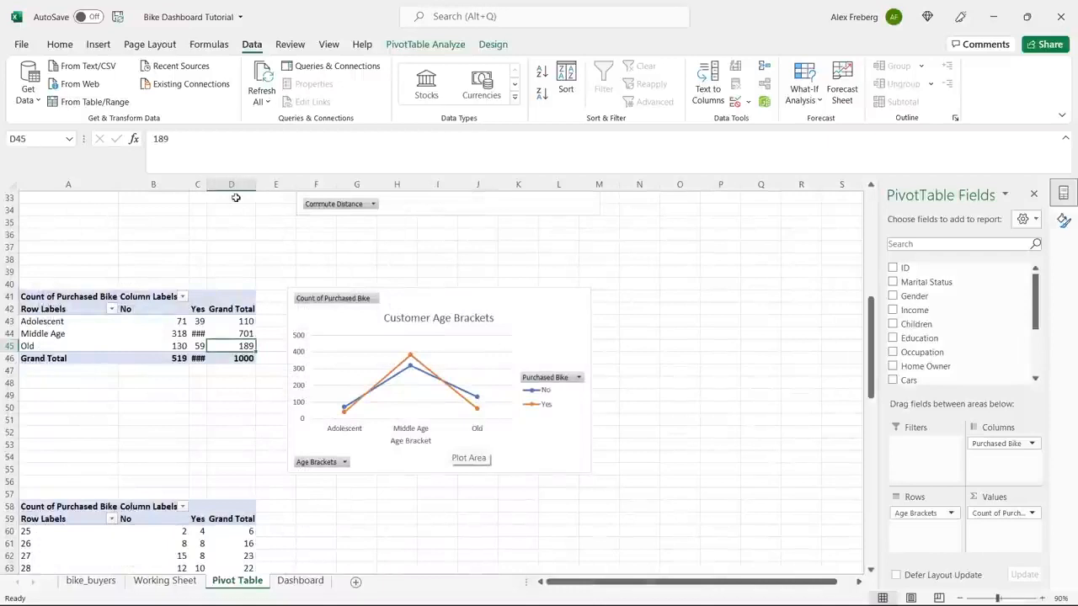
pyautogui.moveTo(209, 184); pyautogui.dragTo(224, 183)
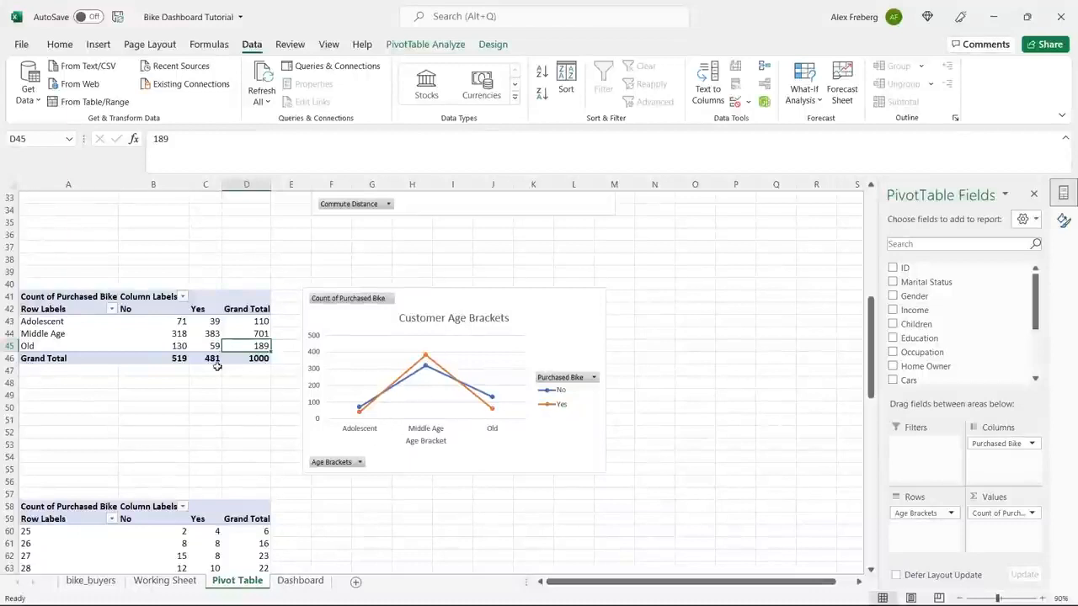
pyautogui.moveTo(72, 322); pyautogui.dragTo(75, 340)
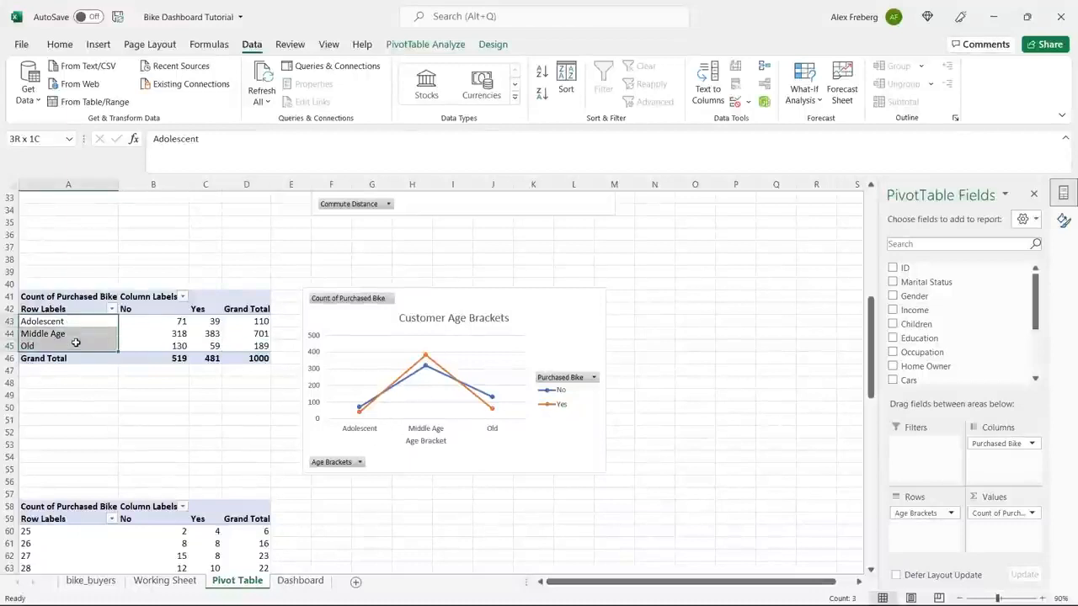
pyautogui.click(76, 346)
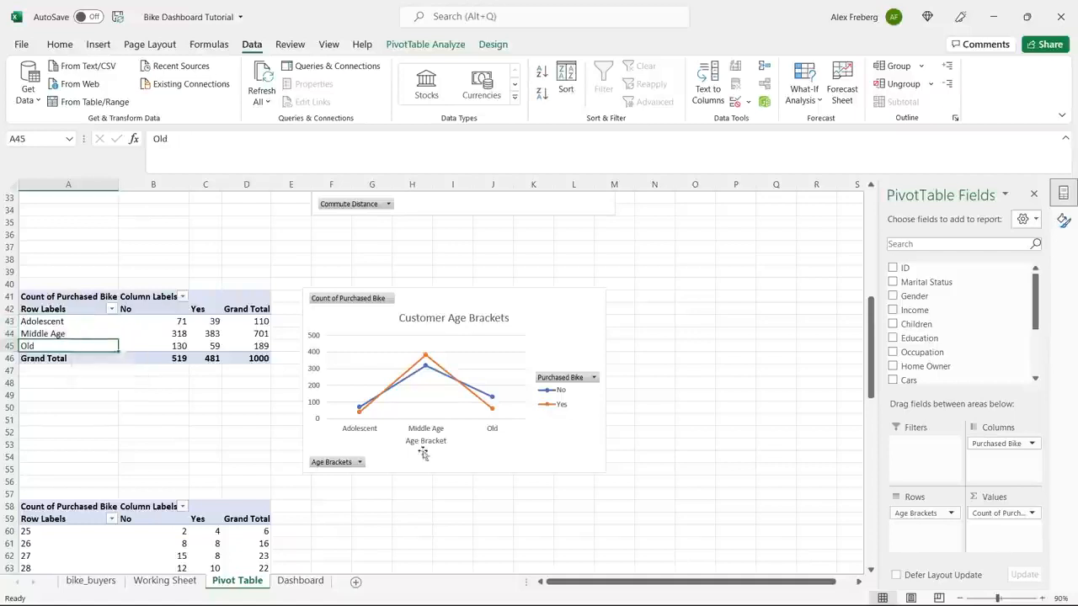
# Copy the Avg Income Per Purchase chart from the Pivot Table sheet onto the Dashboard sheet.
pyautogui.click(474, 509)
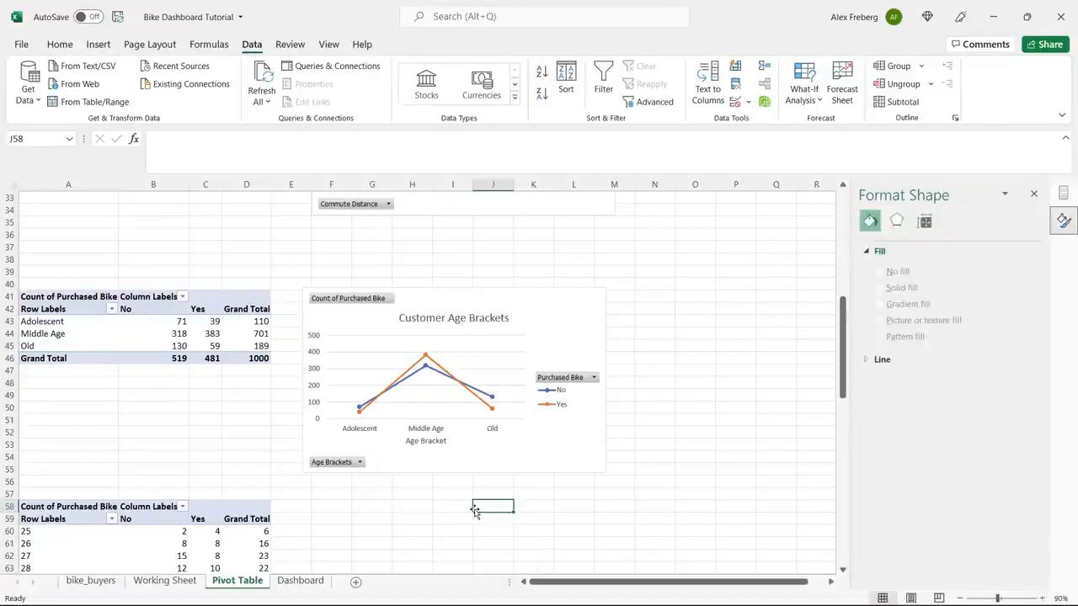
pyautogui.click(1036, 194)
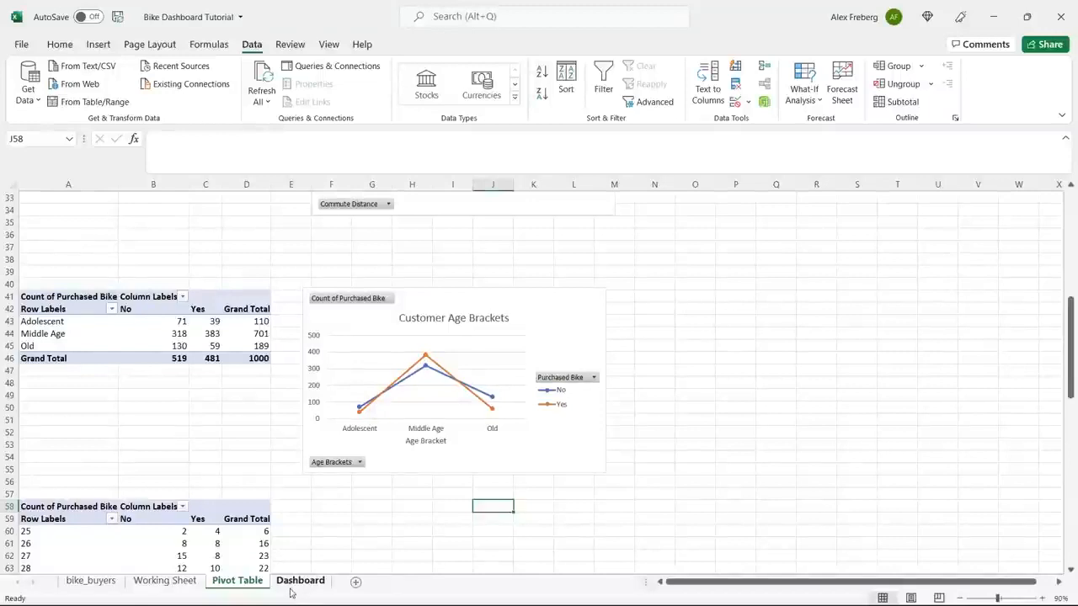
pyautogui.scroll(11, 380, 456)
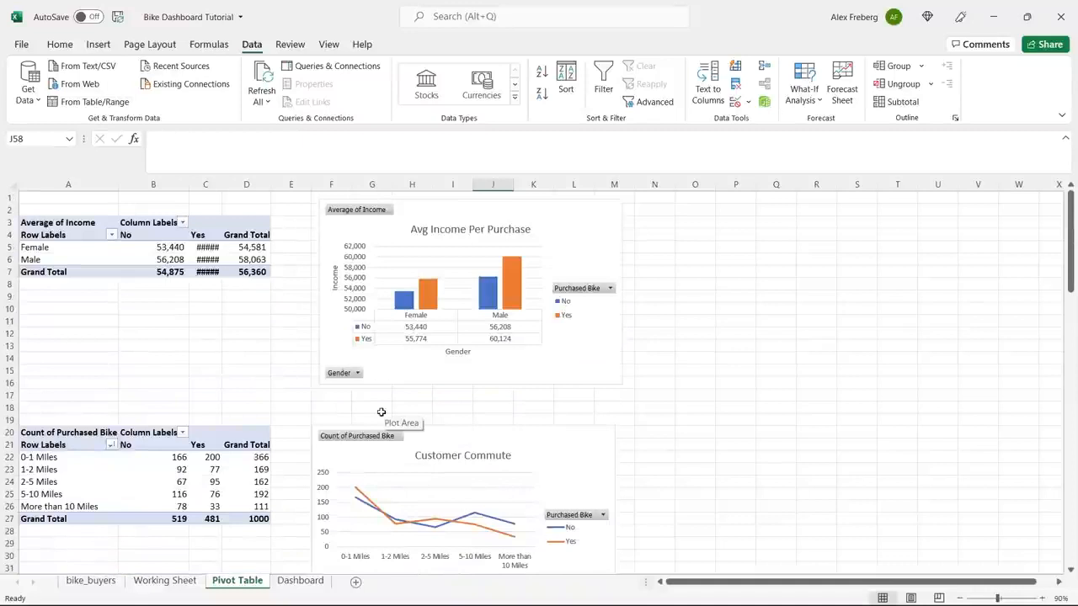
pyautogui.click(549, 368)
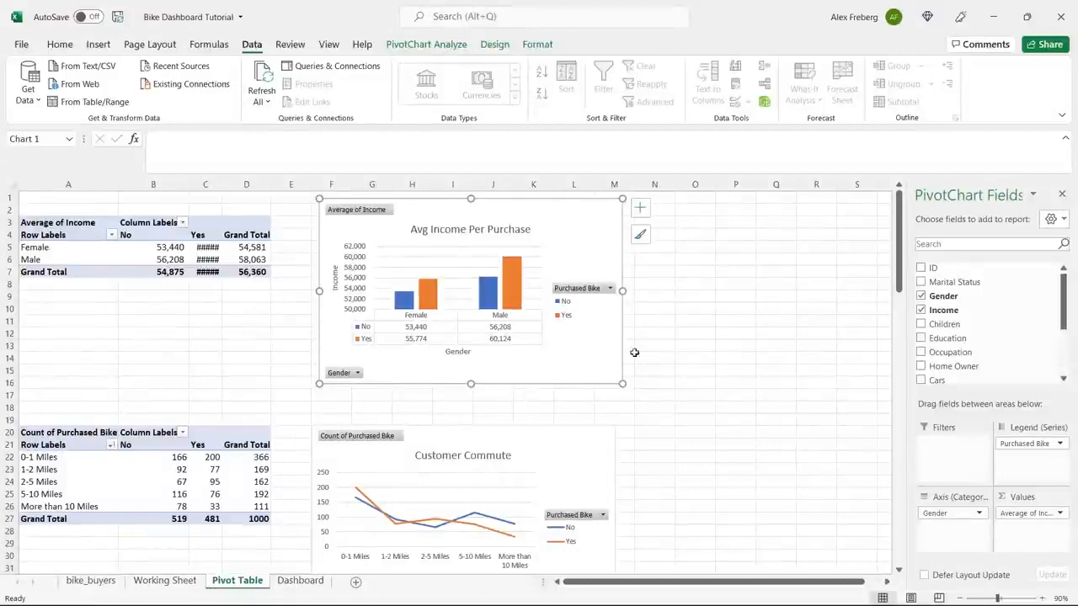
pyautogui.hotkey('ctrl', 'c')
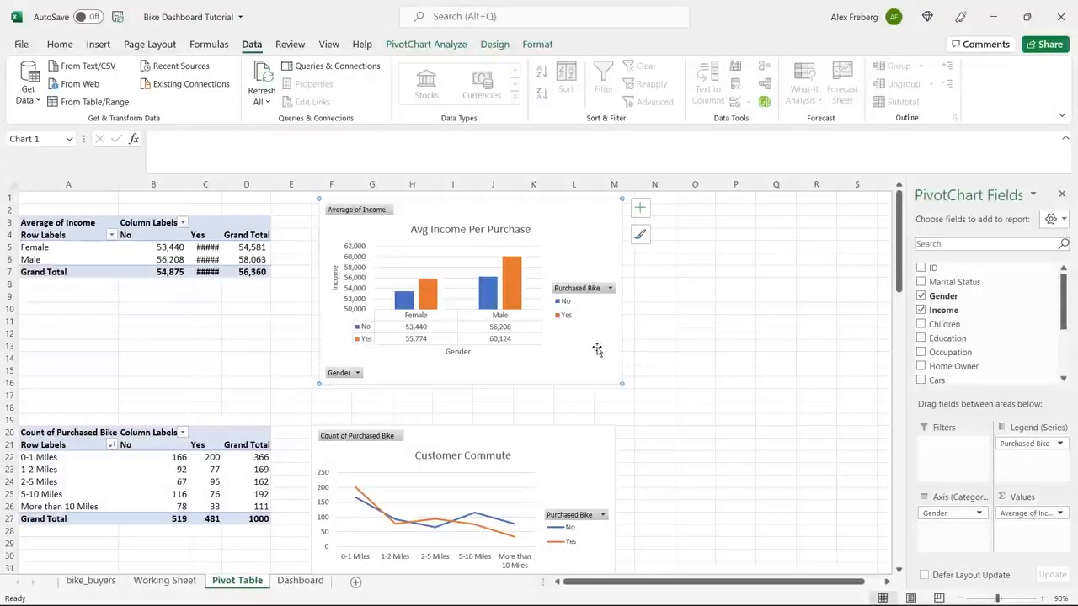
pyautogui.click(304, 583)
pyautogui.click(250, 245)
pyautogui.hotkey('ctrl', 'v')
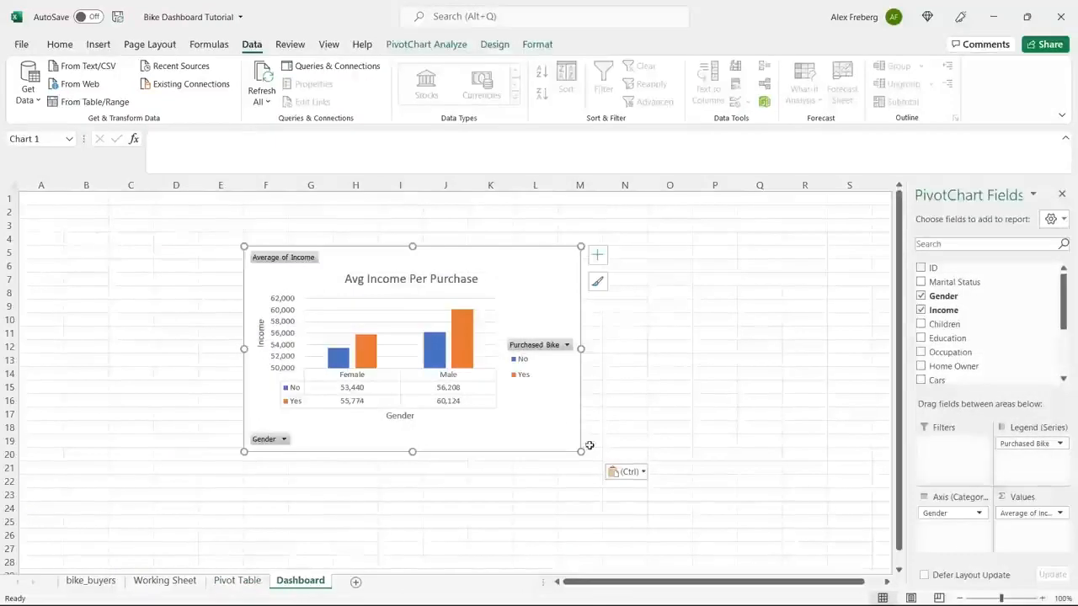
# Shrink the pasted income chart slightly and move it near the first rows, with the Dashboard zoom set to 80%.
pyautogui.moveTo(579, 452)
pyautogui.mouseDown()
pyautogui.moveTo(504, 370)
pyautogui.moveTo(564, 412)
pyautogui.moveTo(560, 446)
pyautogui.mouseUp()
pyautogui.moveTo(508, 286); pyautogui.dragTo(700, 242)
pyautogui.click(960, 592)
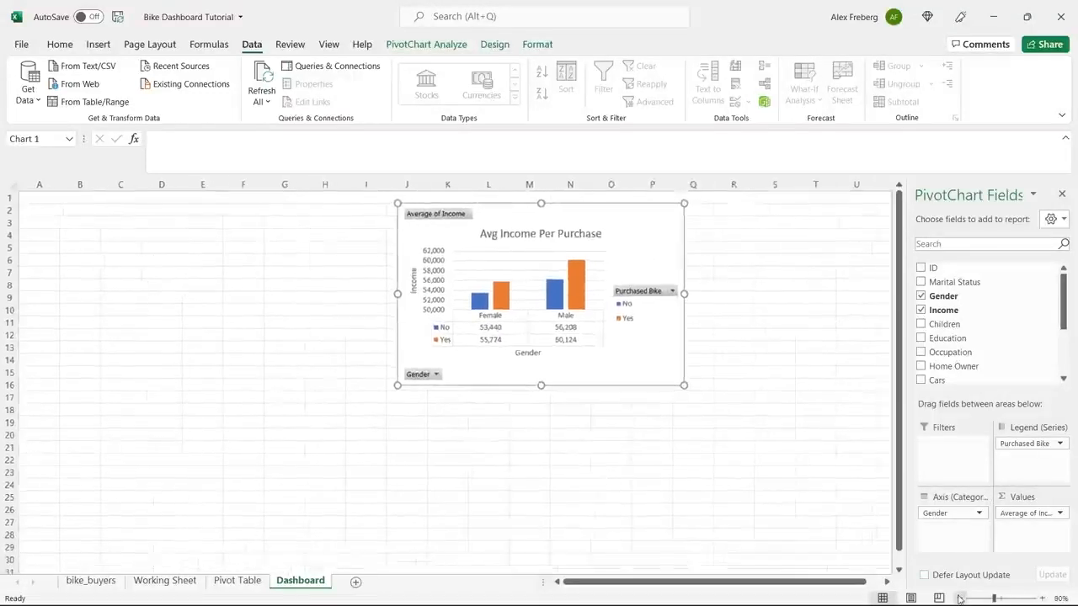
pyautogui.click(960, 592)
# Try to bring the Customer Commute chart from the Pivot Table sheet onto the Dashboard sheet.
pyautogui.click(239, 583)
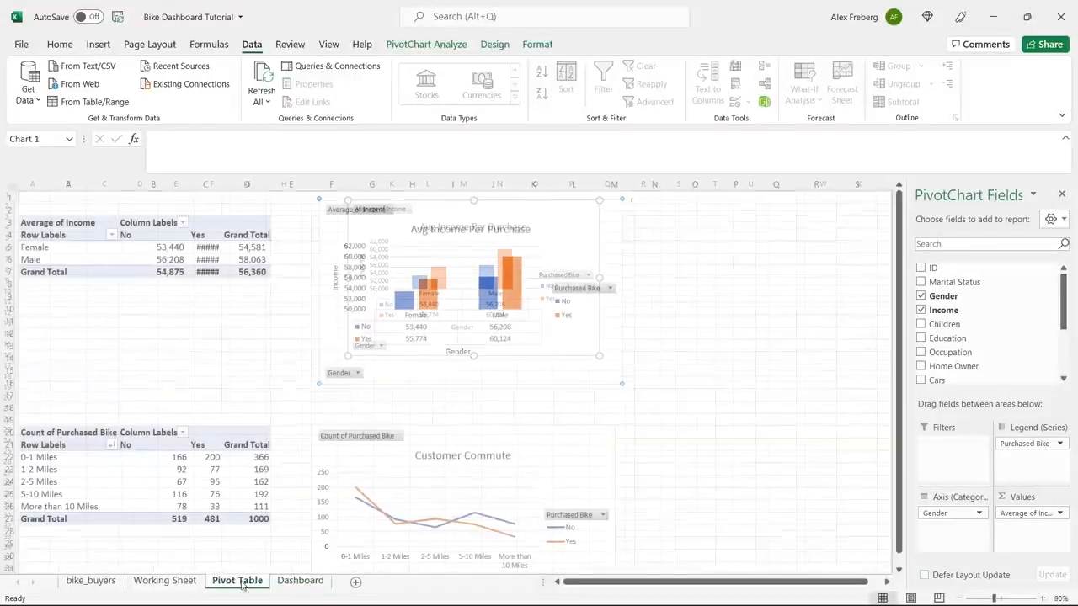
pyautogui.click(447, 432)
pyautogui.click(300, 580)
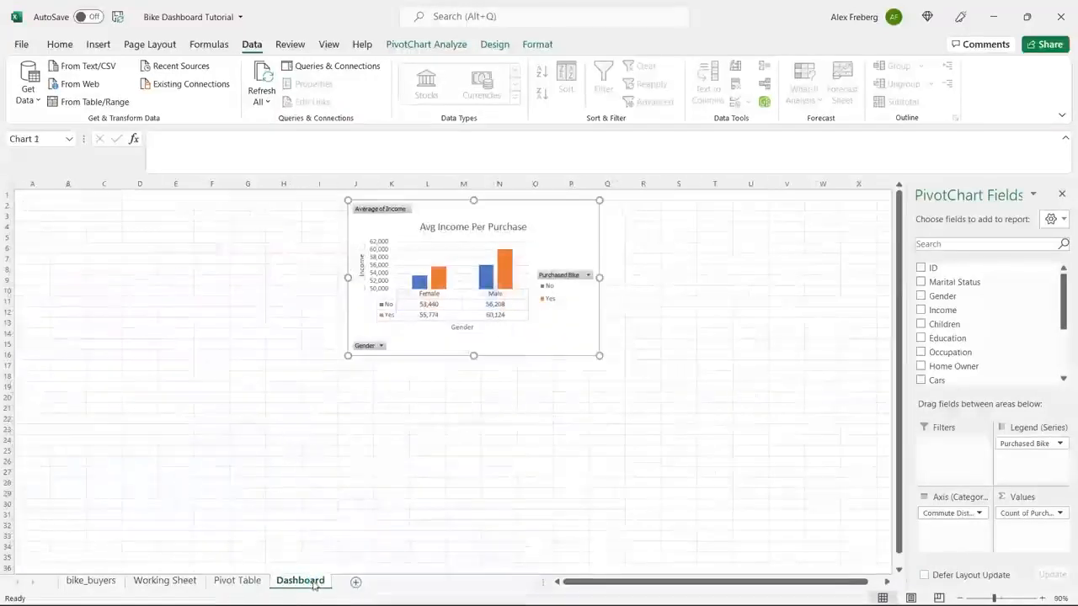
pyautogui.moveTo(446, 212); pyautogui.dragTo(385, 293)
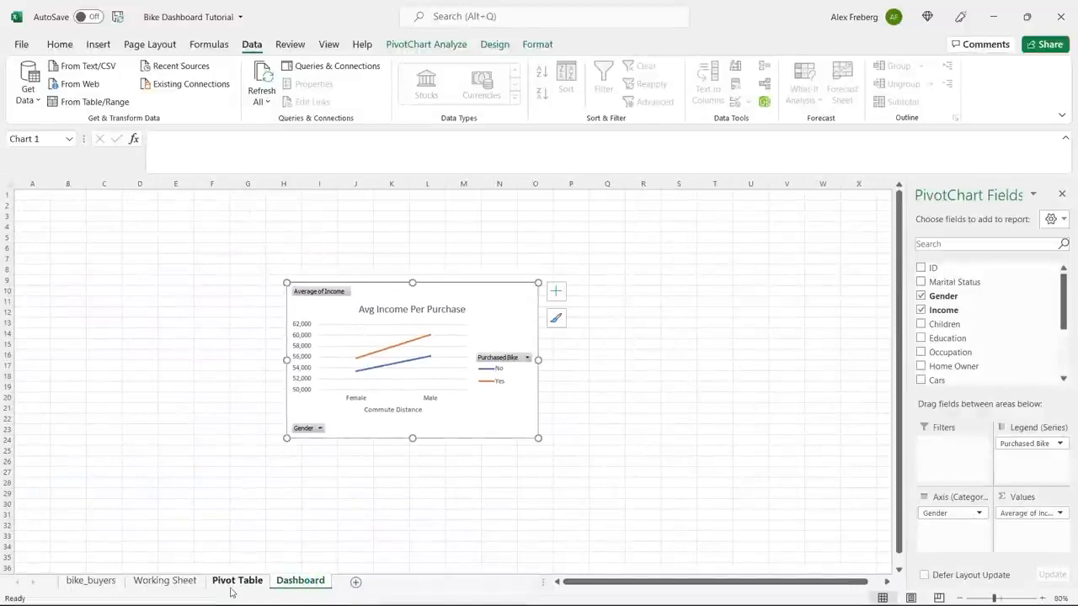
pyautogui.click(232, 580)
pyautogui.click(540, 459)
pyautogui.click(304, 583)
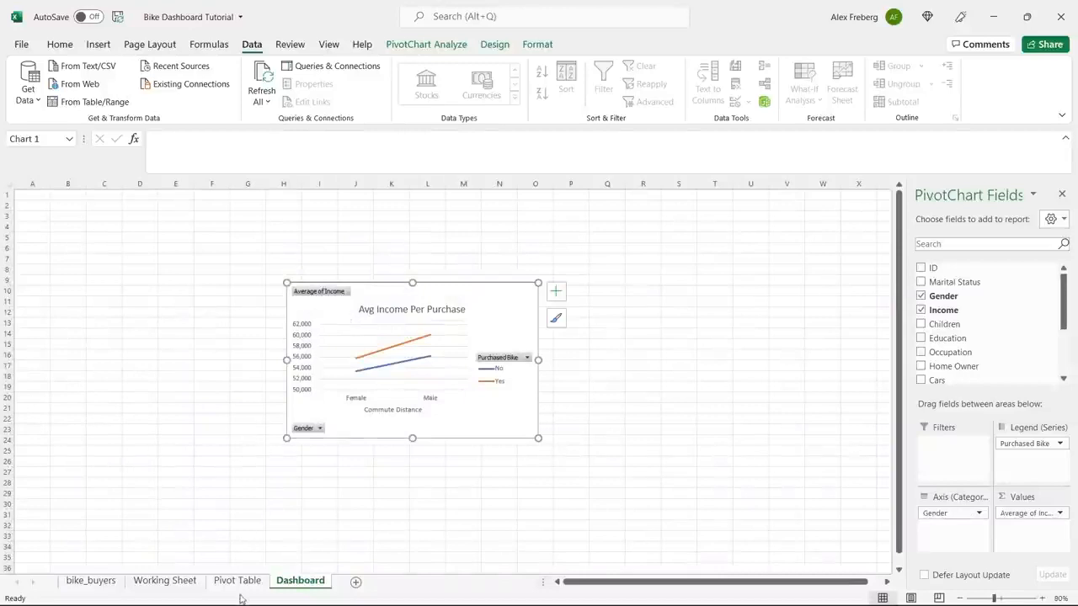
# Copy the Customer Commute chart from the Pivot Table sheet to the Dashboard and place it beside the income chart.
pyautogui.click(237, 581)
pyautogui.rightClick(530, 450)
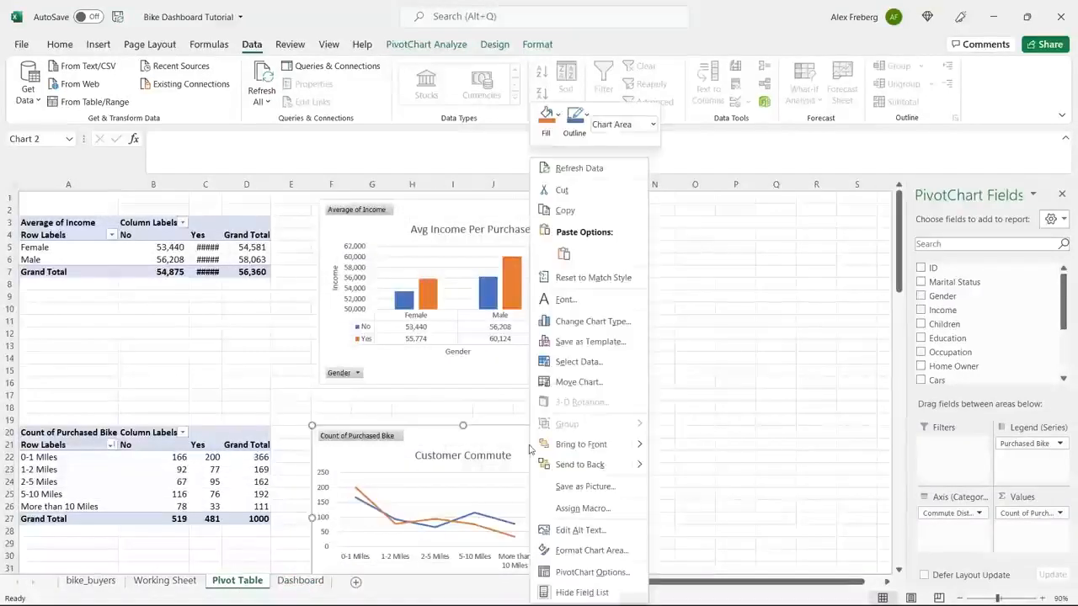
pyautogui.click(584, 210)
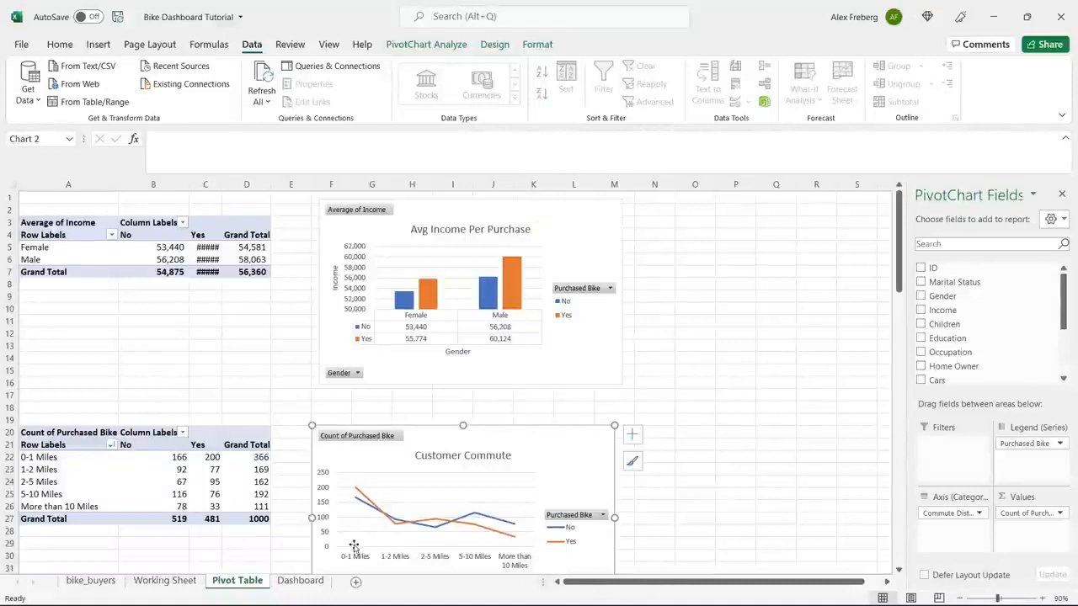
pyautogui.click(301, 580)
pyautogui.rightClick(247, 366)
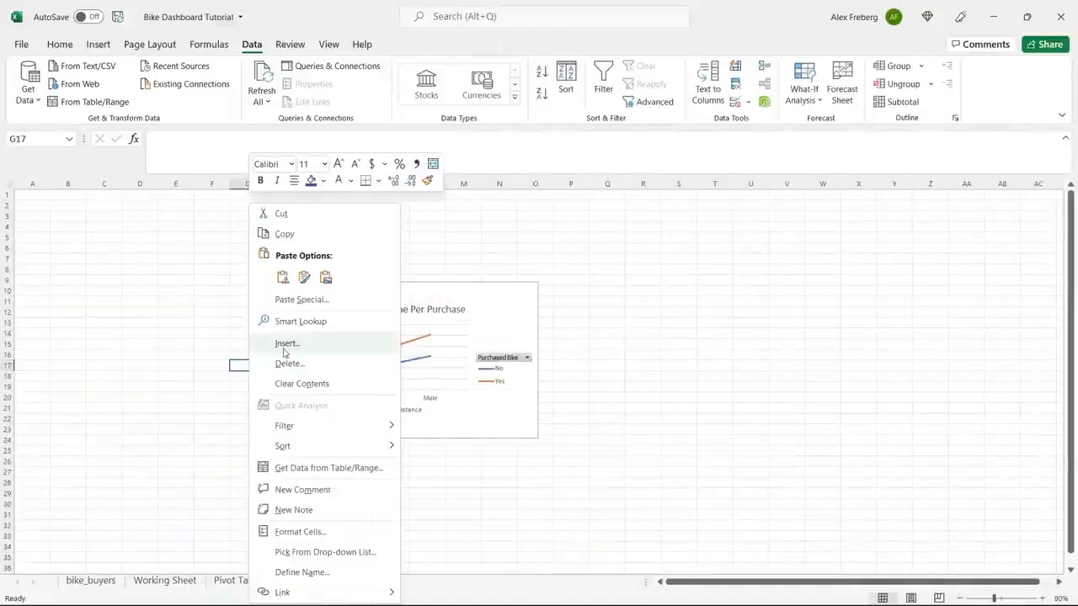
pyautogui.click(283, 279)
pyautogui.click(341, 383)
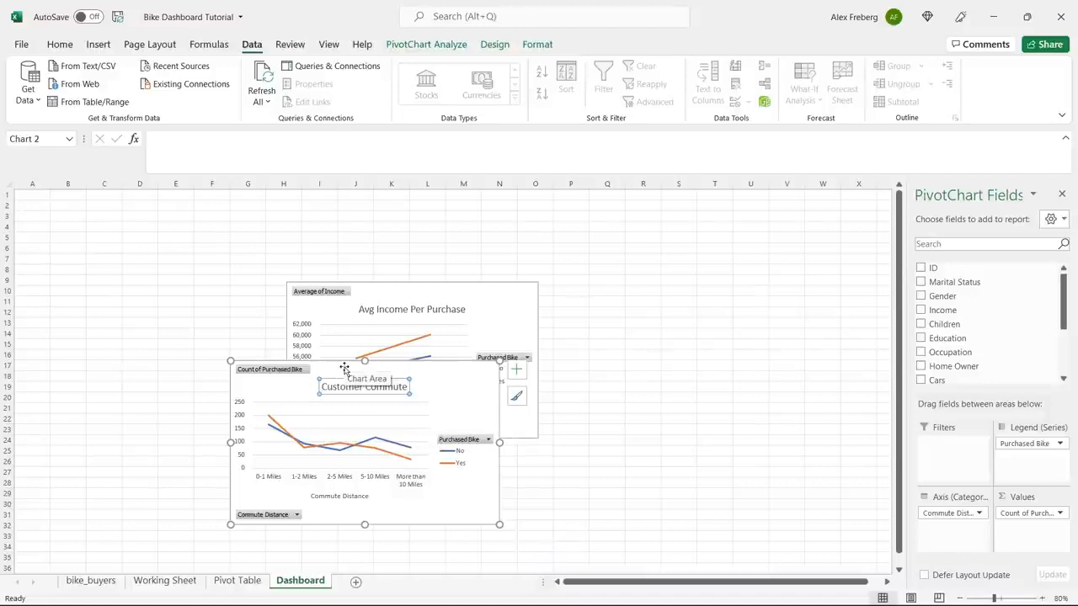
pyautogui.moveTo(328, 371); pyautogui.dragTo(651, 291)
pyautogui.click(462, 514)
# Copy the Customer Age Brackets chart from the Pivot Table sheet to the Dashboard, below the other two charts.
pyautogui.click(238, 580)
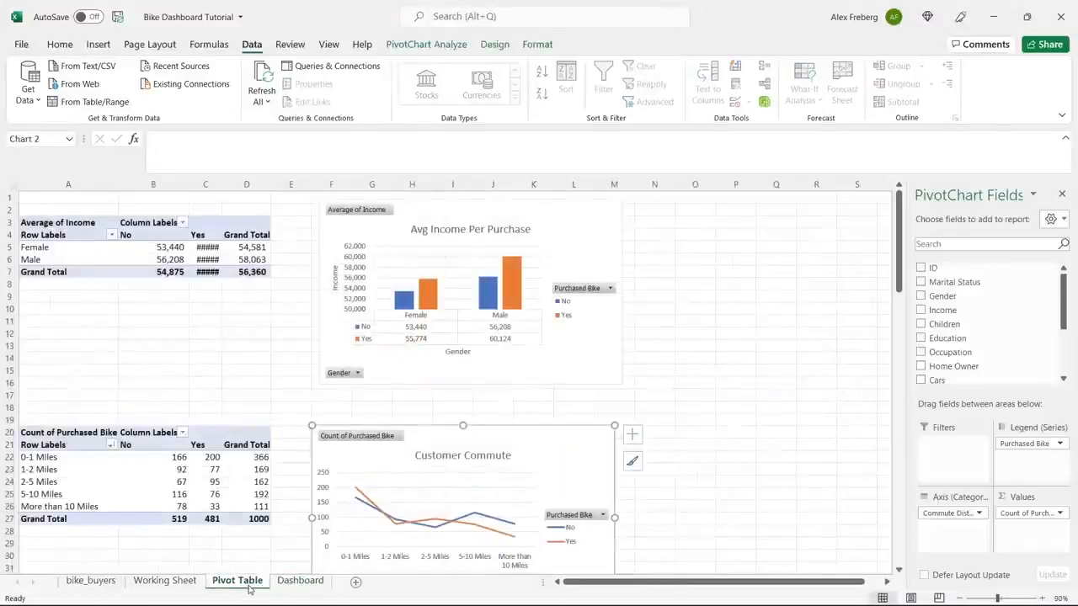
pyautogui.click(640, 418)
pyautogui.scroll(-10, 640, 421)
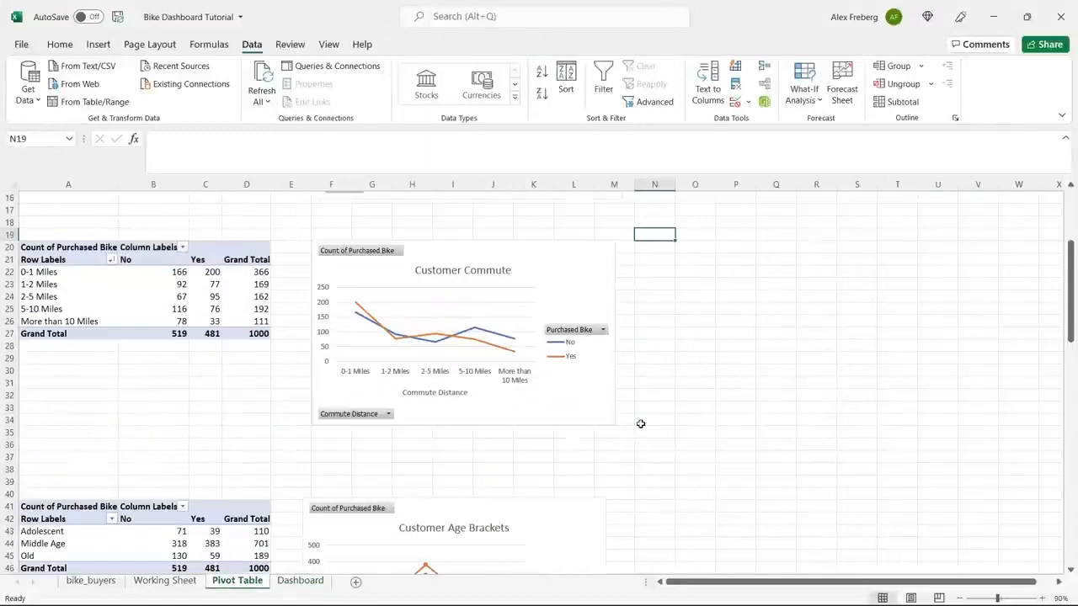
pyautogui.scroll(-2, 640, 423)
pyautogui.click(528, 263)
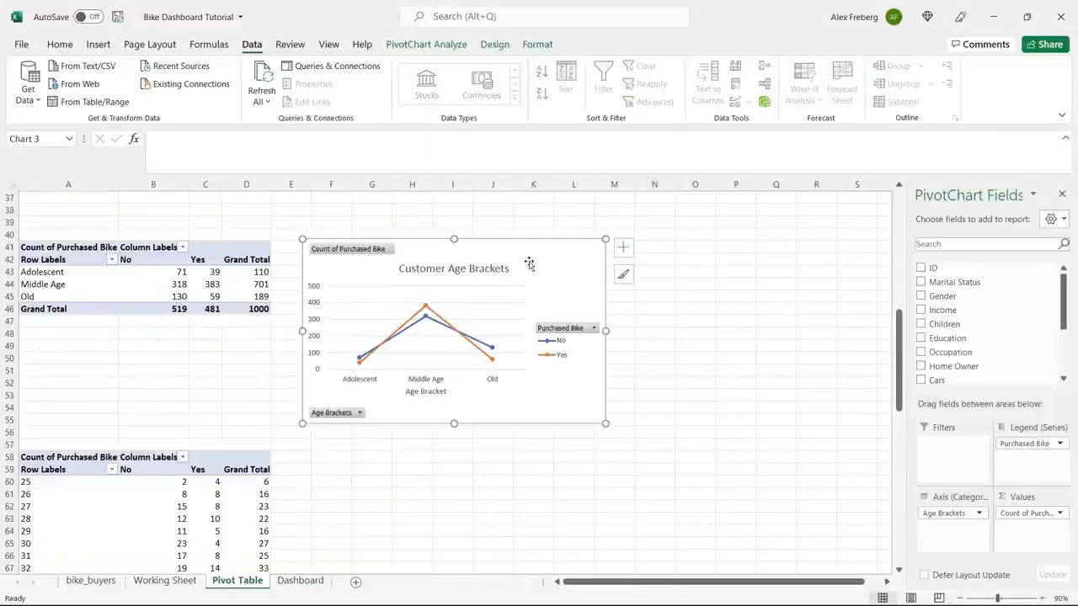
pyautogui.hotkey('ctrl', 'c')
pyautogui.click(300, 580)
pyautogui.click(307, 491)
pyautogui.hotkey('ctrl', 'v')
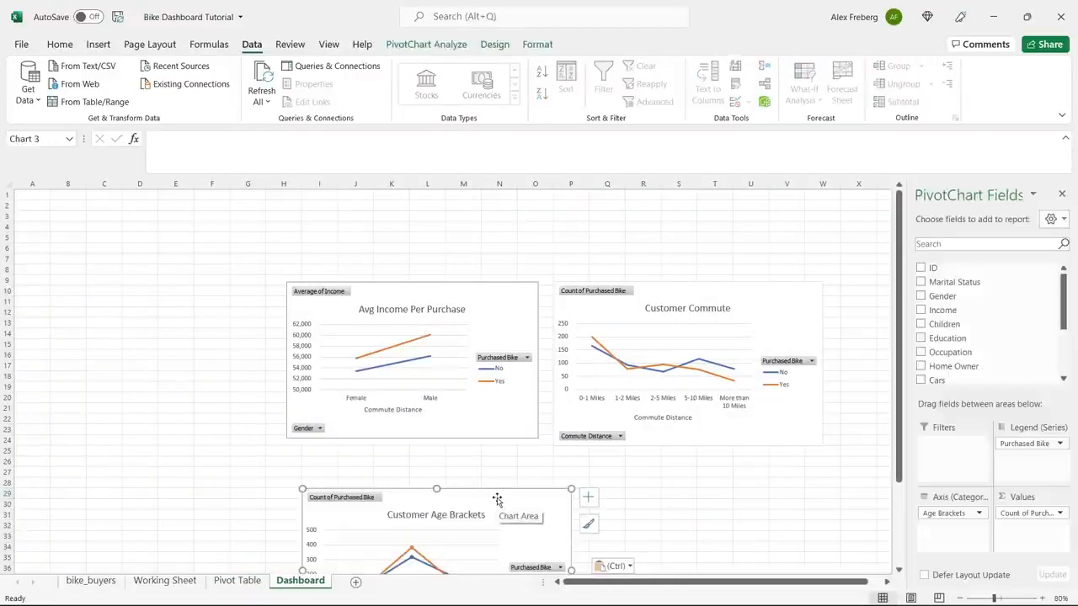
# Spread the three Dashboard charts apart, with the commute chart right of the income chart and the age brackets chart below.
pyautogui.click(404, 285)
pyautogui.moveTo(404, 285); pyautogui.dragTo(366, 228)
pyautogui.moveTo(464, 491); pyautogui.dragTo(367, 405)
pyautogui.click(696, 290)
pyautogui.moveTo(697, 290); pyautogui.dragTo(658, 243)
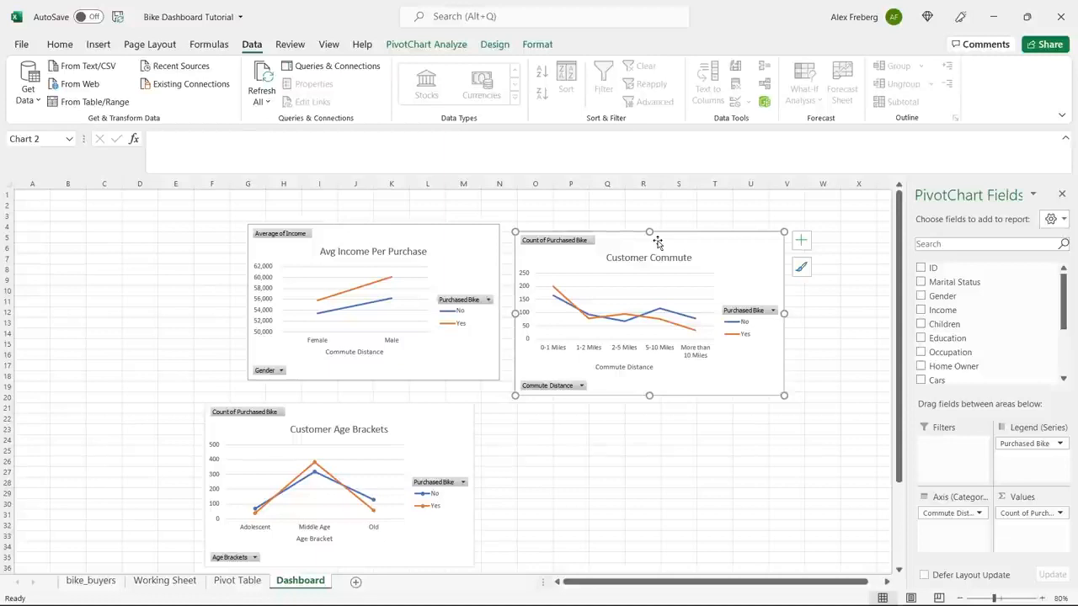
pyautogui.moveTo(435, 416); pyautogui.dragTo(621, 464)
pyautogui.moveTo(672, 245)
pyautogui.moveTo(672, 245); pyautogui.dragTo(754, 295)
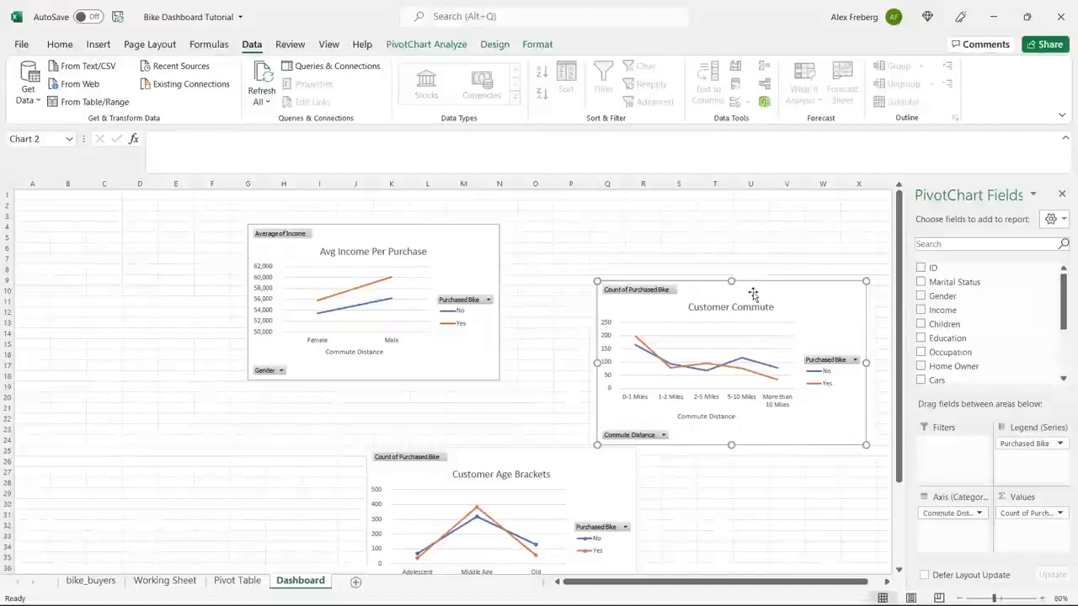
# Copy the original Avg Income Per Purchase column chart from the Pivot Table sheet again and paste it at cell D19 of the Dashboard.
pyautogui.click(449, 252)
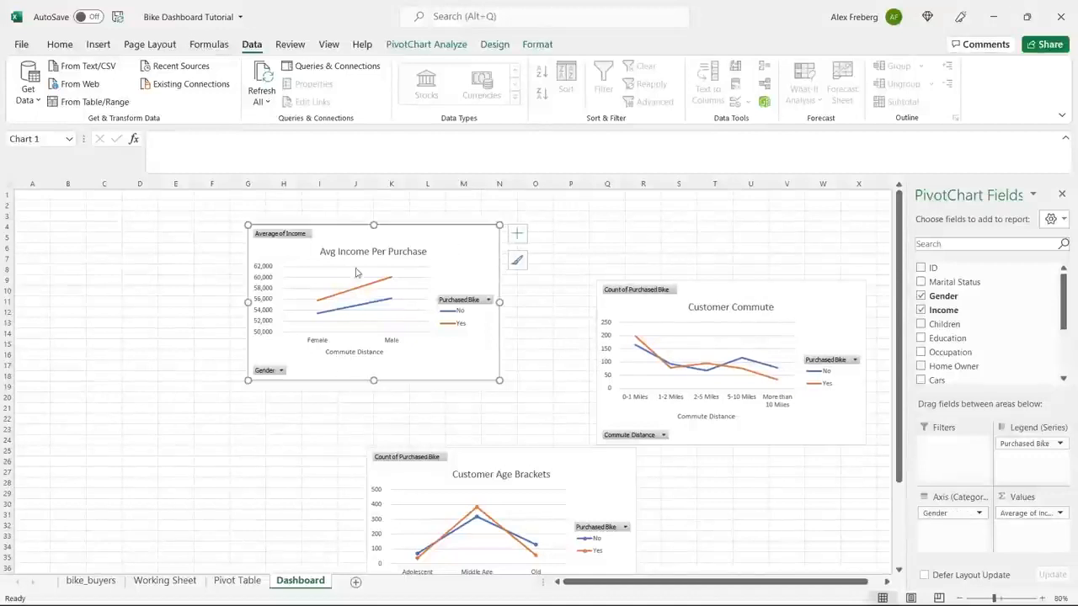
pyautogui.click(230, 581)
pyautogui.scroll(12, 313, 409)
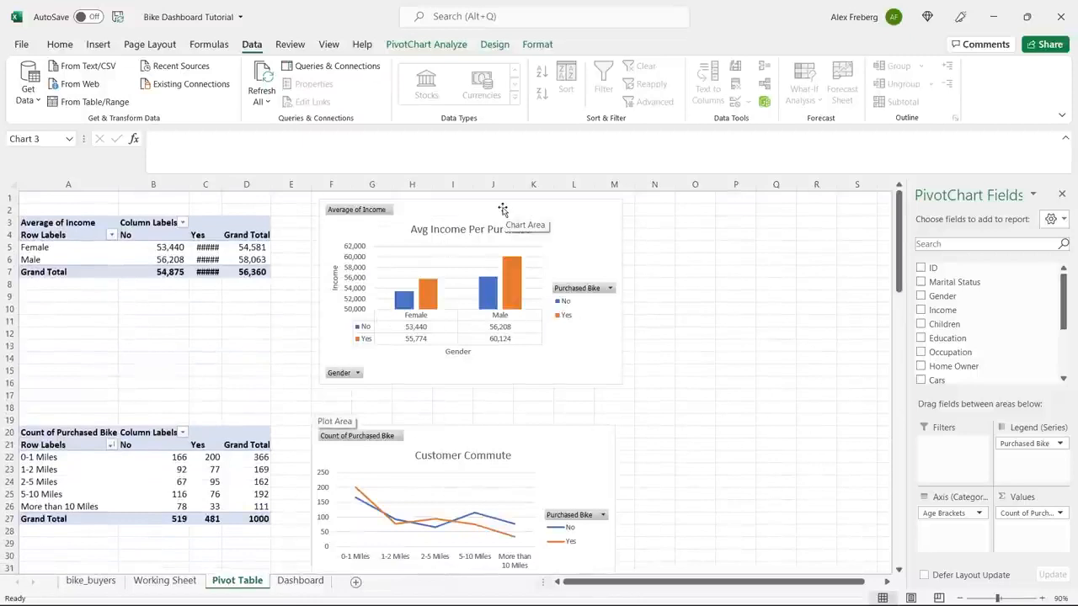
pyautogui.click(565, 206)
pyautogui.rightClick(567, 209)
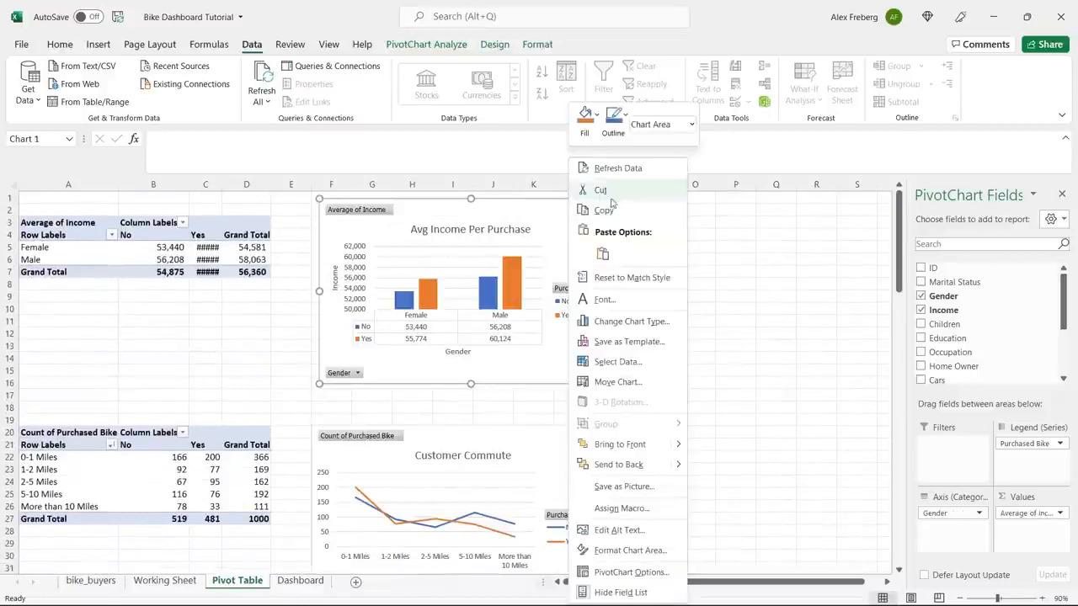
pyautogui.click(604, 210)
pyautogui.click(300, 585)
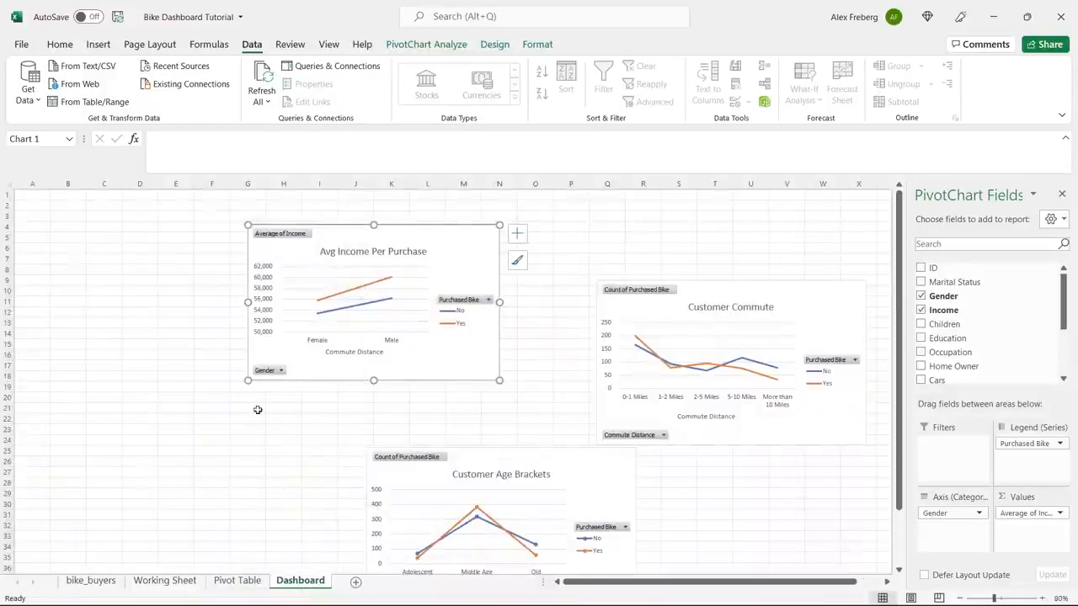
pyautogui.click(149, 389)
pyautogui.rightClick(149, 388)
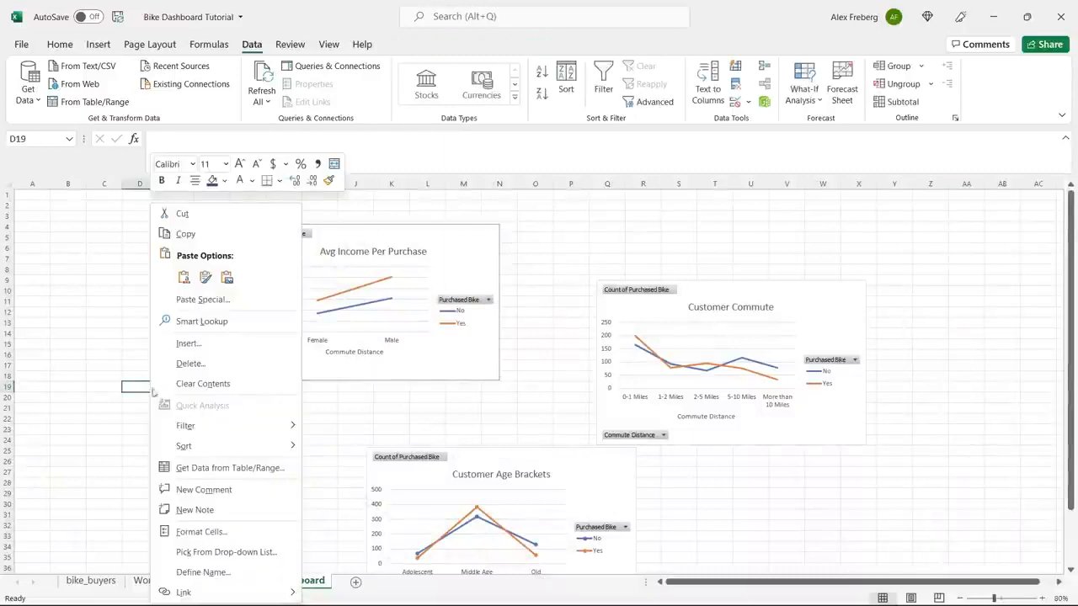
pyautogui.click(189, 283)
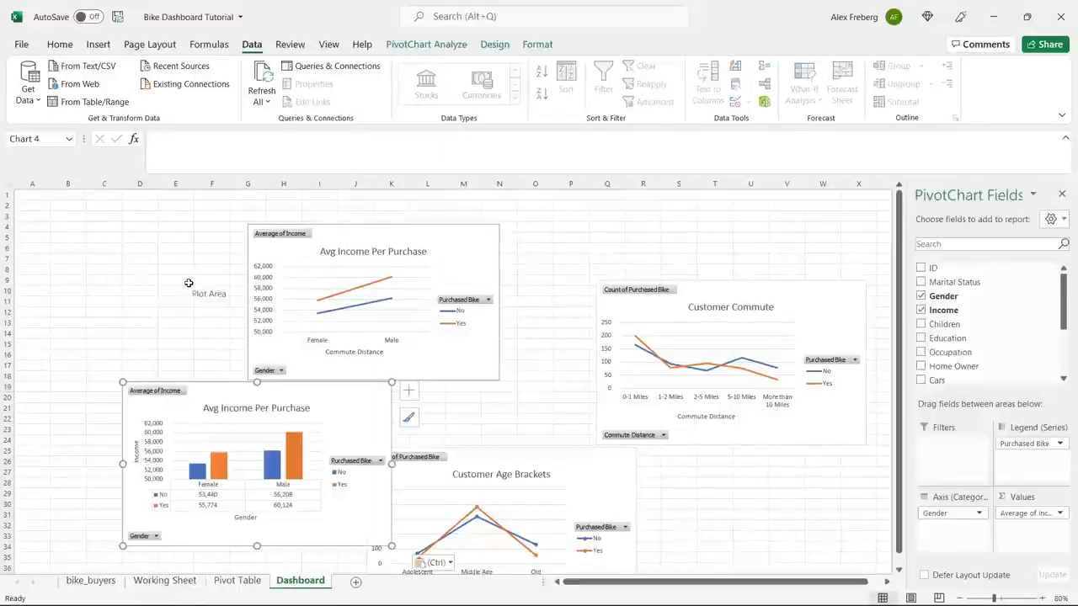
# Delete the line version of the Avg Income Per Purchase chart and move the column version beside the commute chart.
pyautogui.click(340, 246)
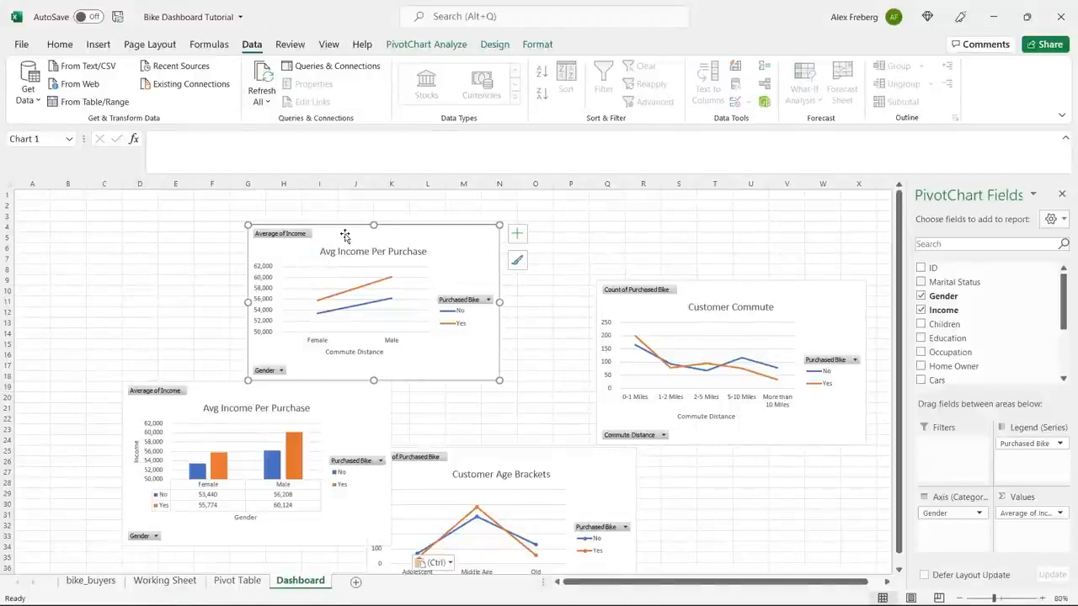
pyautogui.press('Delete')
pyautogui.moveTo(320, 396); pyautogui.dragTo(501, 291)
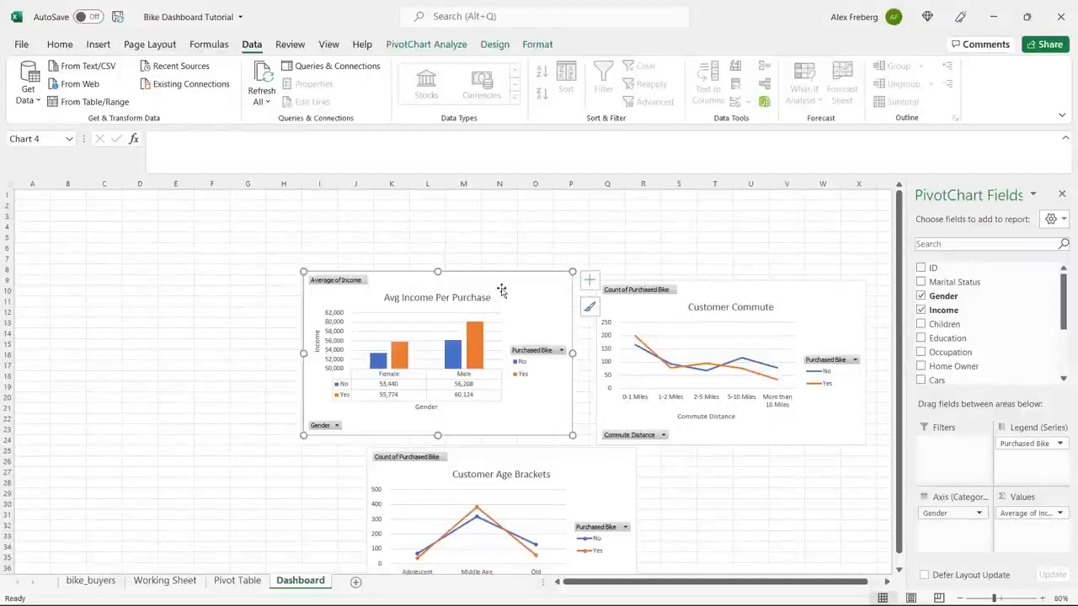
pyautogui.click(229, 316)
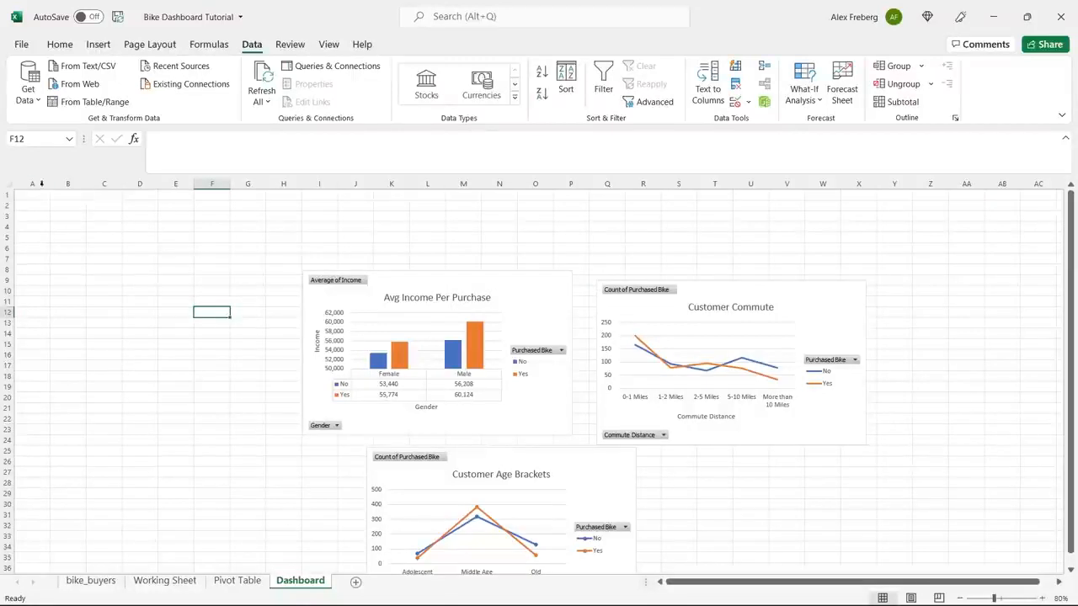
# Hide the gridlines on the Dashboard sheet.
pyautogui.click(11, 181)
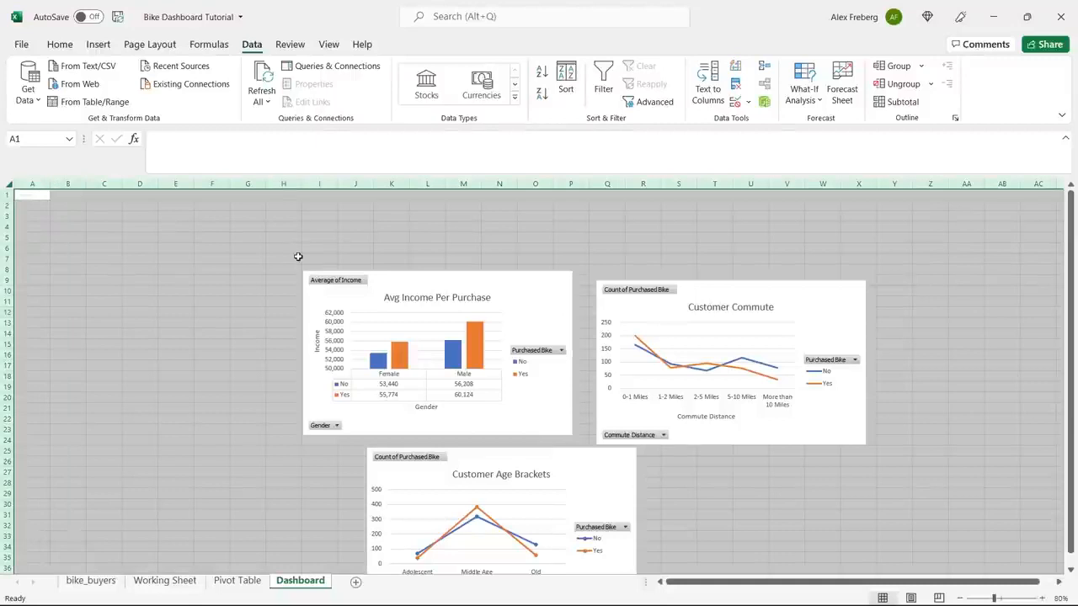
pyautogui.click(328, 47)
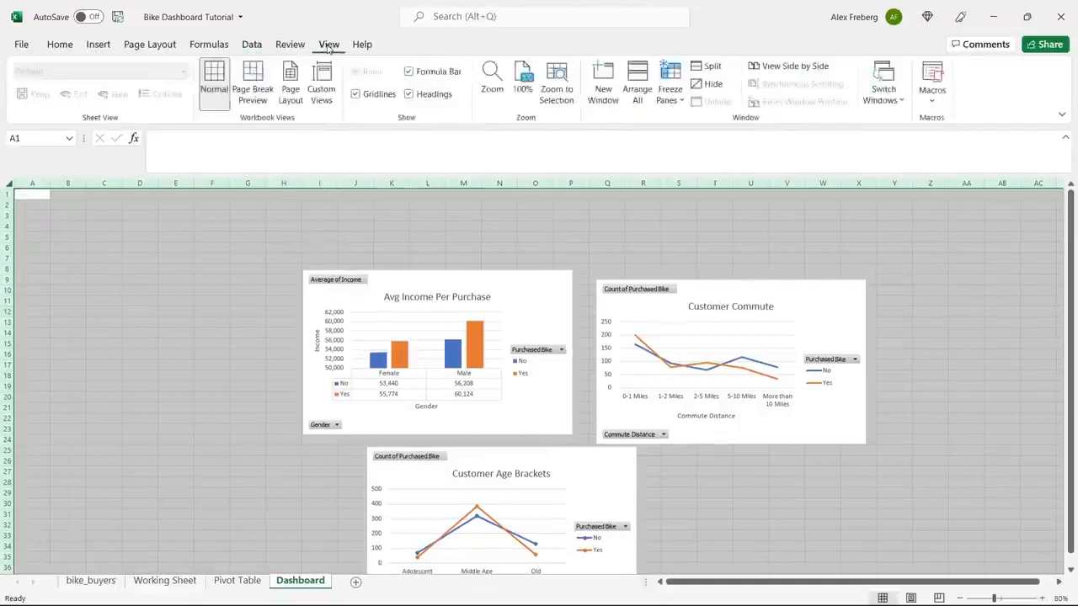
pyautogui.click(355, 93)
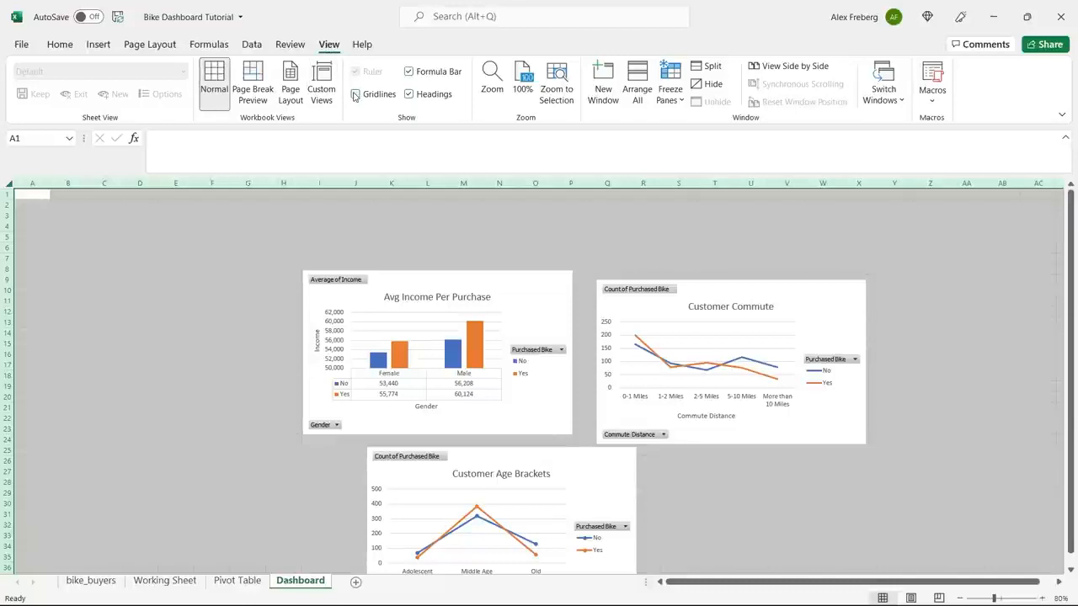
pyautogui.click(334, 228)
# Fill cells A1:O6 of the Dashboard sheet with the standard blue color as a header banner.
pyautogui.moveTo(29, 193); pyautogui.dragTo(536, 243)
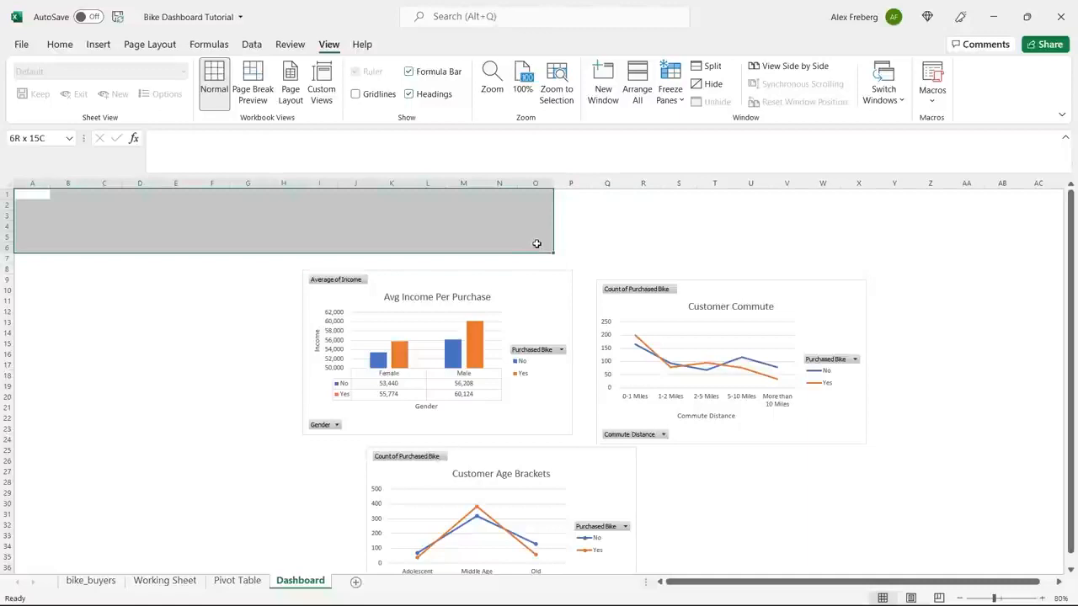
pyautogui.click(59, 43)
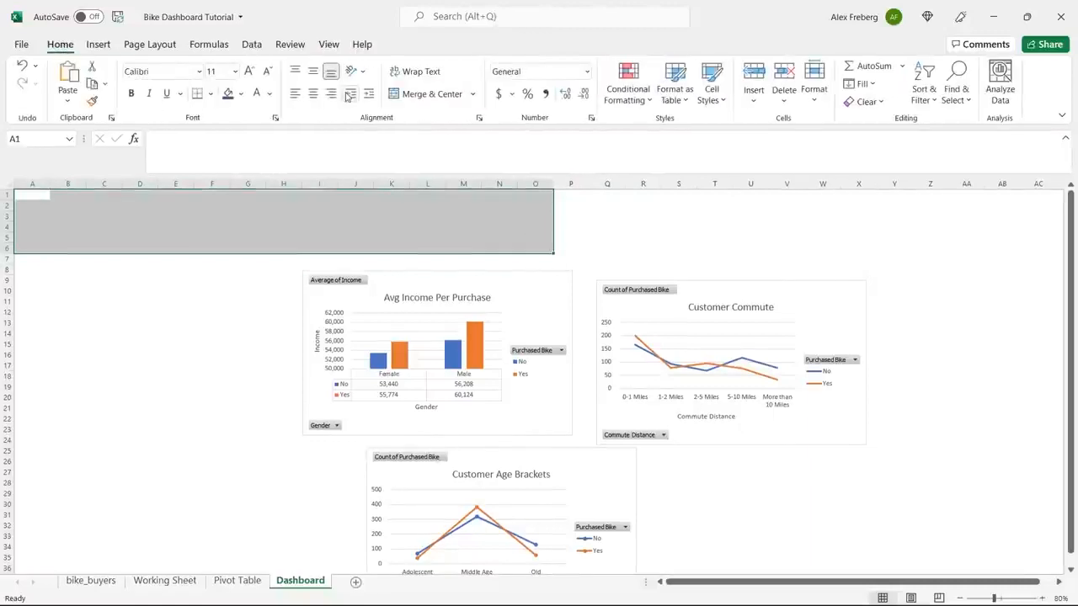
pyautogui.click(241, 93)
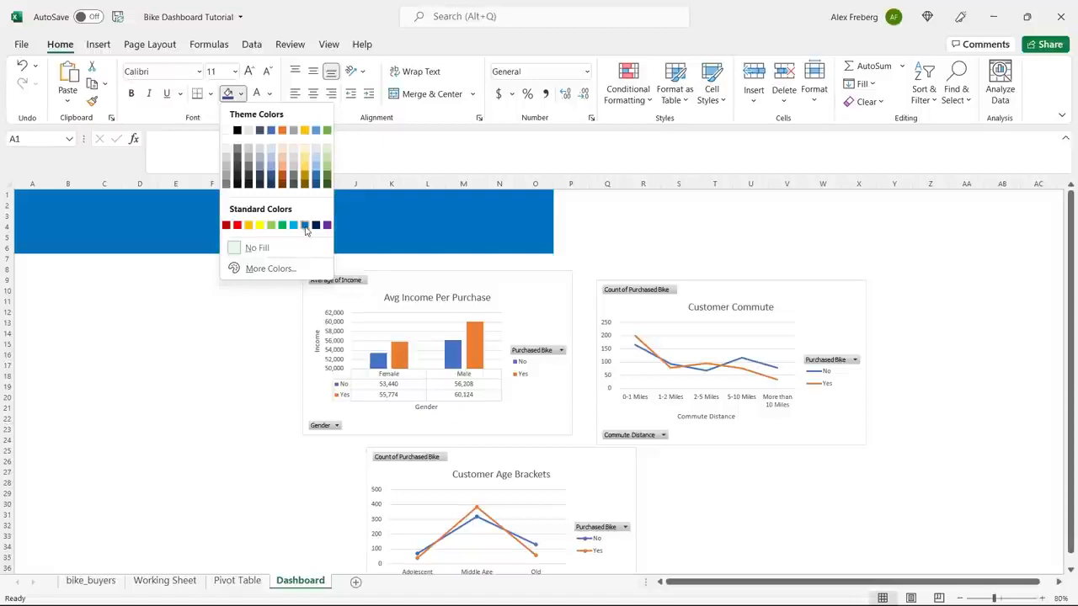
pyautogui.click(304, 226)
pyautogui.click(265, 219)
# Merge and center cells A1:O6 and enter the title "Bike Sales Dashboard" in the merged cell.
pyautogui.moveTo(34, 196); pyautogui.dragTo(529, 249)
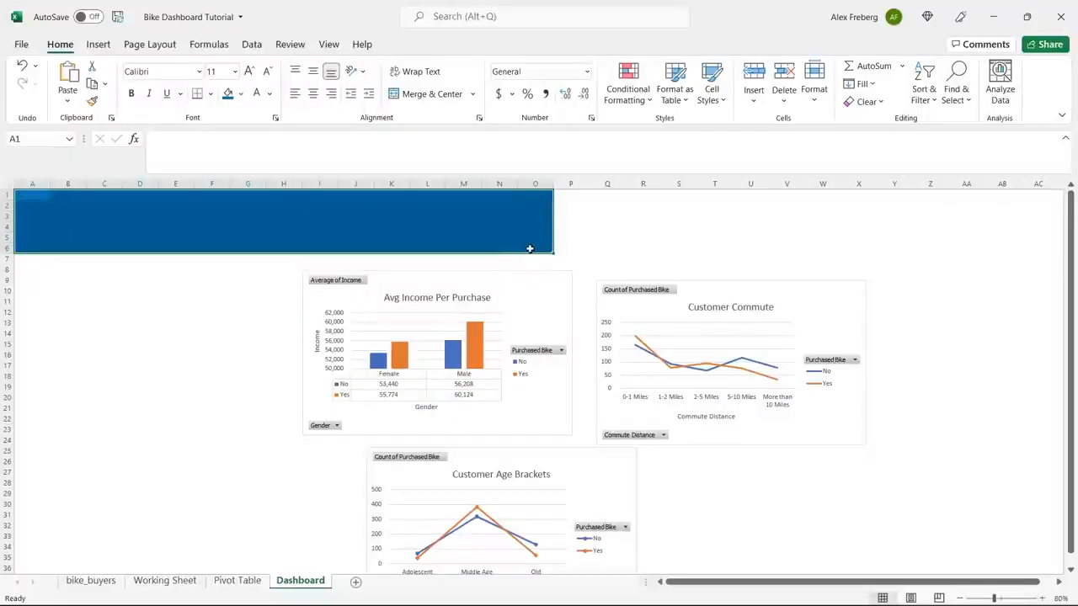
pyautogui.click(408, 95)
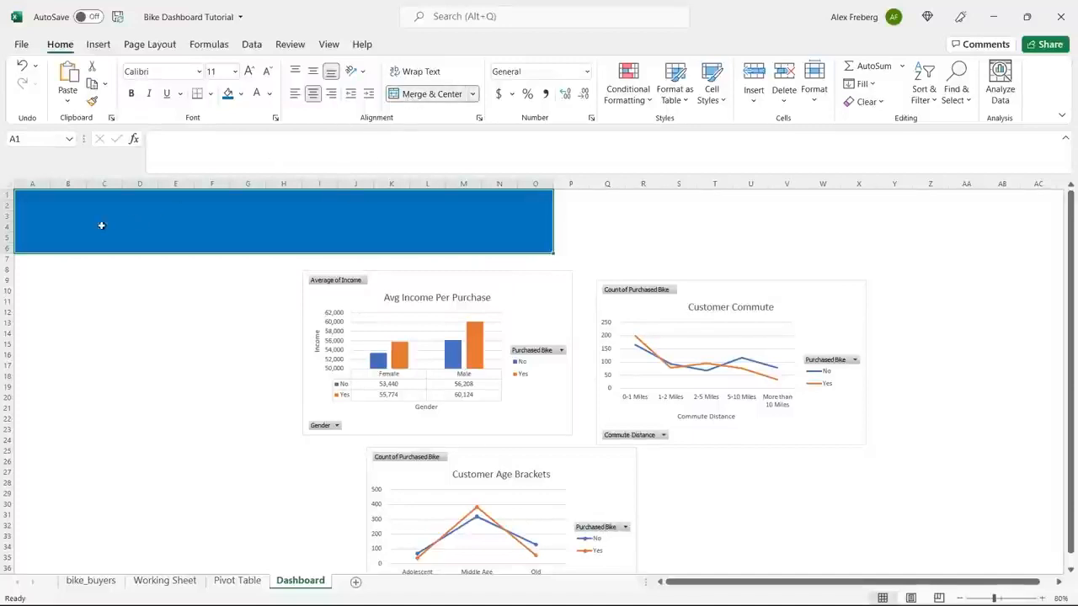
pyautogui.doubleClick(310, 242)
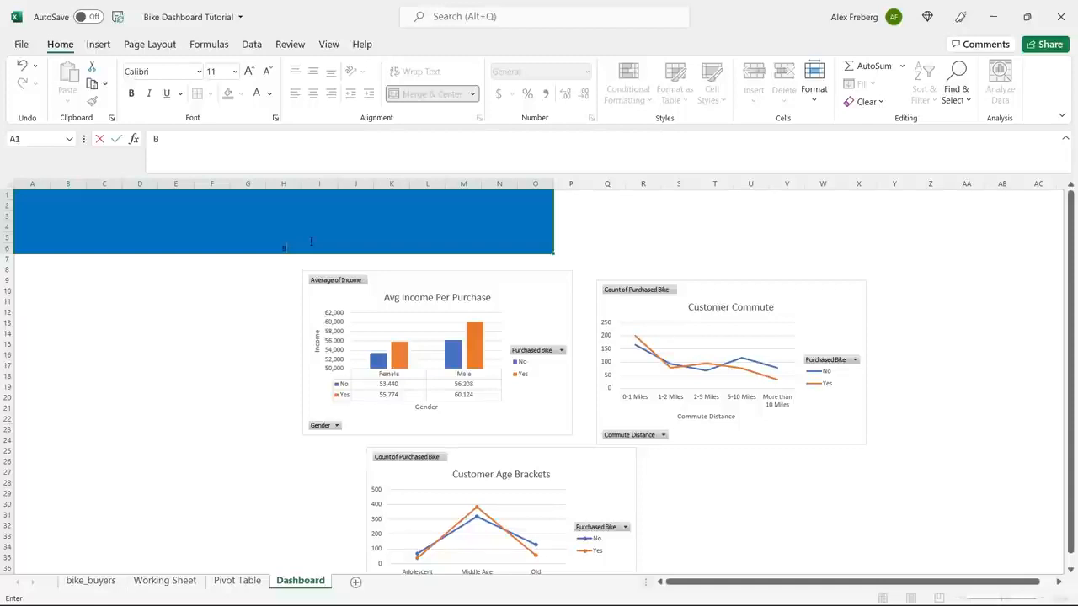
pyautogui.write('Bike Sales')
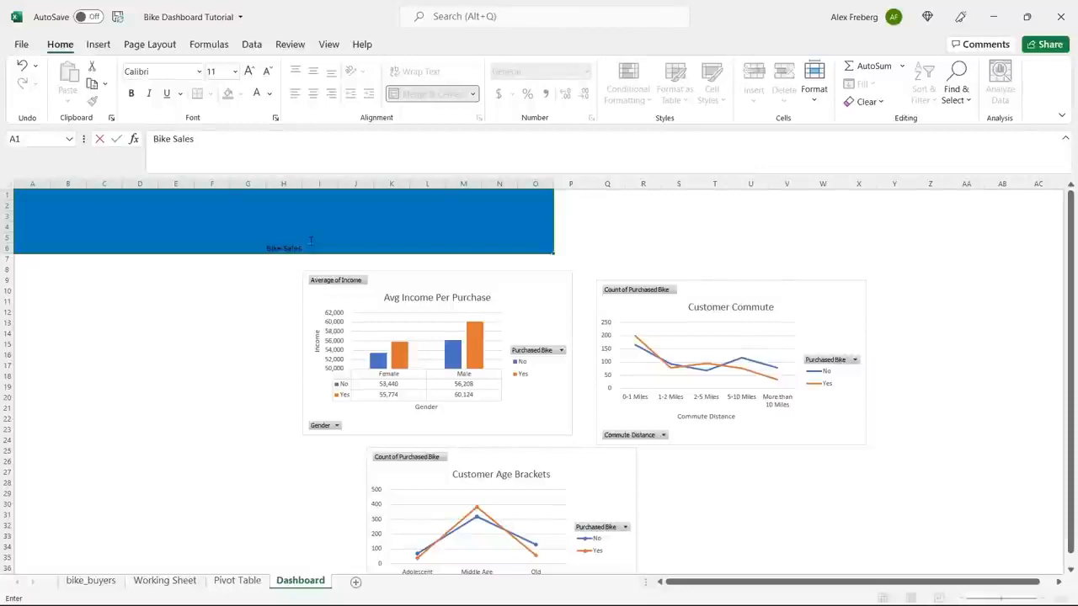
pyautogui.write(' Dashboard')
pyautogui.click(303, 252)
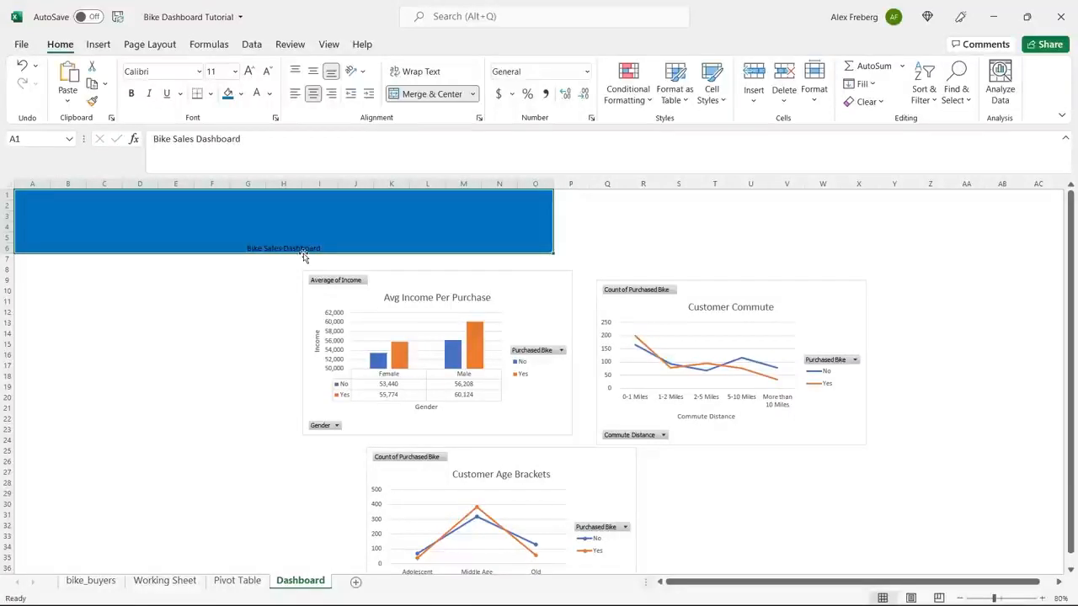
# Format the banner title text in white, size 48 and bold.
pyautogui.doubleClick(307, 249)
pyautogui.tripleClick(310, 248)
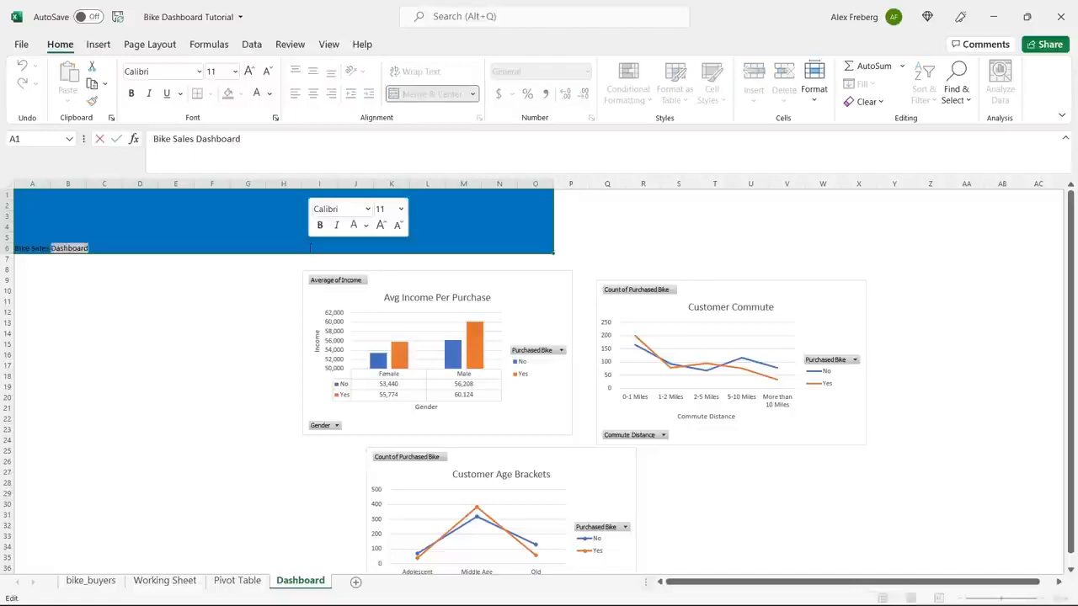
pyautogui.click(269, 94)
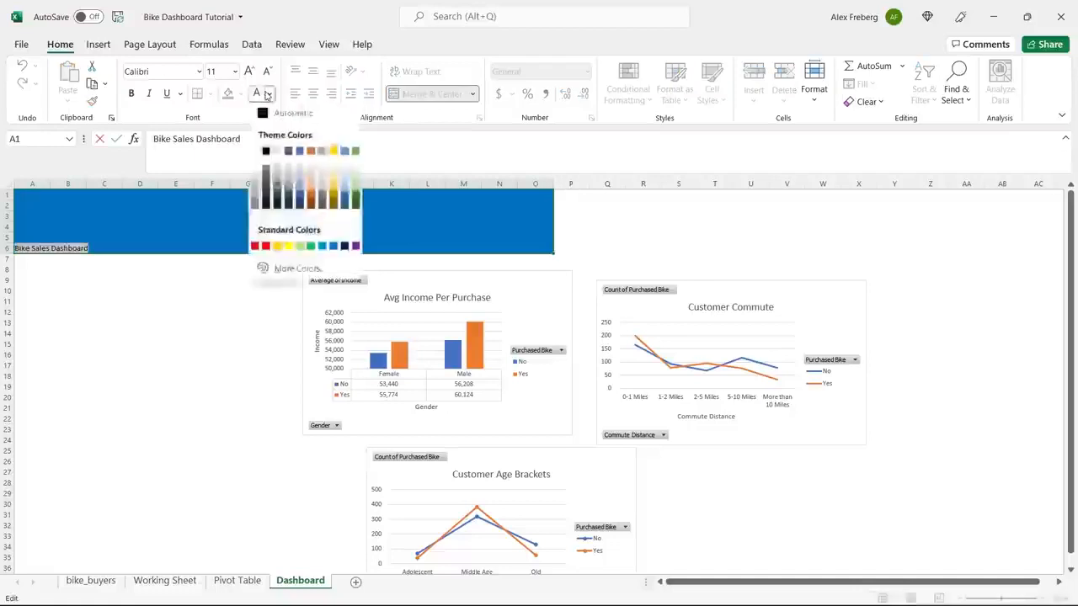
pyautogui.click(275, 149)
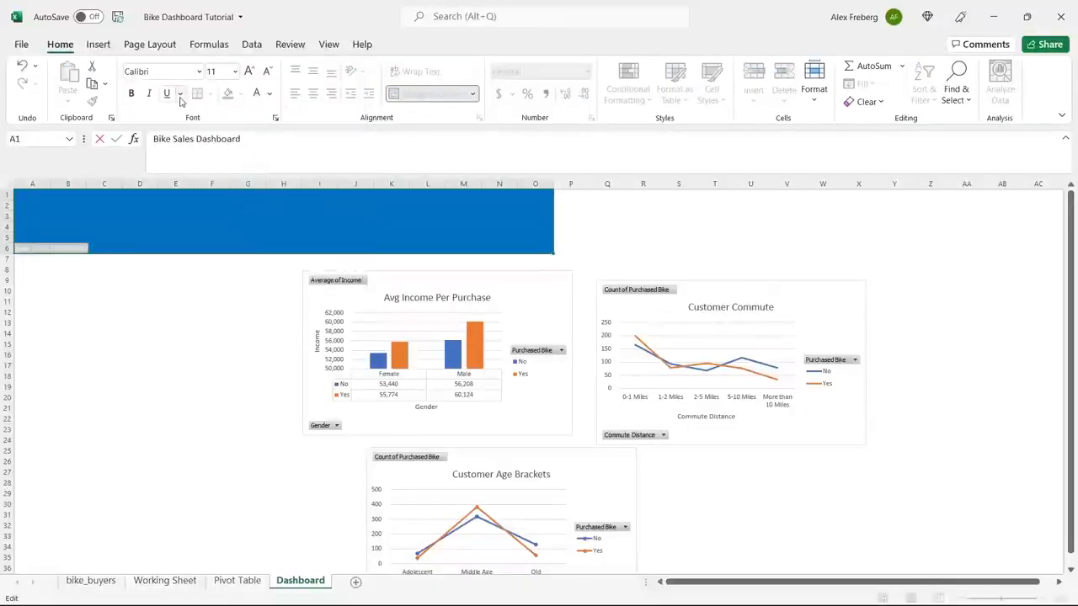
pyautogui.click(235, 71)
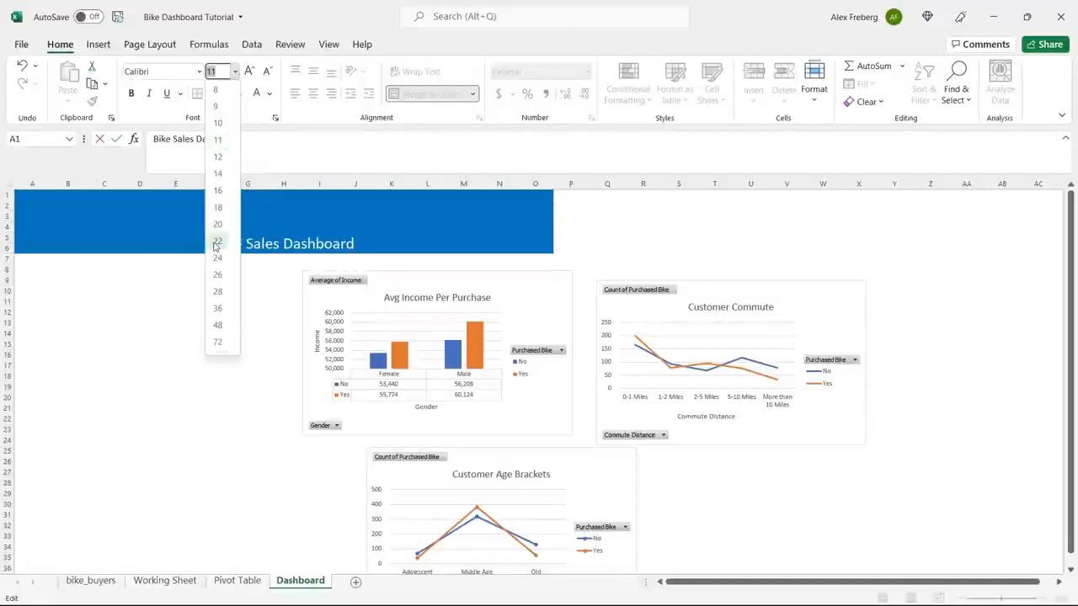
pyautogui.click(218, 326)
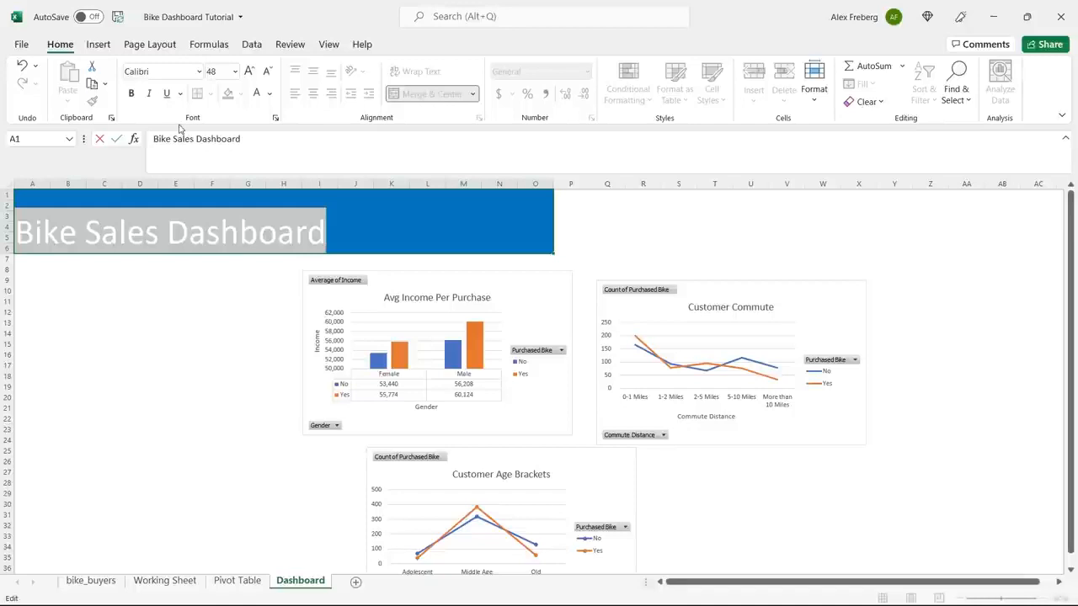
pyautogui.click(131, 94)
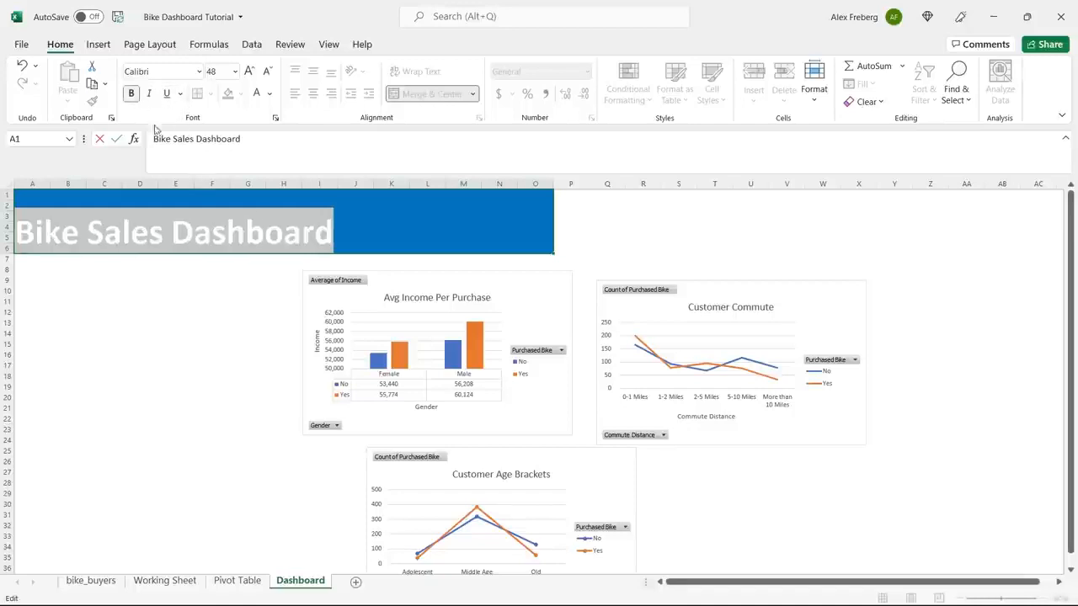
pyautogui.click(307, 262)
pyautogui.doubleClick(315, 241)
pyautogui.tripleClick(320, 234)
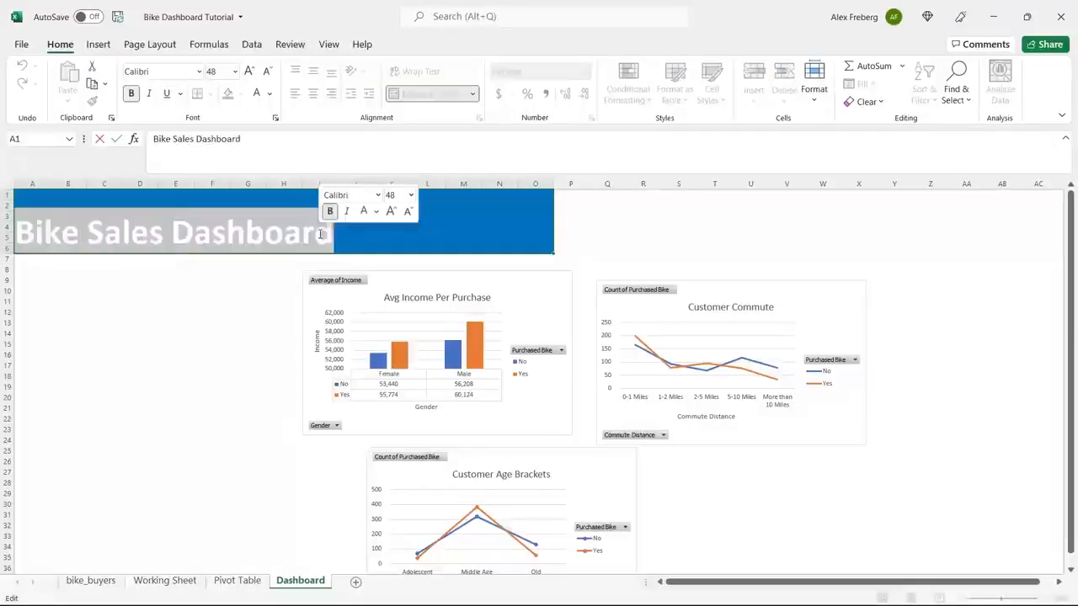
pyautogui.click(303, 239)
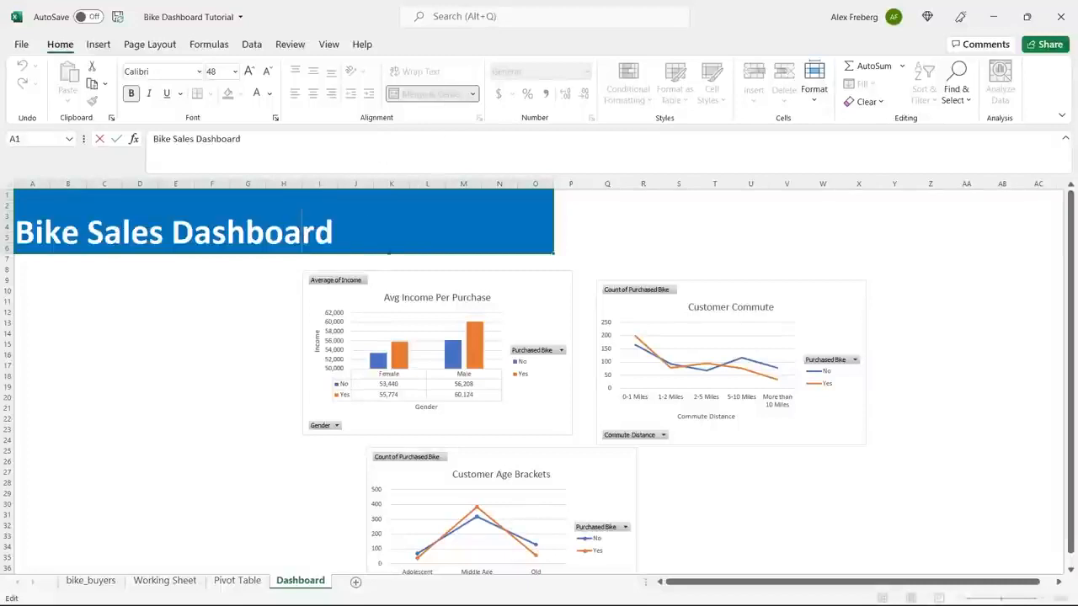
pyautogui.click(250, 312)
# Align the banner title to the vertical middle of its merged cell.
pyautogui.click(297, 235)
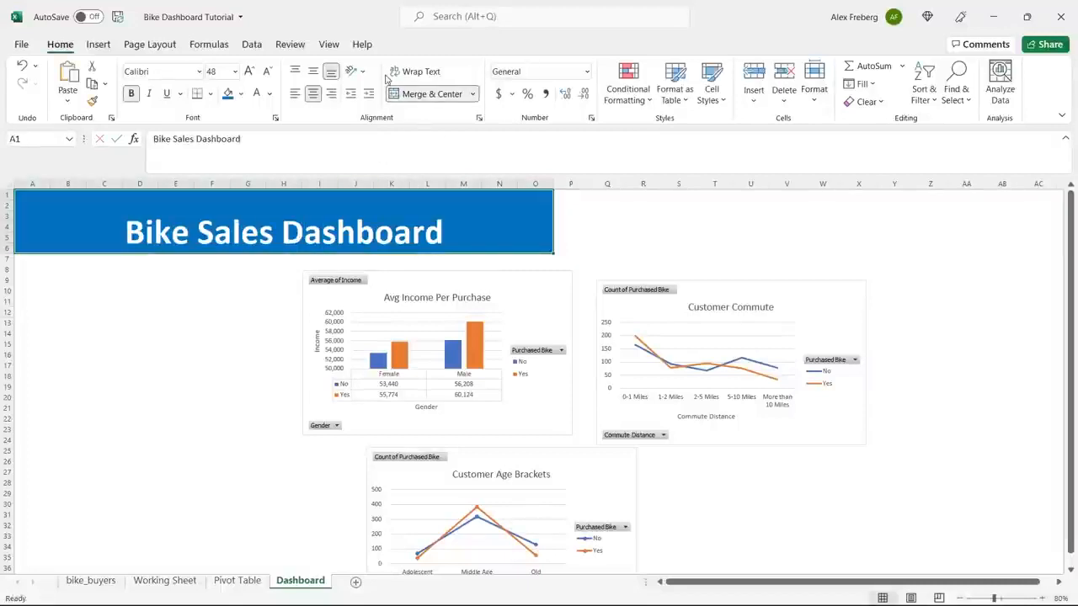
pyautogui.click(315, 73)
pyautogui.click(191, 322)
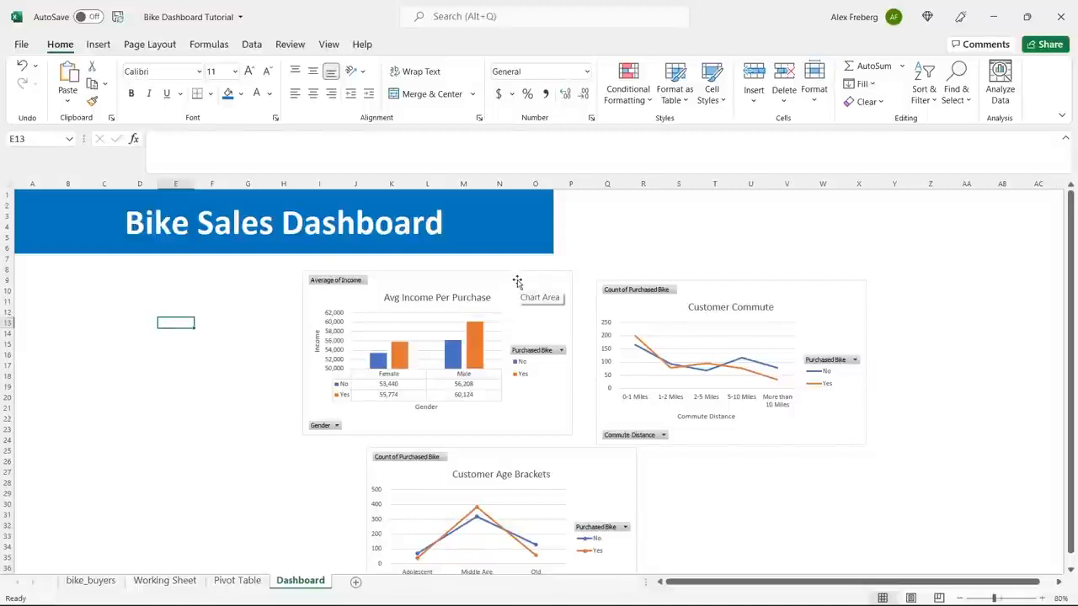
# Move the Avg Income Per Purchase chart directly below the banner, starting at column D, and shrink it.
pyautogui.moveTo(517, 281); pyautogui.dragTo(328, 263)
pyautogui.moveTo(386, 419); pyautogui.dragTo(342, 398)
# Place the Customer Age Brackets chart right beside the income chart and the Customer Commute chart below the income chart.
pyautogui.click(735, 288)
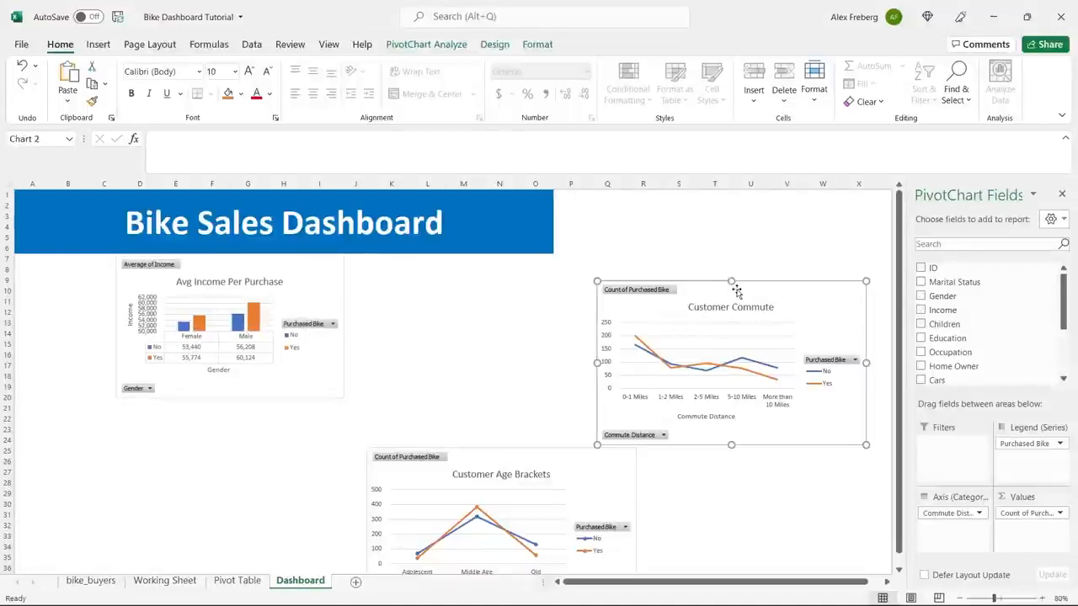
pyautogui.moveTo(778, 296); pyautogui.dragTo(611, 286)
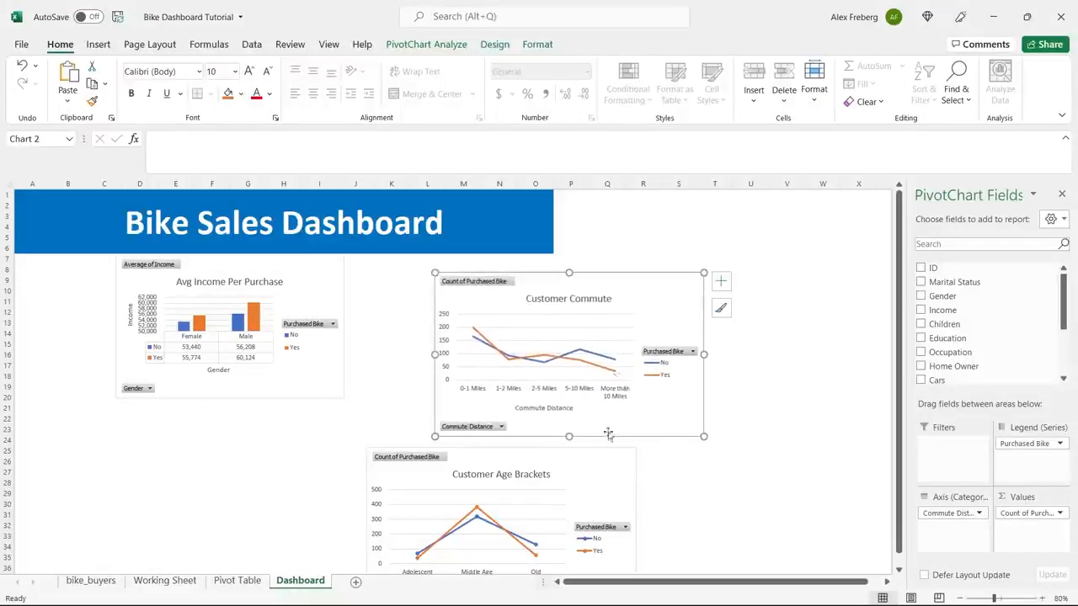
pyautogui.moveTo(580, 460); pyautogui.dragTo(788, 275)
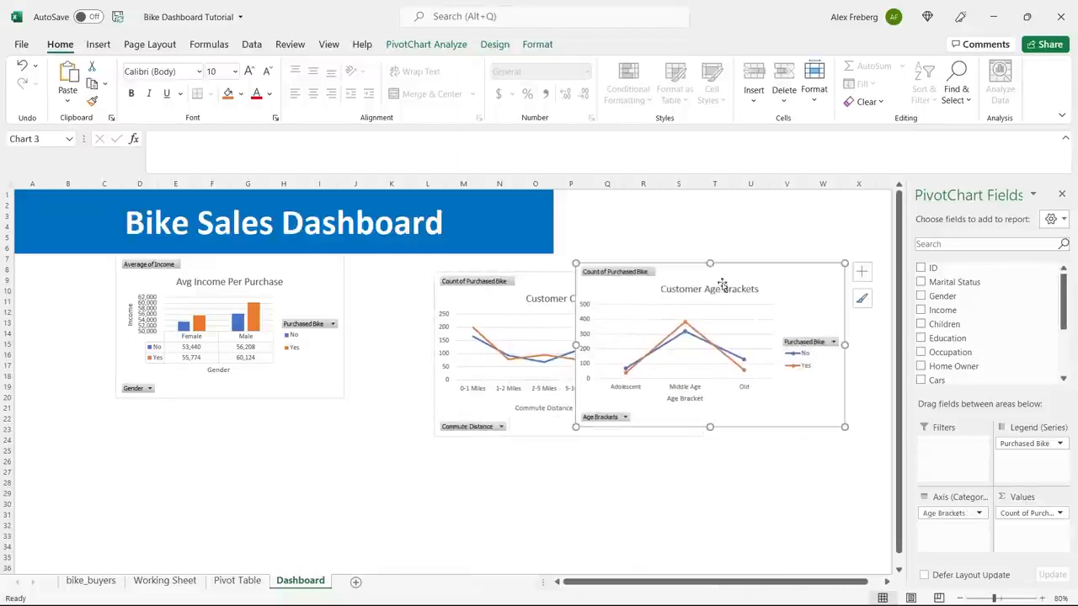
pyautogui.click(540, 288)
pyautogui.moveTo(532, 288); pyautogui.dragTo(214, 472)
pyautogui.moveTo(710, 271); pyautogui.dragTo(480, 264)
# Resize the Customer Age Brackets chart so it matches the income chart's height and ends at the banner's right edge in column O.
pyautogui.click(1042, 598)
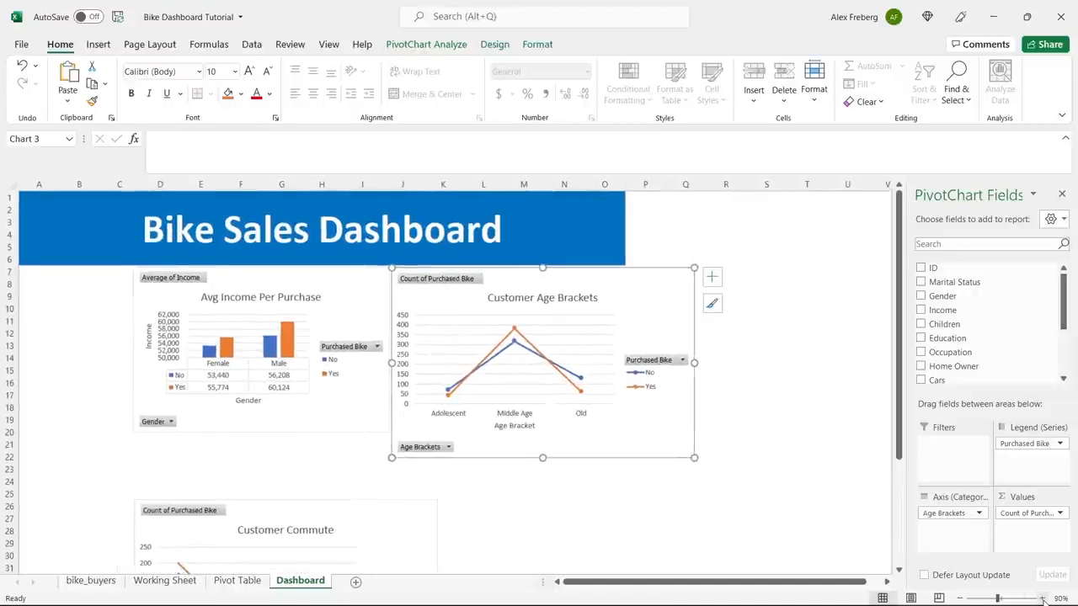
pyautogui.click(1042, 597)
pyautogui.moveTo(771, 484); pyautogui.dragTo(677, 455)
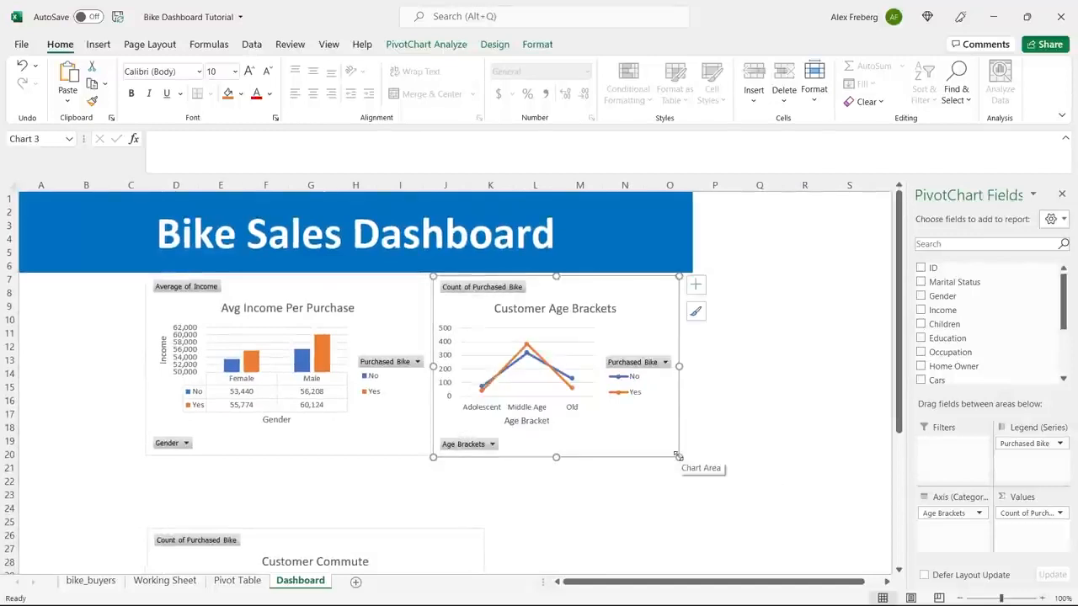
pyautogui.moveTo(680, 366); pyautogui.dragTo(693, 366)
pyautogui.click(793, 361)
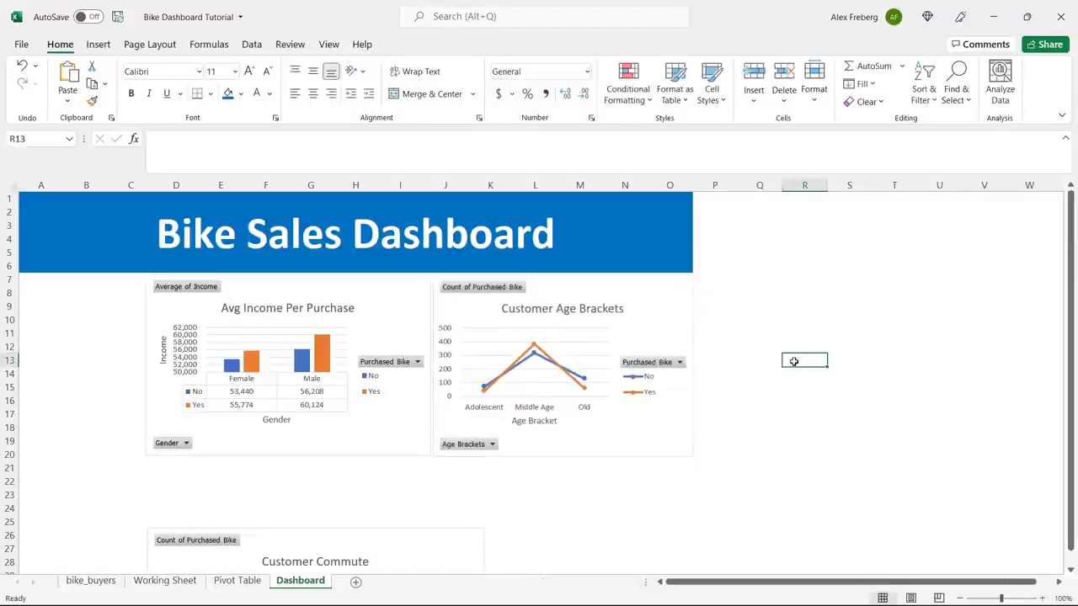
pyautogui.click(552, 427)
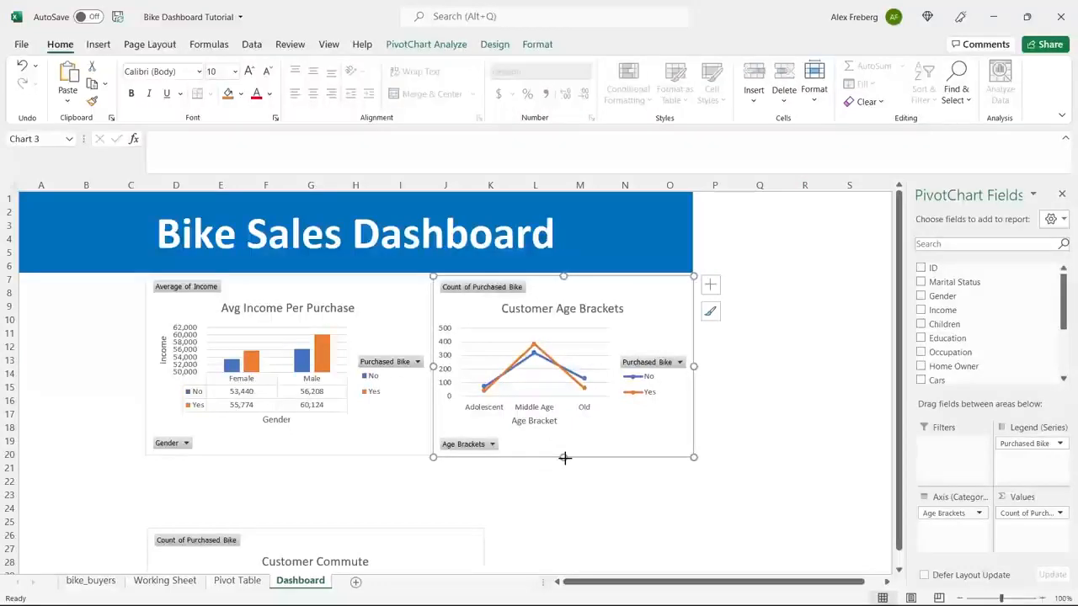
pyautogui.moveTo(563, 457); pyautogui.dragTo(570, 457)
pyautogui.click(736, 418)
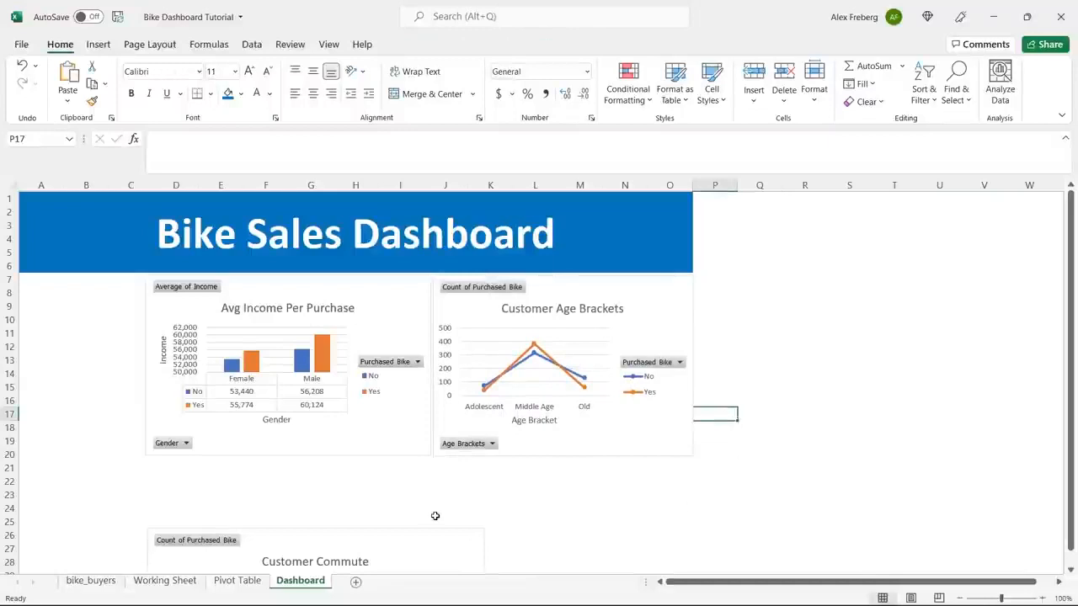
# Move the Customer Commute chart up close beneath the other two charts and widen it to span columns D through O.
pyautogui.moveTo(426, 533); pyautogui.dragTo(426, 472)
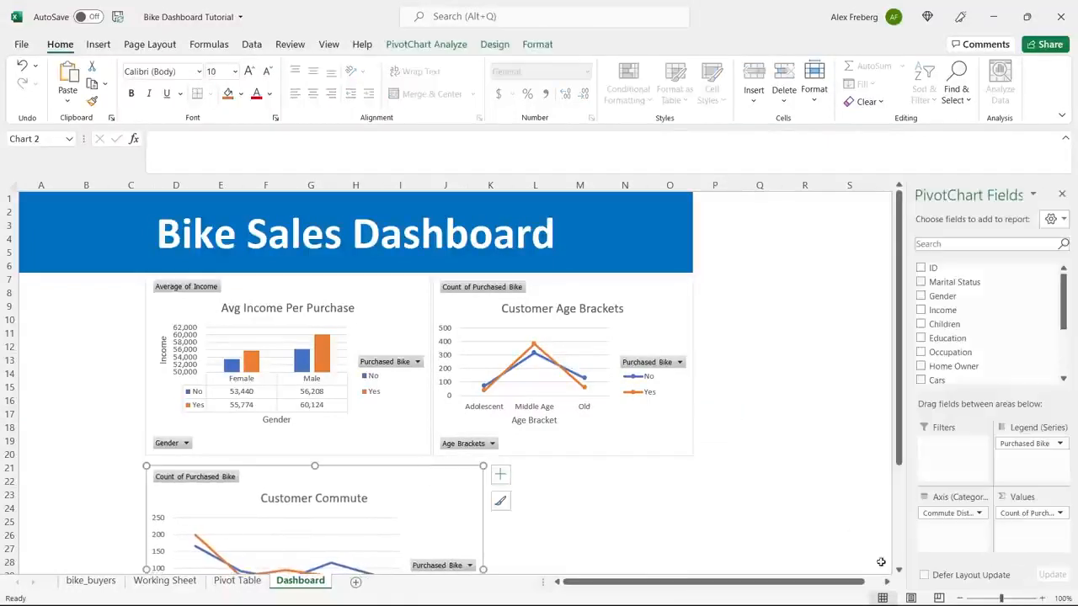
pyautogui.click(958, 599)
pyautogui.scroll(-3, 625, 396)
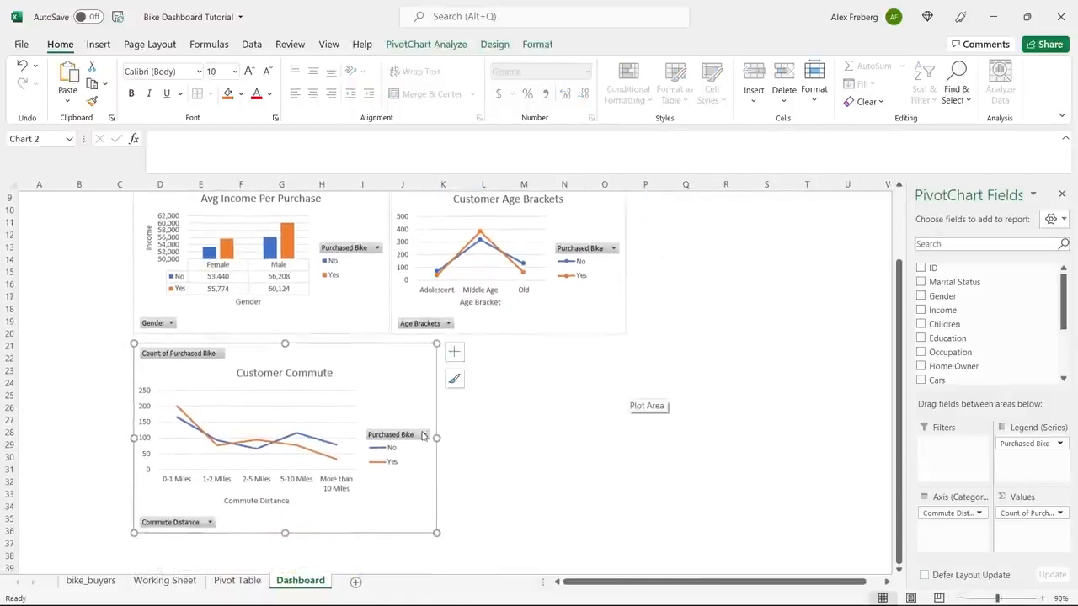
pyautogui.moveTo(437, 438); pyautogui.dragTo(627, 437)
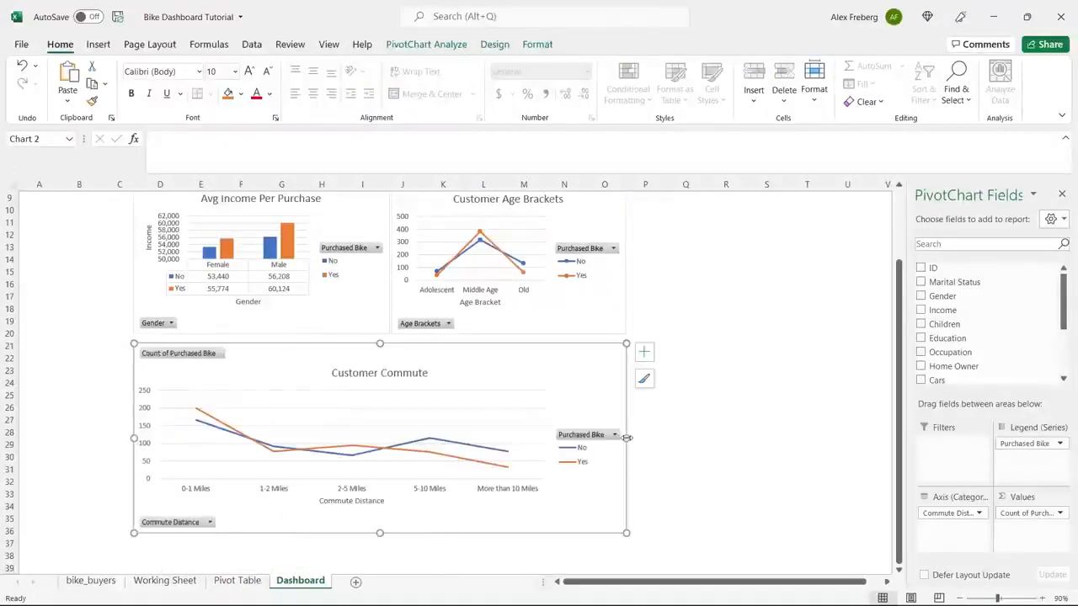
pyautogui.click(704, 394)
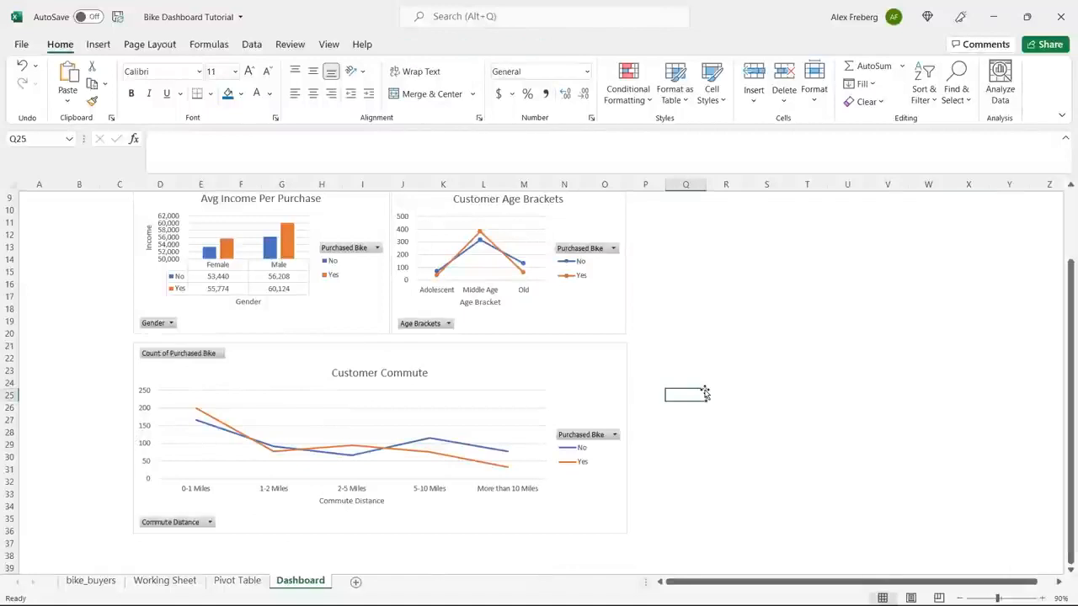
pyautogui.scroll(2, 705, 394)
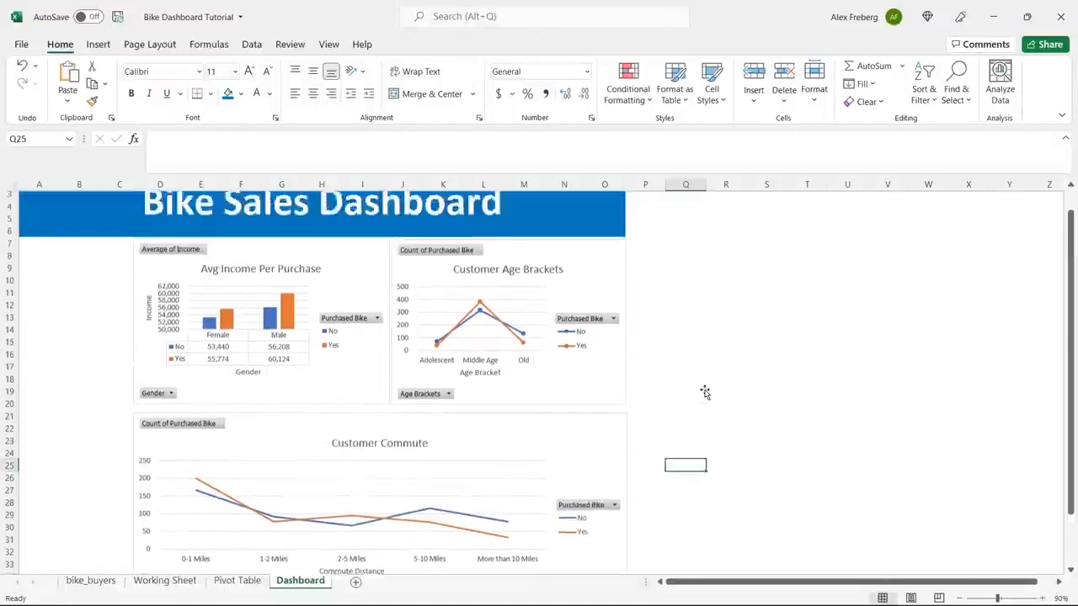
# Align the top edges of the Avg Income Per Purchase and Customer Age Brackets charts.
pyautogui.moveTo(640, 308); pyautogui.dragTo(368, 320)
pyautogui.click(366, 271)
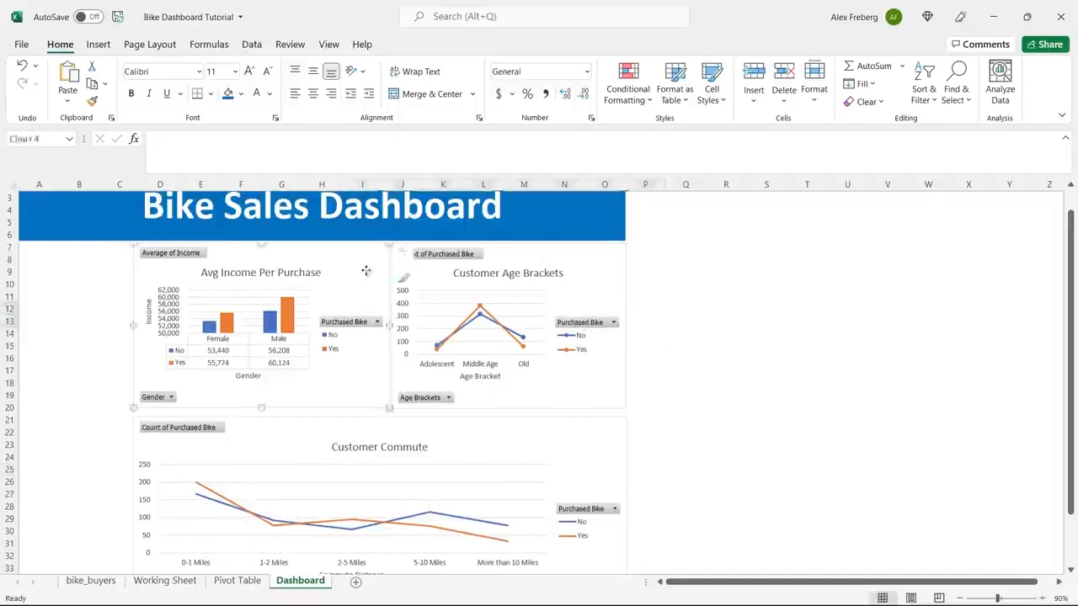
pyautogui.keyDown('ctrl'); pyautogui.click(570, 253); pyautogui.keyUp('ctrl')
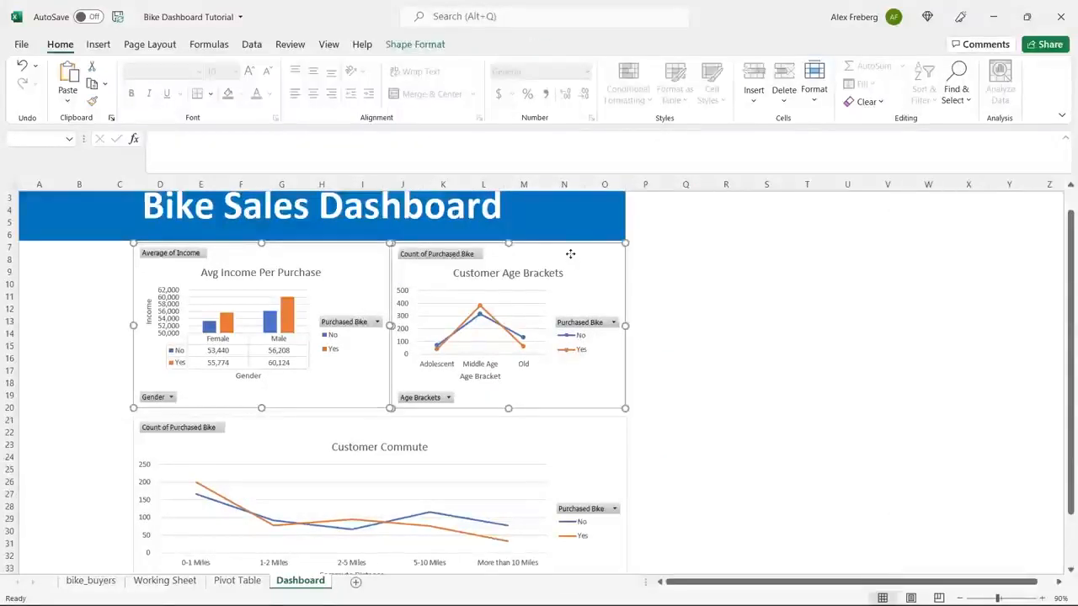
pyautogui.click(416, 47)
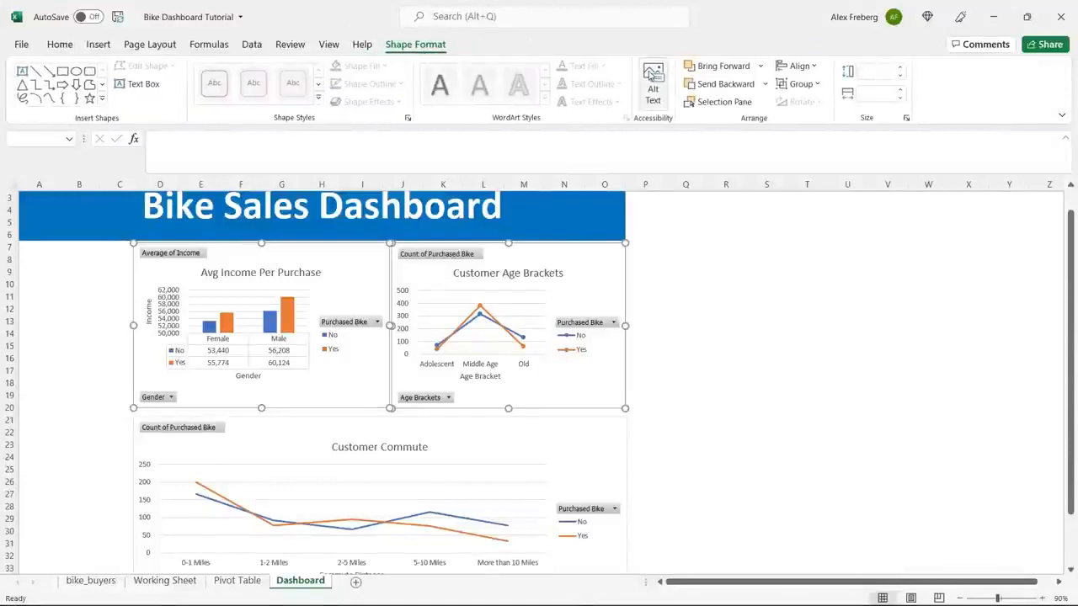
pyautogui.click(796, 67)
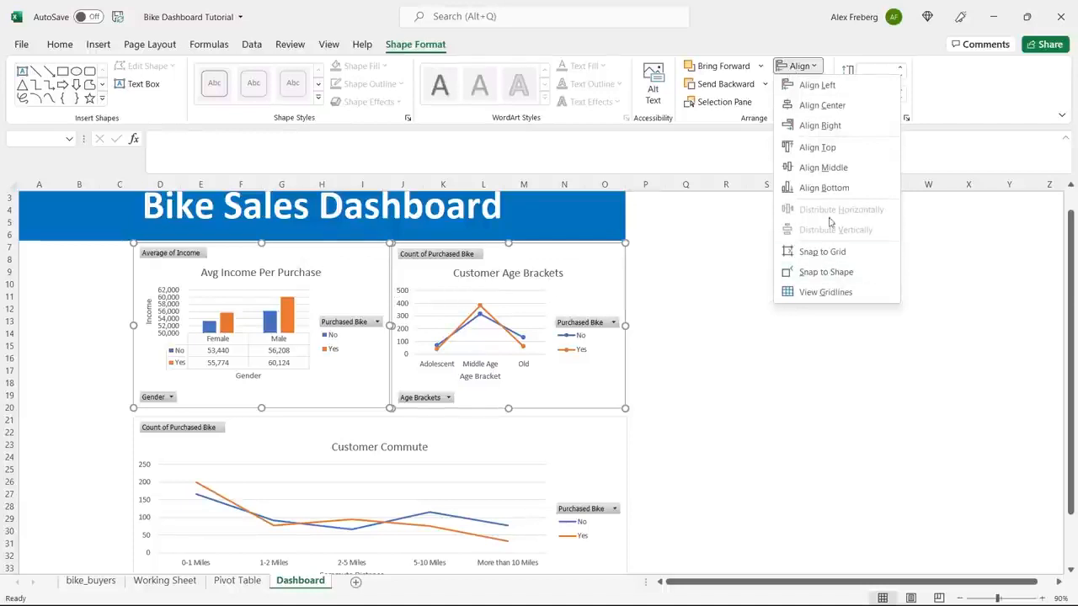
pyautogui.click(847, 149)
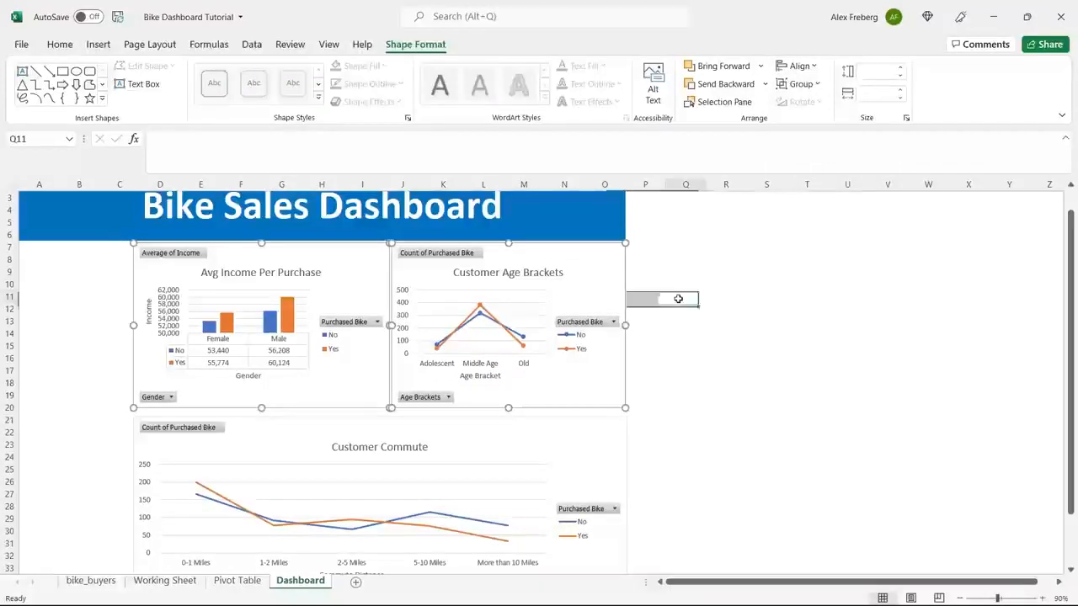
pyautogui.click(680, 296)
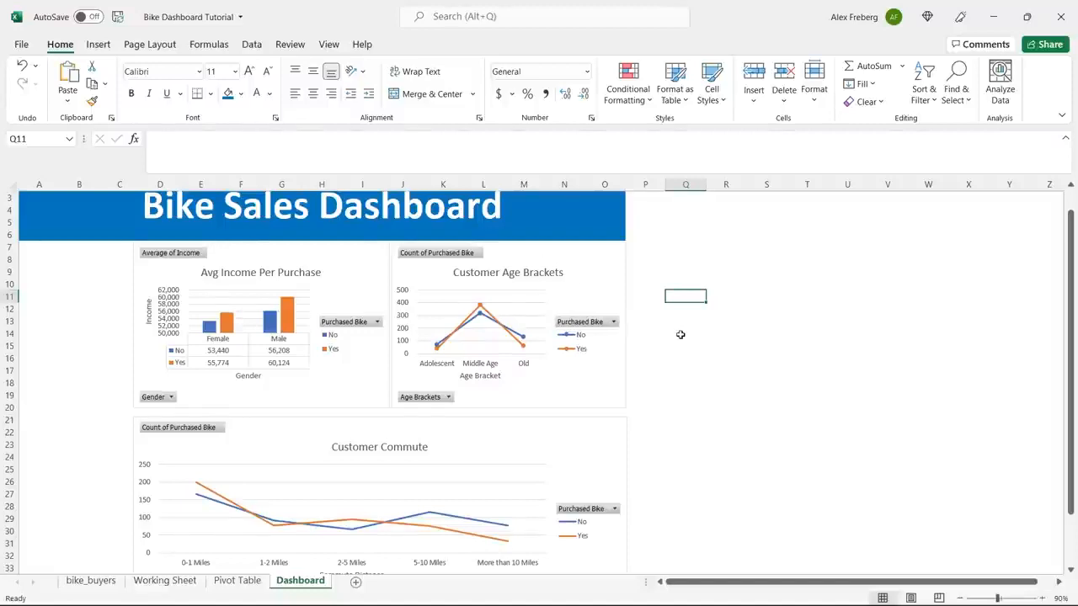
# Nudge the Customer Commute chart slightly up, closer to the two charts above it, with the sheet zoomed to 80%.
pyautogui.scroll(-1, 681, 334)
pyautogui.click(959, 598)
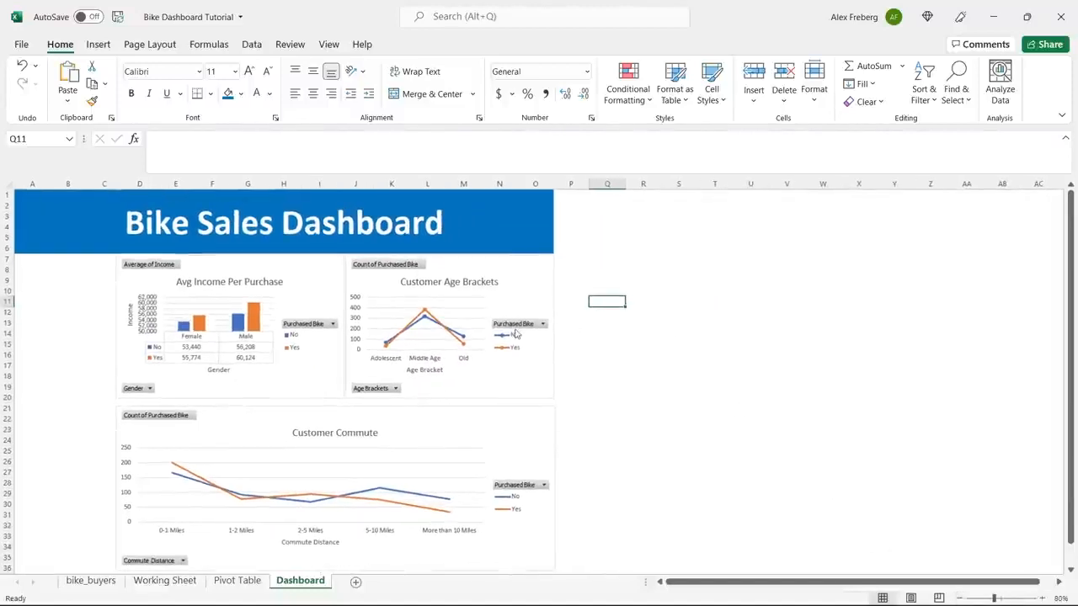
pyautogui.click(412, 423)
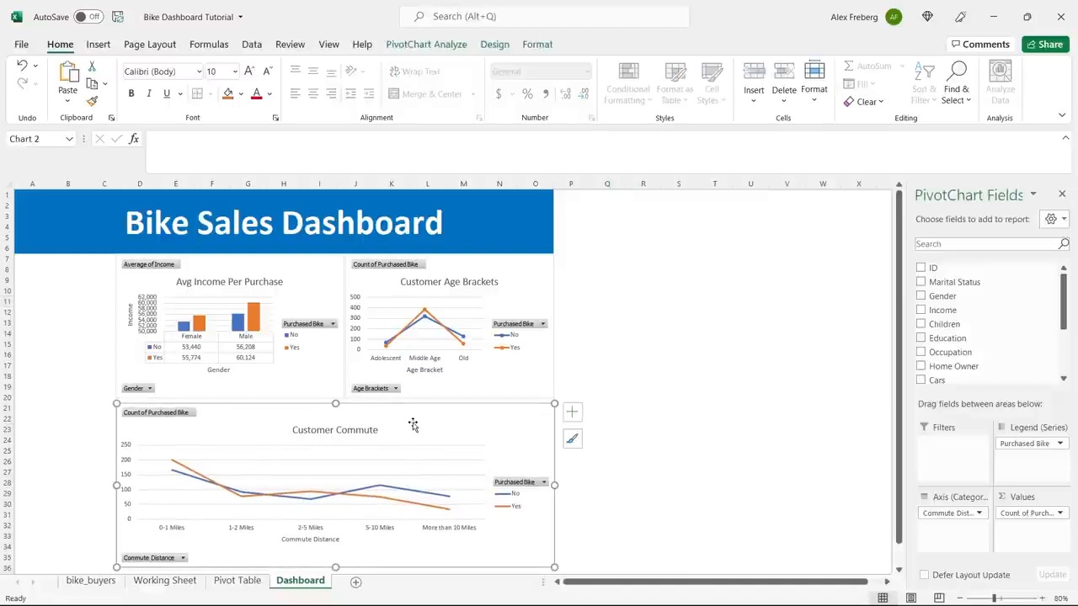
pyautogui.click(630, 354)
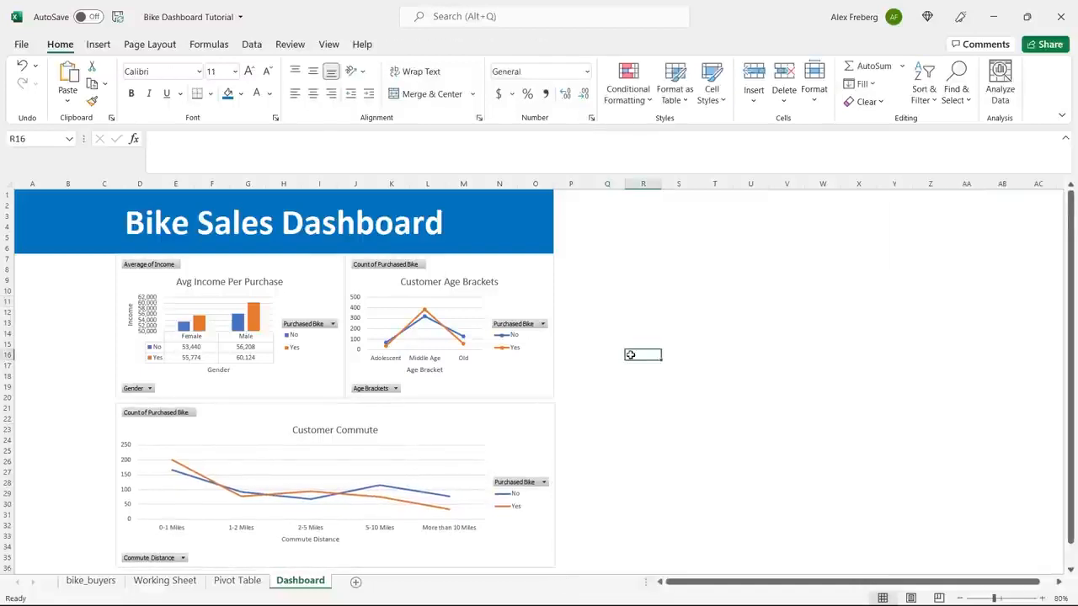
# Try aligning the right edges of the Customer Age Brackets and Customer Commute charts.
pyautogui.scroll(-1, 589, 362)
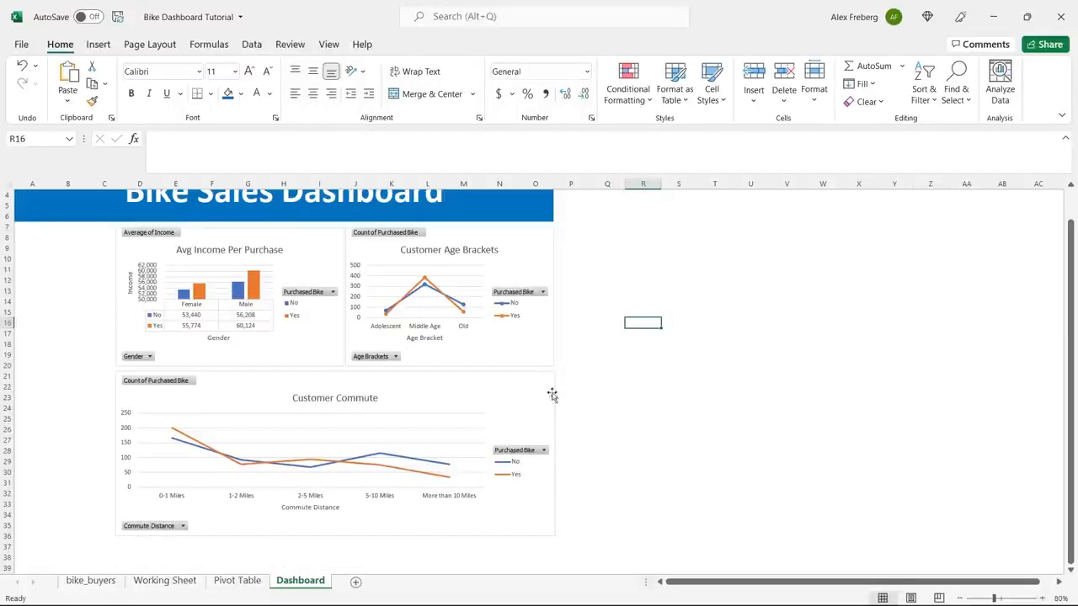
pyautogui.click(539, 355)
pyautogui.keyDown('ctrl'); pyautogui.click(542, 393); pyautogui.keyUp('ctrl')
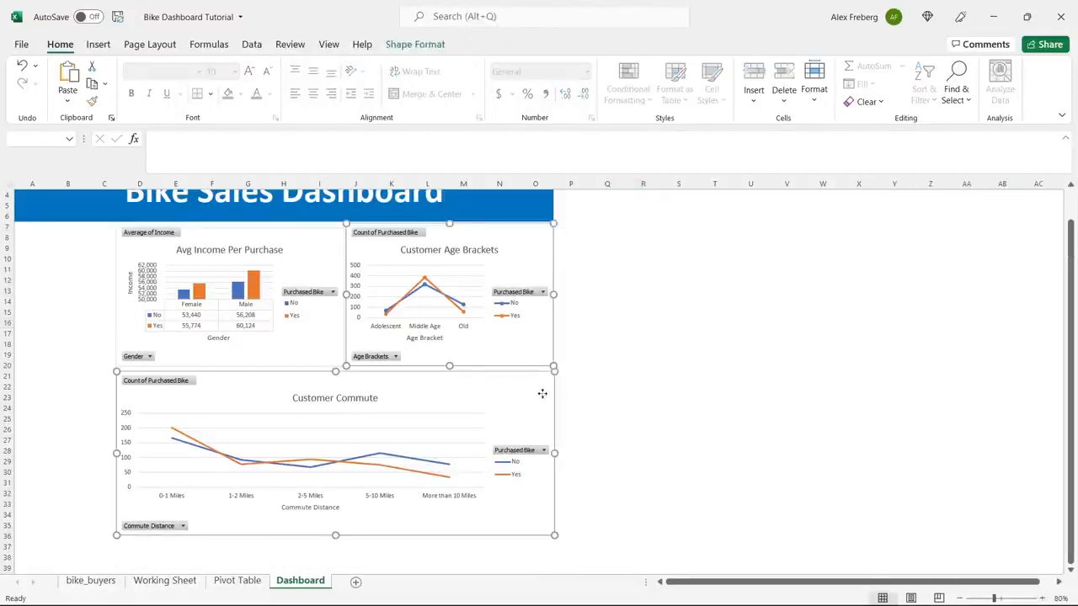
pyautogui.click(415, 44)
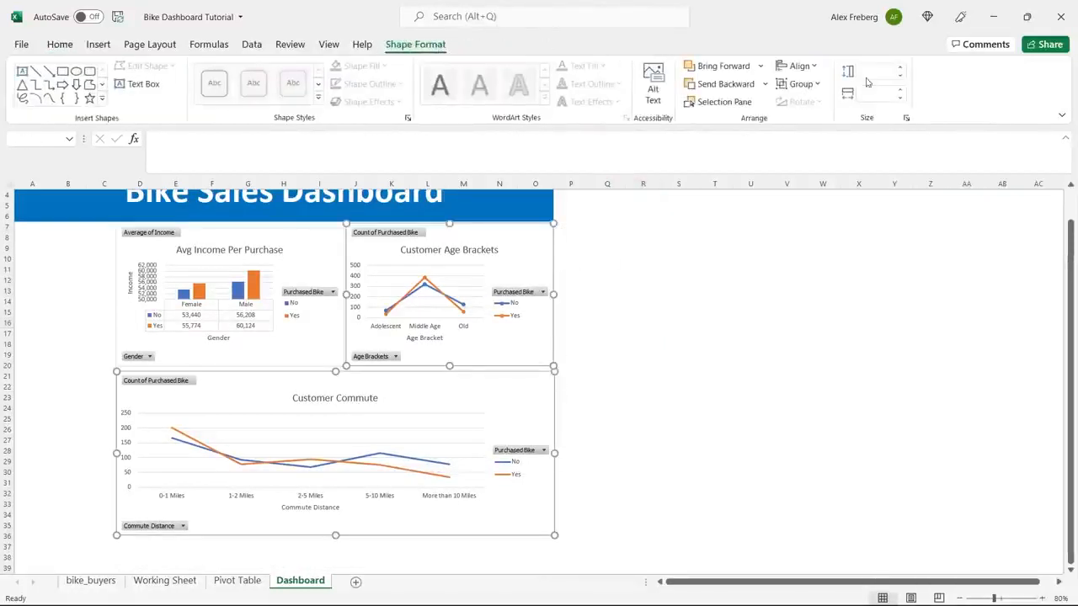
pyautogui.click(799, 66)
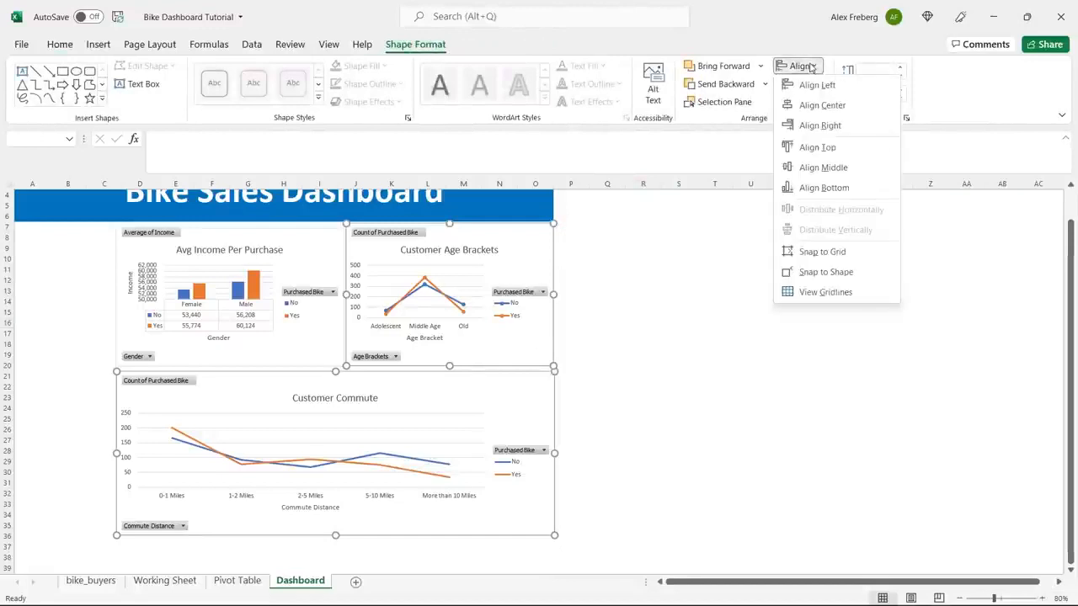
pyautogui.click(832, 127)
pyautogui.click(620, 312)
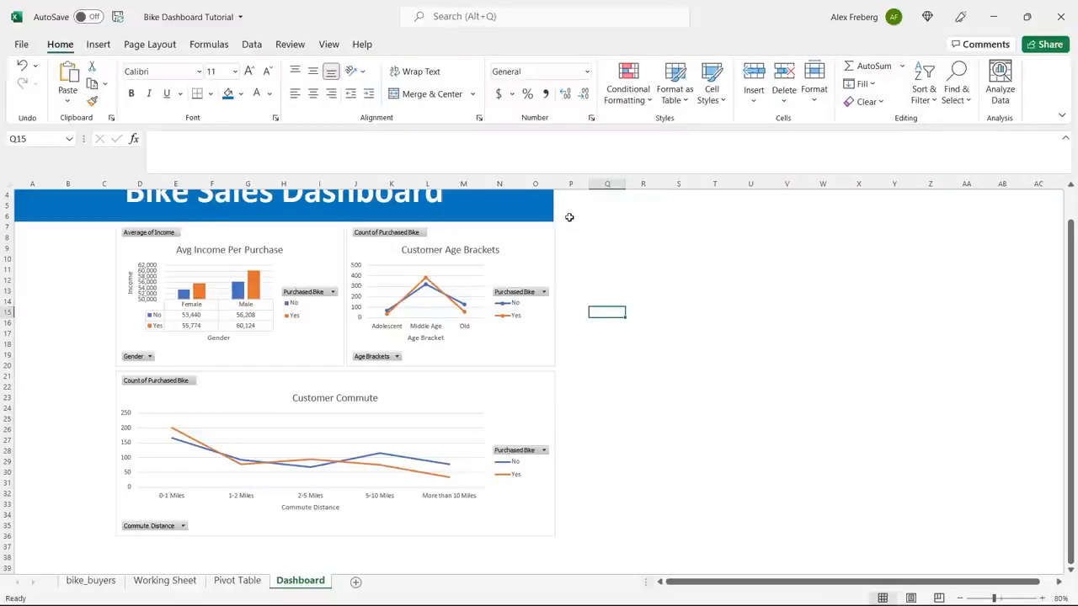
# Try widening column O slightly, and undo both the column change and the right-edge chart alignment.
pyautogui.moveTo(554, 185); pyautogui.dragTo(556, 186)
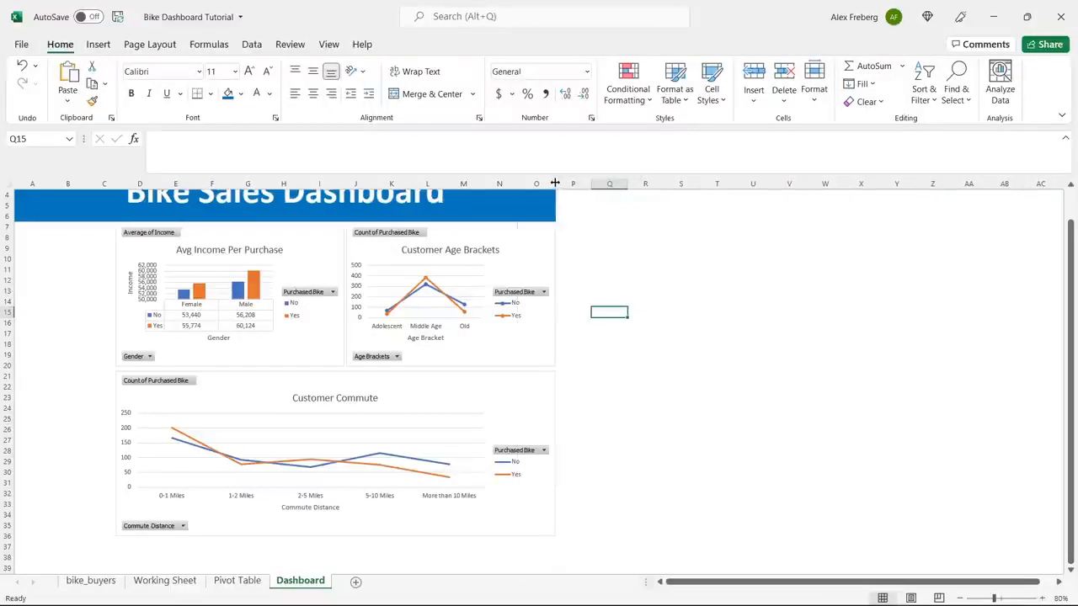
pyautogui.hotkey('ctrl', 'z')
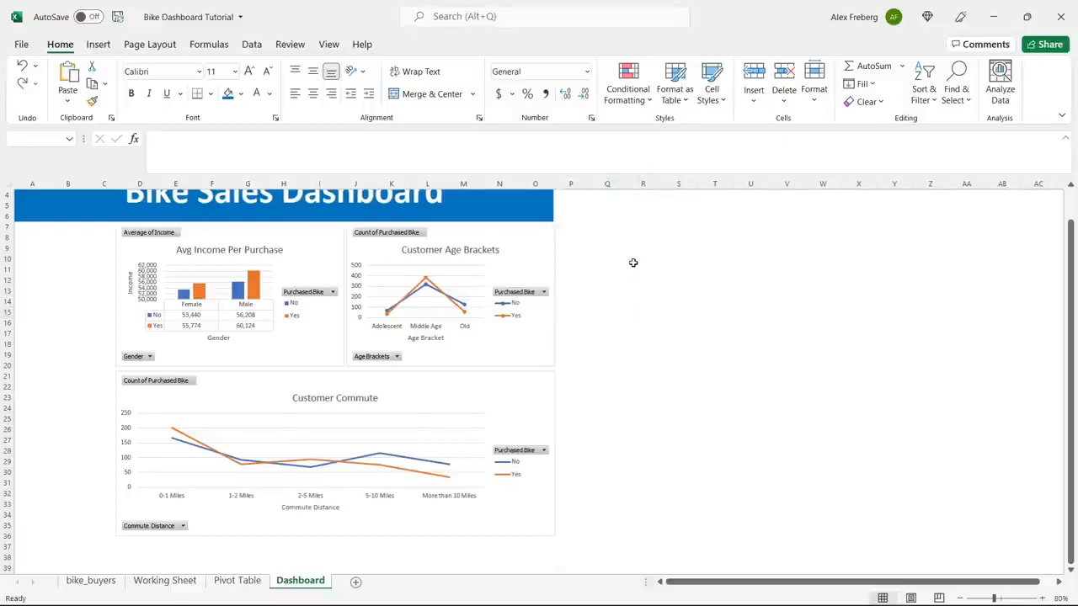
pyautogui.hotkey('ctrl', 'z')
pyautogui.click(606, 271)
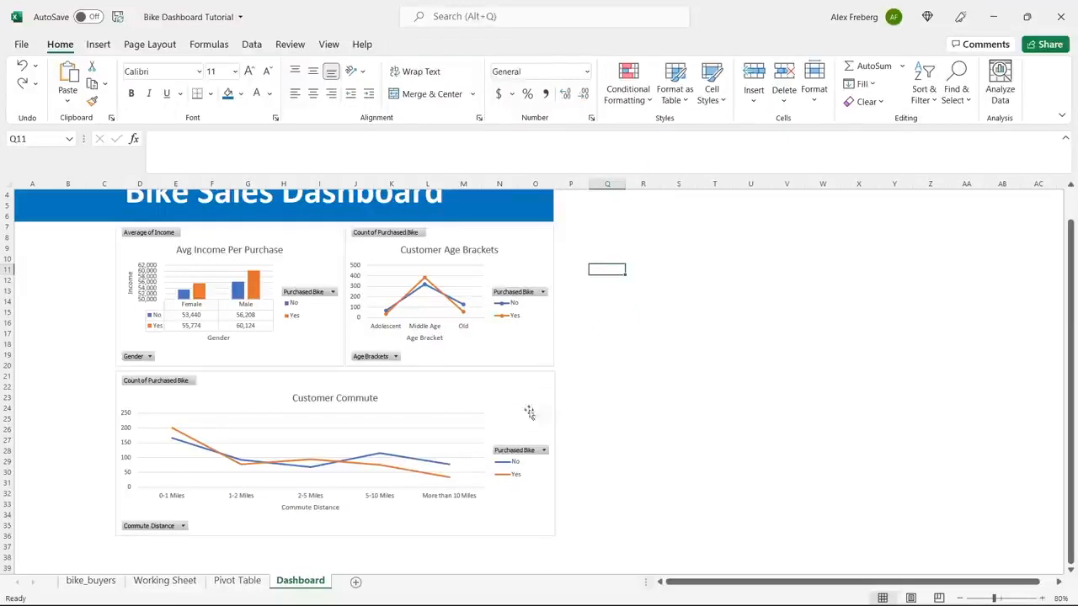
# Narrow the Customer Commute chart to end at the banner's right edge and extend its top edge up to close the gap beneath the upper charts.
pyautogui.click(541, 392)
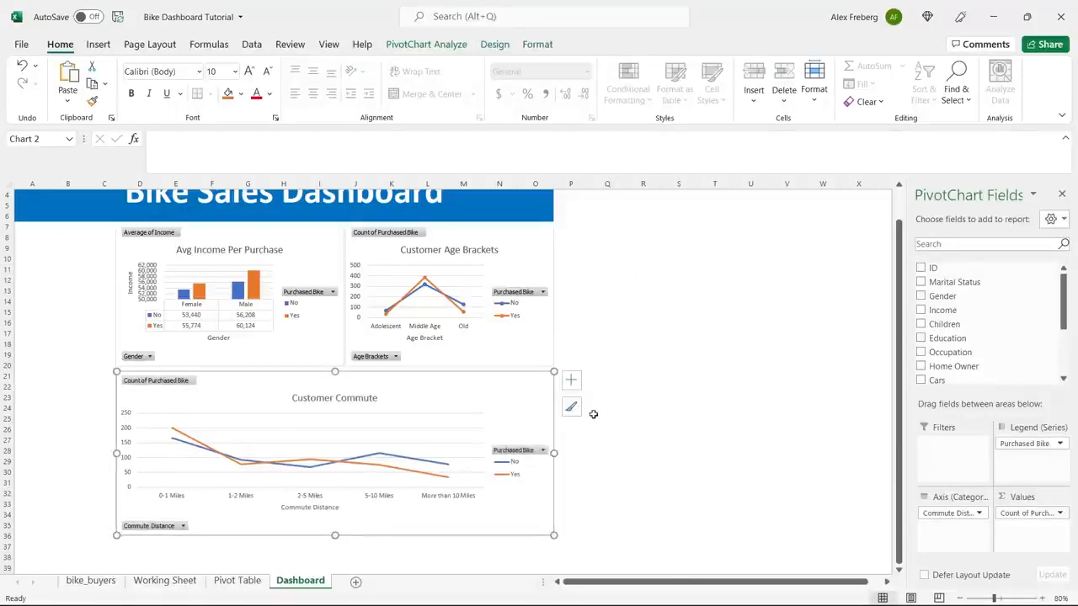
pyautogui.click(663, 345)
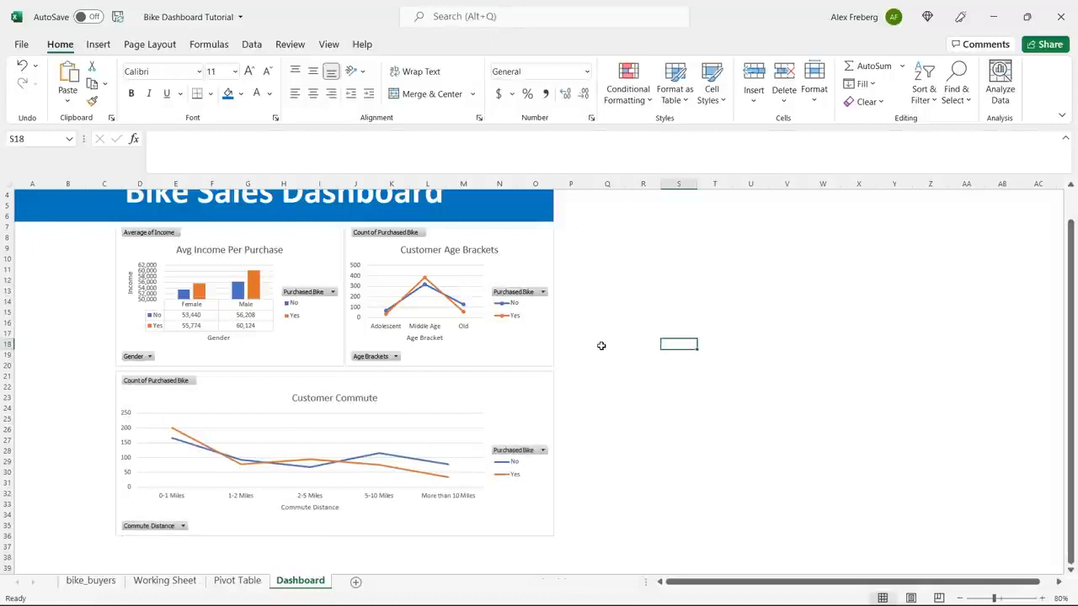
pyautogui.click(442, 396)
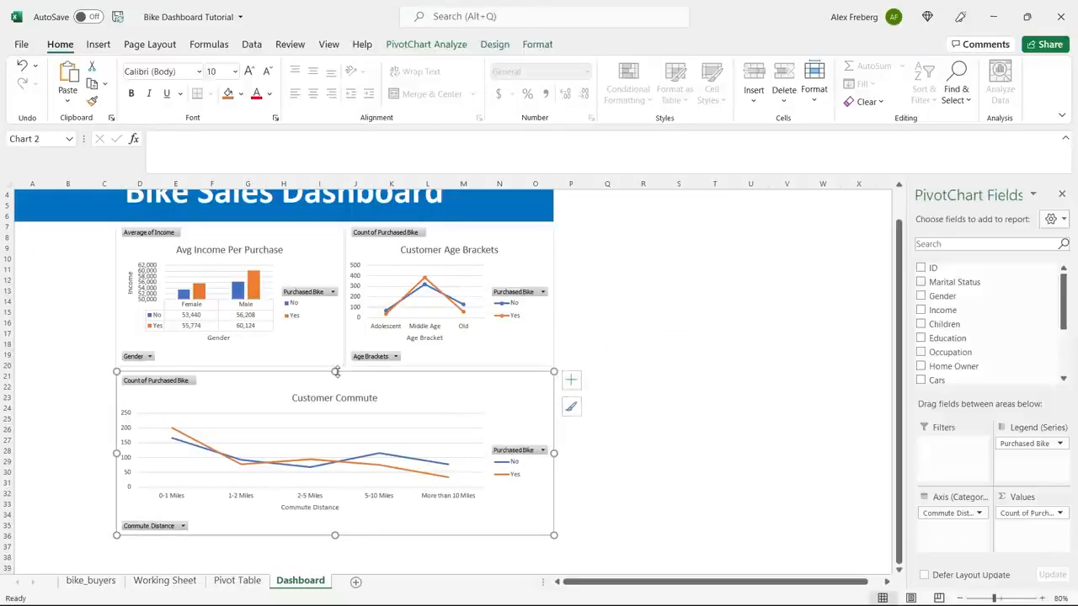
pyautogui.moveTo(336, 372); pyautogui.dragTo(336, 368)
pyautogui.click(627, 333)
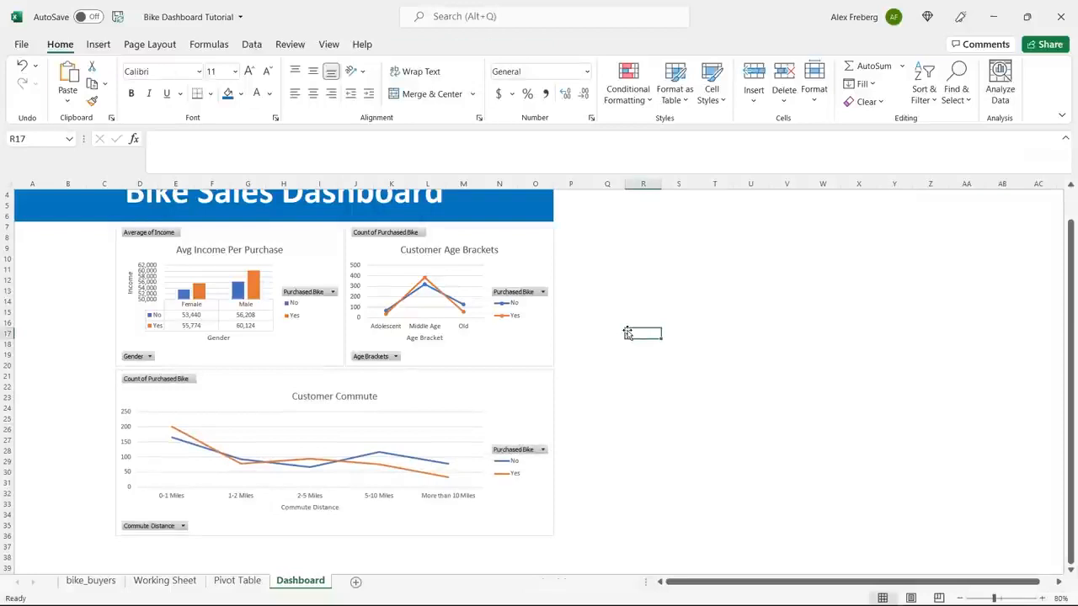
pyautogui.scroll(1, 628, 334)
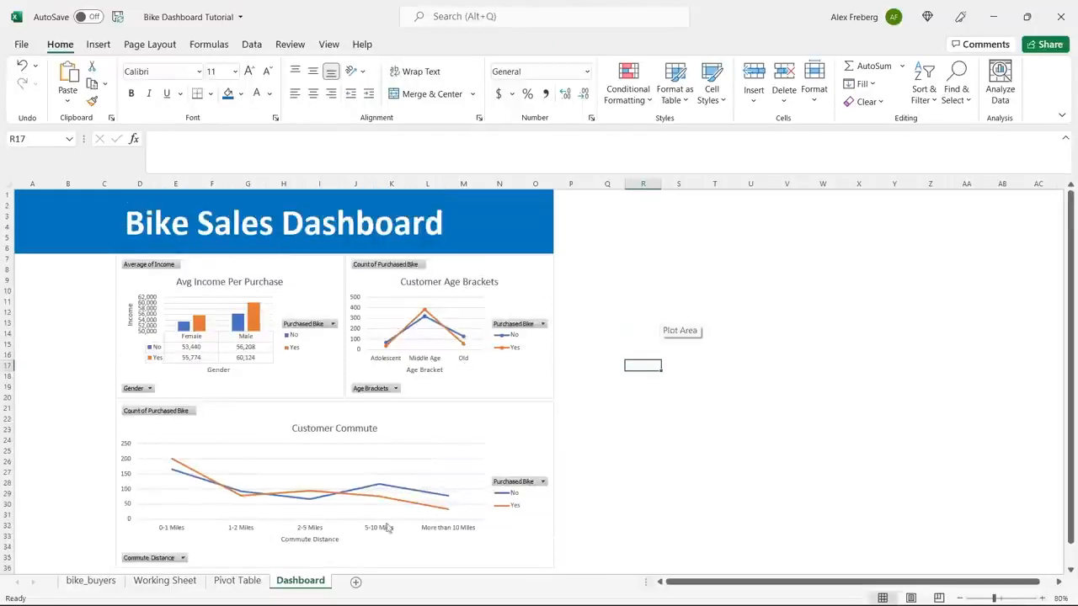
pyautogui.click(618, 334)
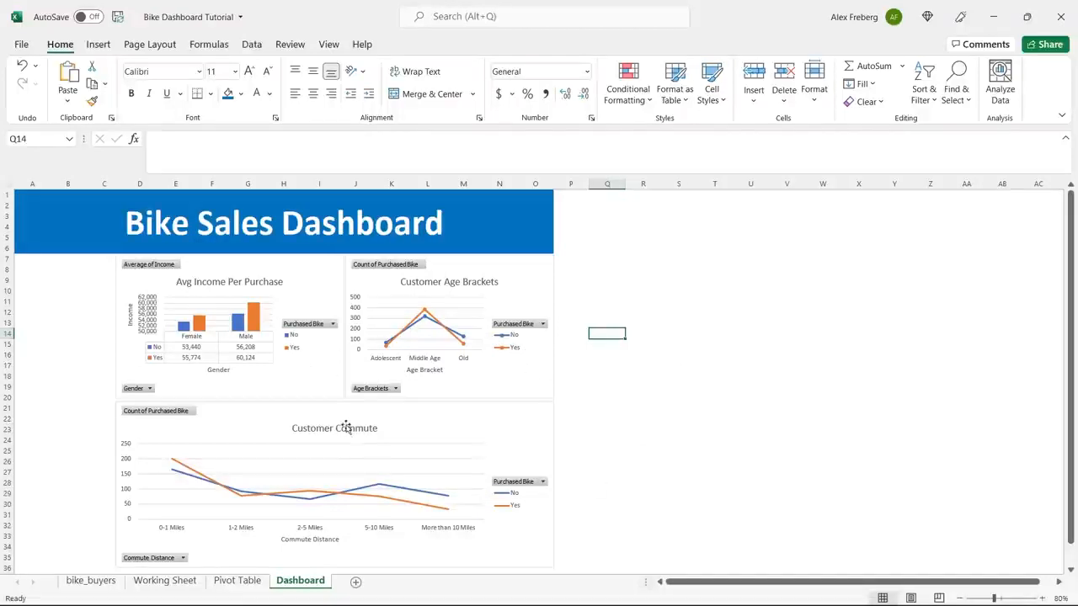
# Apply the fourth chart style, with a bold title and line markers, to the Customer Commute chart.
pyautogui.click(459, 422)
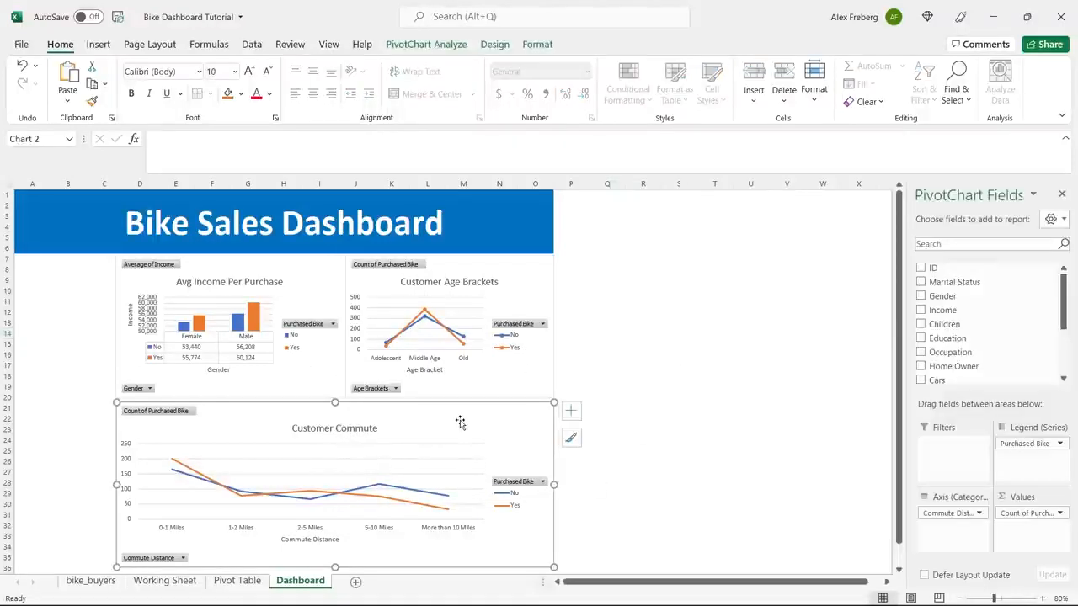
pyautogui.click(444, 44)
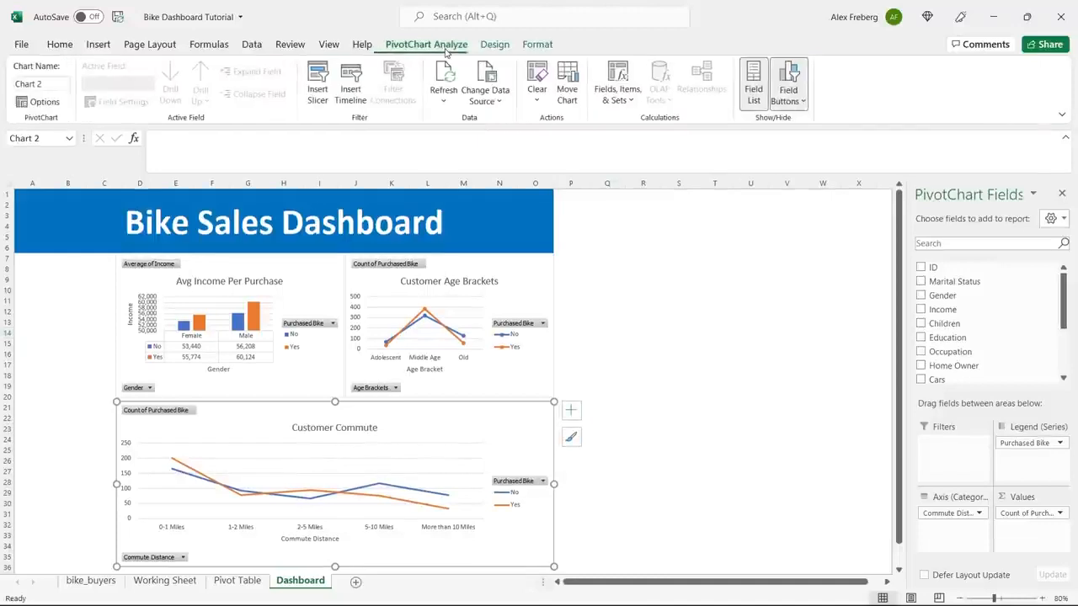
pyautogui.click(499, 45)
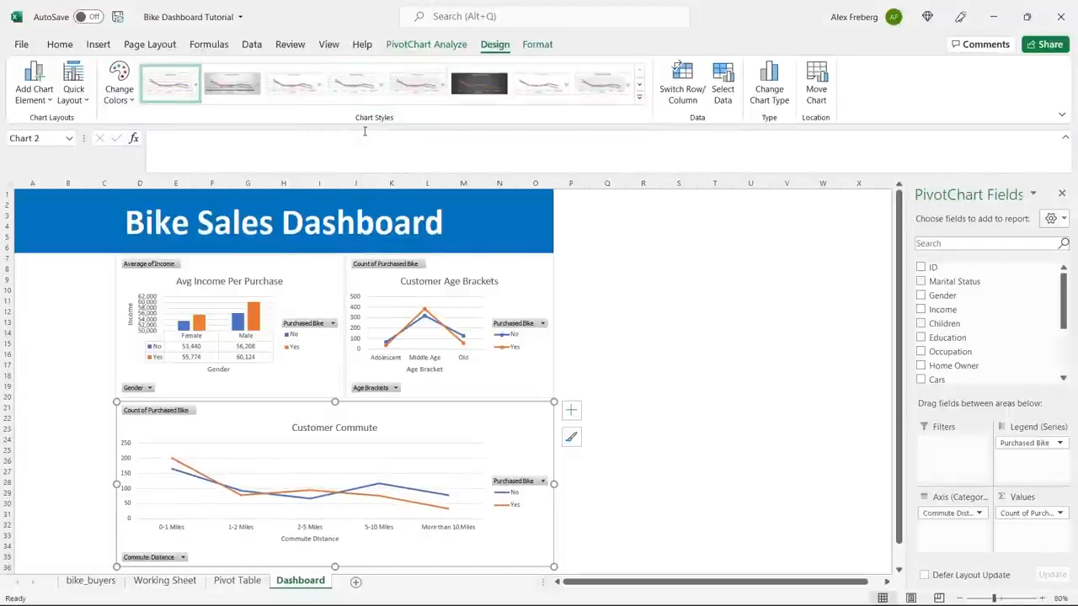
pyautogui.click(360, 82)
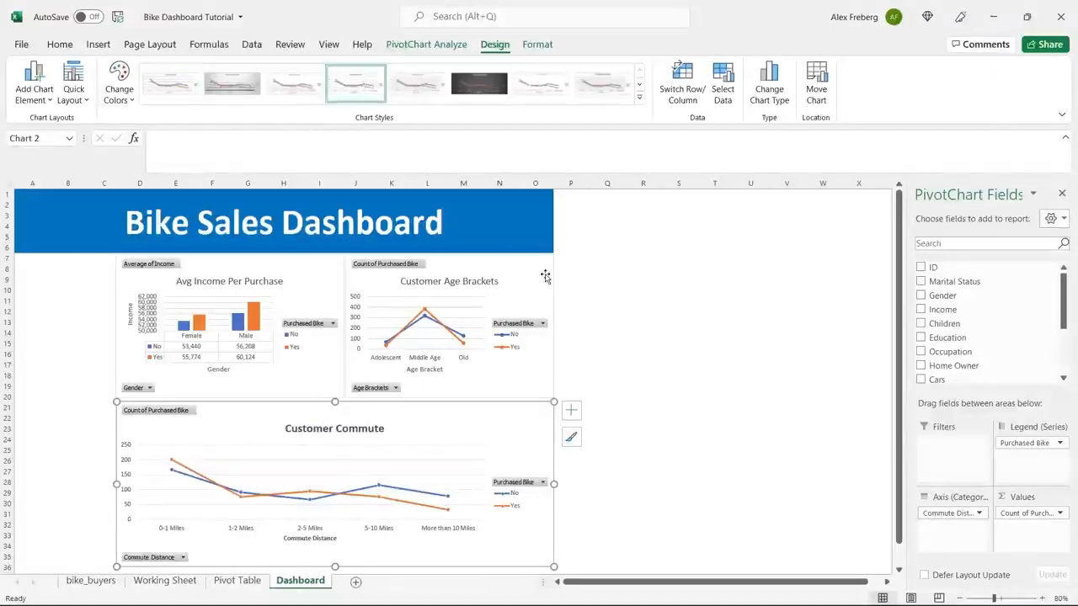
# Preview alternative chart styles on the Customer Age Brackets chart and look over the dashboard layout.
pyautogui.click(463, 269)
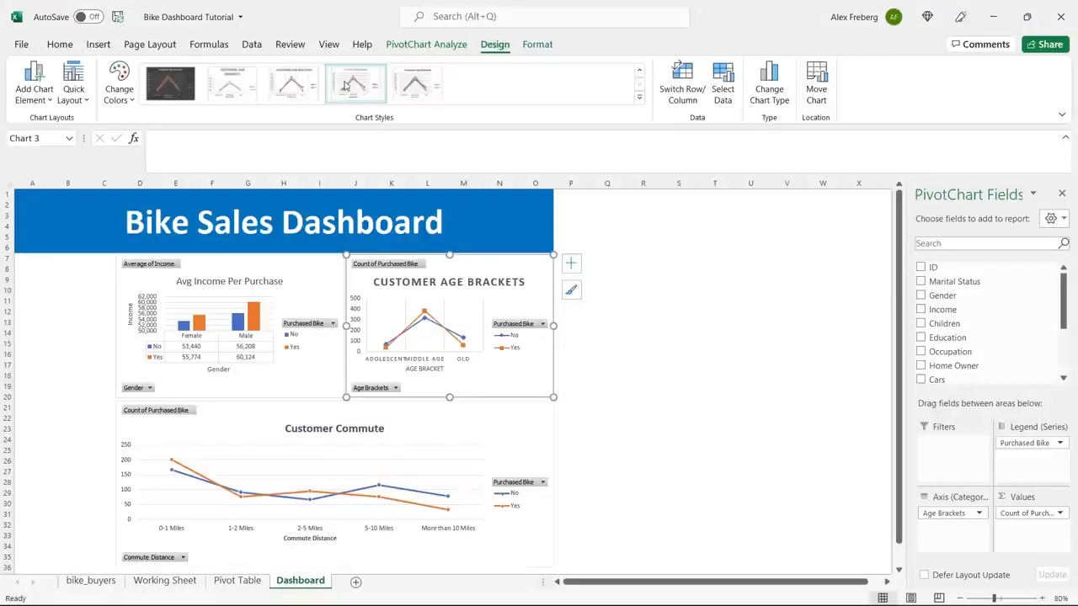
pyautogui.click(675, 299)
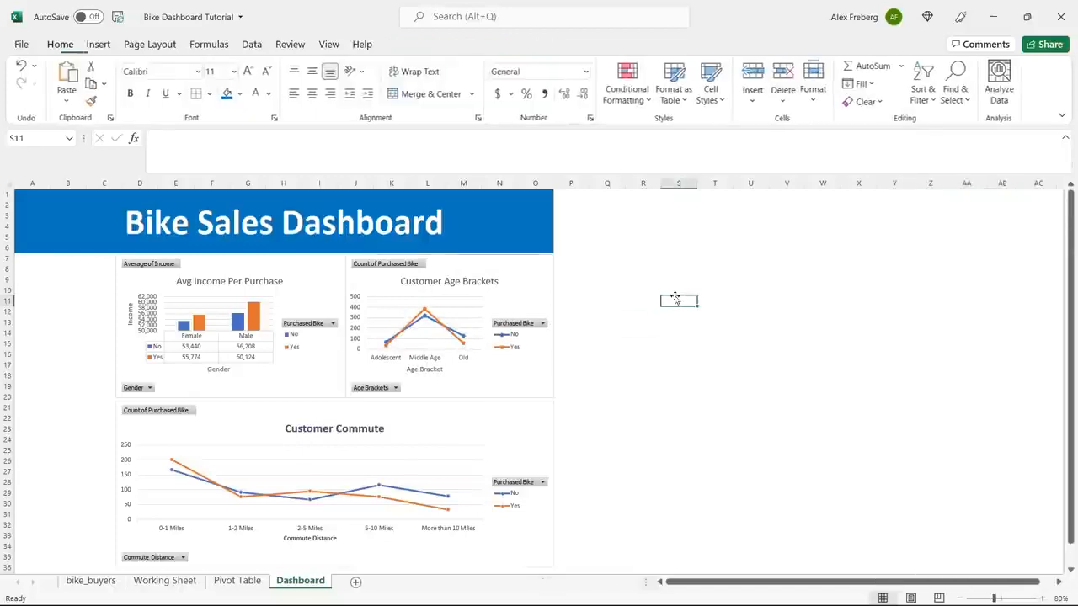
pyautogui.scroll(-1, 505, 385)
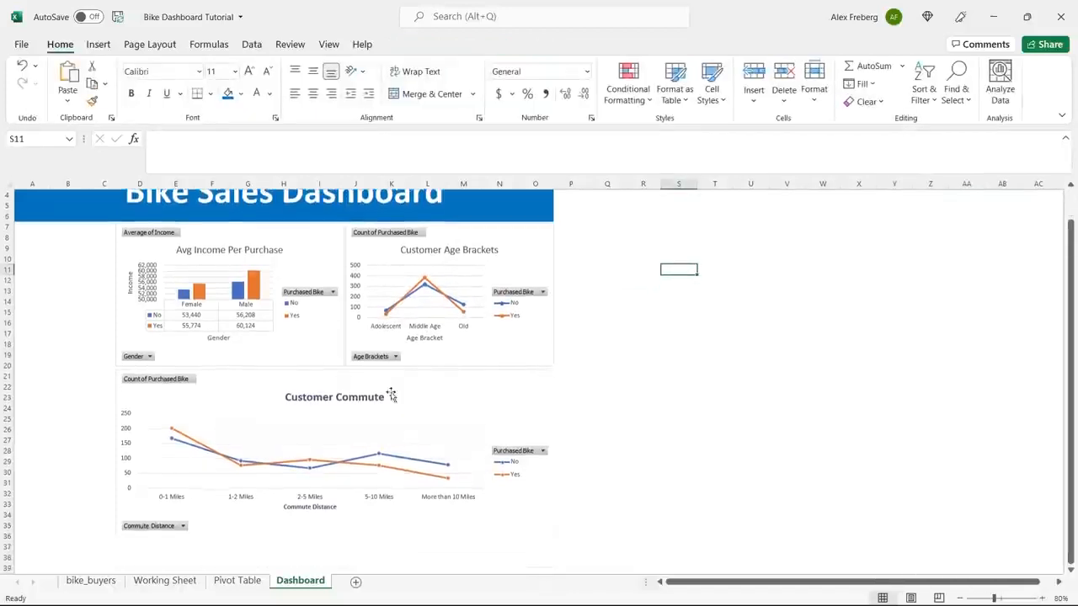
pyautogui.scroll(1, 308, 403)
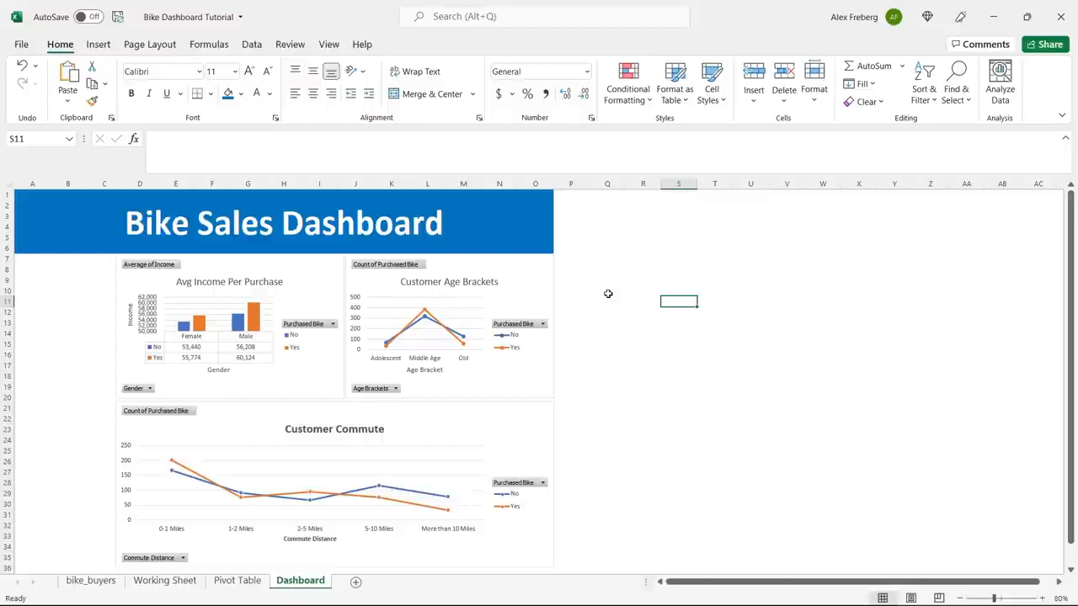
pyautogui.click(568, 300)
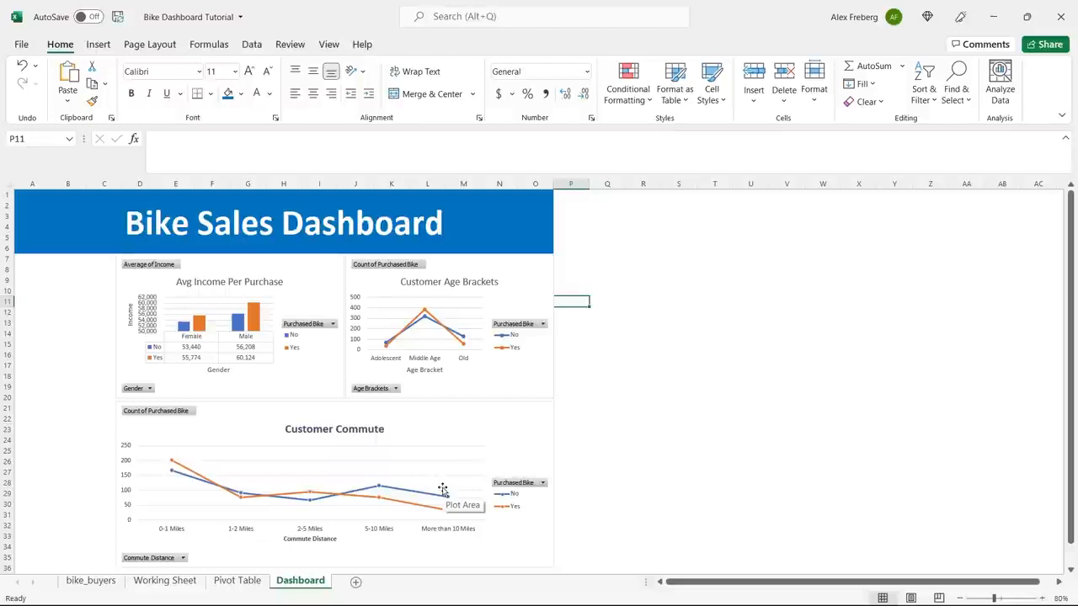
# Insert a Marital Status slicer based on the Avg Income Per Purchase chart.
pyautogui.click(309, 279)
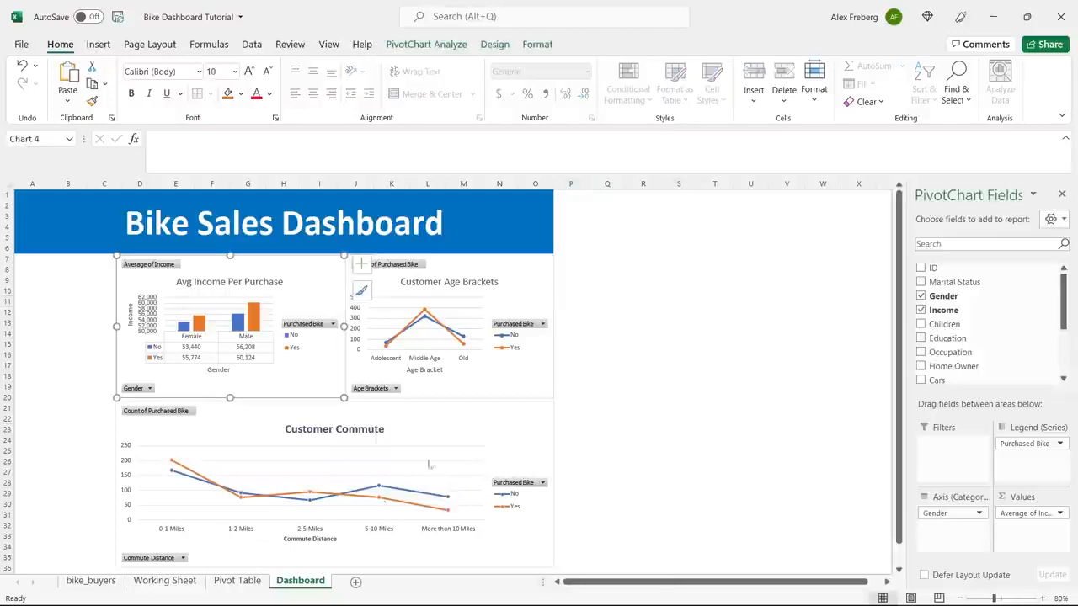
pyautogui.click(426, 48)
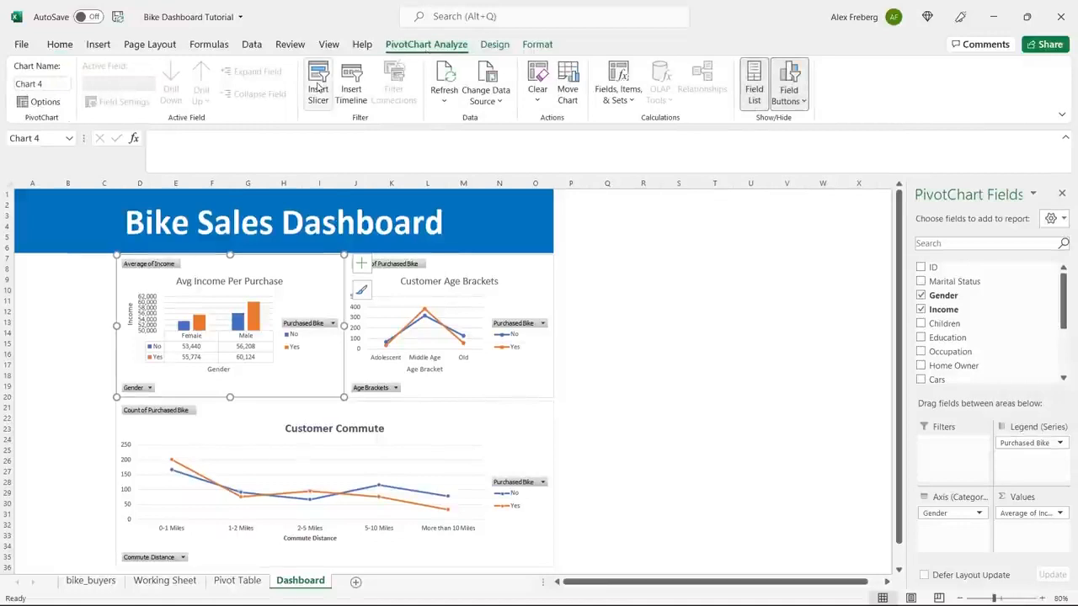
pyautogui.click(318, 87)
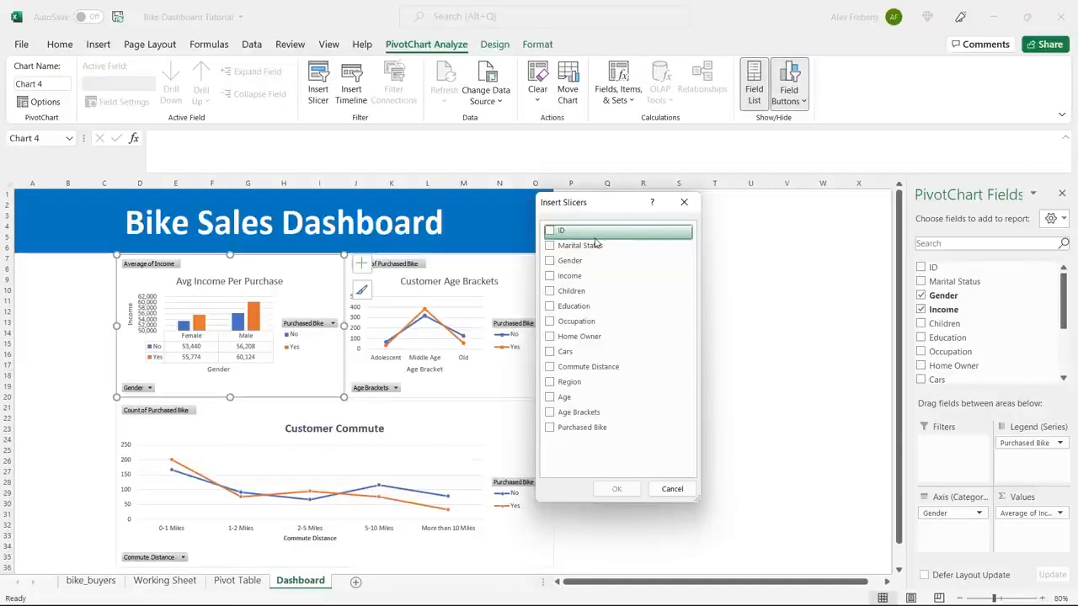
pyautogui.click(550, 246)
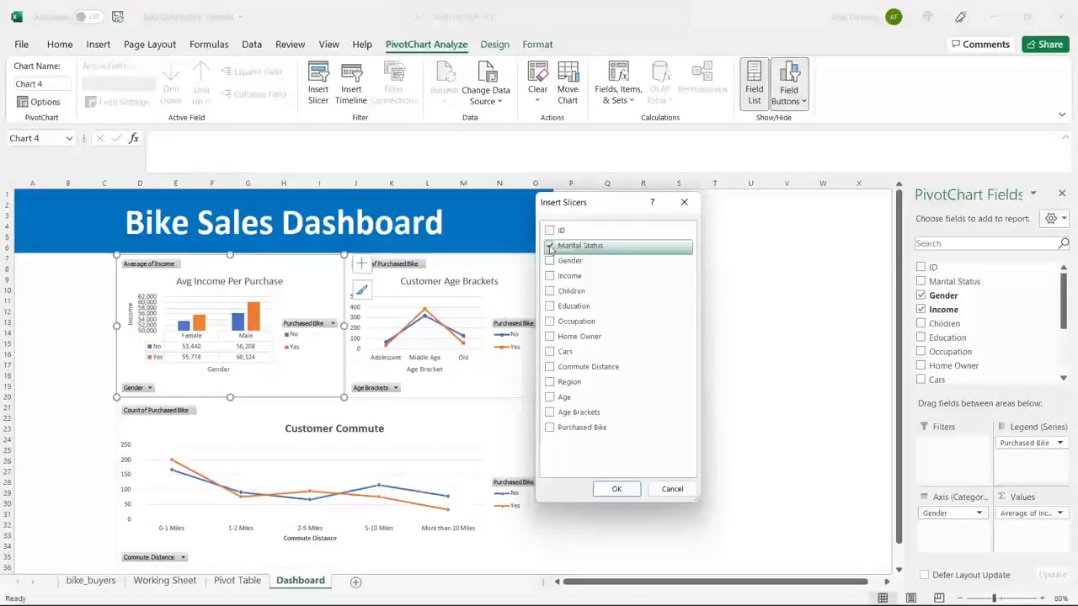
pyautogui.click(617, 489)
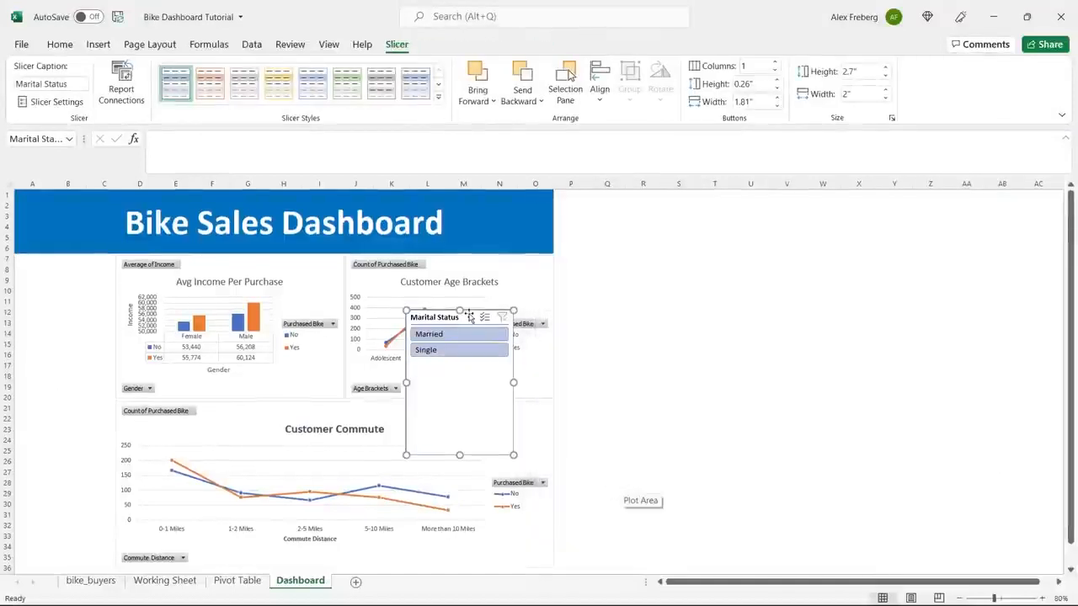
# Place the Marital Status slicer beneath the banner beside the income chart, and resize it to about 1" high and 1.82" wide.
pyautogui.moveTo(467, 316); pyautogui.dragTo(77, 265)
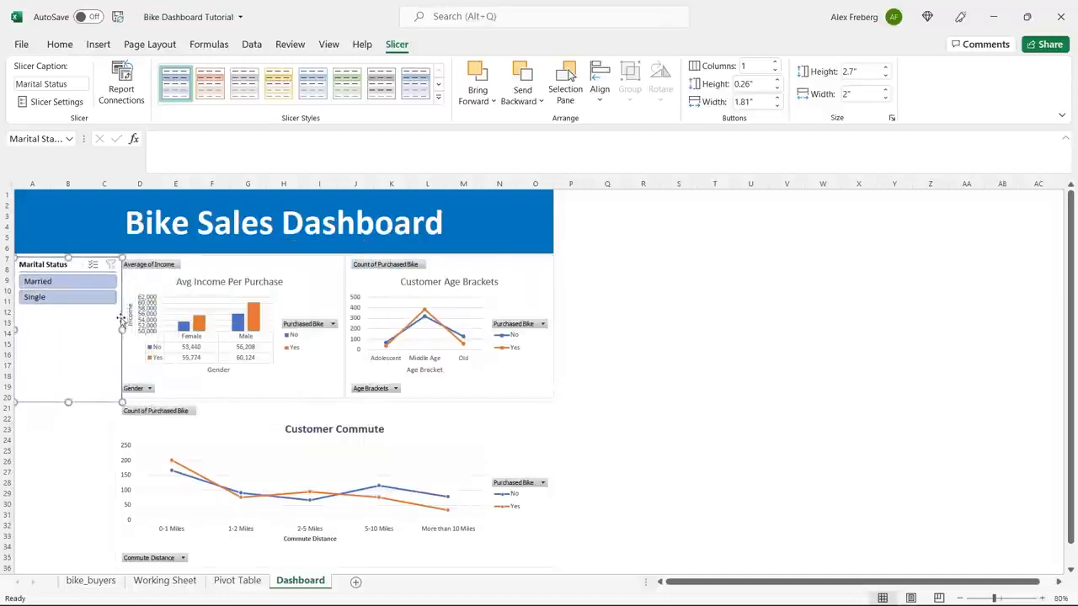
pyautogui.moveTo(122, 330); pyautogui.dragTo(113, 331)
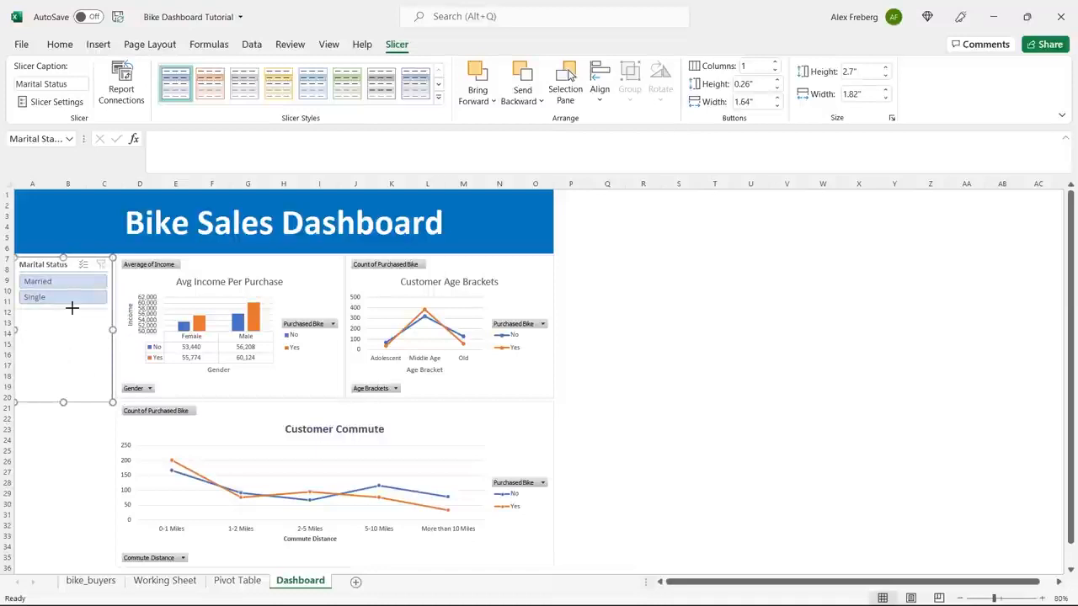
pyautogui.moveTo(72, 308); pyautogui.dragTo(72, 310)
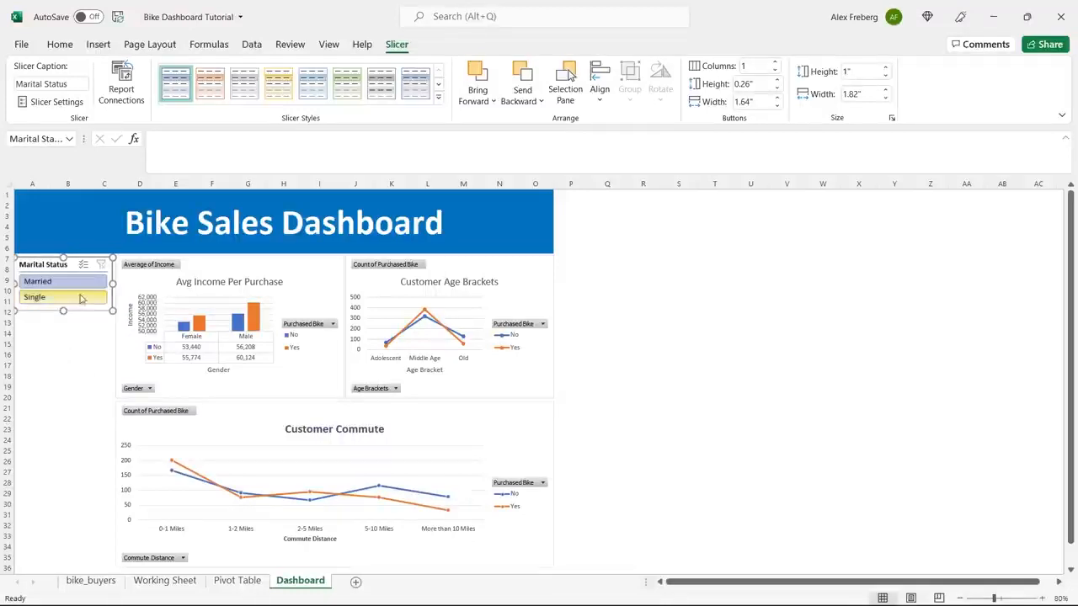
# Switch the Marital Status slicer between Married and Single to check which dashboard charts respond to the filter.
pyautogui.click(275, 277)
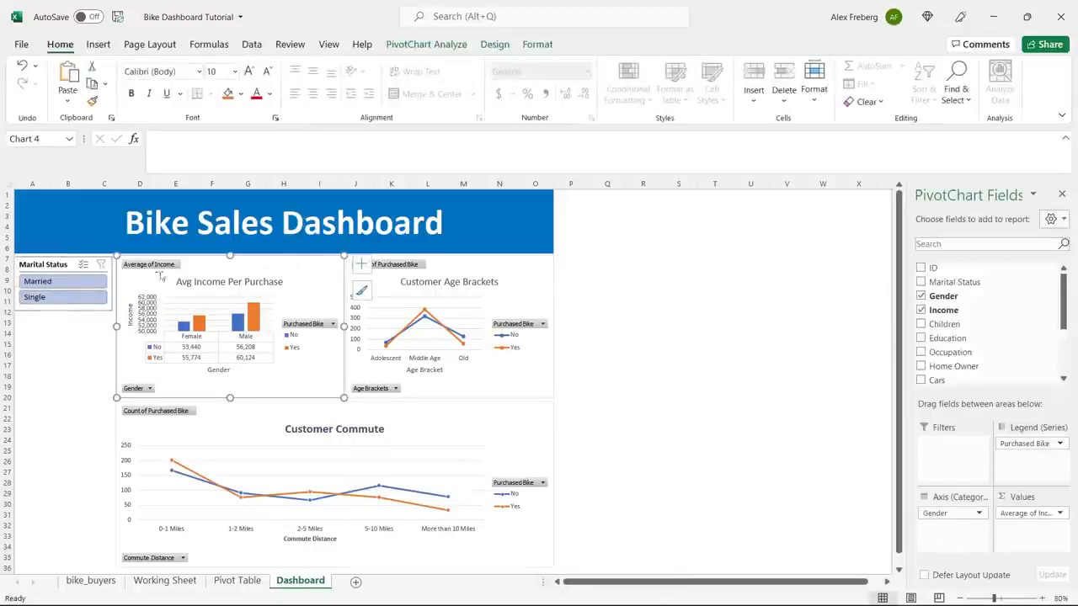
pyautogui.click(72, 302)
pyautogui.click(74, 282)
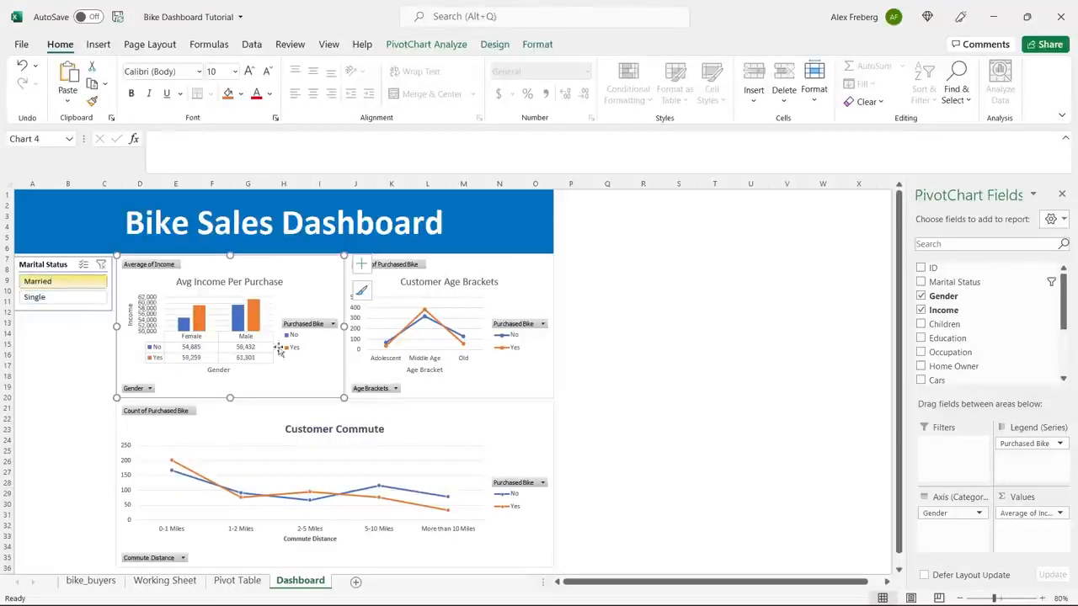
pyautogui.click(60, 298)
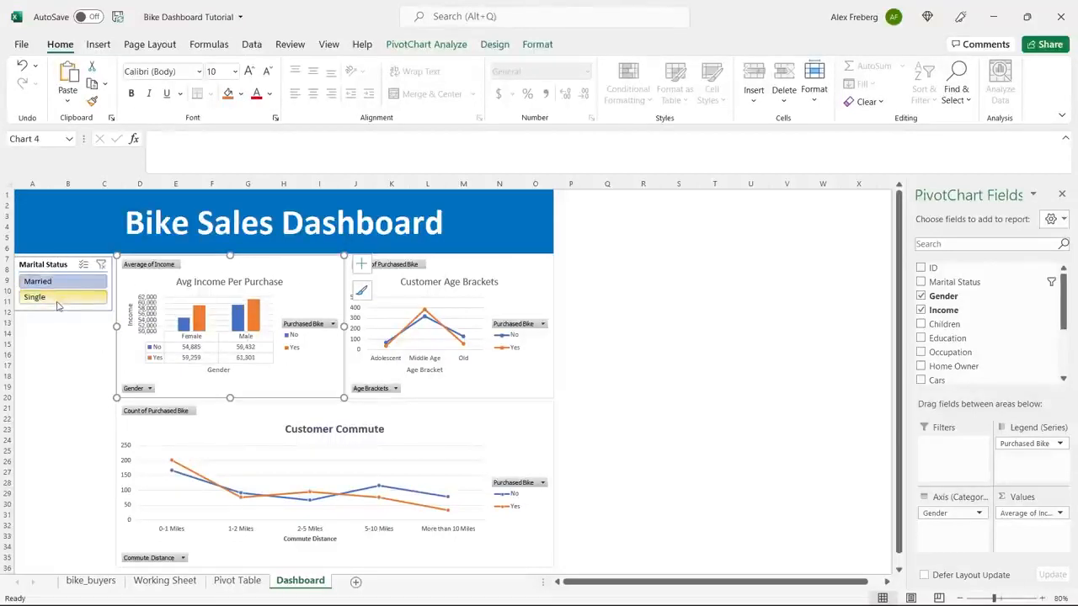
pyautogui.click(60, 282)
pyautogui.click(61, 299)
pyautogui.click(61, 282)
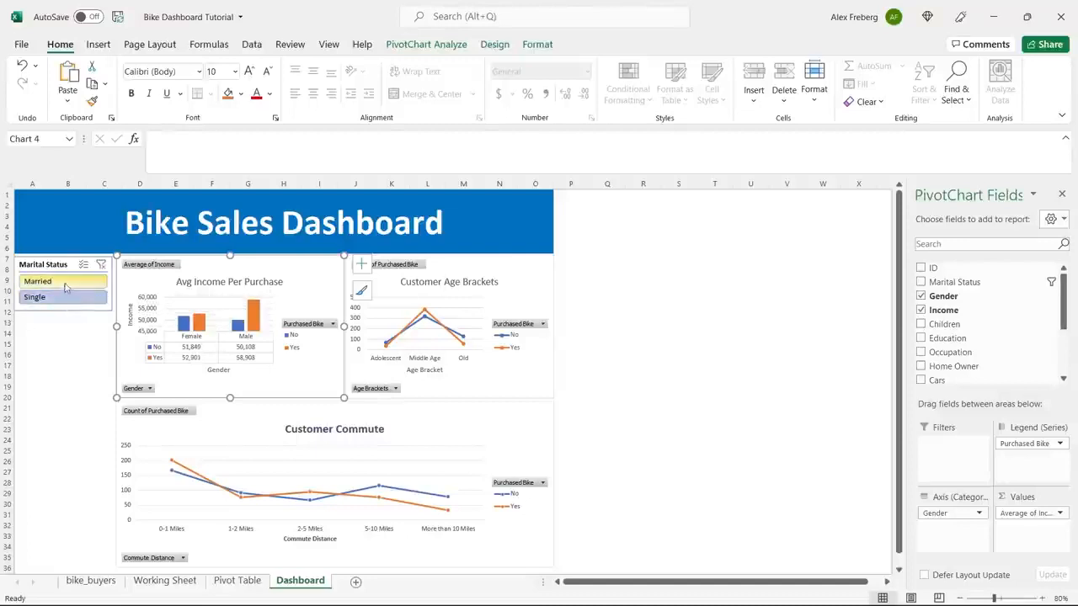
pyautogui.click(61, 298)
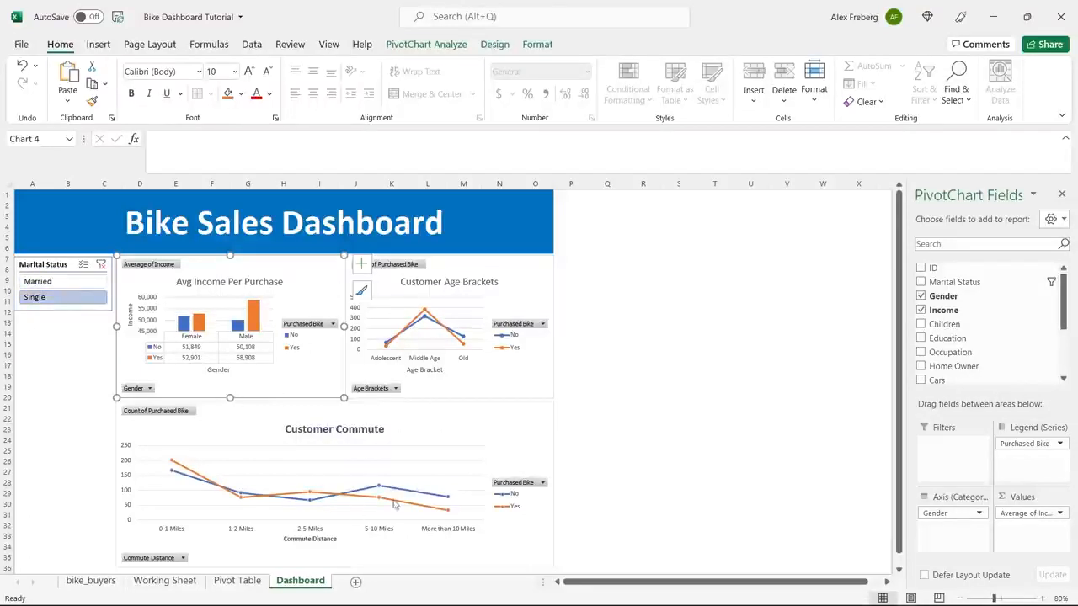
pyautogui.click(75, 282)
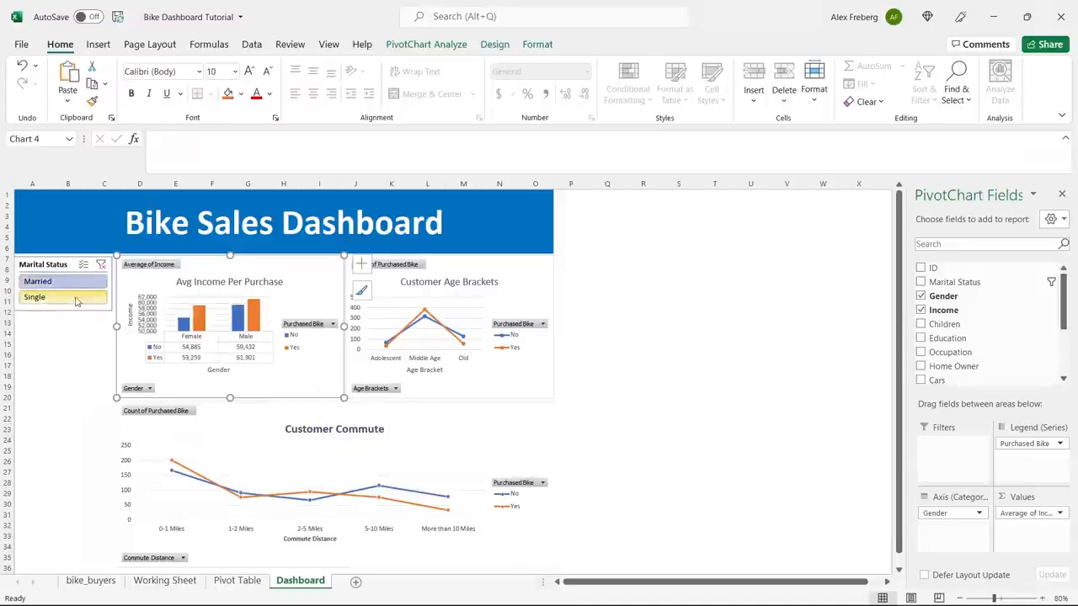
pyautogui.click(99, 365)
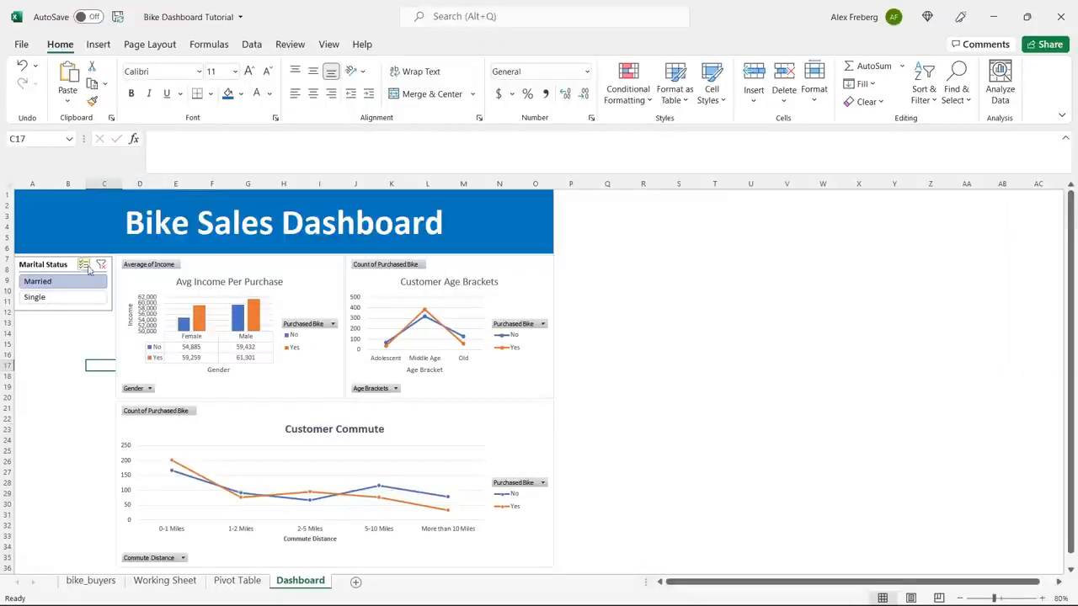
# Connect the Marital Status slicer to PivotTable33, PivotTable34 and PivotTable35 through its report connections.
pyautogui.click(67, 266)
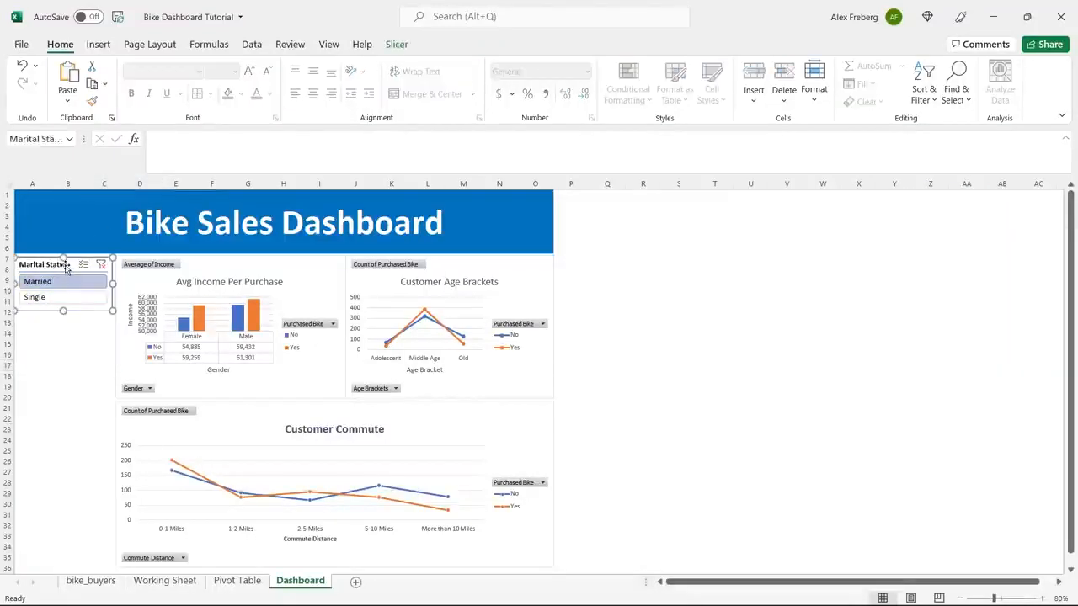
pyautogui.click(395, 43)
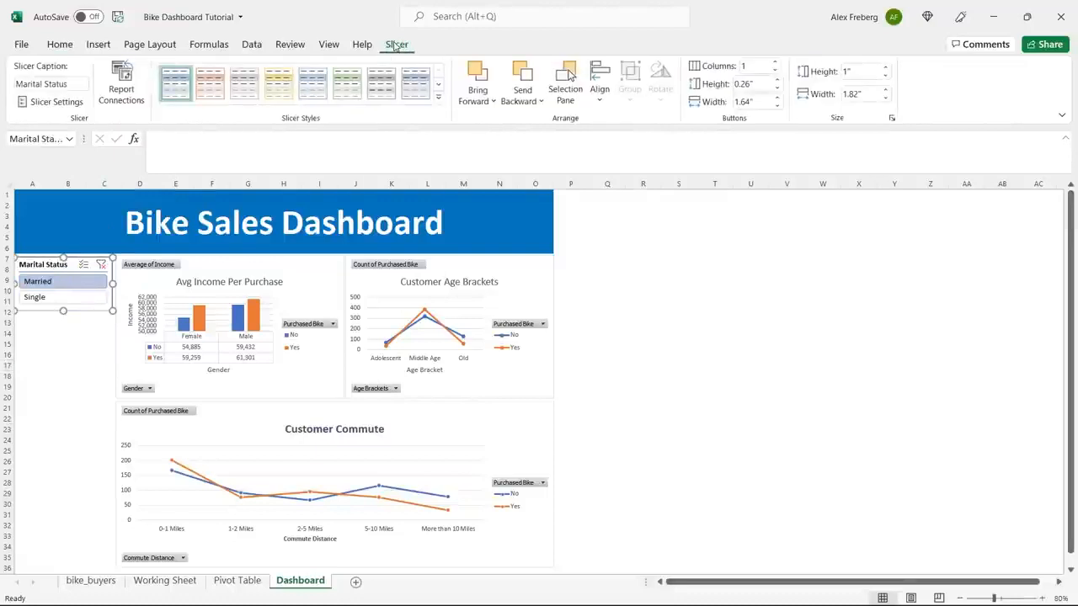
pyautogui.click(123, 84)
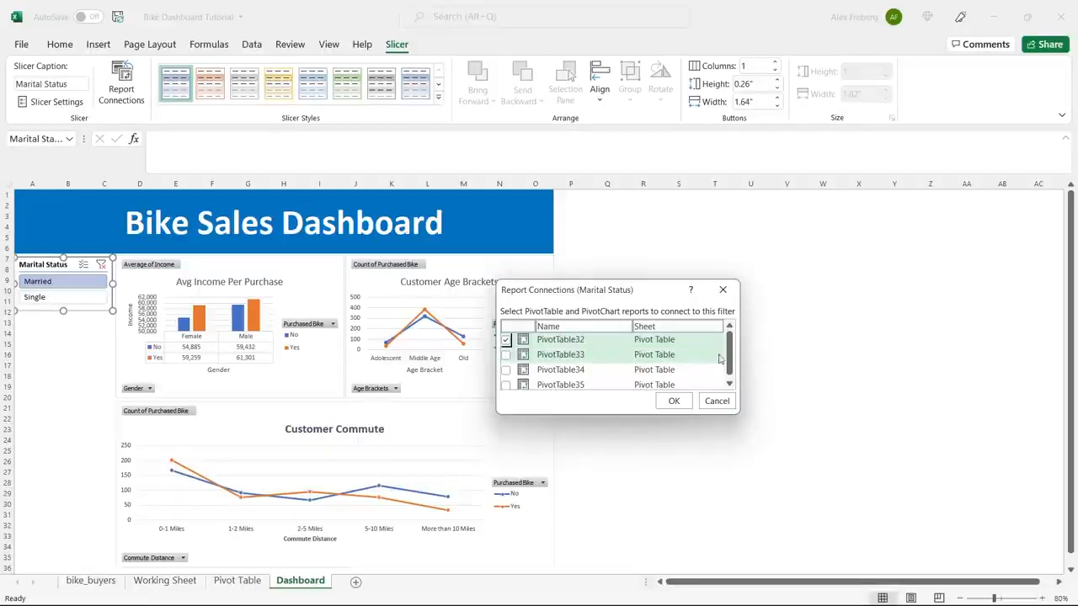
pyautogui.scroll(-1, 730, 360)
pyautogui.moveTo(728, 369); pyautogui.dragTo(727, 329)
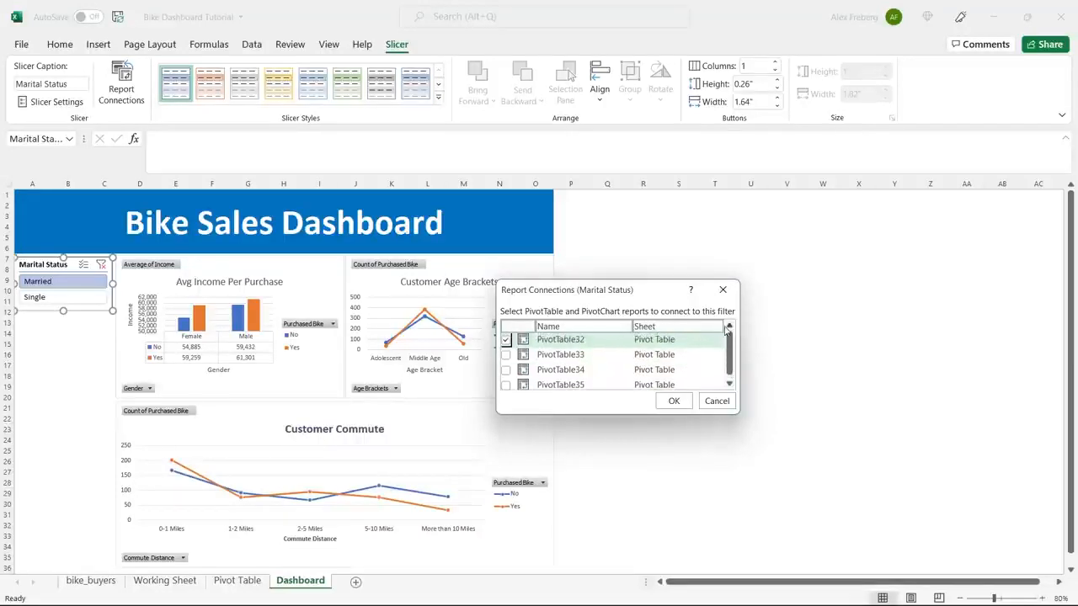
pyautogui.scroll(-1, 731, 359)
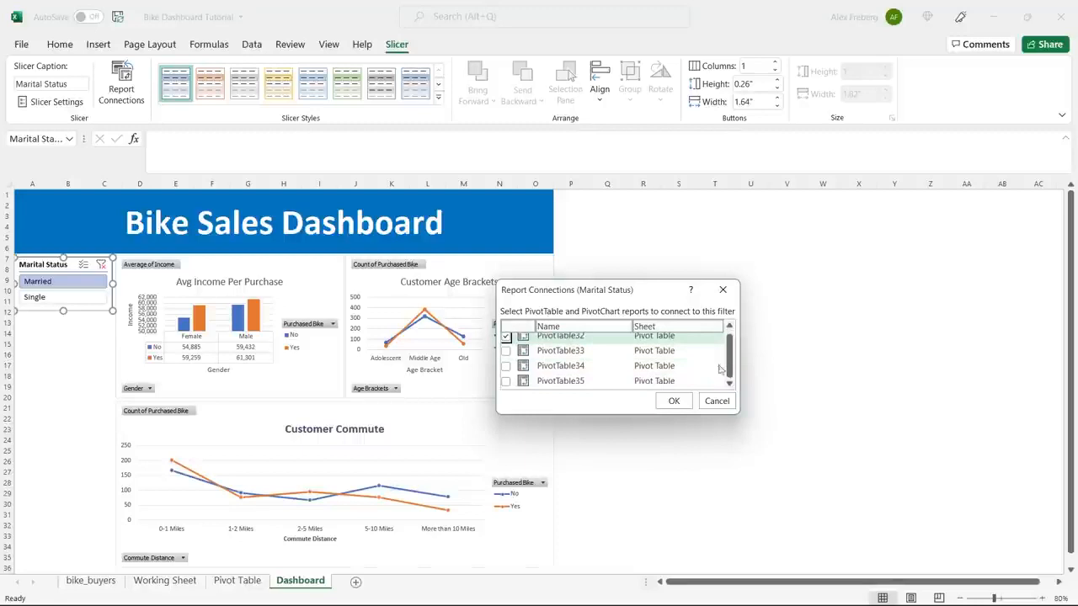
pyautogui.click(505, 352)
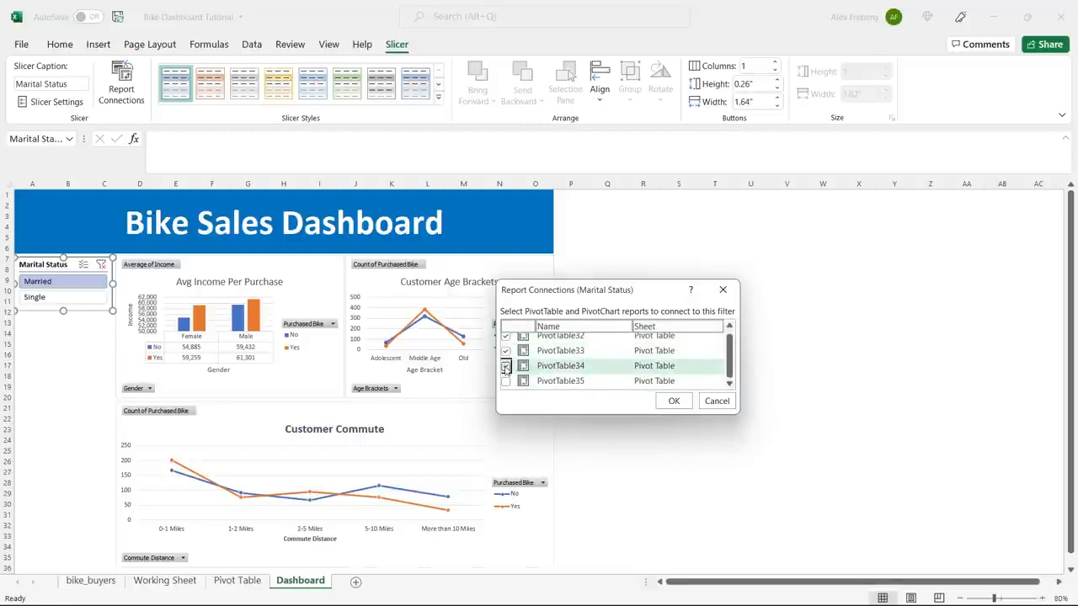
pyautogui.click(505, 365)
pyautogui.click(505, 381)
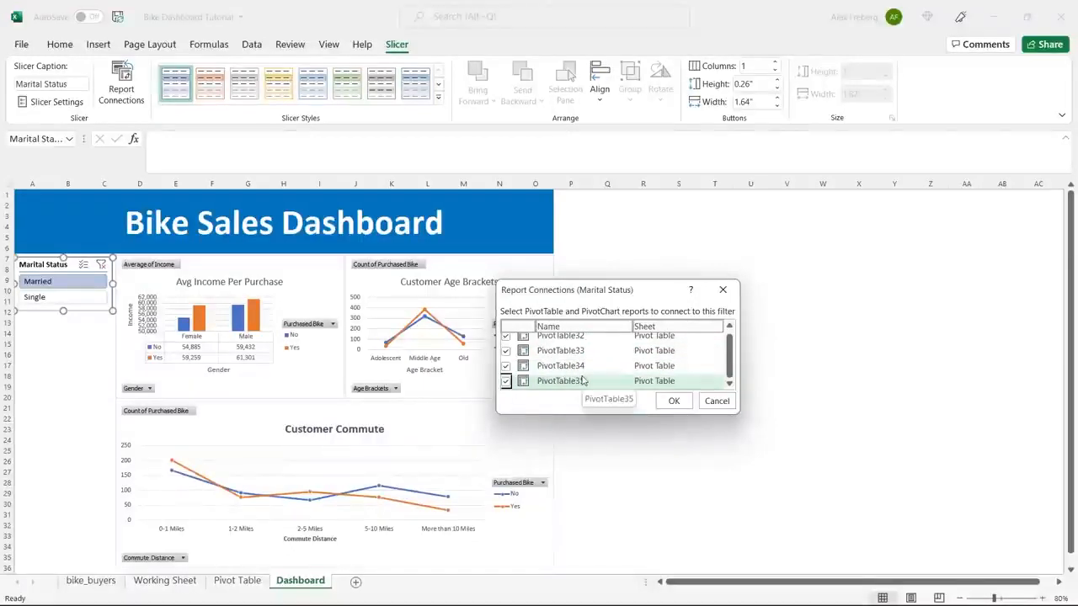
pyautogui.click(673, 400)
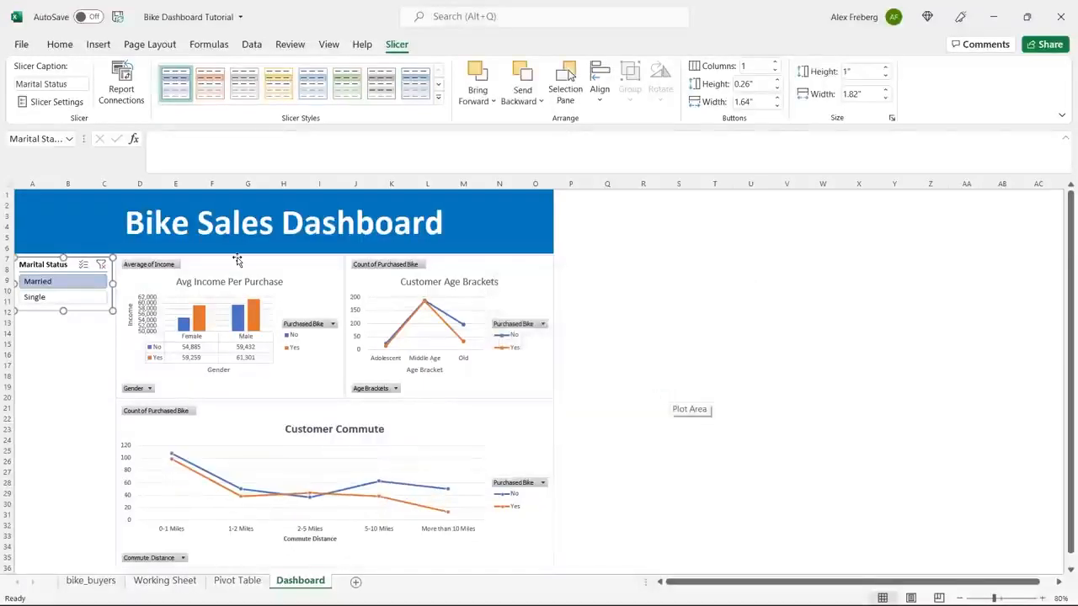
# Alternate the Marital Status filter between Single and Married to compare all three charts, ending on Single.
pyautogui.click(65, 298)
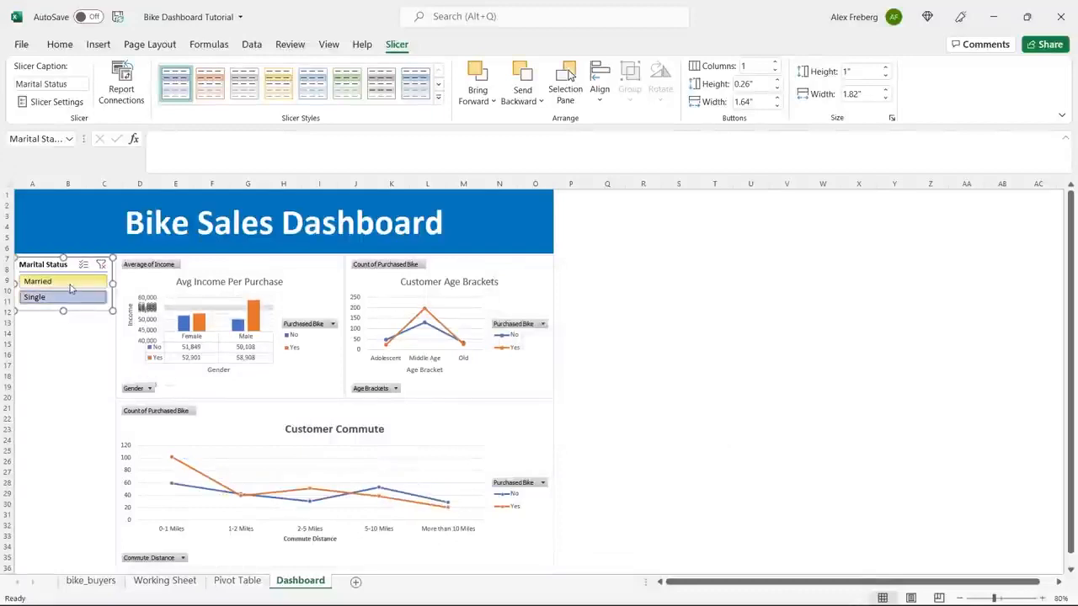
pyautogui.click(71, 286)
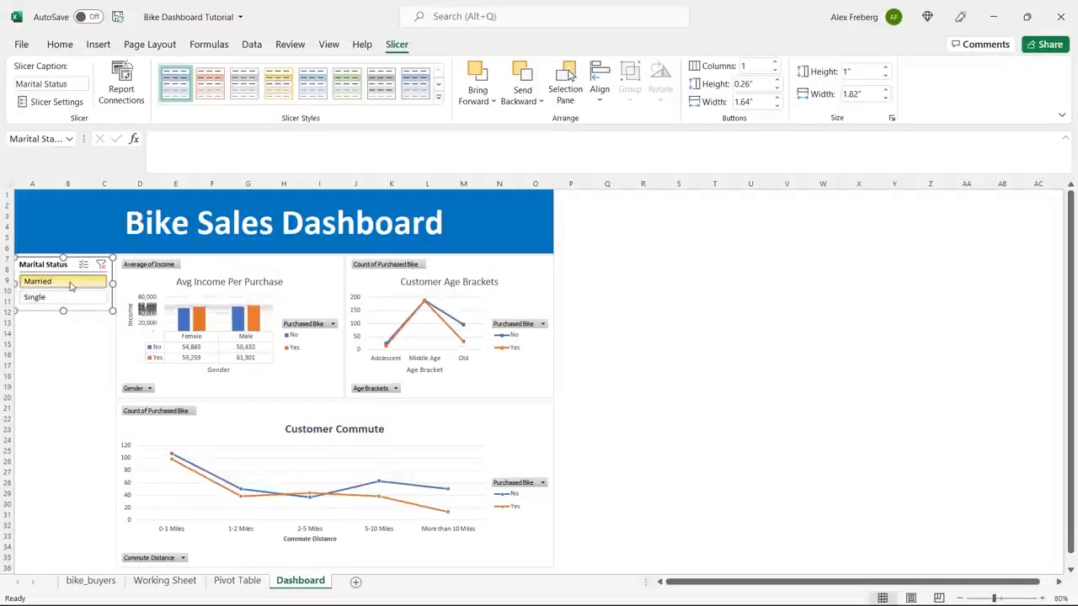
pyautogui.click(73, 299)
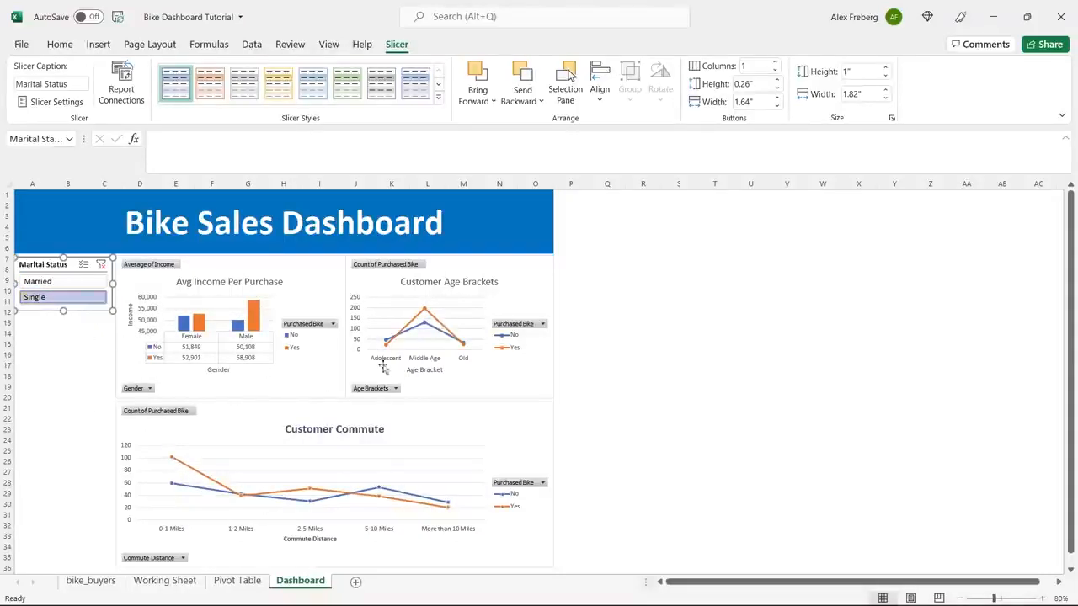
pyautogui.click(50, 283)
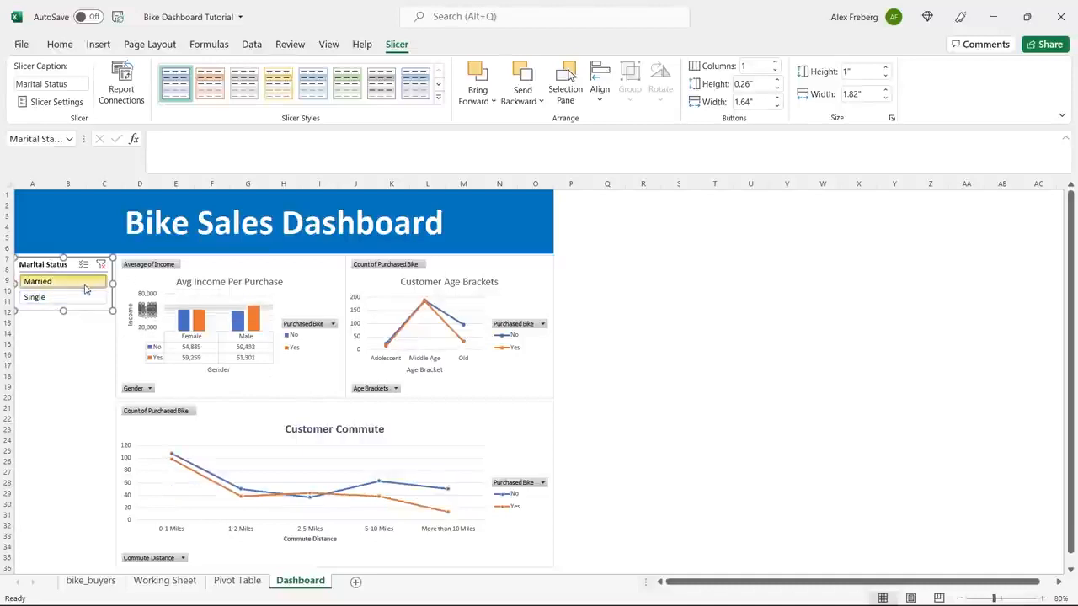
pyautogui.click(77, 300)
pyautogui.click(74, 282)
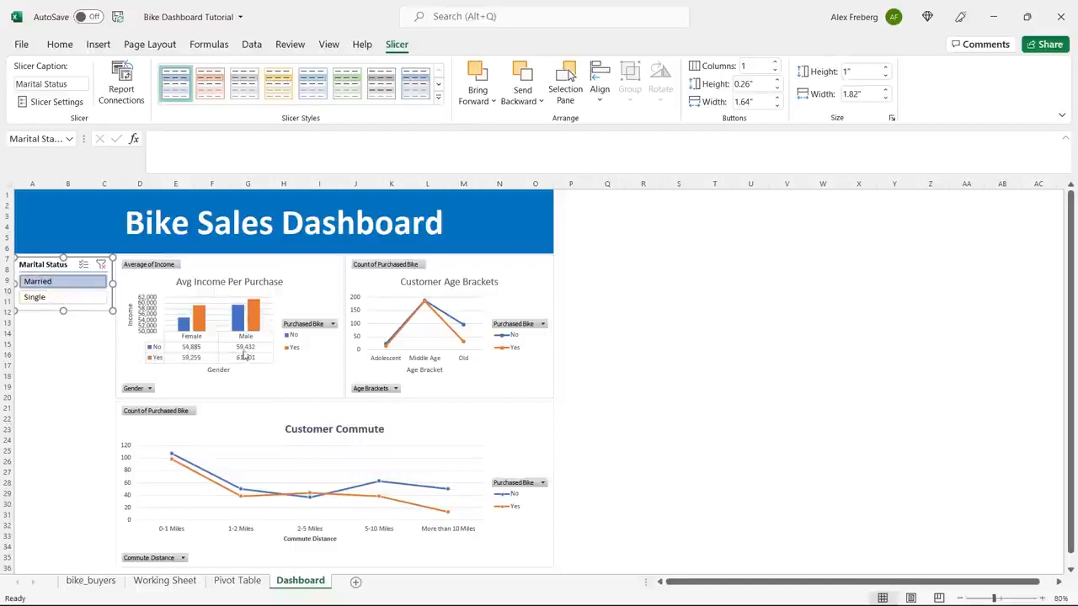
pyautogui.click(75, 298)
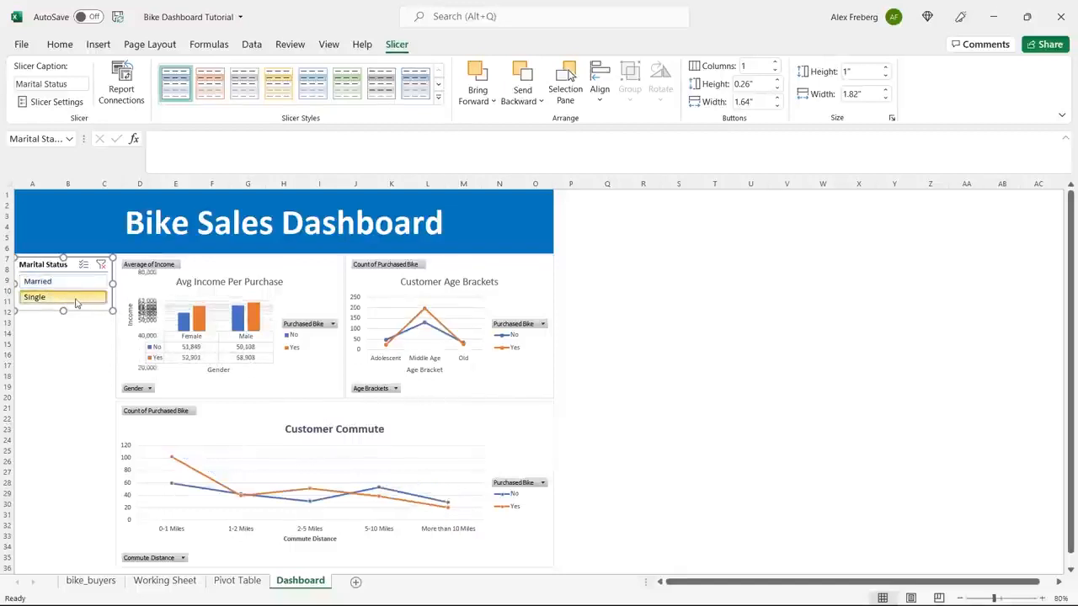
pyautogui.click(77, 283)
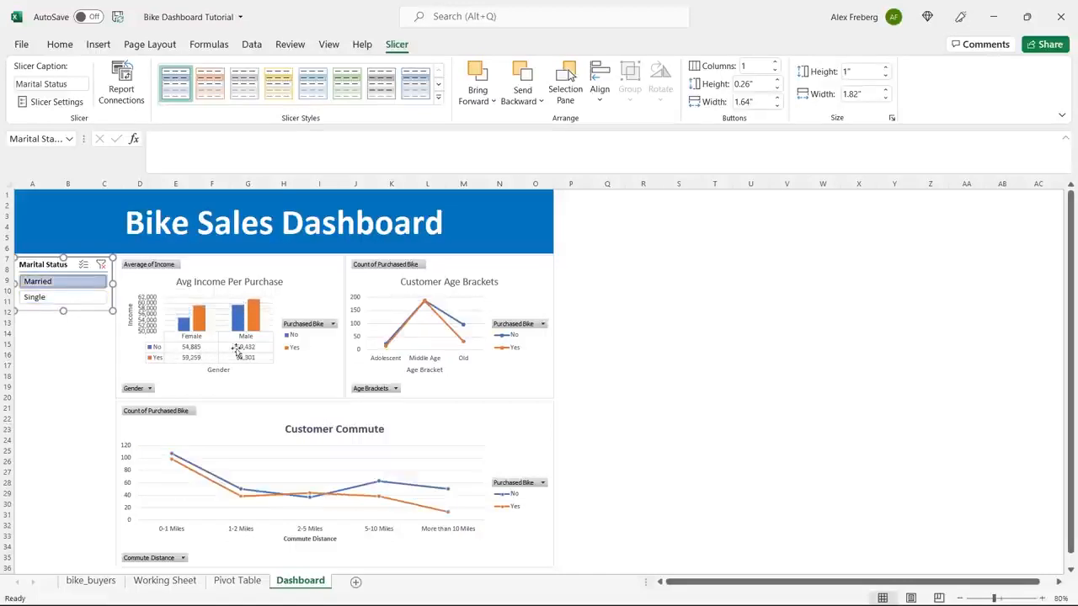
pyautogui.click(94, 300)
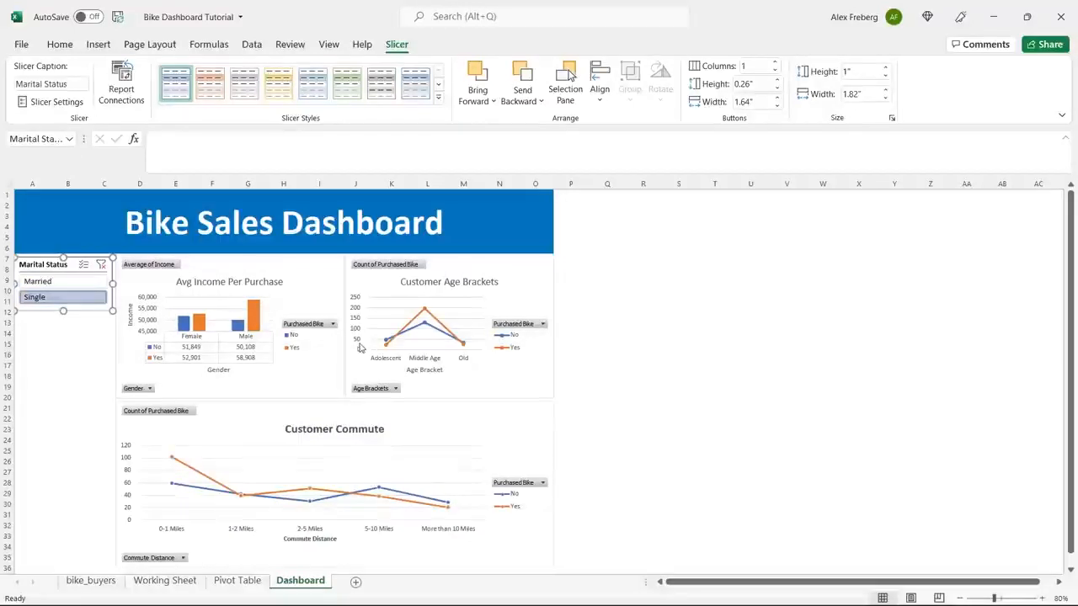
pyautogui.click(37, 282)
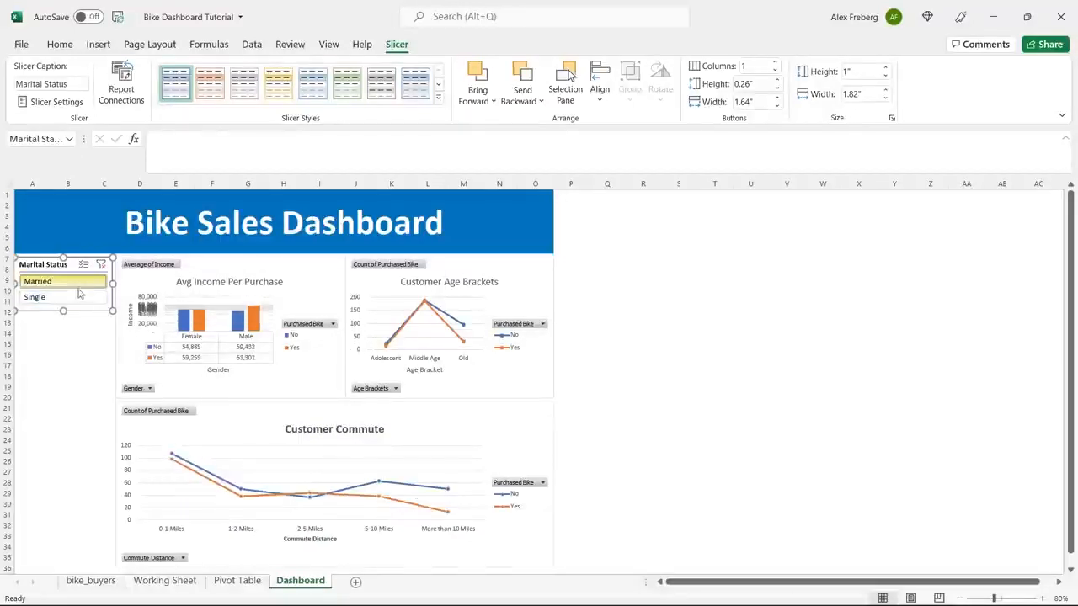
pyautogui.click(75, 298)
# Insert Region and Education slicers for the Avg Income Per Purchase chart.
pyautogui.click(325, 274)
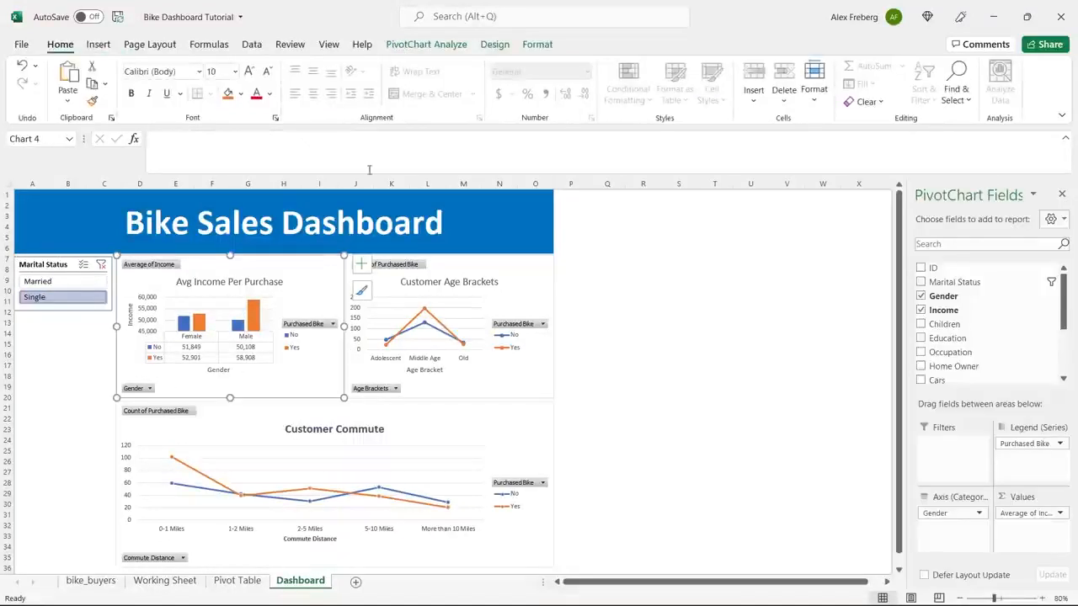
pyautogui.click(430, 46)
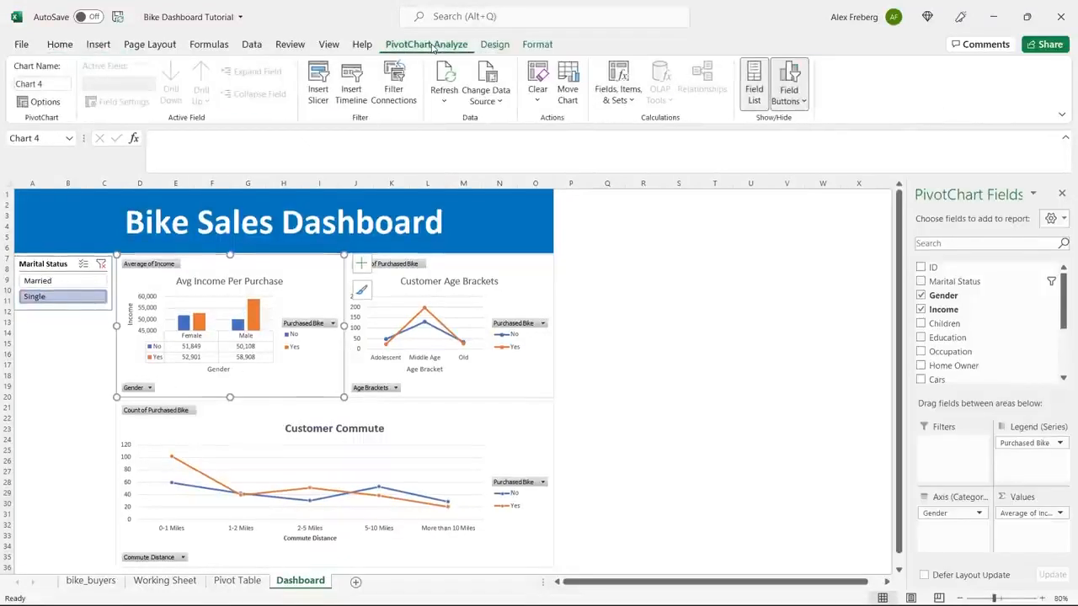
pyautogui.click(317, 83)
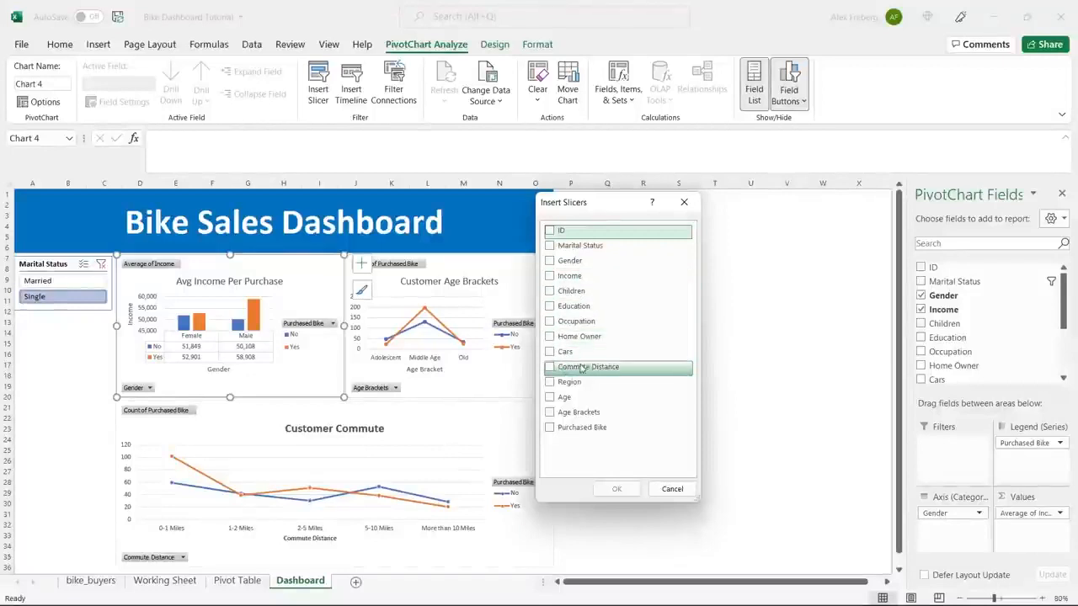
pyautogui.click(550, 383)
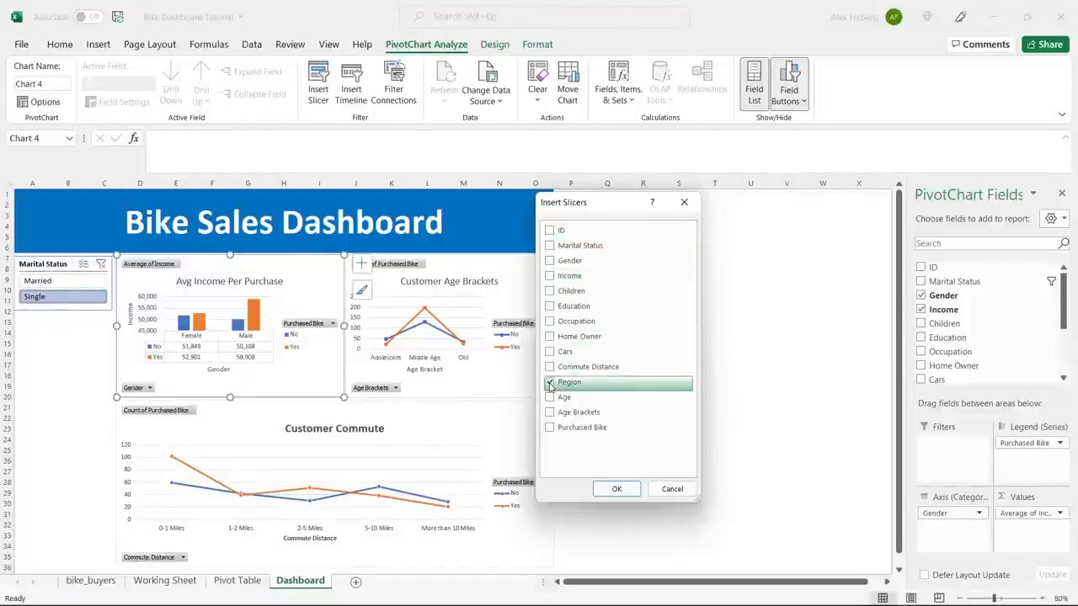
pyautogui.click(552, 308)
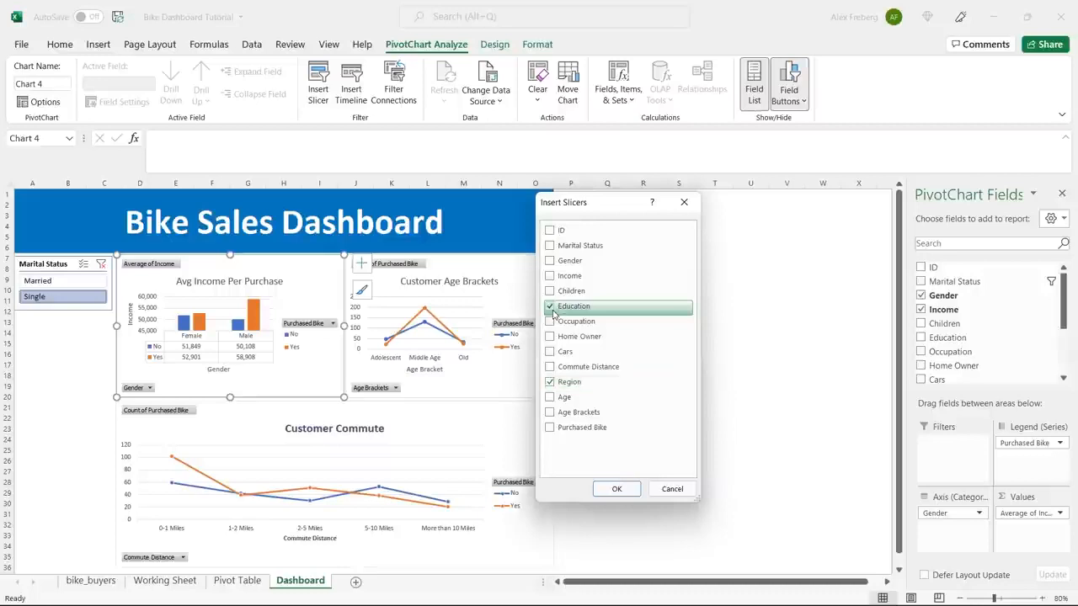
pyautogui.click(625, 490)
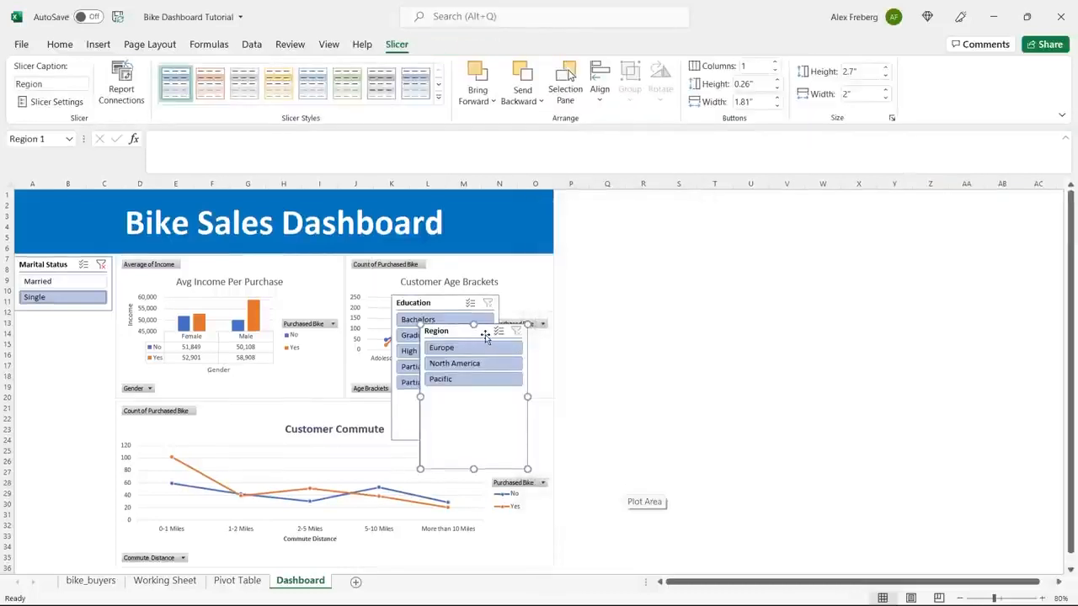
# Place the Region slicer beneath the Marital Status slicer and resize it to about 1.32" high and 1.82" wide.
pyautogui.moveTo(484, 334); pyautogui.dragTo(77, 323)
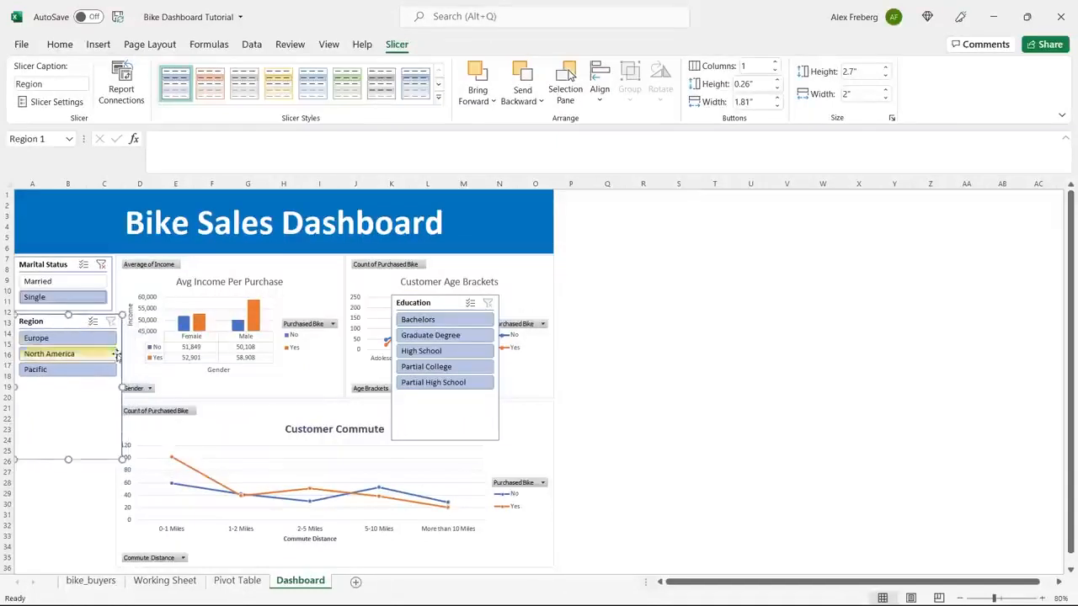
pyautogui.moveTo(123, 387); pyautogui.dragTo(112, 387)
pyautogui.click(616, 330)
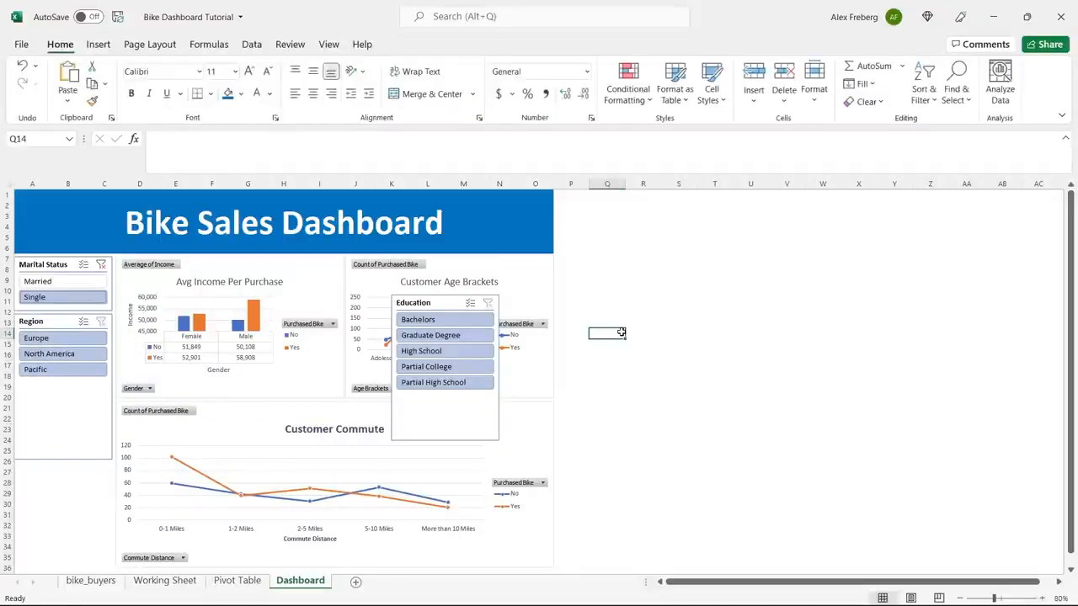
pyautogui.click(60, 403)
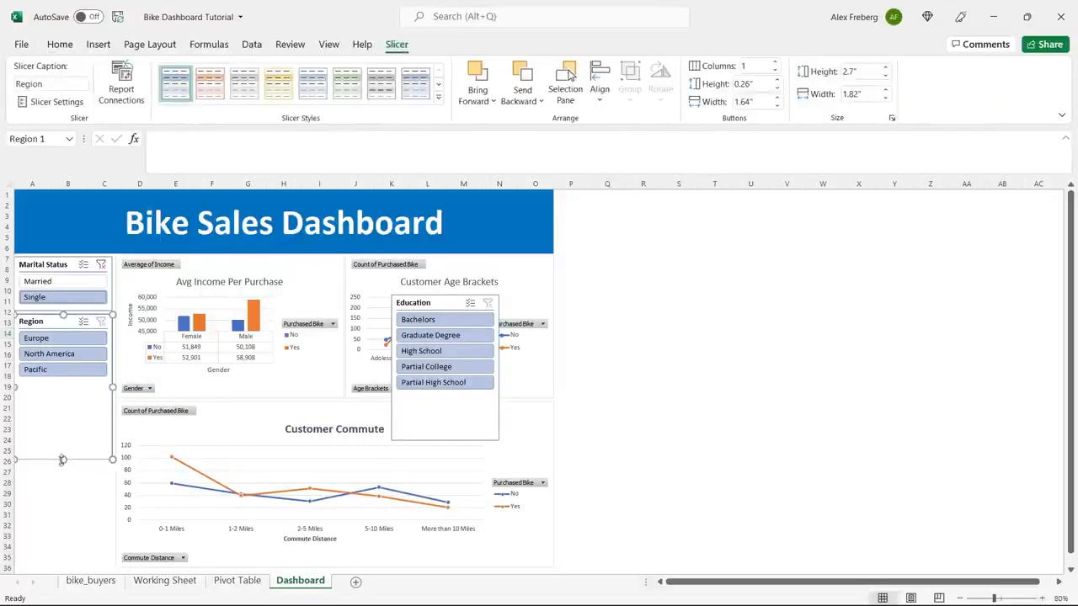
pyautogui.moveTo(62, 457); pyautogui.dragTo(68, 386)
# Place the Education slicer beneath the Region slicer and resize it to about 1.9" high and 1.81" wide.
pyautogui.moveTo(431, 303); pyautogui.dragTo(56, 400)
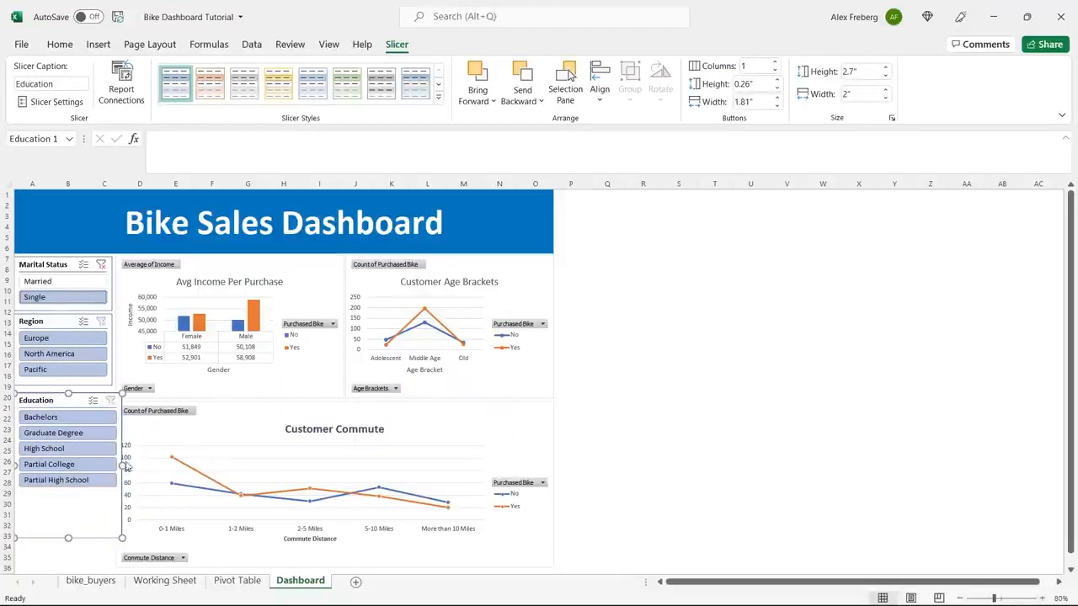
pyautogui.moveTo(122, 464); pyautogui.dragTo(111, 465)
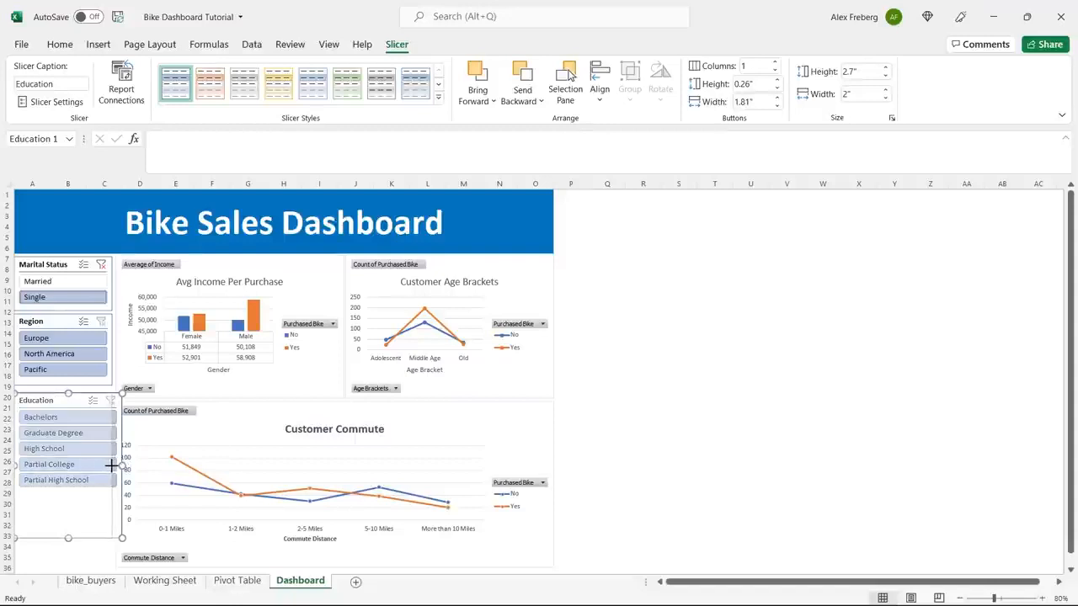
pyautogui.moveTo(110, 465); pyautogui.dragTo(111, 466)
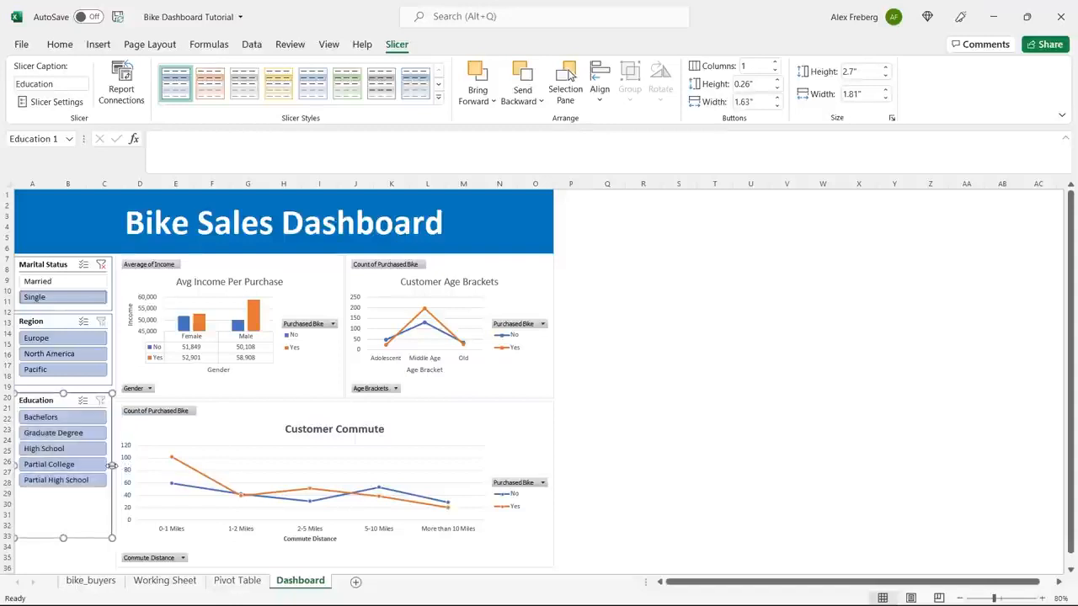
pyautogui.click(599, 364)
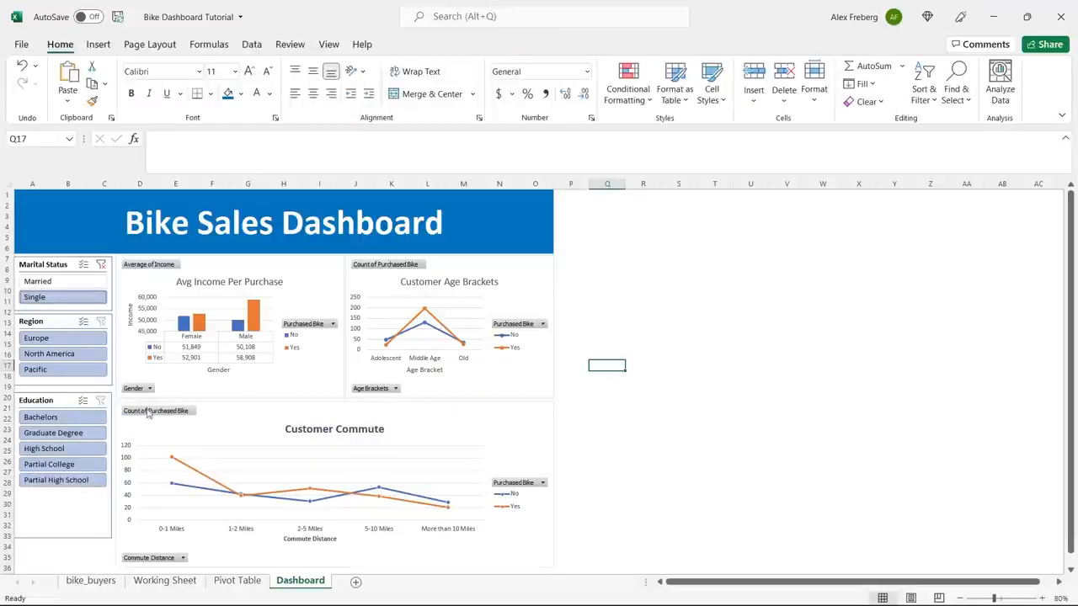
pyautogui.click(67, 402)
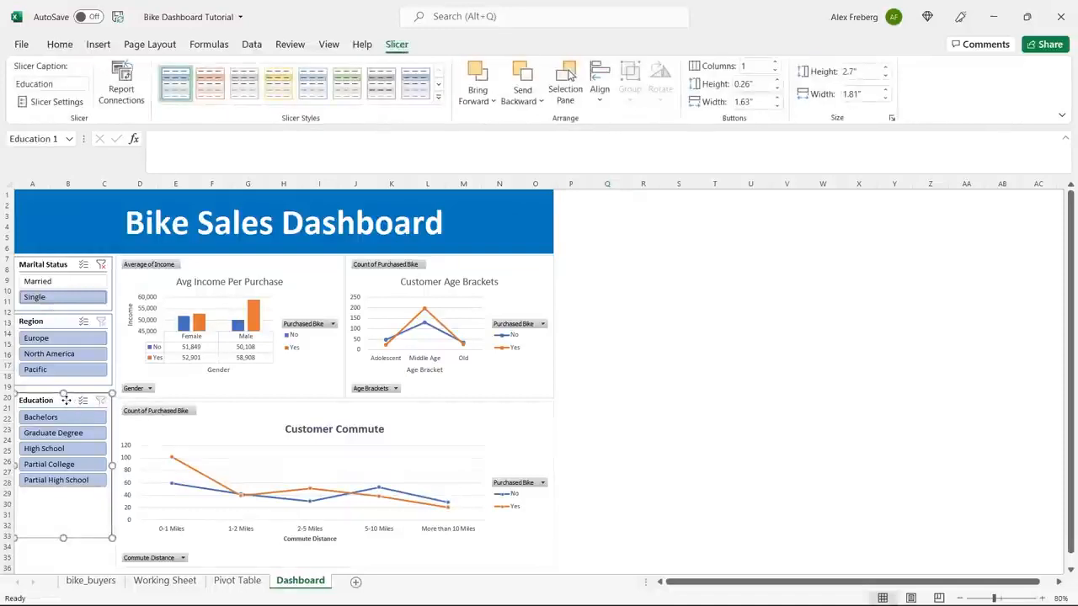
pyautogui.moveTo(66, 400); pyautogui.dragTo(66, 396)
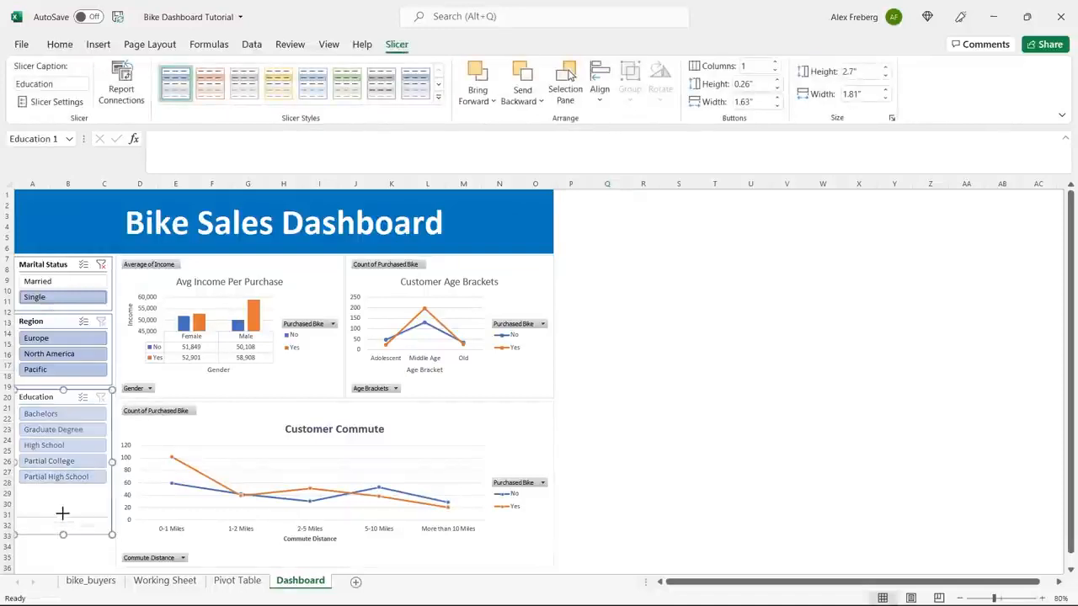
pyautogui.moveTo(66, 497); pyautogui.dragTo(66, 492)
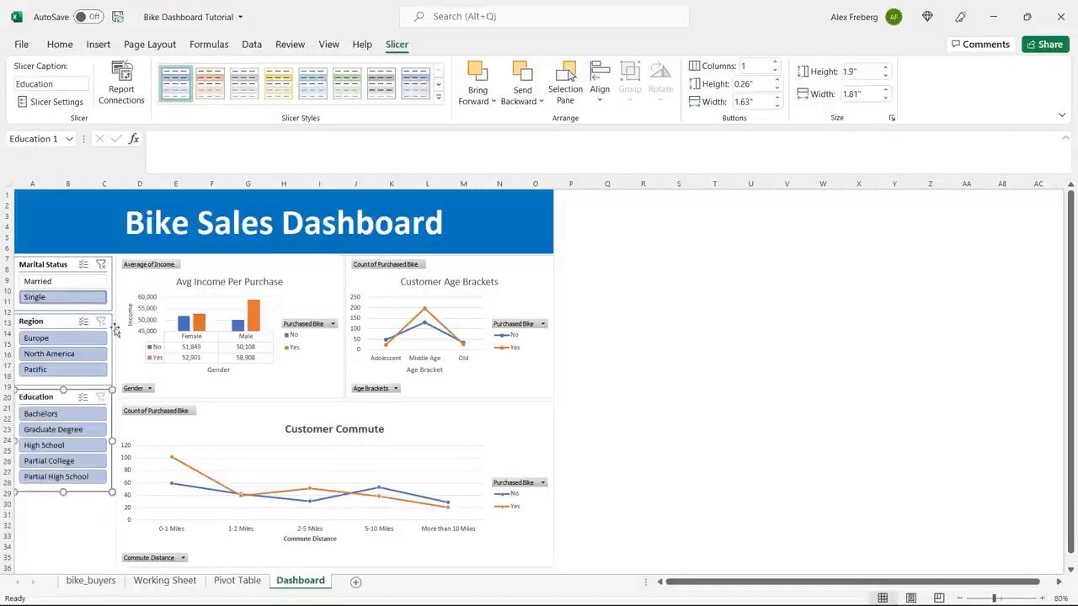
# Switch the Region slicer through Europe, North America and Pacific, ending on Europe, to check which charts respond.
pyautogui.click(65, 317)
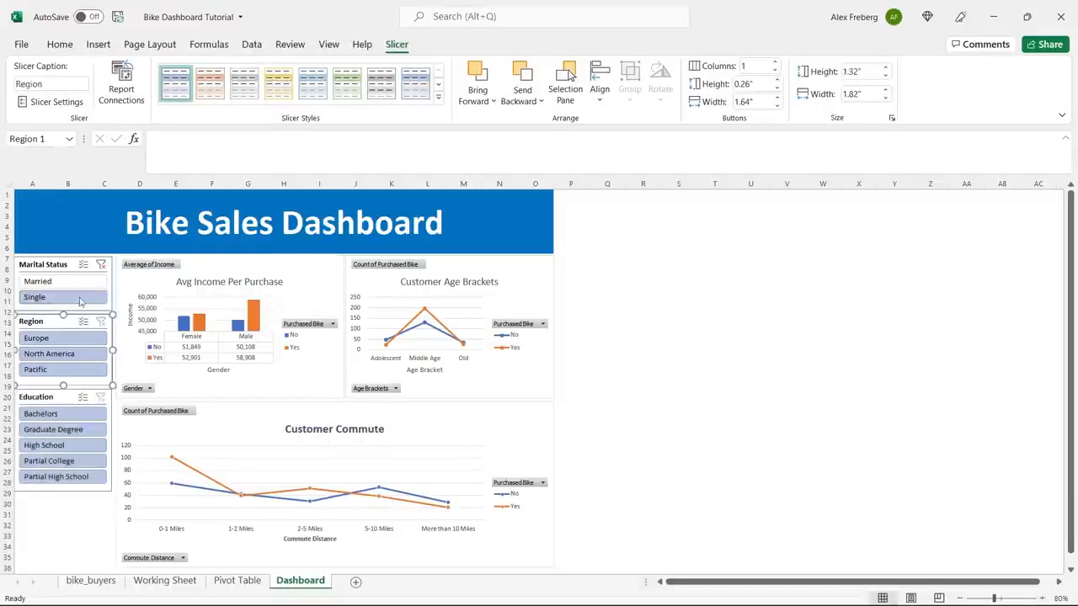
pyautogui.click(55, 339)
pyautogui.click(59, 353)
pyautogui.click(59, 369)
pyautogui.click(60, 340)
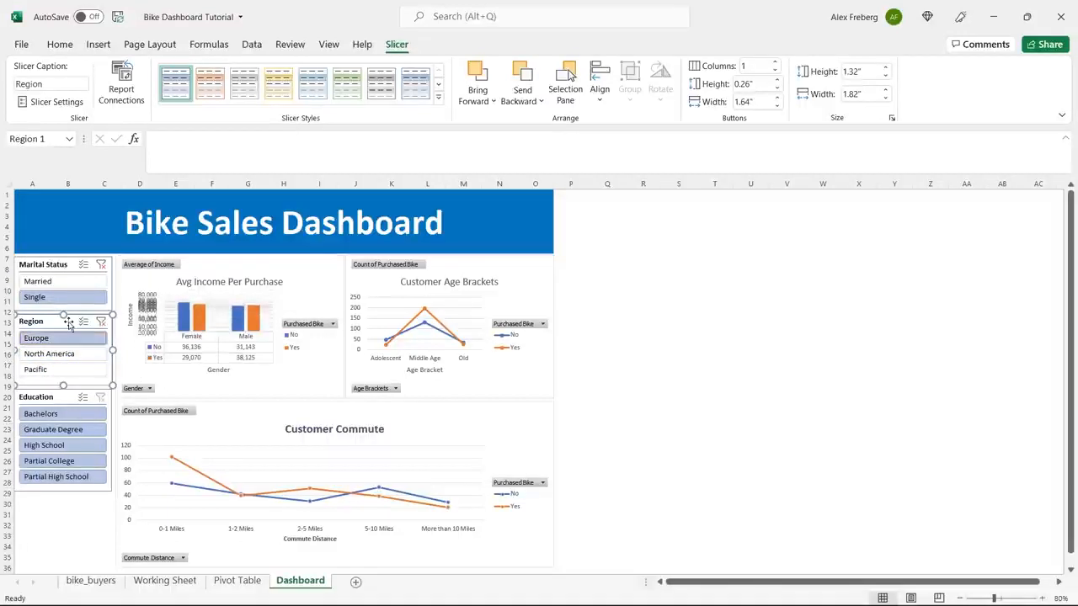
# Connect the Region slicer to PivotTable33, PivotTable34 and PivotTable35 through its report connections.
pyautogui.click(121, 84)
pyautogui.click(506, 355)
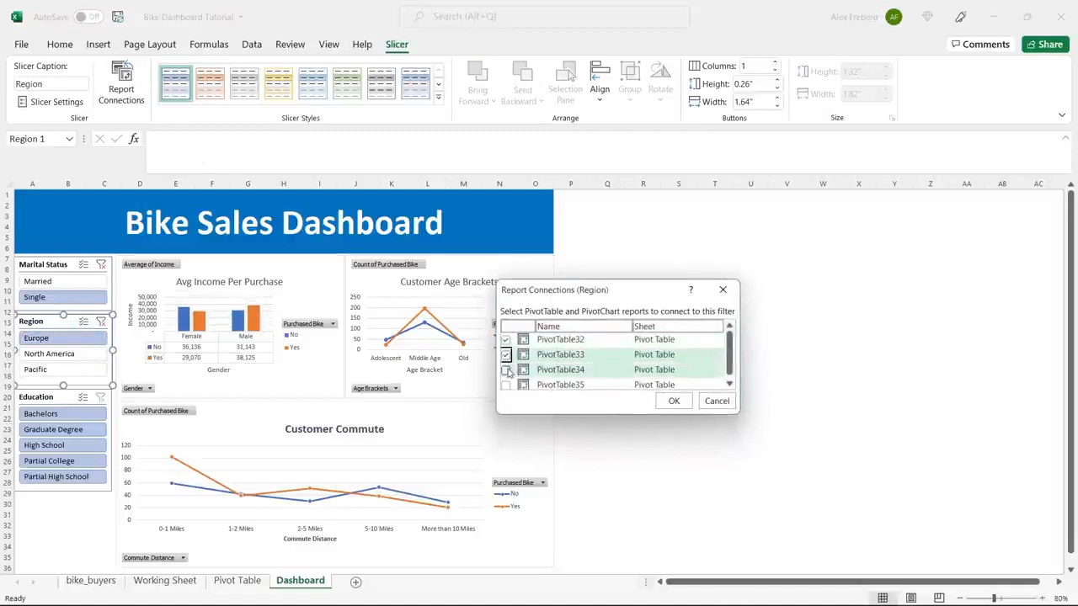
pyautogui.click(506, 369)
pyautogui.click(506, 385)
pyautogui.click(673, 401)
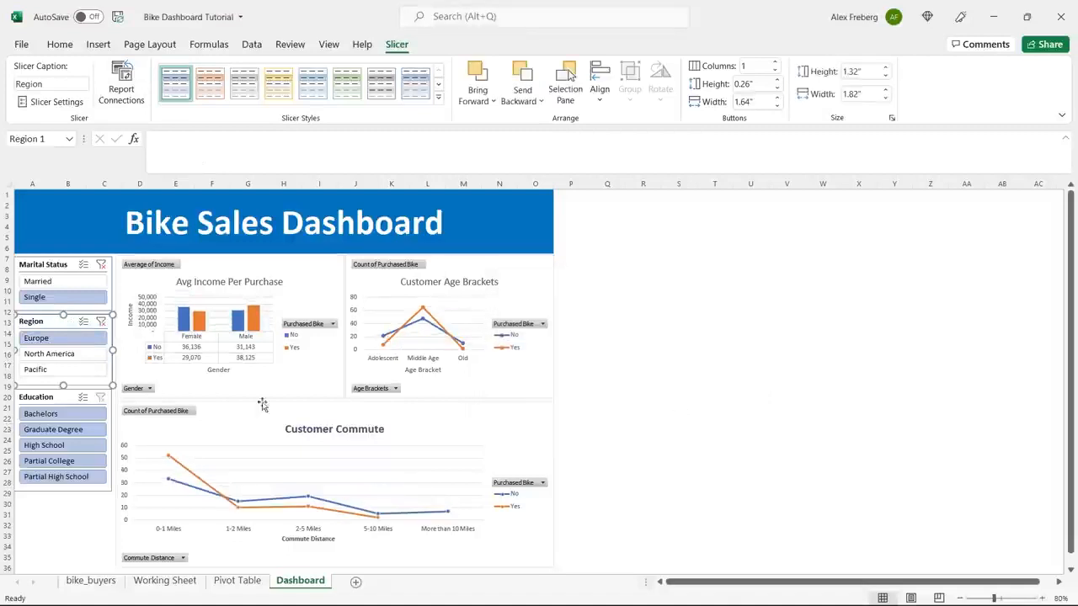
# Connect the Education slicer to PivotTable33, PivotTable34 and PivotTable35 through its report connections.
pyautogui.click(65, 402)
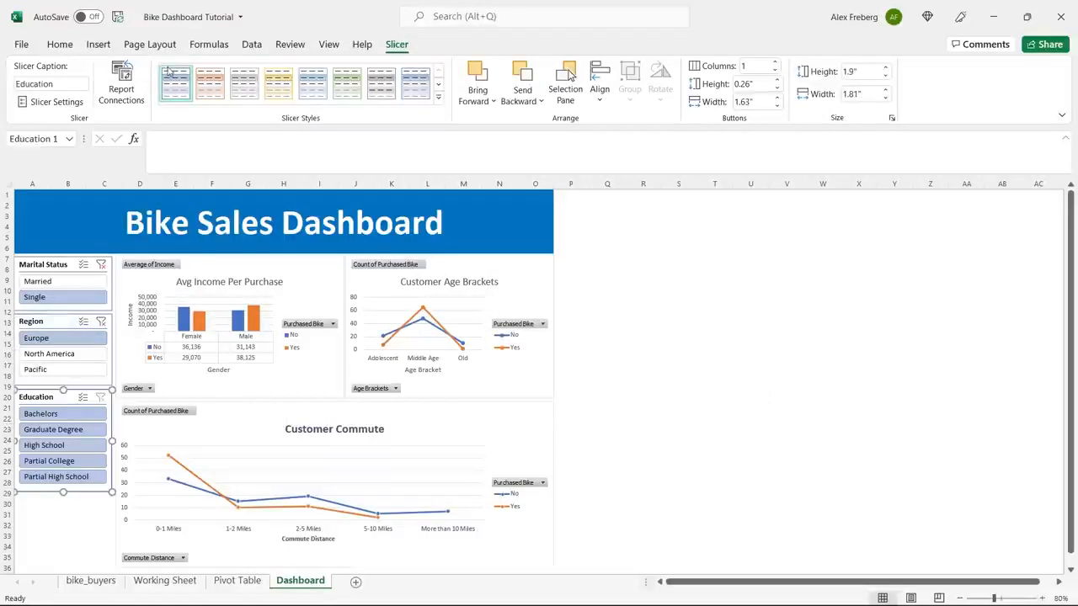
pyautogui.click(121, 84)
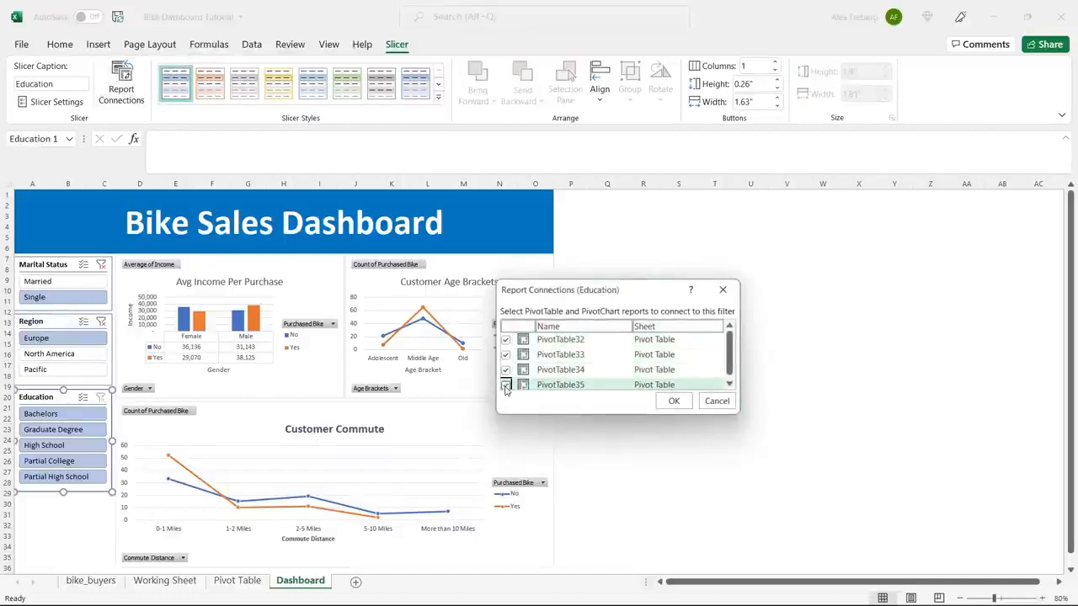
pyautogui.click(674, 400)
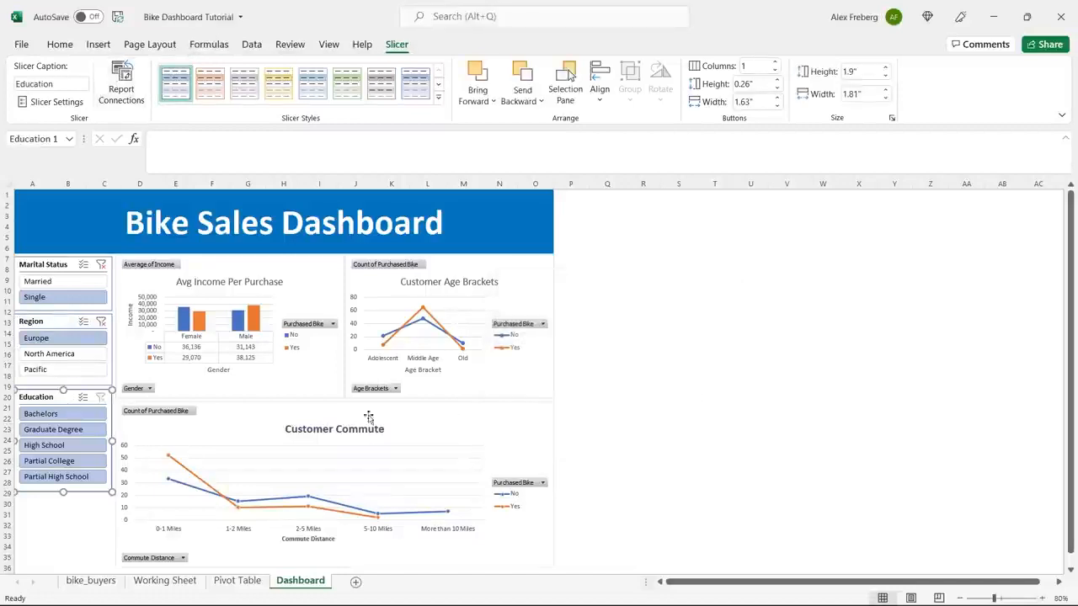
# Check the charts for Partial High School across different regions, and clear the Region and Education filters.
pyautogui.click(76, 477)
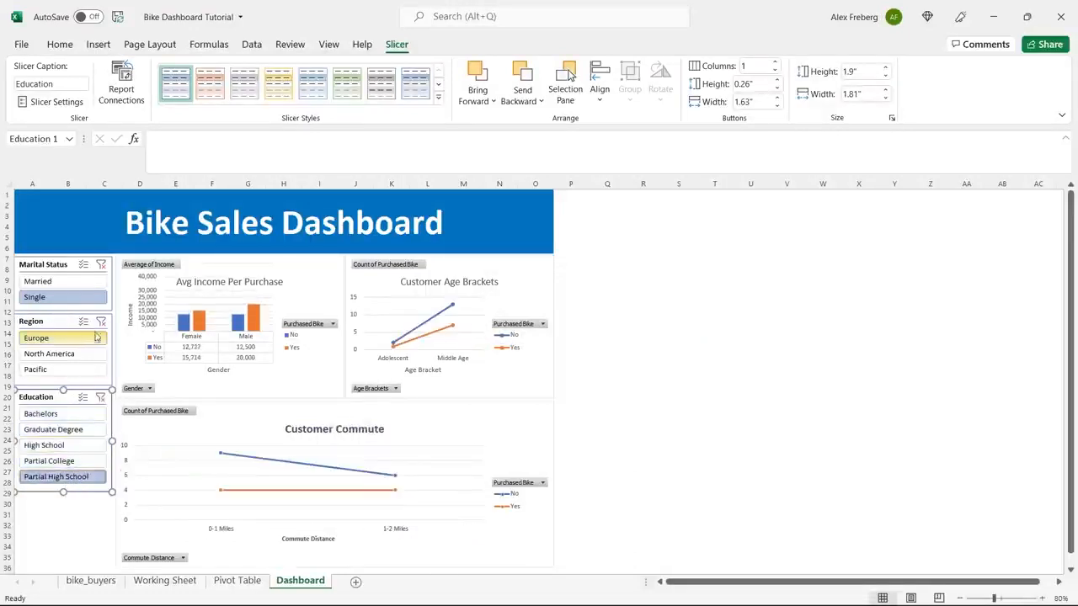
pyautogui.keyDown('ctrl'); pyautogui.click(51, 353); pyautogui.keyUp('ctrl')
pyautogui.keyDown('ctrl'); pyautogui.click(50, 369); pyautogui.keyUp('ctrl')
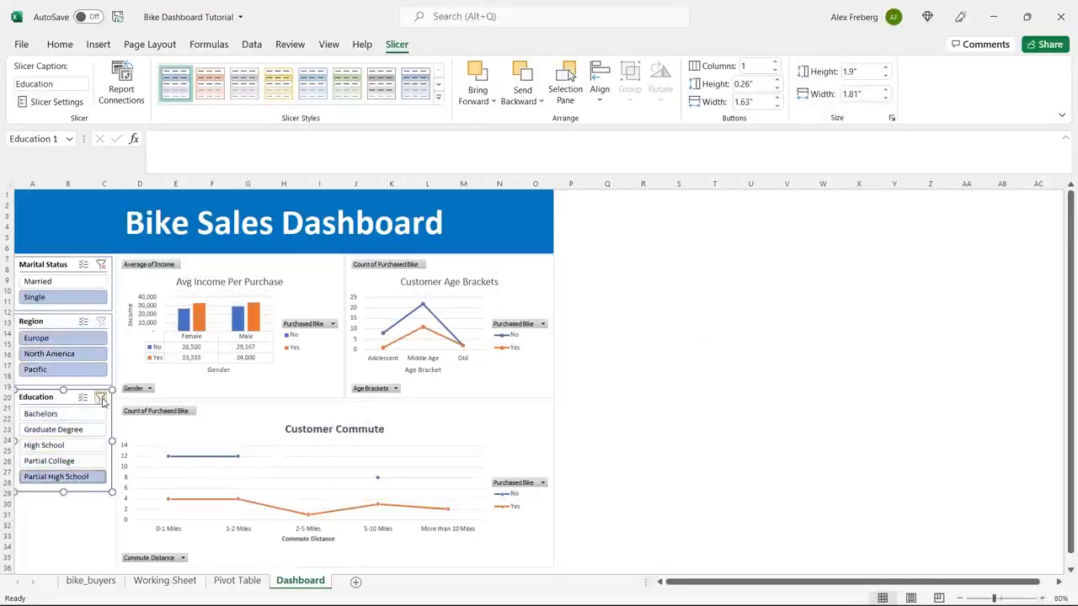
pyautogui.click(101, 396)
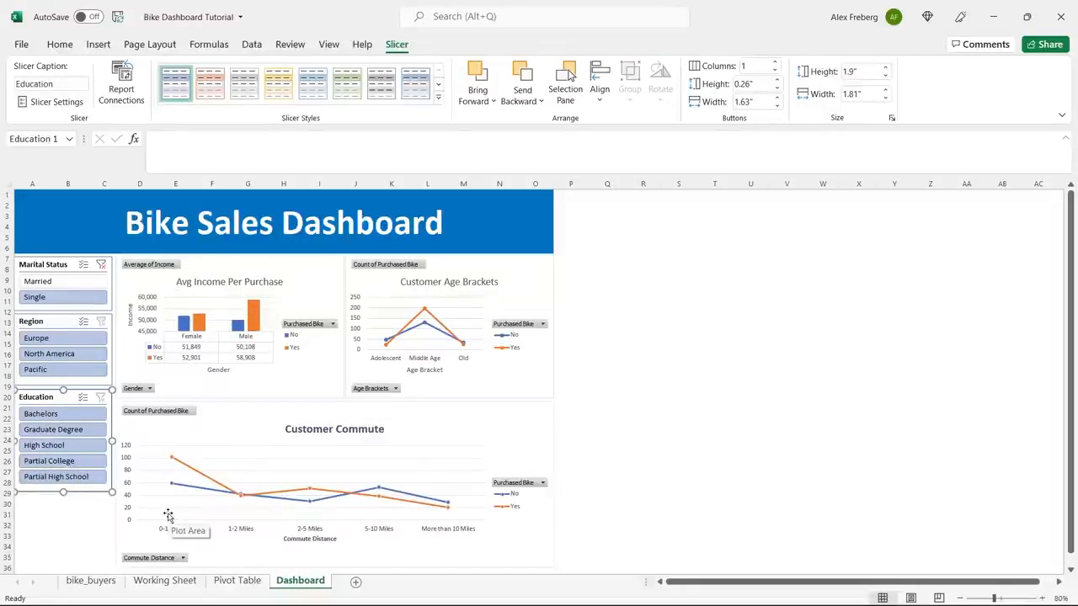
# Compare the charts for Bachelors, Bachelors in Europe only, and Graduate Degree across all regions.
pyautogui.click(72, 416)
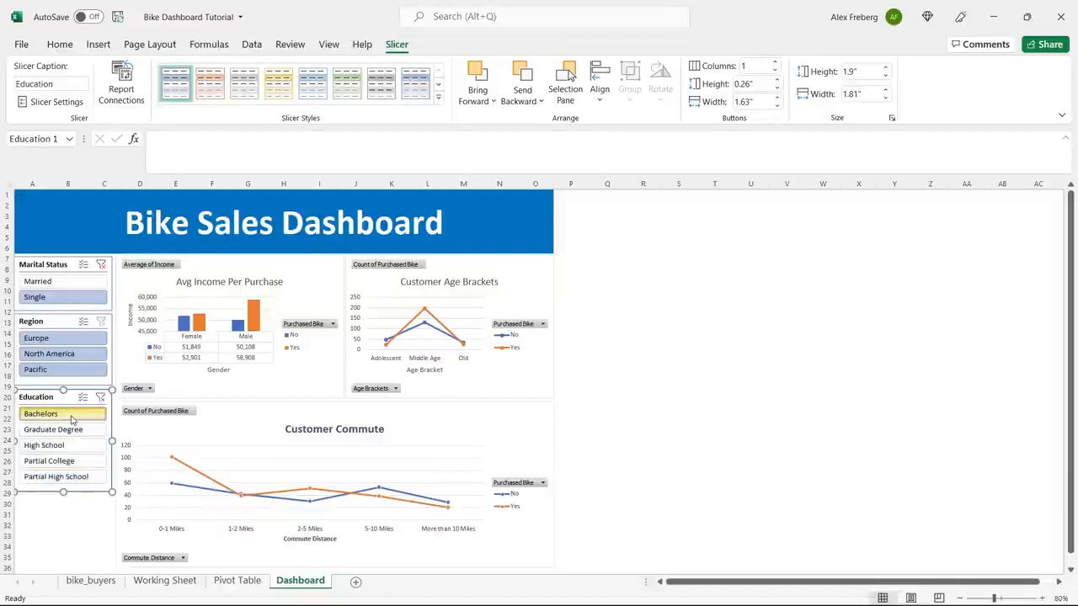
pyautogui.click(59, 339)
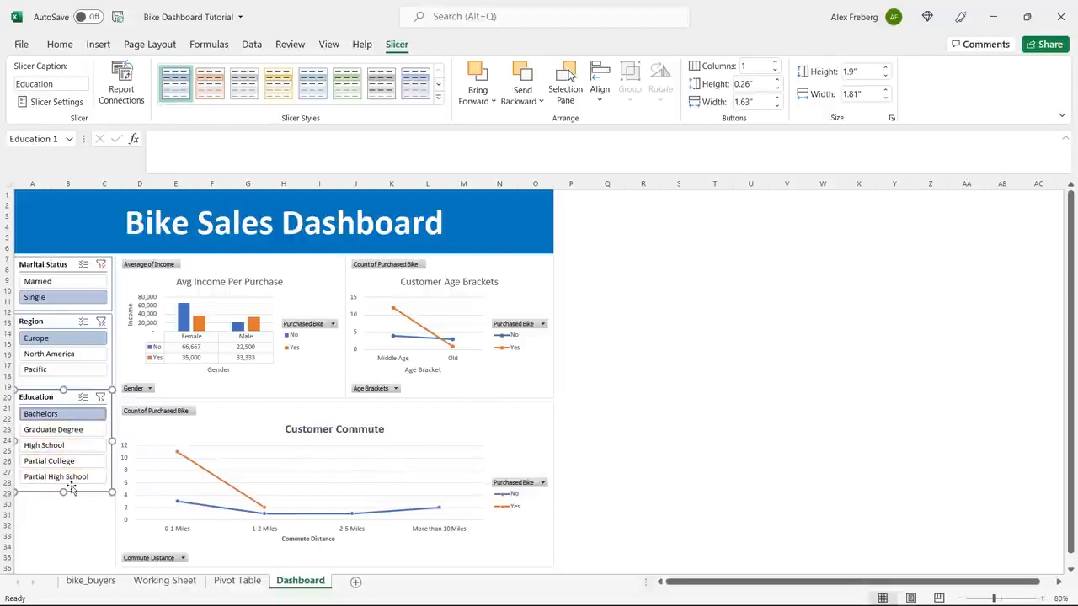
pyautogui.click(102, 321)
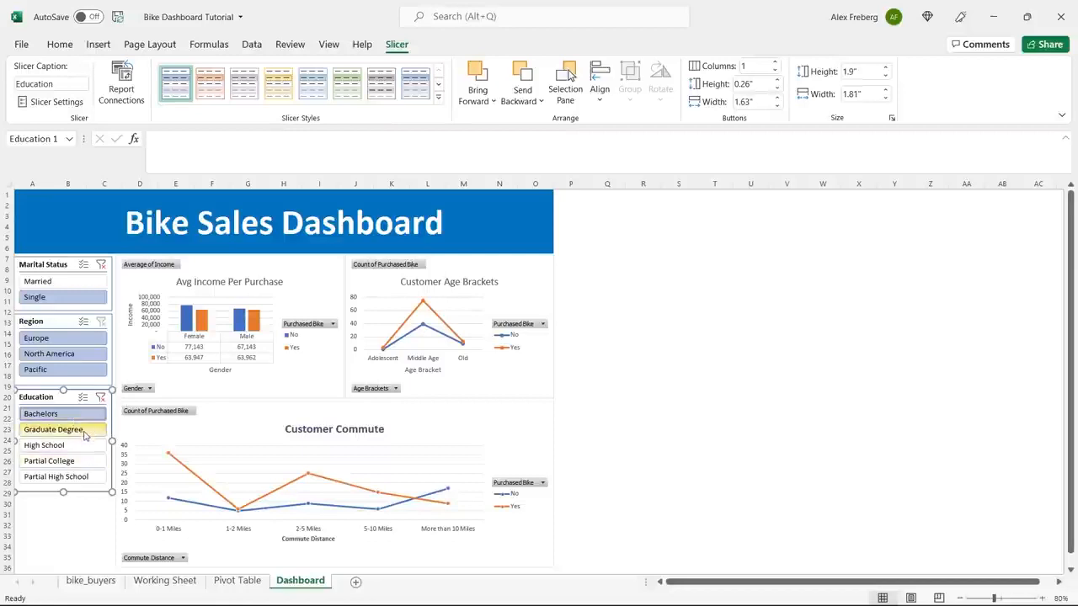
pyautogui.click(83, 433)
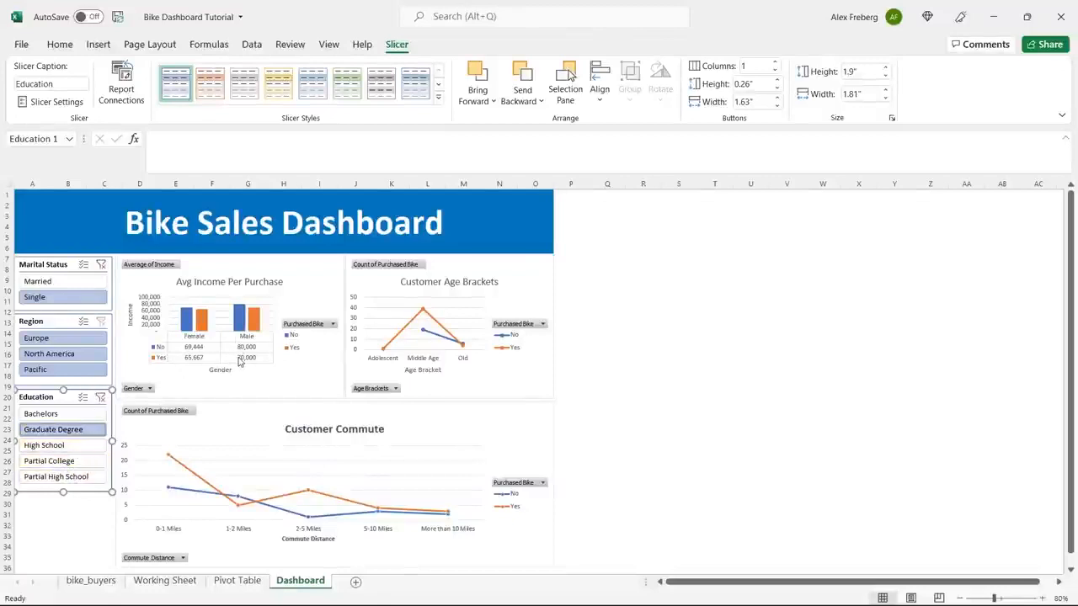
# Clear the Education and Marital Status filters to restore the unfiltered dashboard.
pyautogui.click(100, 397)
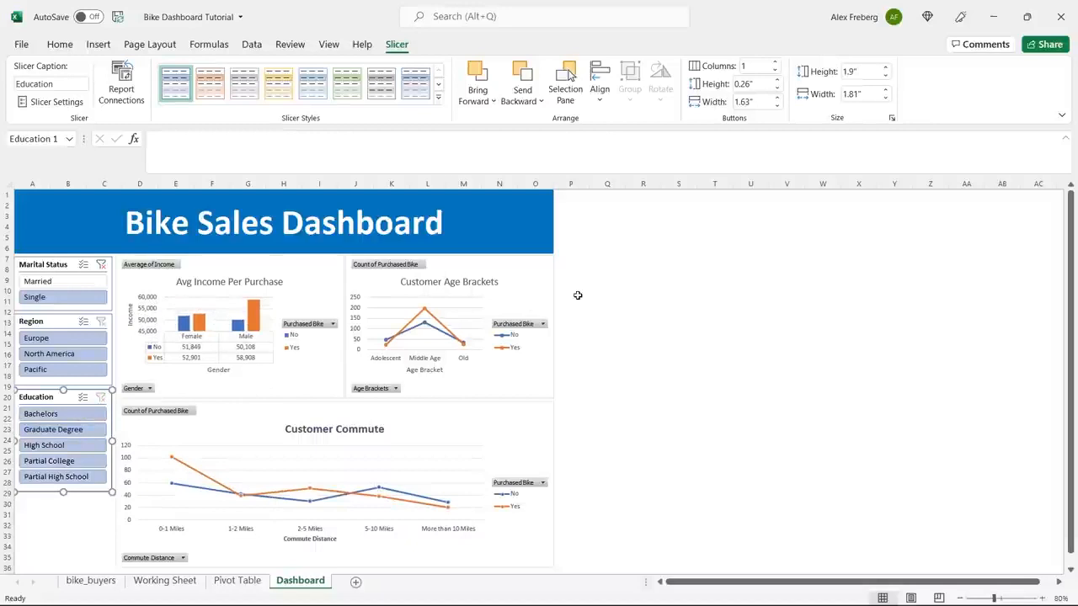
pyautogui.click(100, 264)
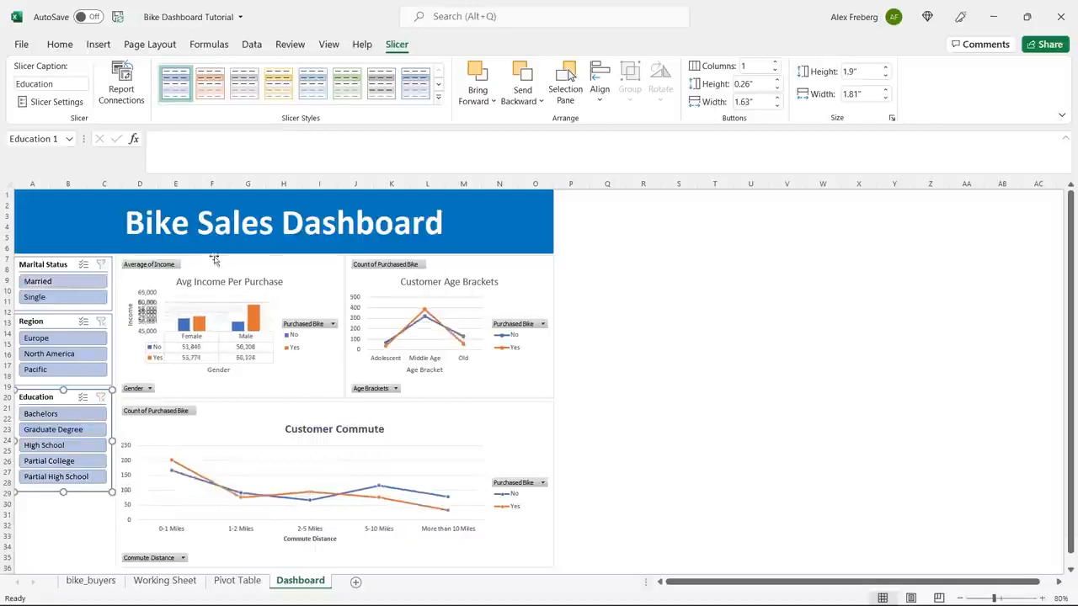
# Change the Bike Sales Dashboard banner's fill to a darker shade of the theme blue.
pyautogui.click(510, 216)
pyautogui.click(241, 93)
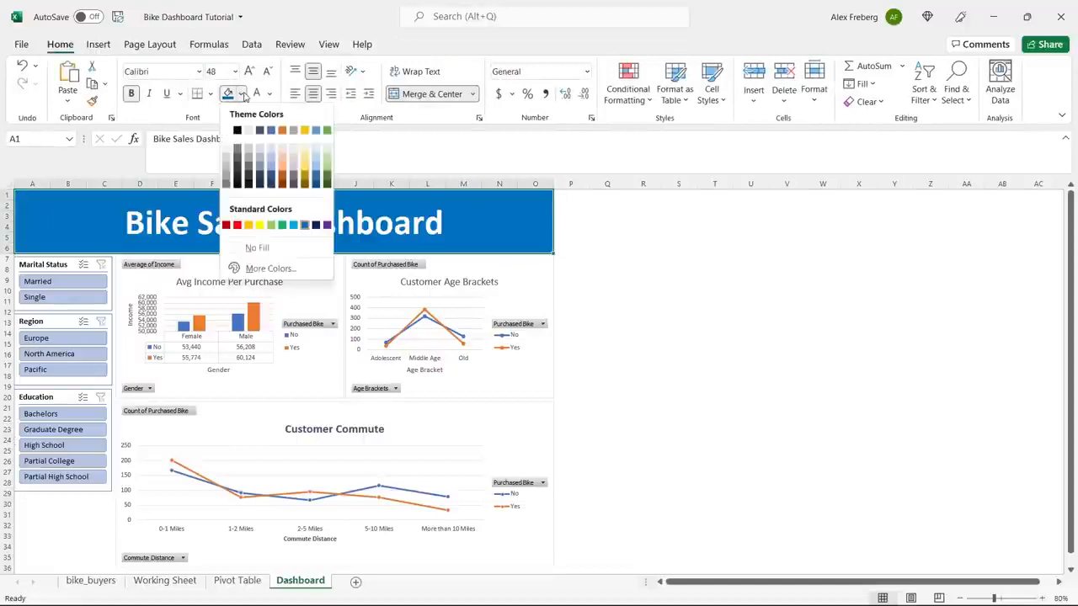
pyautogui.click(271, 176)
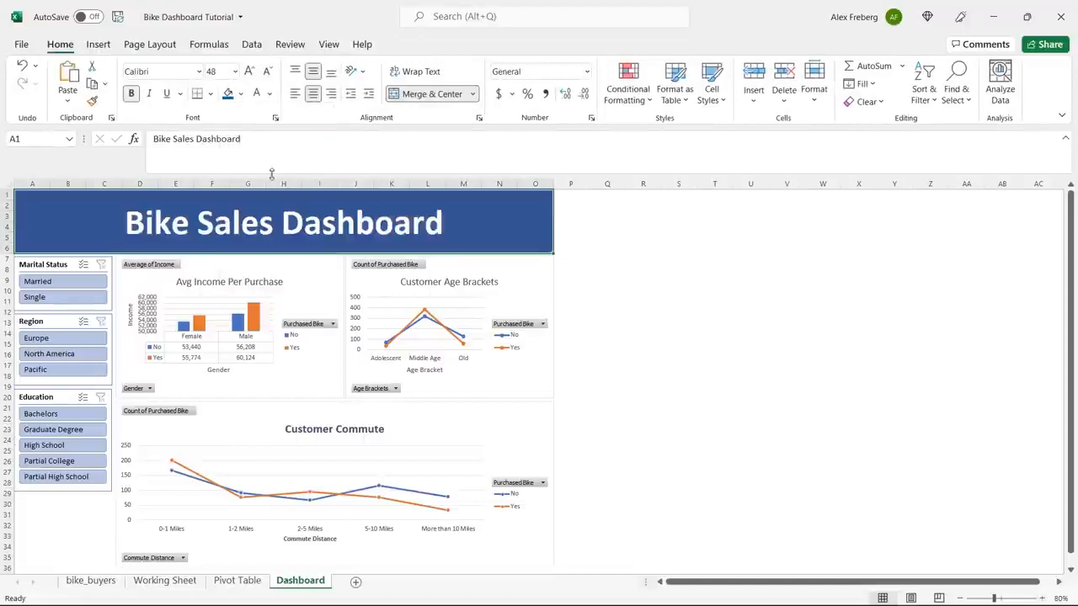
pyautogui.click(619, 300)
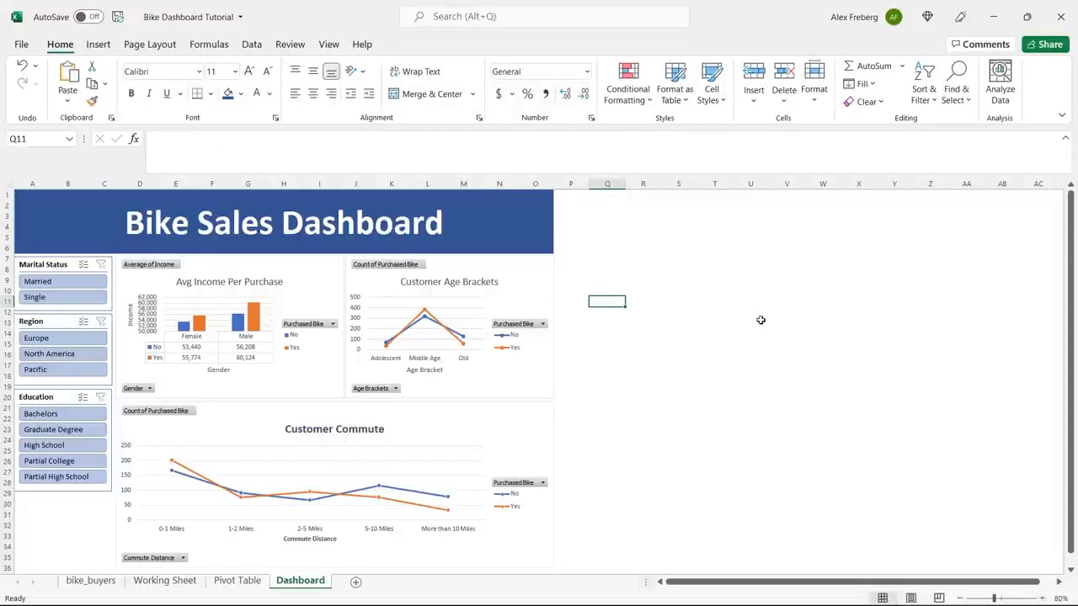